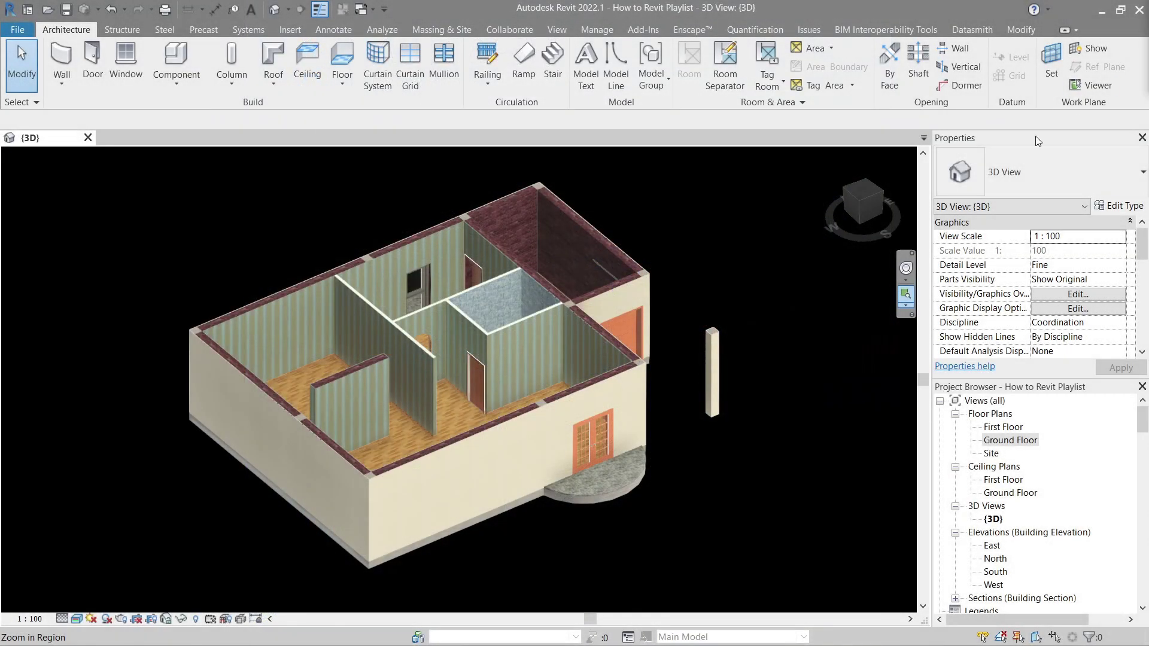
Open the Ground Floor plan, tile it beside the 3D view, and fit both views to their windows
mouse_move(673, 280)
middle_down()
mouse_move(730, 277)
mouse_move(663, 282)
middle_up()
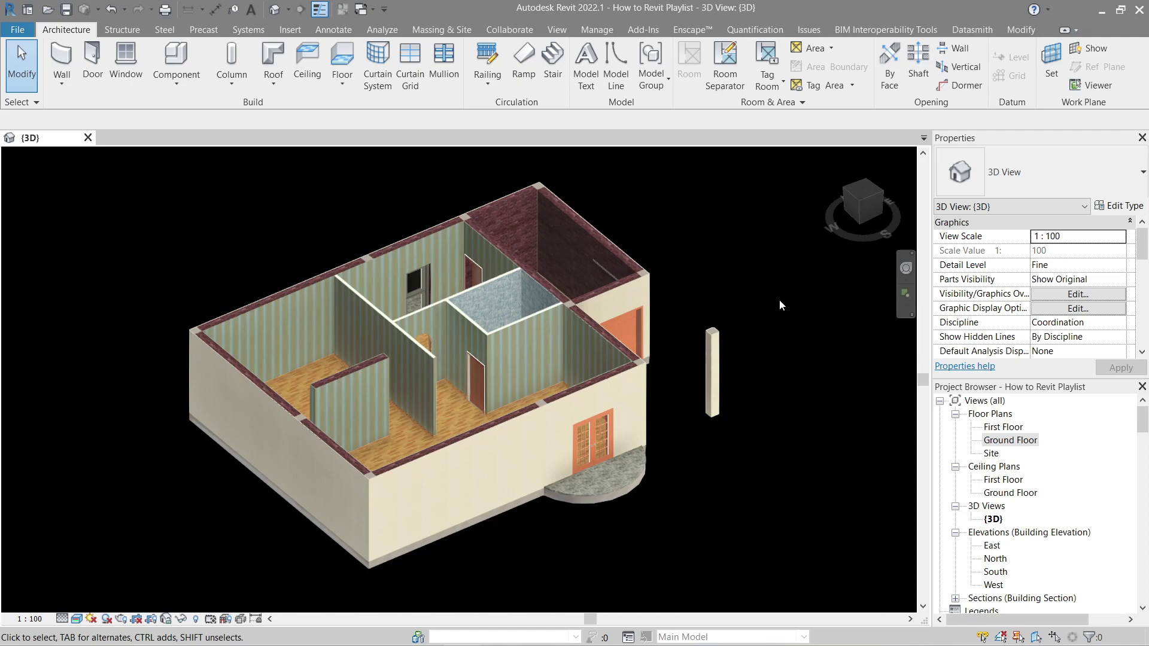
double_click(1015, 441)
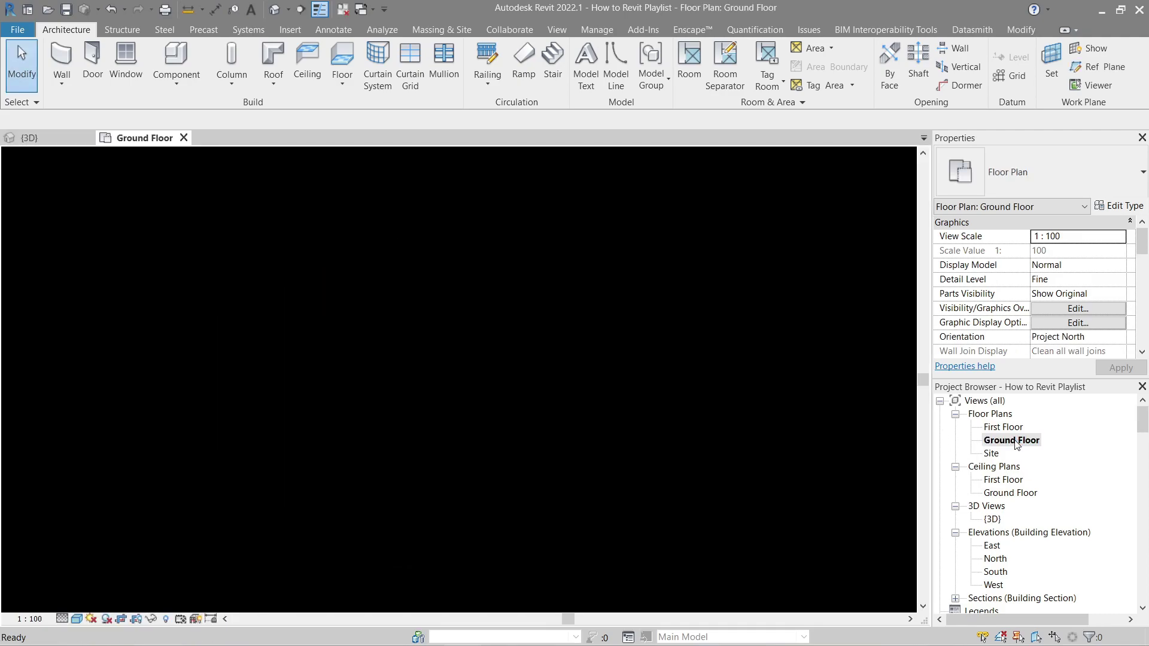
key(w)
key(t)
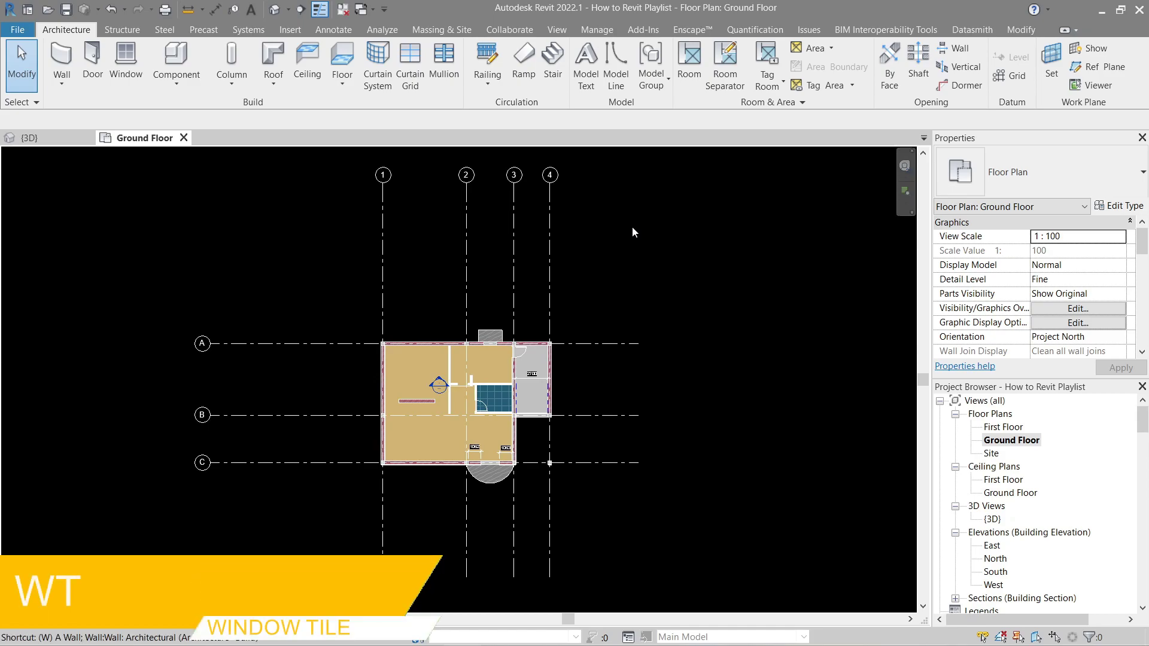
middle_click(632, 226)
middle_click(632, 226)
middle_click(143, 220)
middle_click(144, 220)
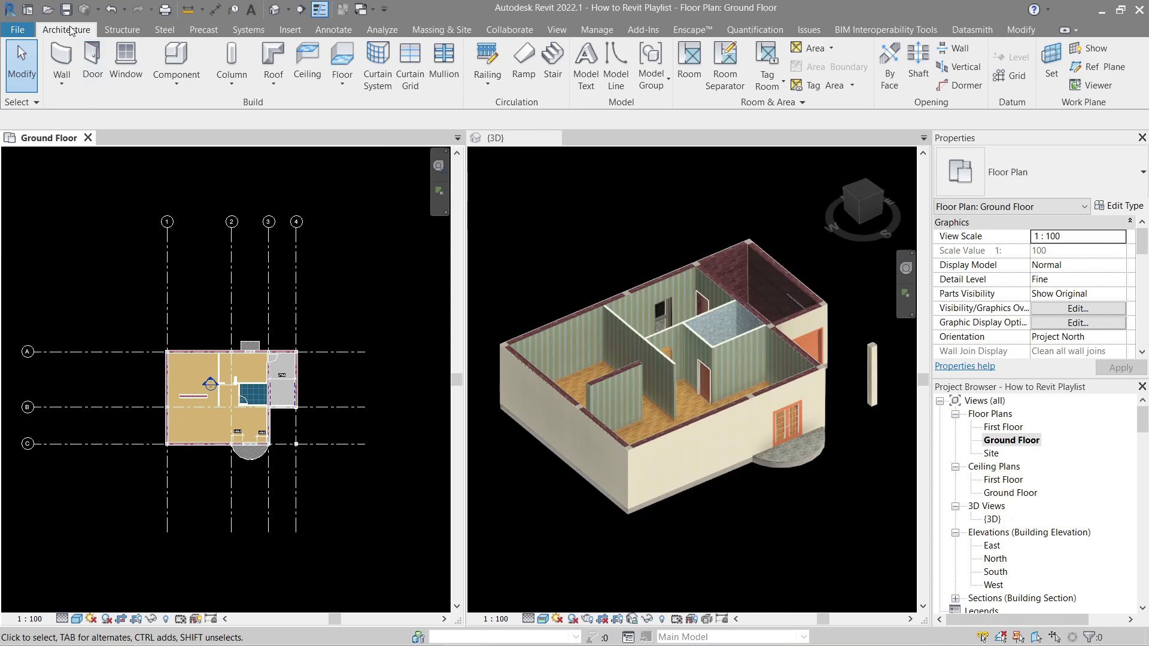
Place an M_Fixed 0406 x 0610mm window in the front wall between the grid 2 column and the entrance door
click(134, 72)
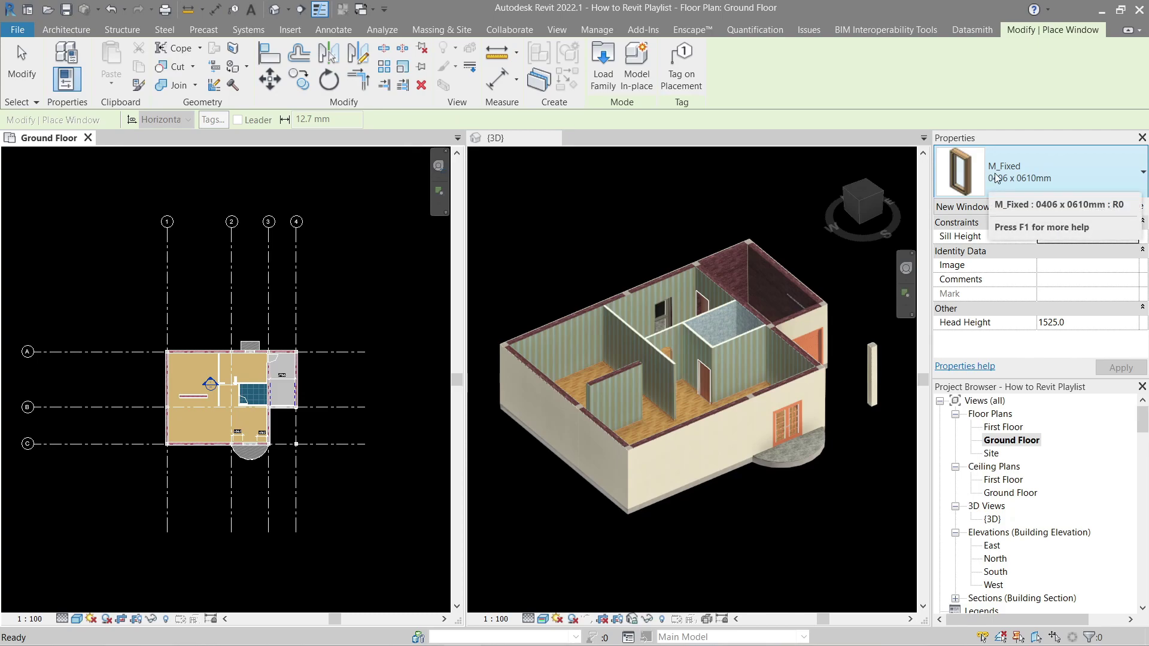
click(995, 178)
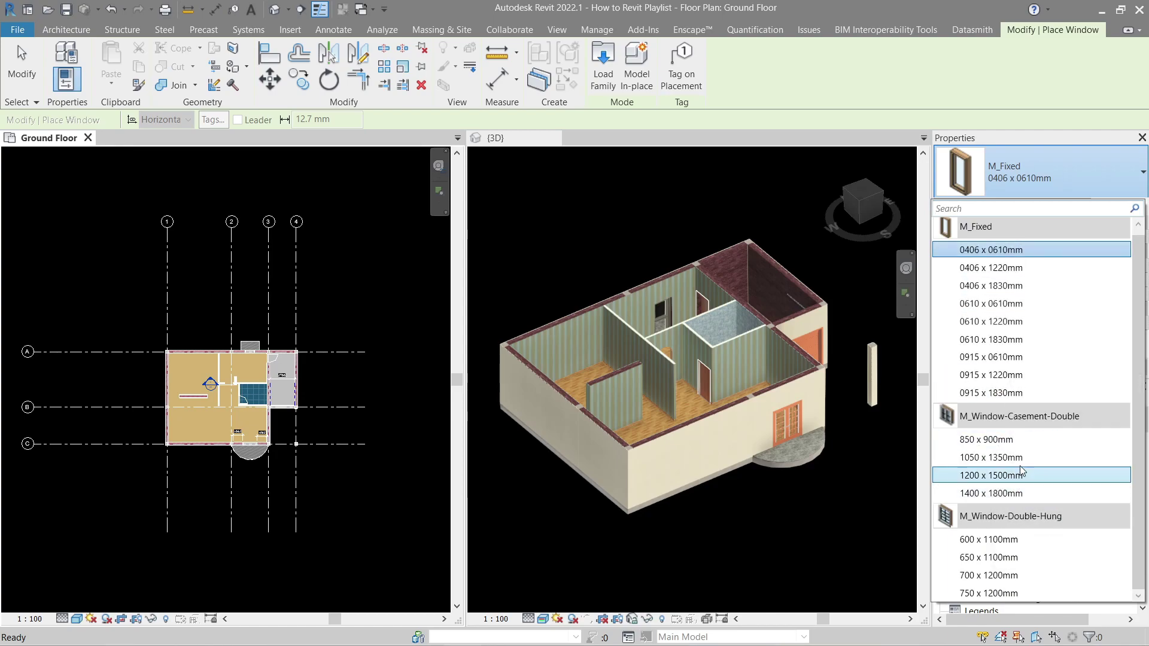
mouse_move(999, 256)
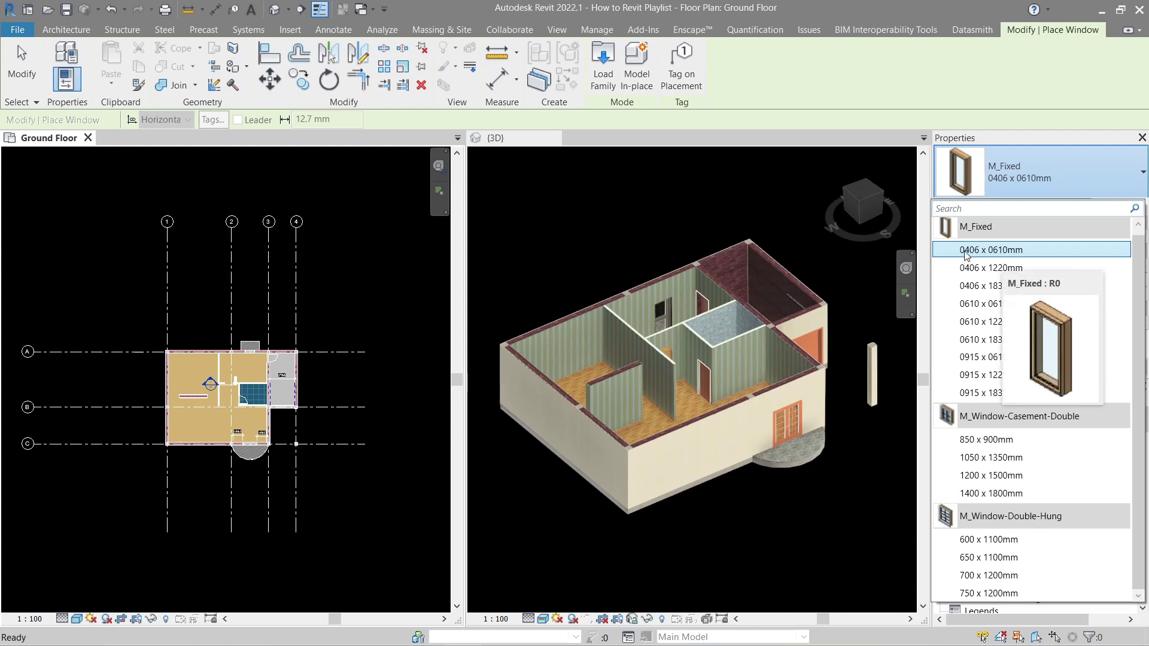
click(1016, 254)
scroll(173, 467, up, 3)
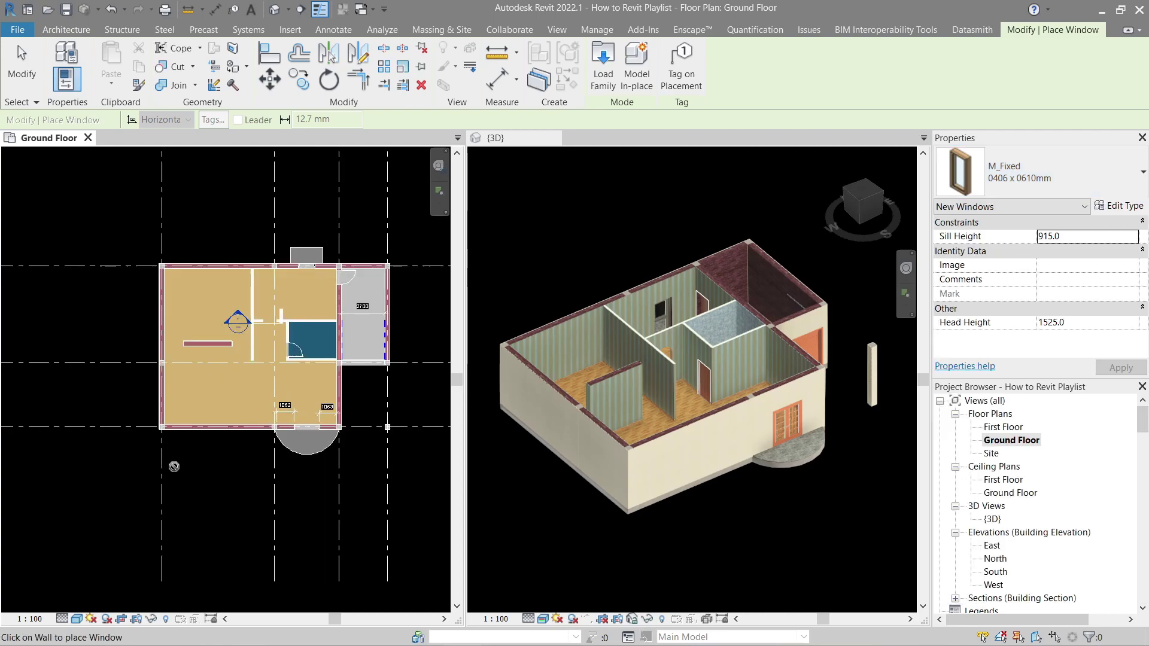
scroll(285, 437, up, 5)
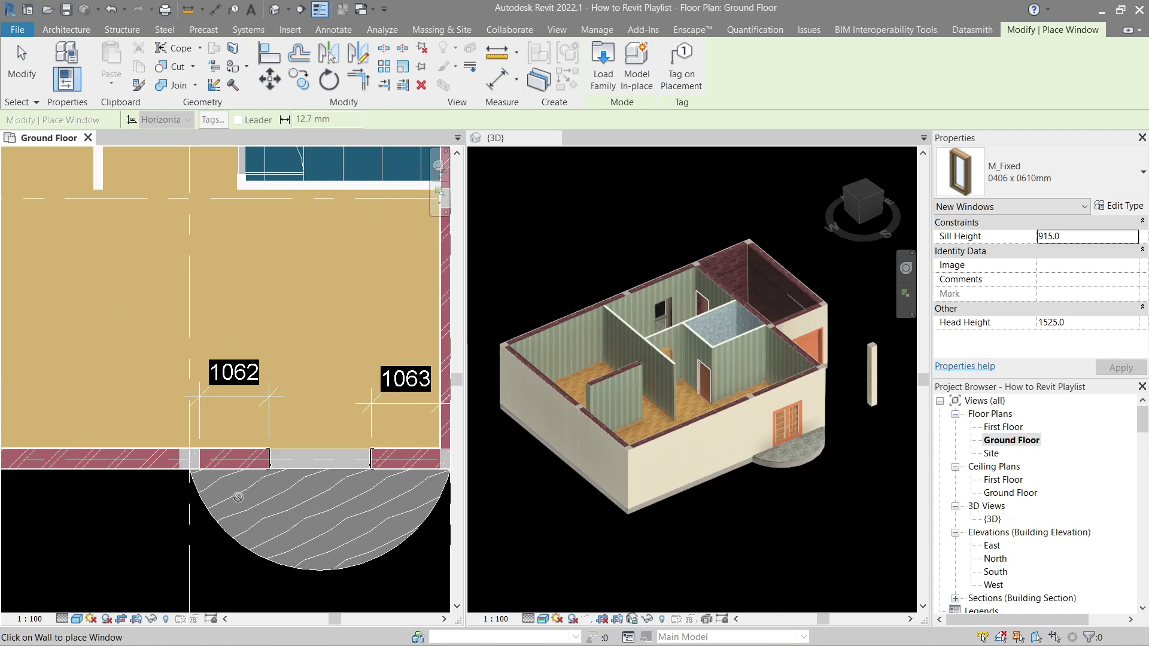
scroll(239, 497, up, 3)
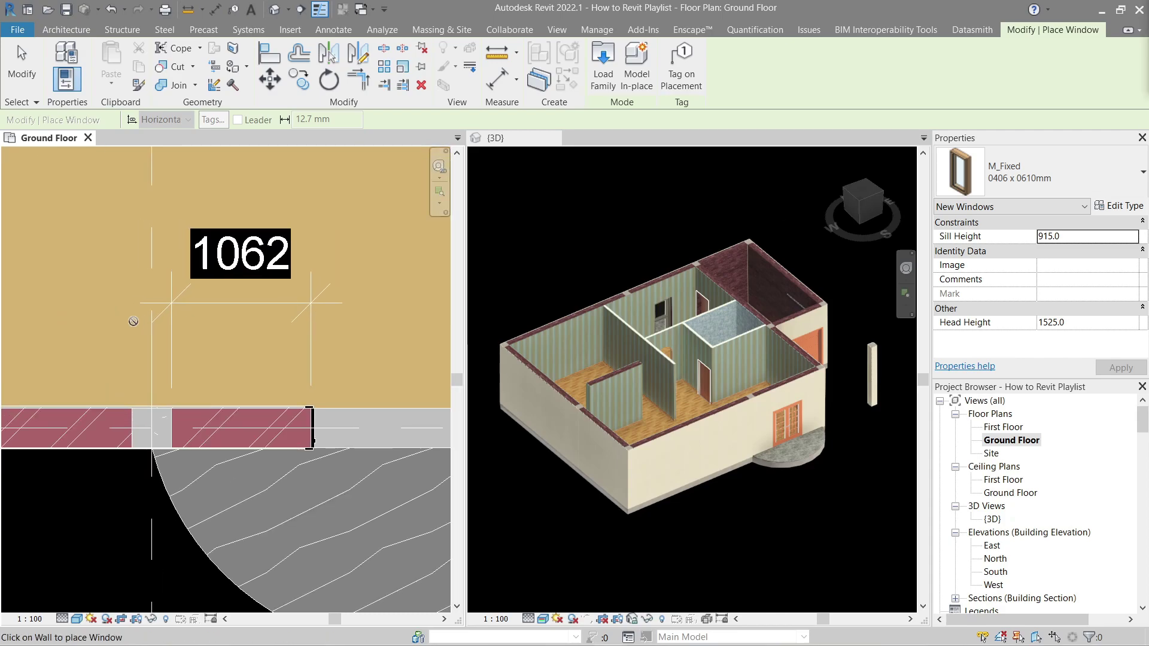
scroll(239, 405, up, 2)
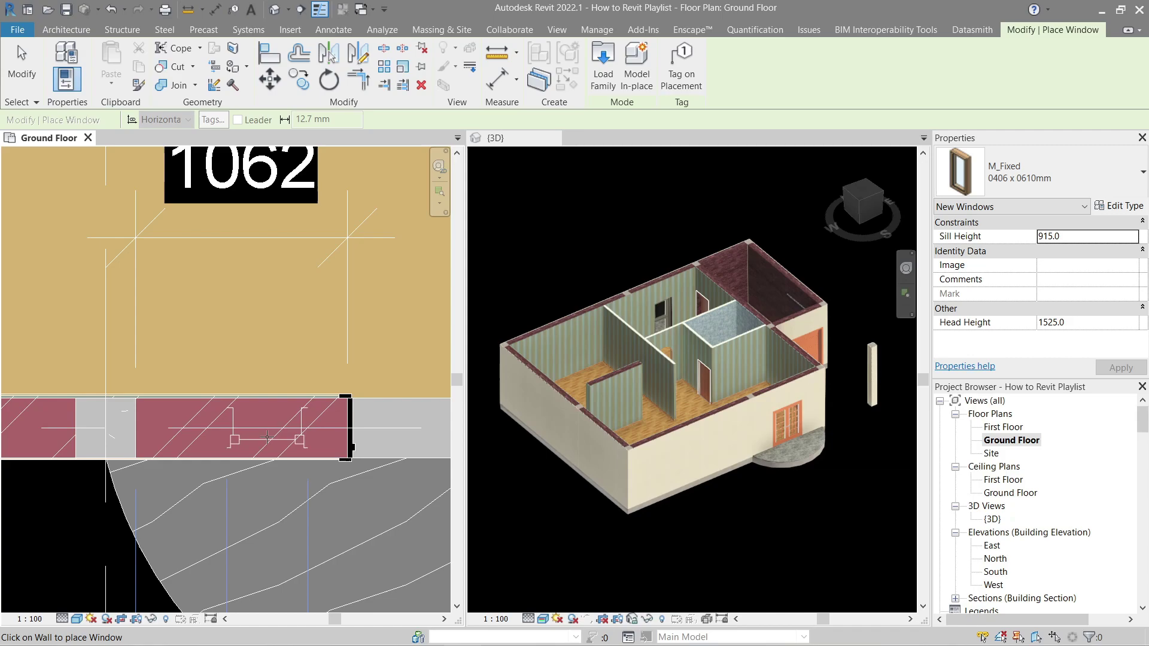
click(268, 438)
scroll(267, 437, down, 2)
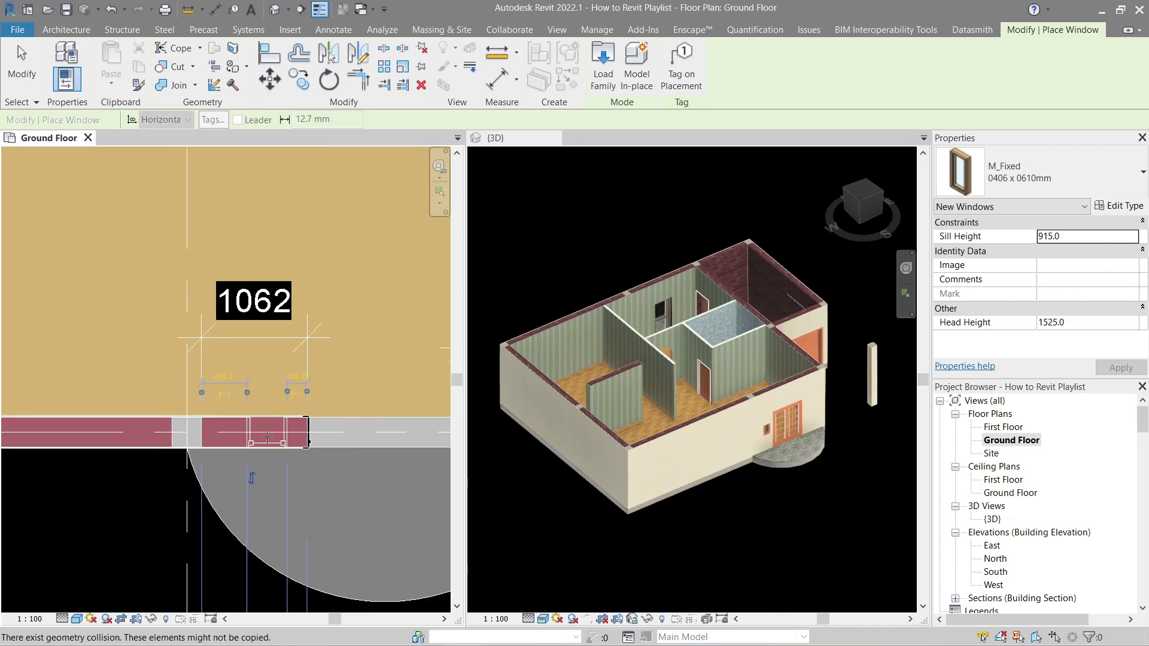
Place two more M_Fixed 0406 x 0610mm windows near the grid 1/C corner, one in each exterior wall
middle_drag(188, 449, 393, 431)
scroll(250, 434, up, 1)
click(290, 407)
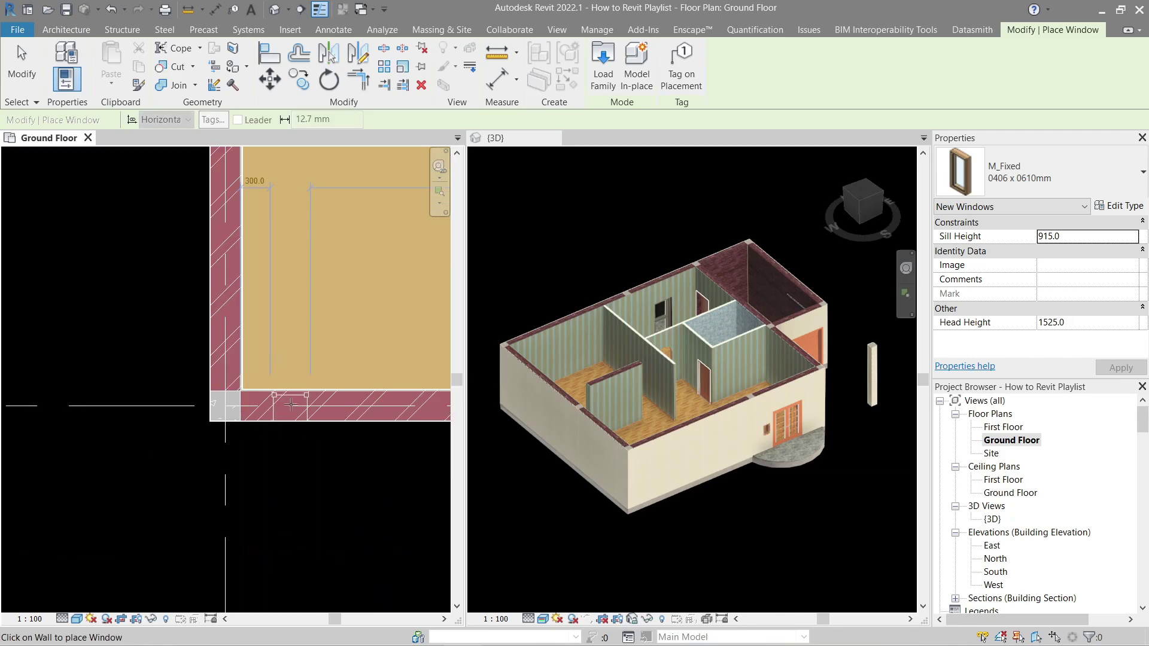
click(220, 333)
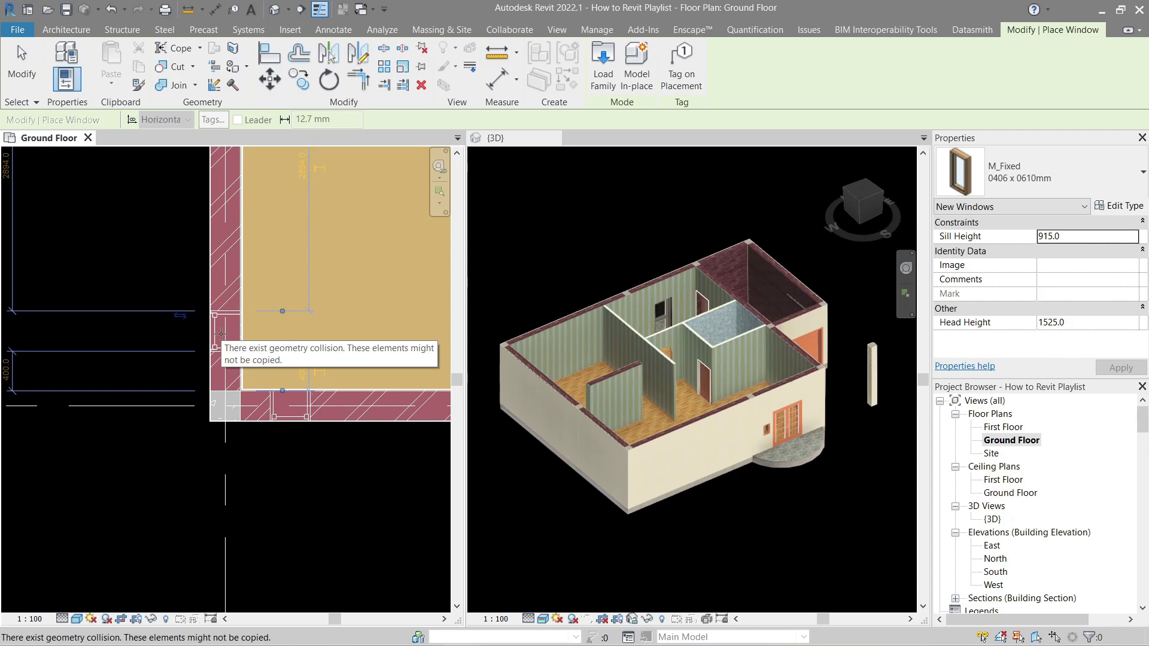
key(Escape)
key(Escape)
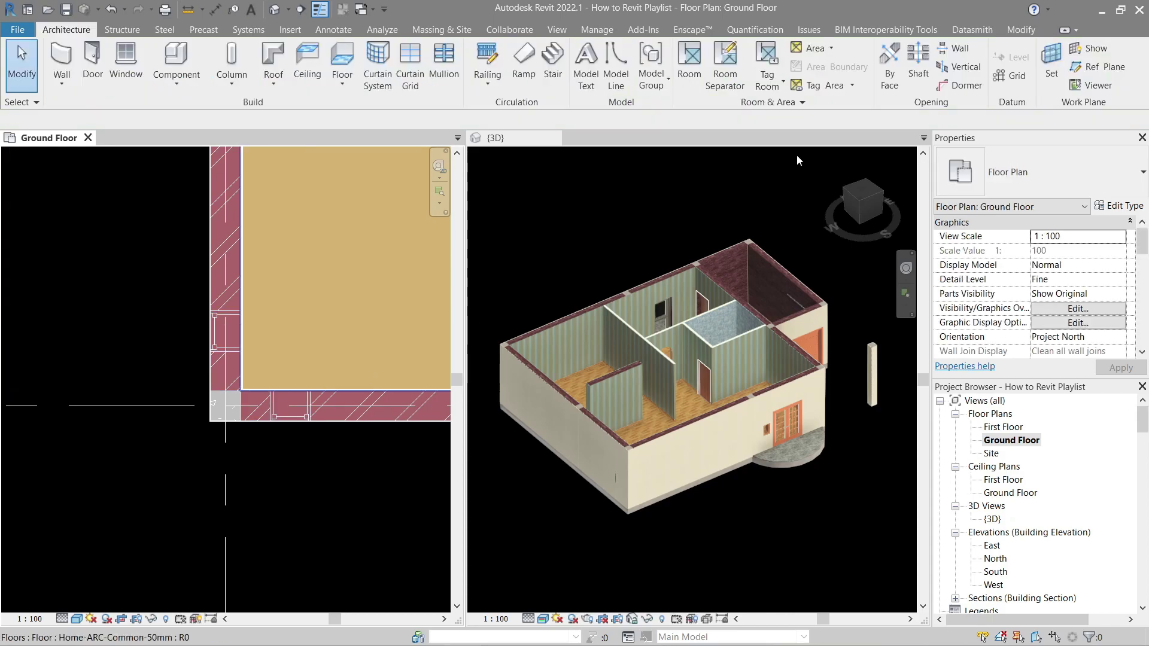
Join the 300mm wall on grid C with its 10mm exterior paint and interior finish walls
click(1023, 33)
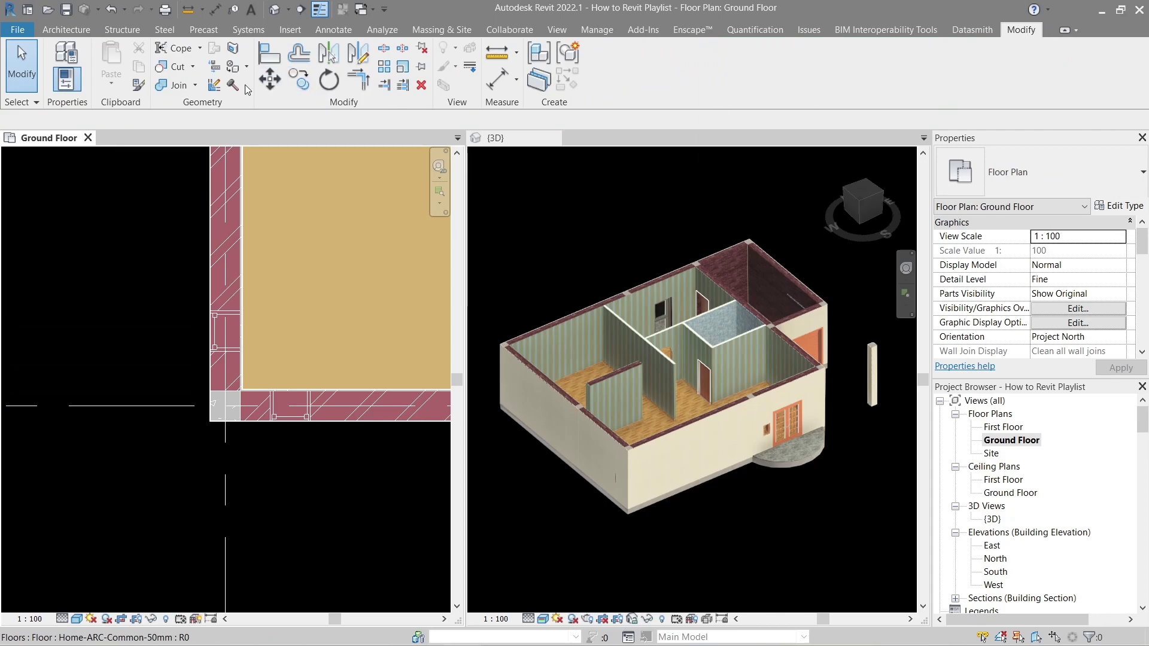
click(174, 85)
scroll(369, 461, up, 3)
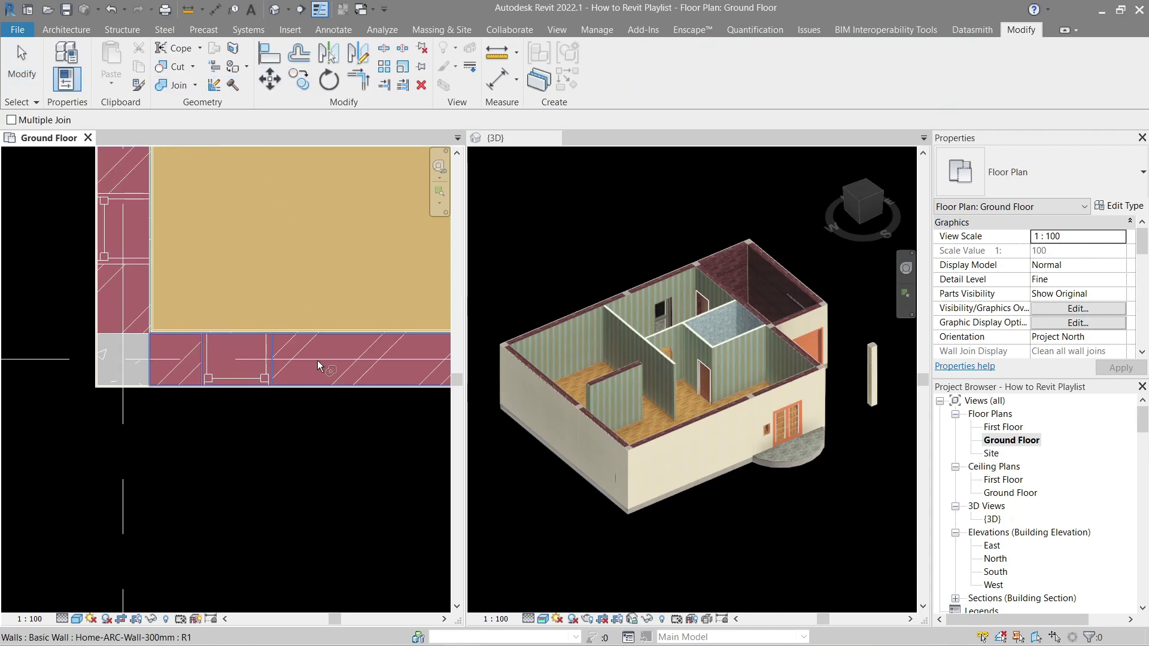
click(317, 360)
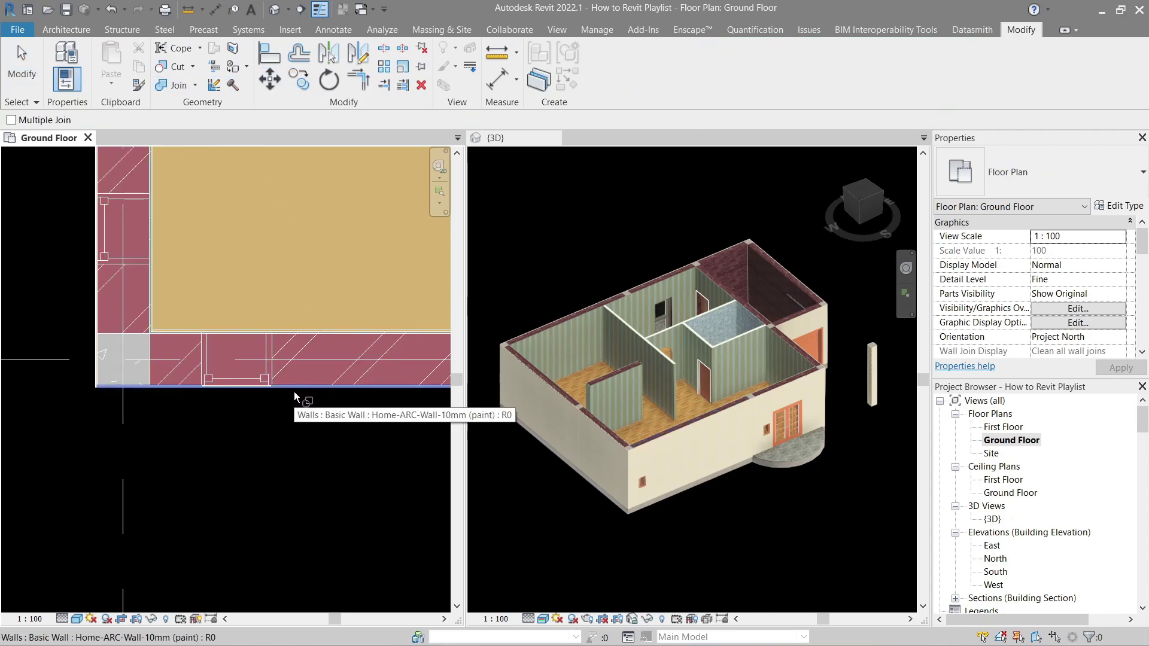
click(318, 332)
middle_drag(118, 264, 153, 335)
scroll(153, 335, up, 3)
key(Escape)
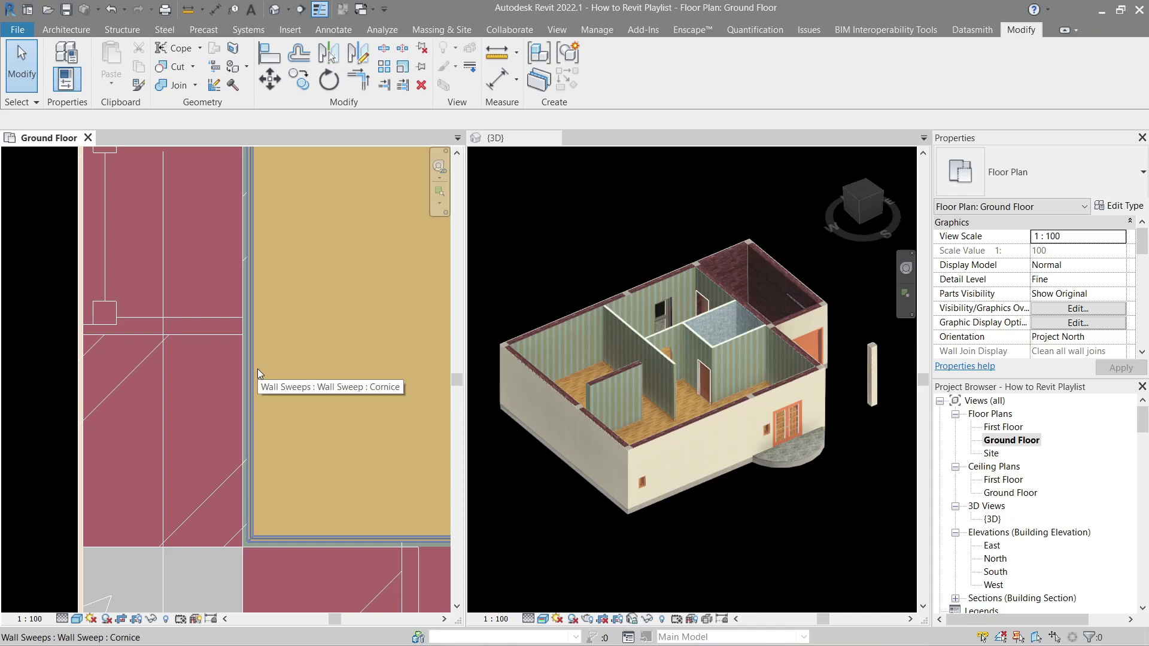
Temporarily hide the Cornice wall sweep in the Ground Floor plan
click(257, 369)
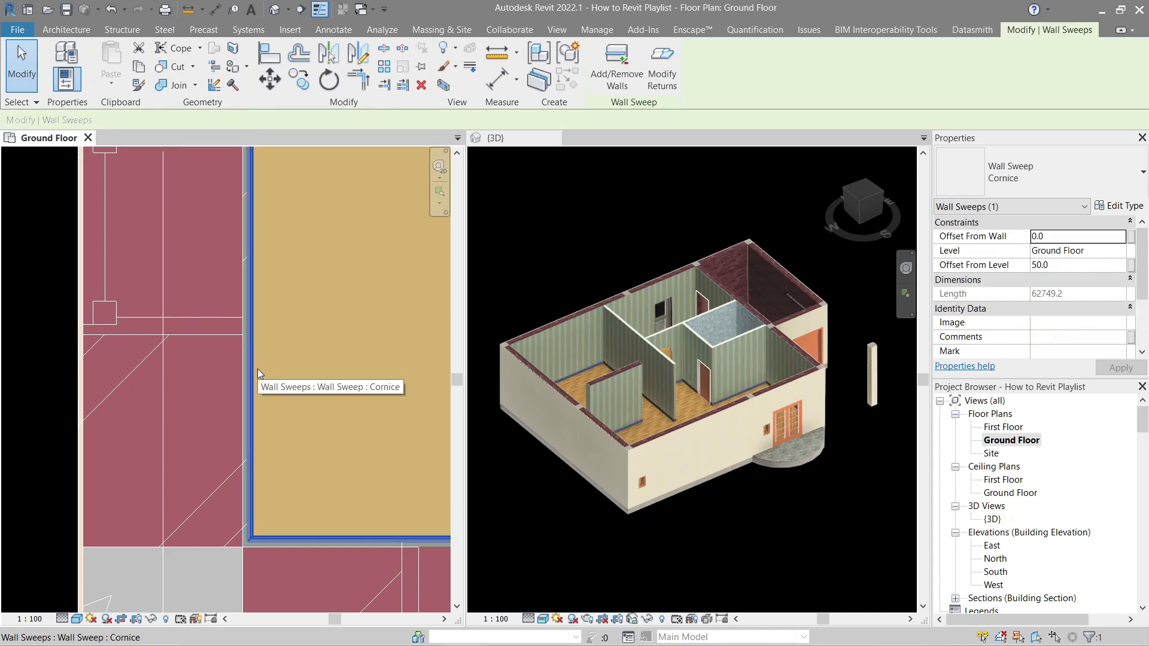
key(h)
key(h)
middle_drag(257, 368, 301, 380)
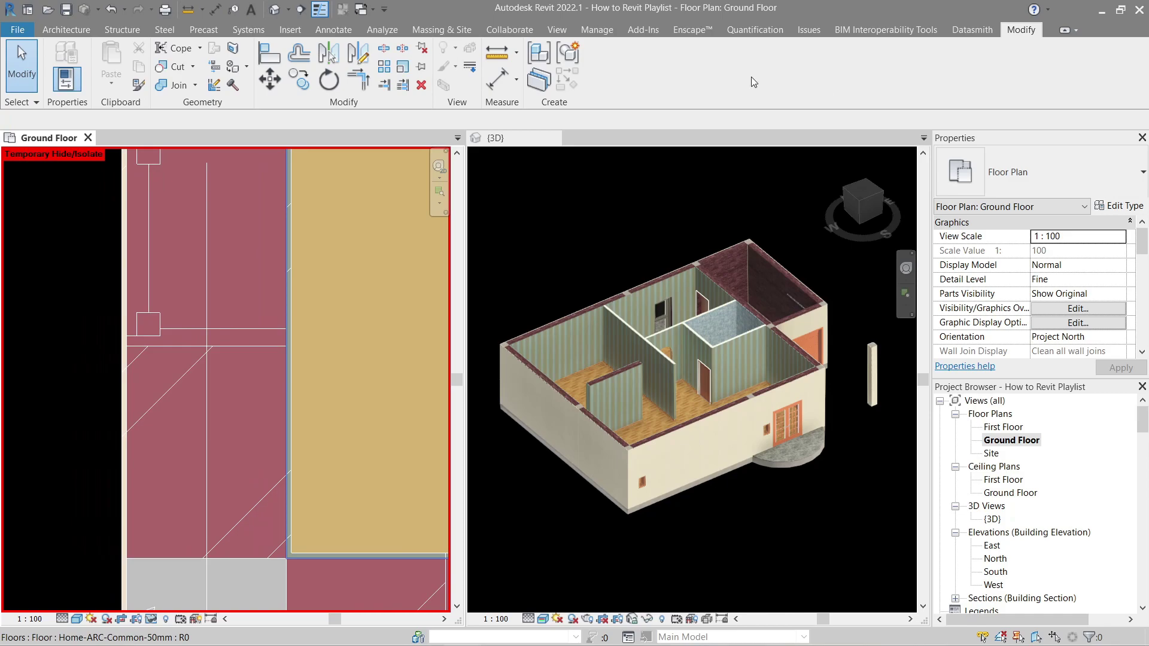
Join the 300mm wall on grid 1 with its 10mm exterior paint and interior finish walls
click(174, 85)
click(188, 408)
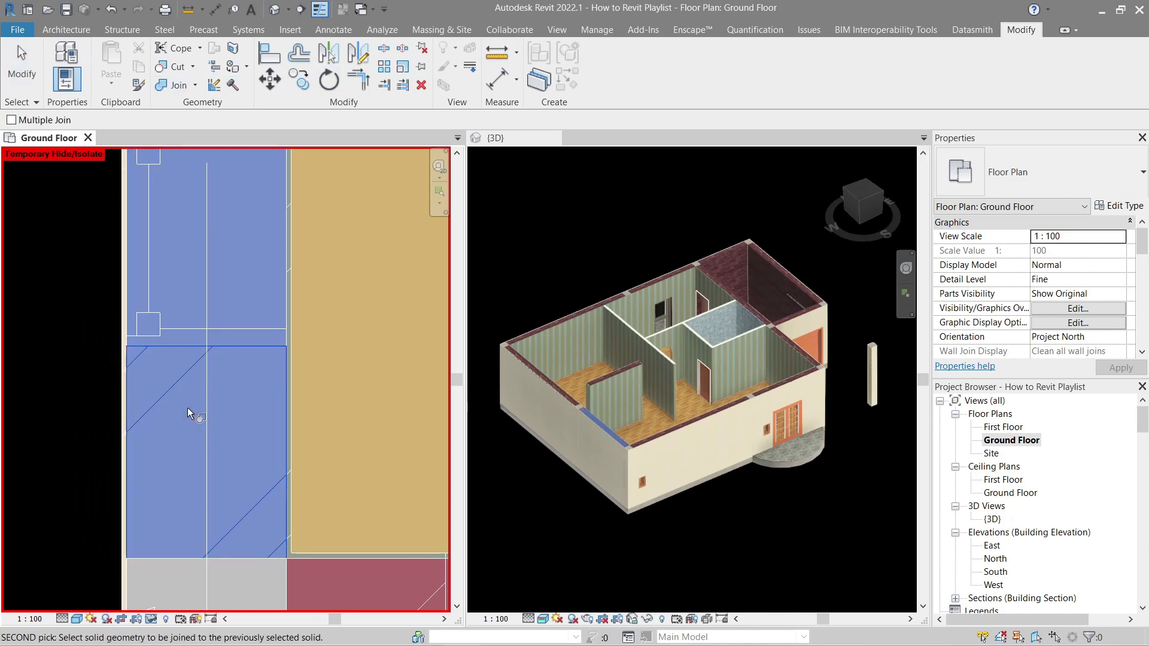
click(121, 421)
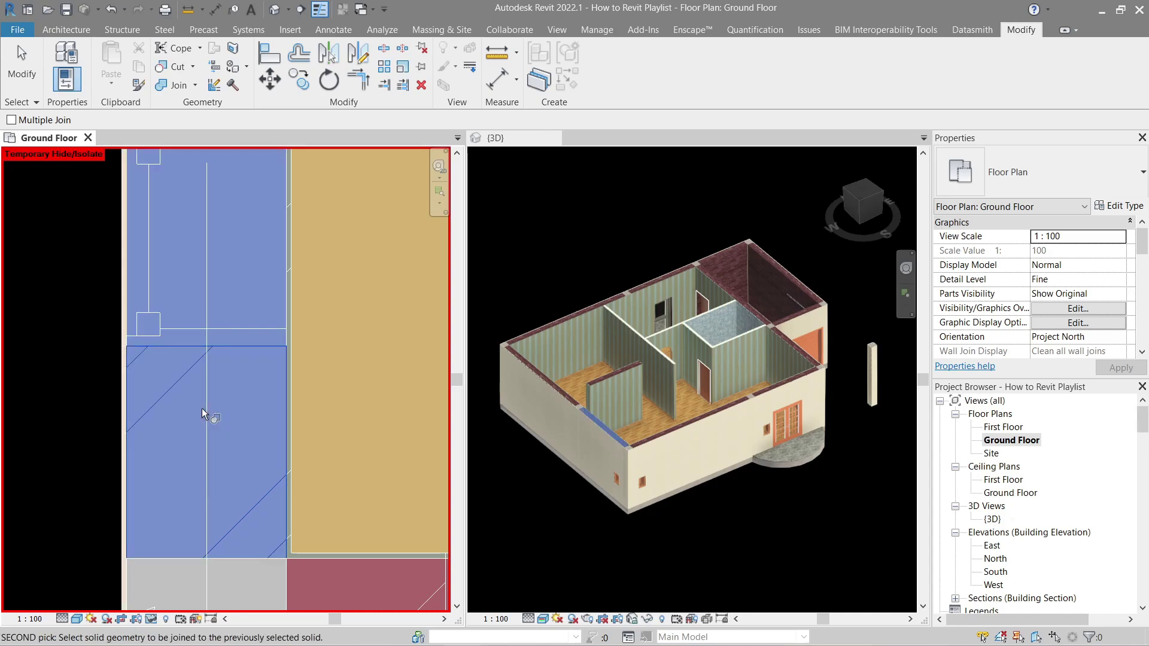
click(289, 389)
key(Escape)
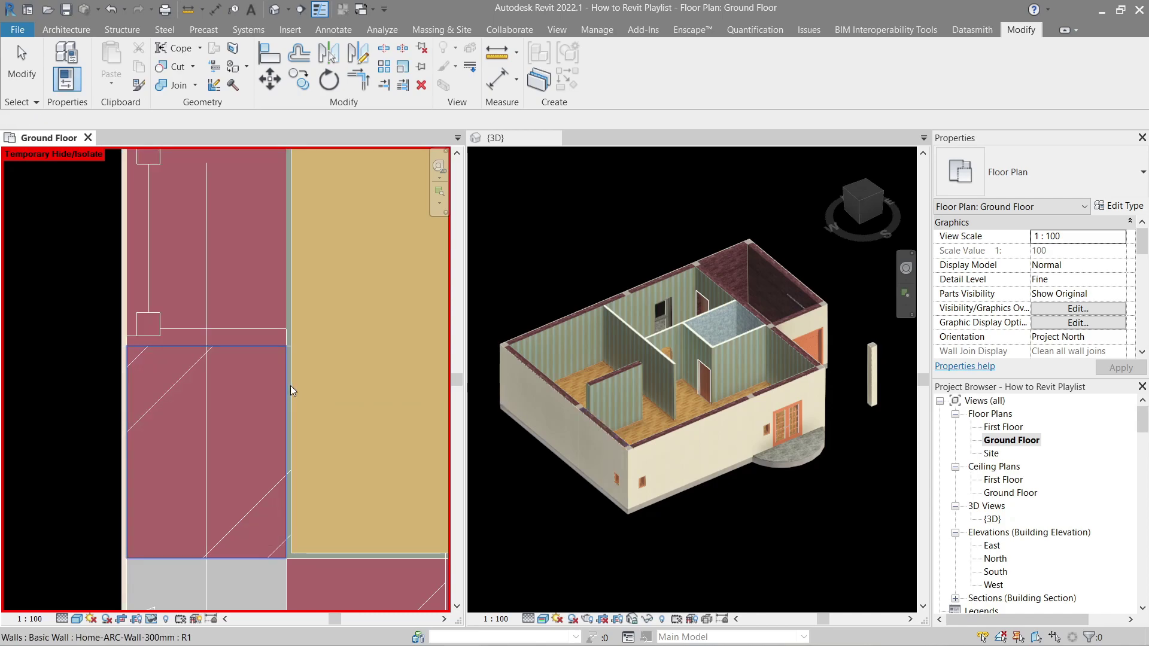
Delete the two windows near the grid 1/C corner
scroll(291, 385, down, 5)
middle_drag(291, 385, 165, 383)
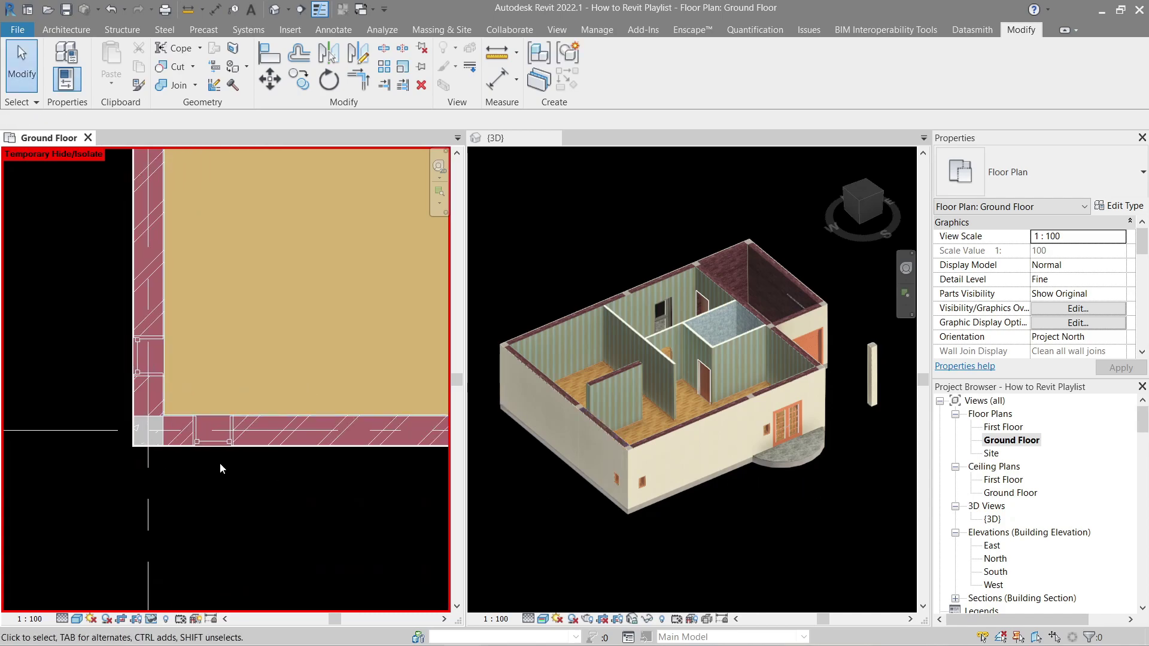
scroll(221, 466, up, 4)
click(190, 381)
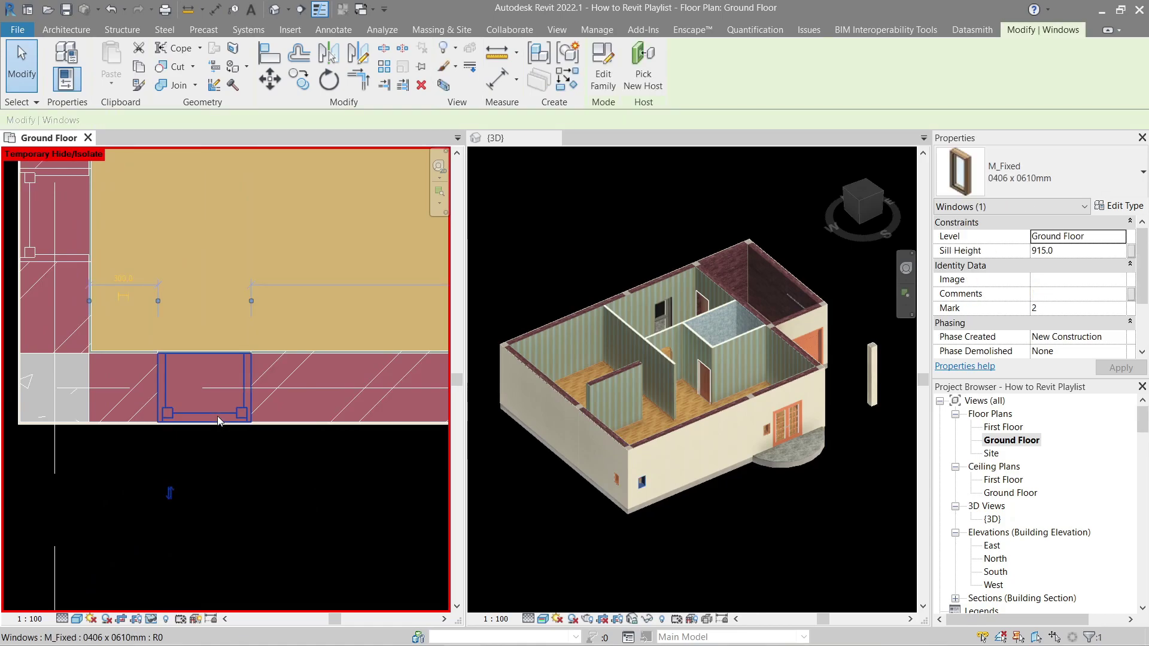
key(Escape)
click(70, 249)
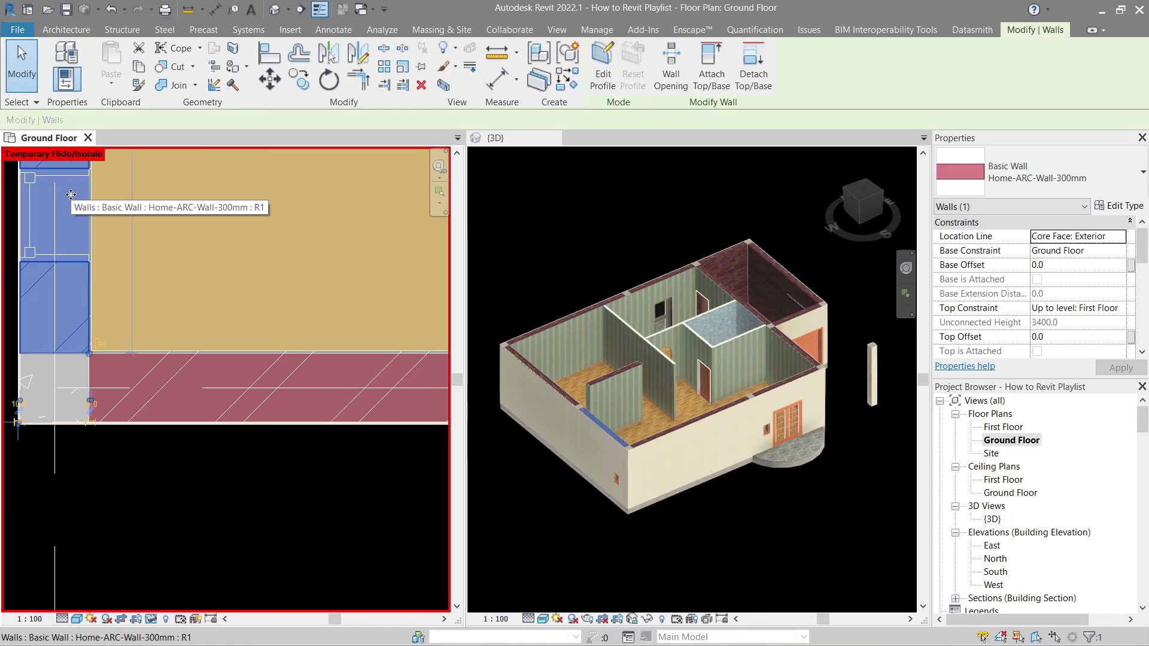
key(Escape)
click(69, 175)
key(Escape)
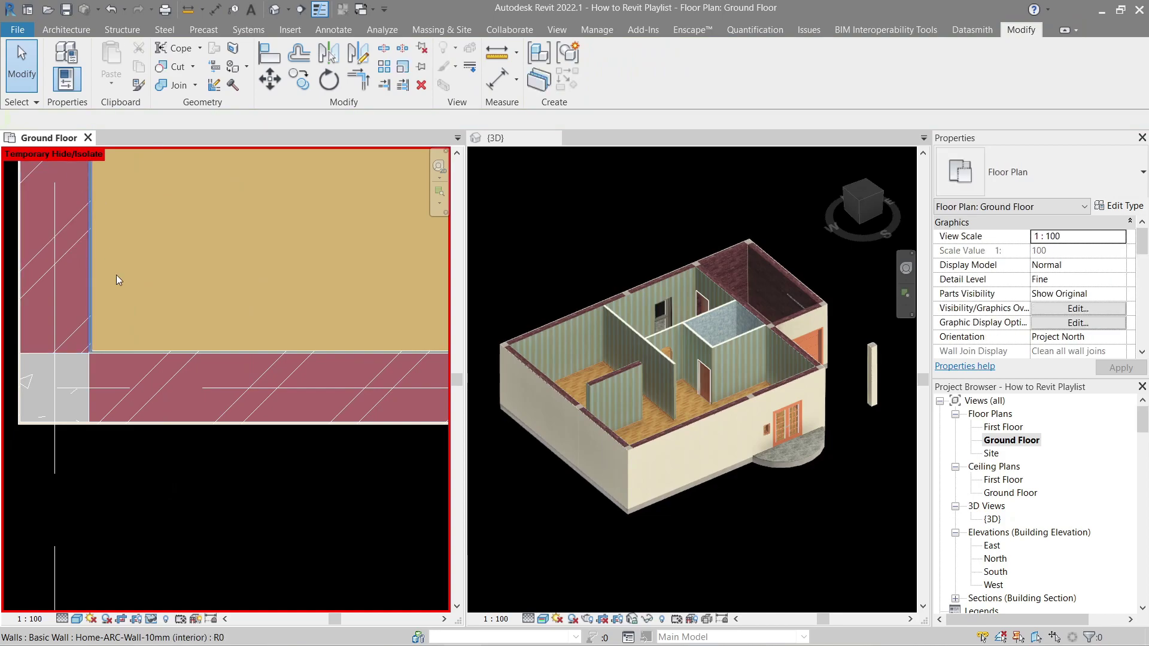
Create a similar M_Fixed 0406 x 0610mm window in the front wall on the other side of the entrance door
scroll(123, 290, down, 5)
middle_drag(197, 353, 214, 389)
scroll(214, 389, up, 5)
scroll(723, 396, up, 5)
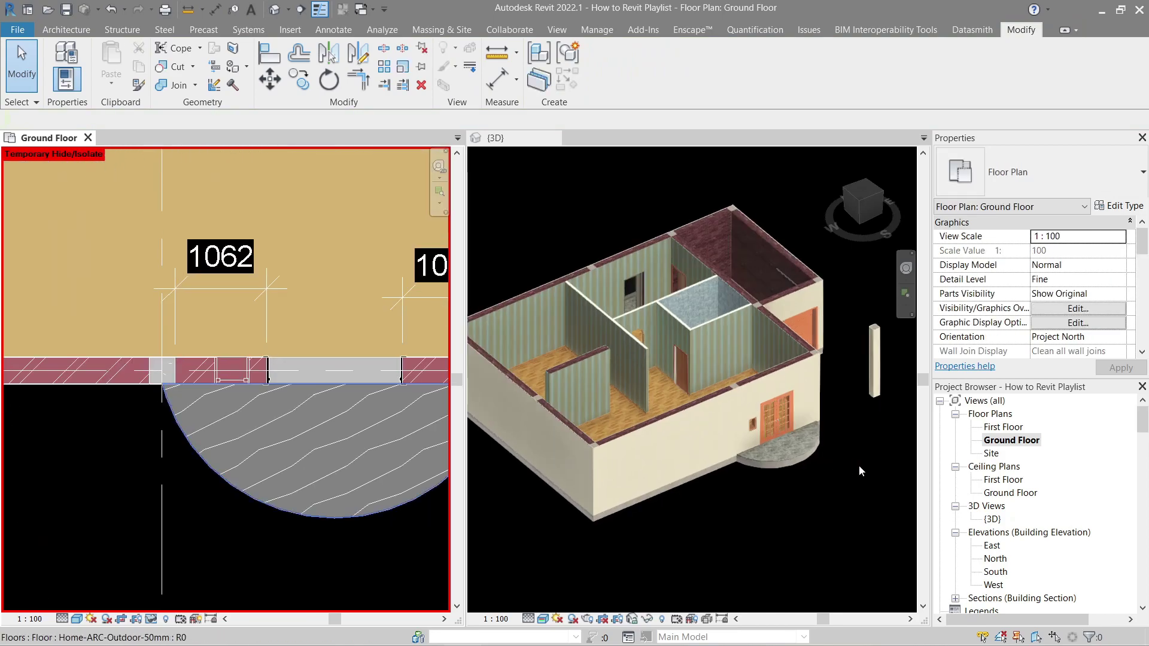
scroll(724, 396, up, 3)
scroll(726, 396, down, 4)
middle_drag(262, 393, 153, 438)
scroll(117, 426, down, 1)
scroll(142, 438, up, 2)
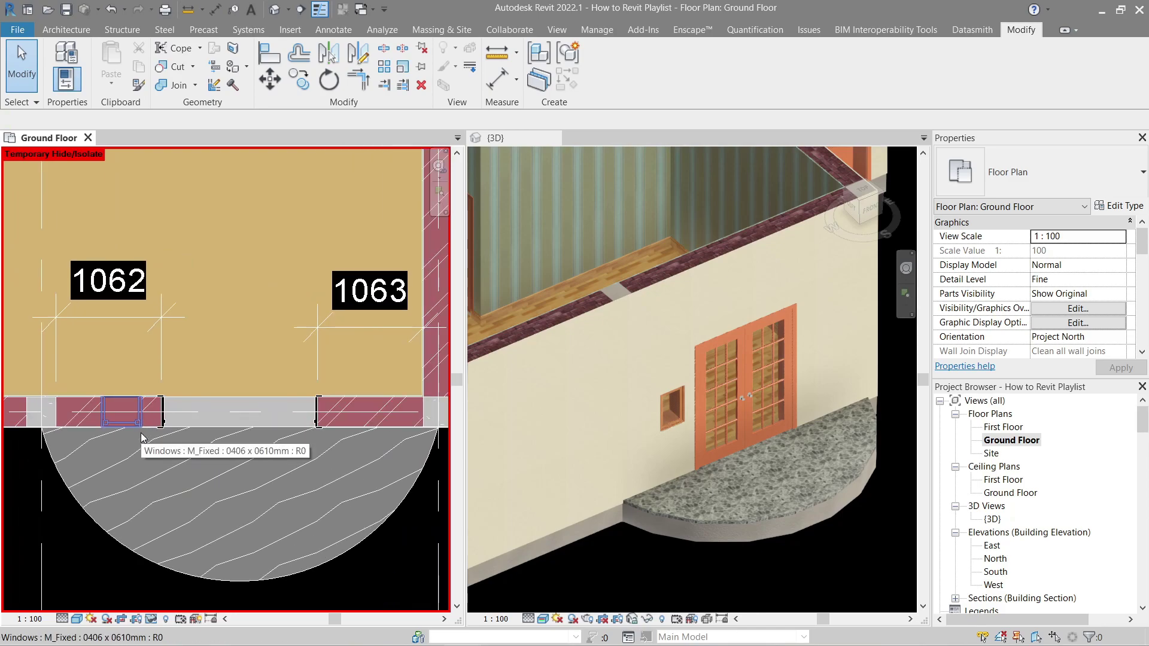
click(140, 423)
scroll(140, 421, up, 1)
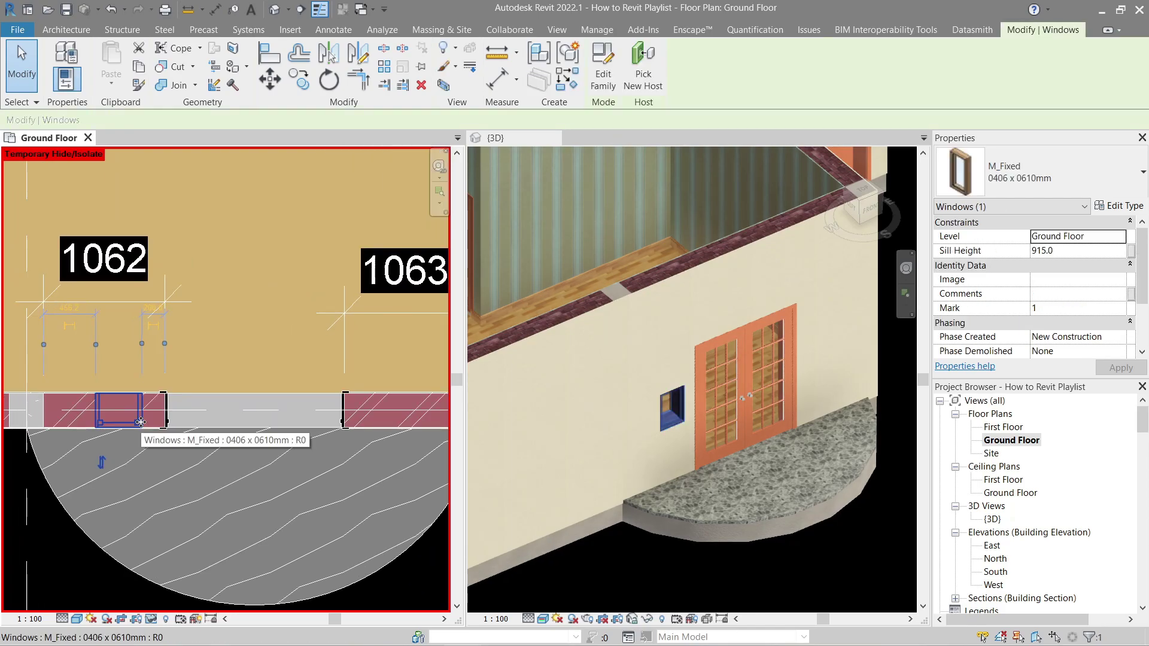
scroll(141, 423, down, 1)
middle_drag(140, 423, 132, 419)
key(c)
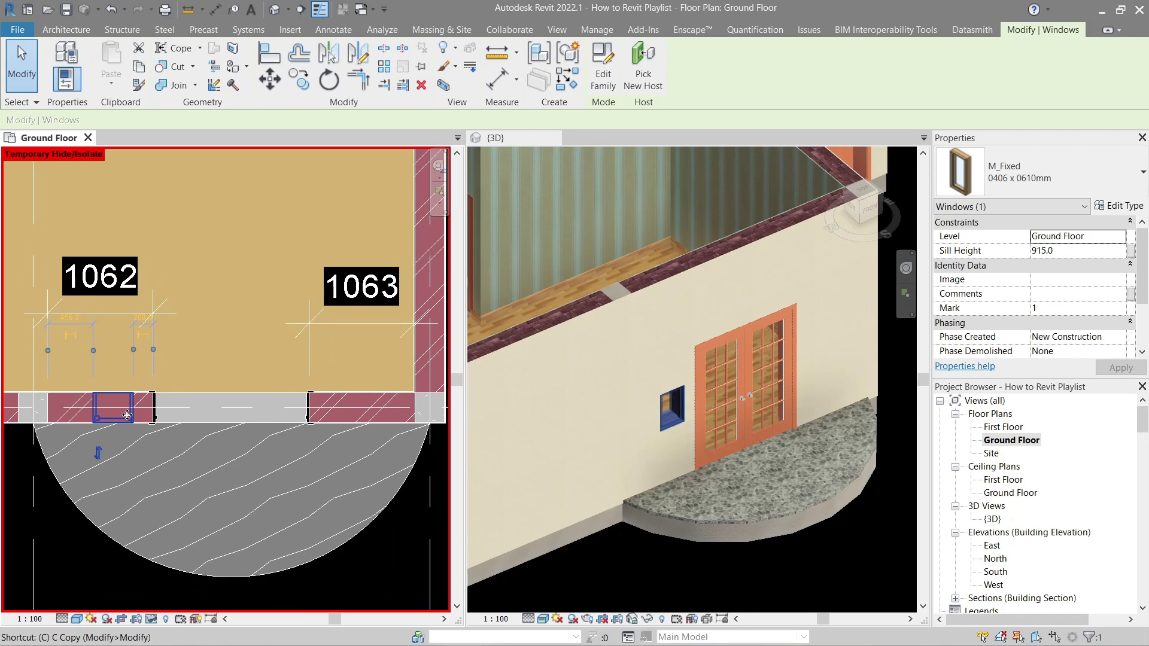
key(s)
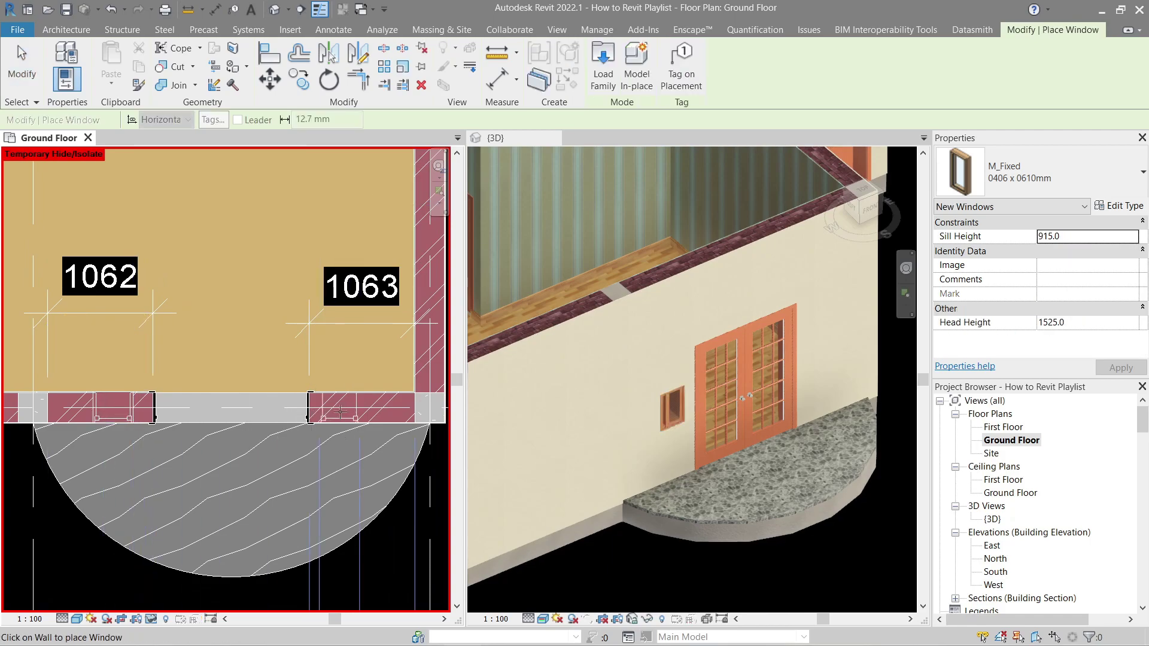
click(340, 412)
key(Escape)
key(Escape)
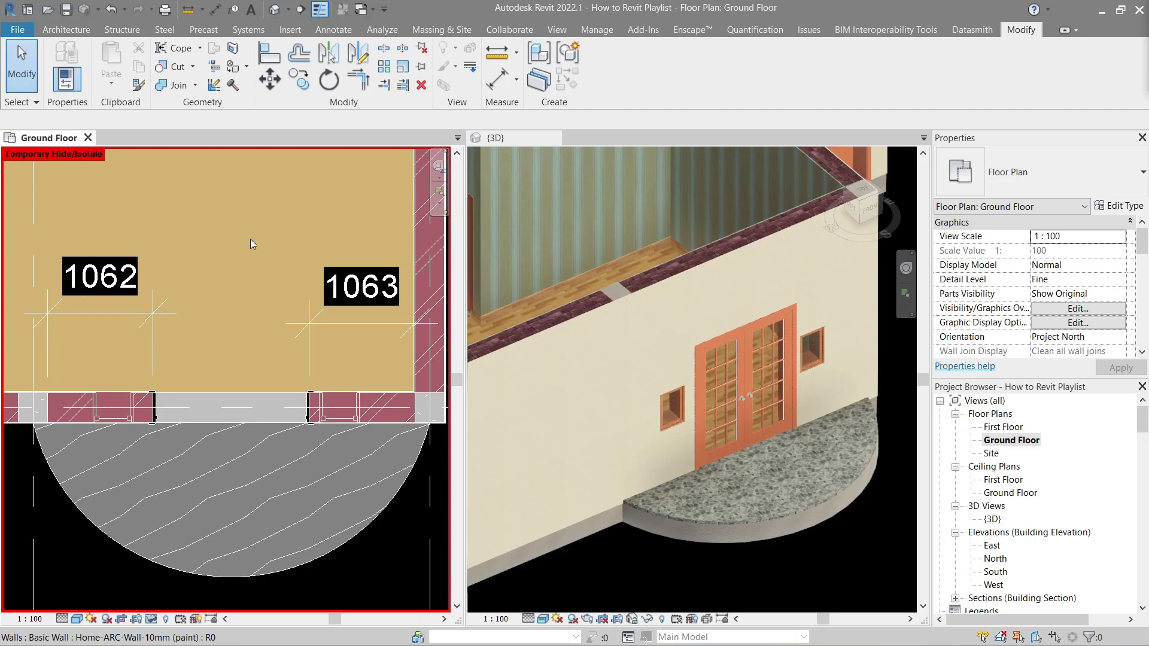
Examine the sill heights of the fixed window beside the entrance and of the double glass entrance door
click(116, 420)
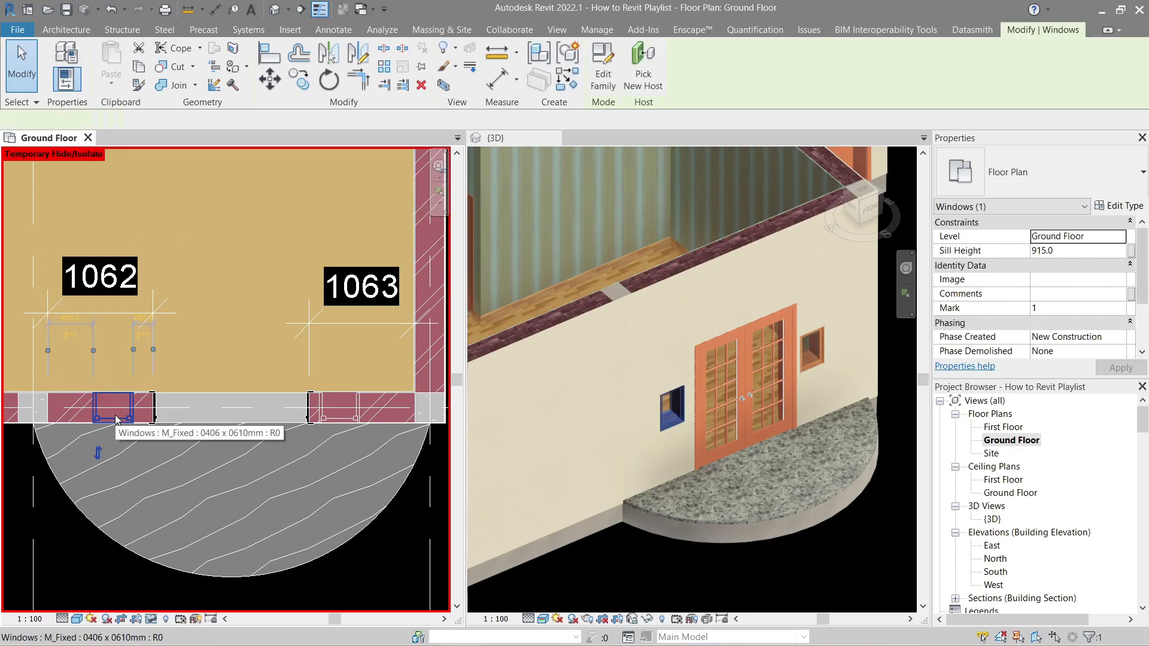
scroll(770, 384, up, 2)
middle_drag(724, 386, 675, 375)
scroll(667, 370, up, 3)
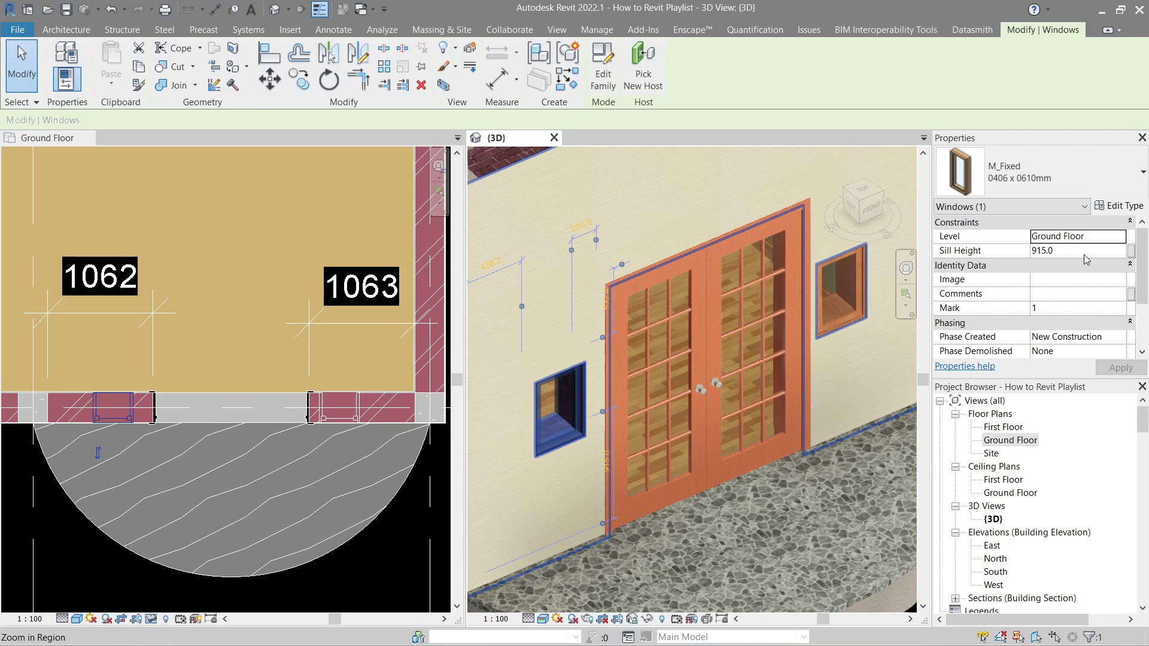
click(730, 311)
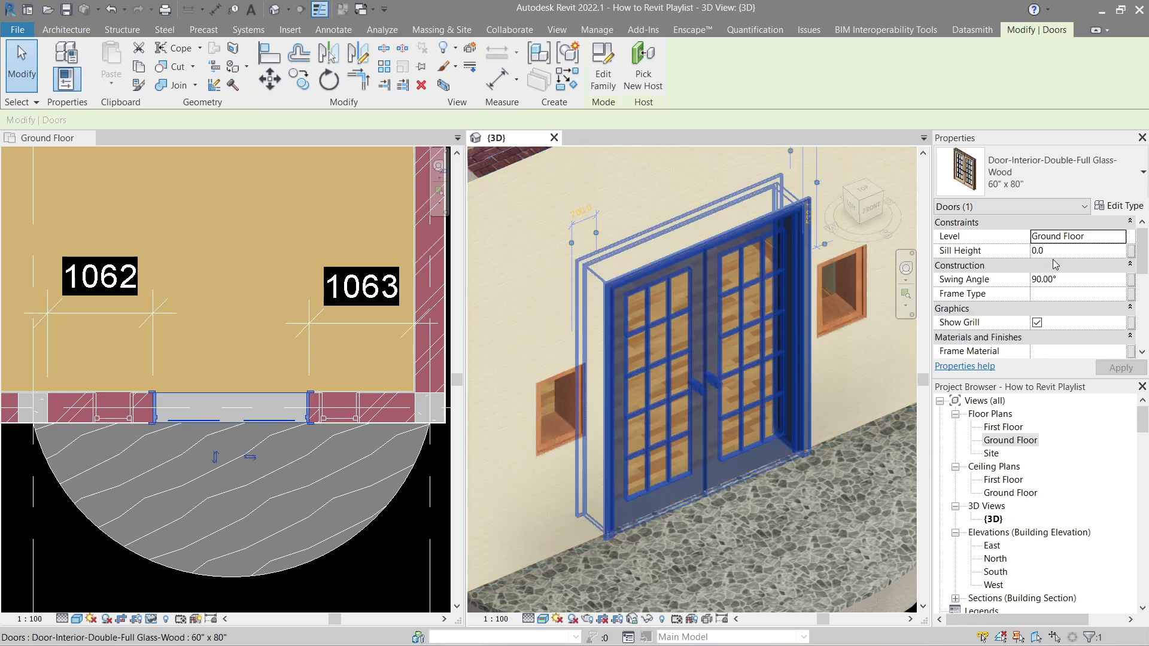
click(580, 387)
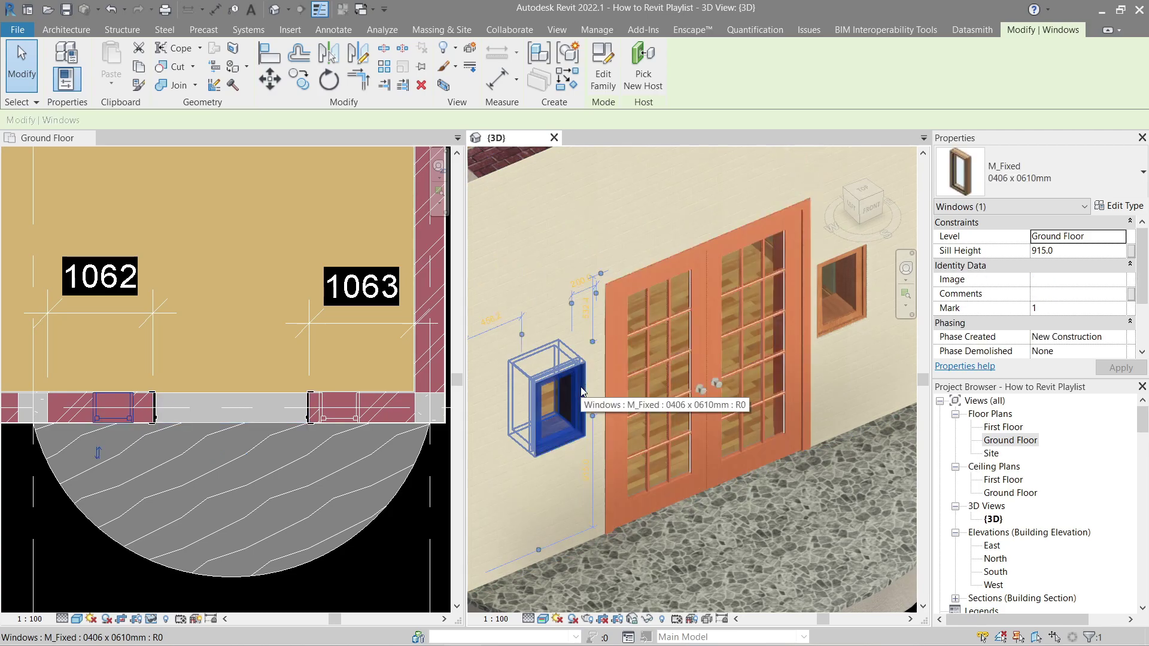
Try a higher sill height on the fixed window beside the entrance door, followed by a sill height of 0
click(1086, 254)
text(15)
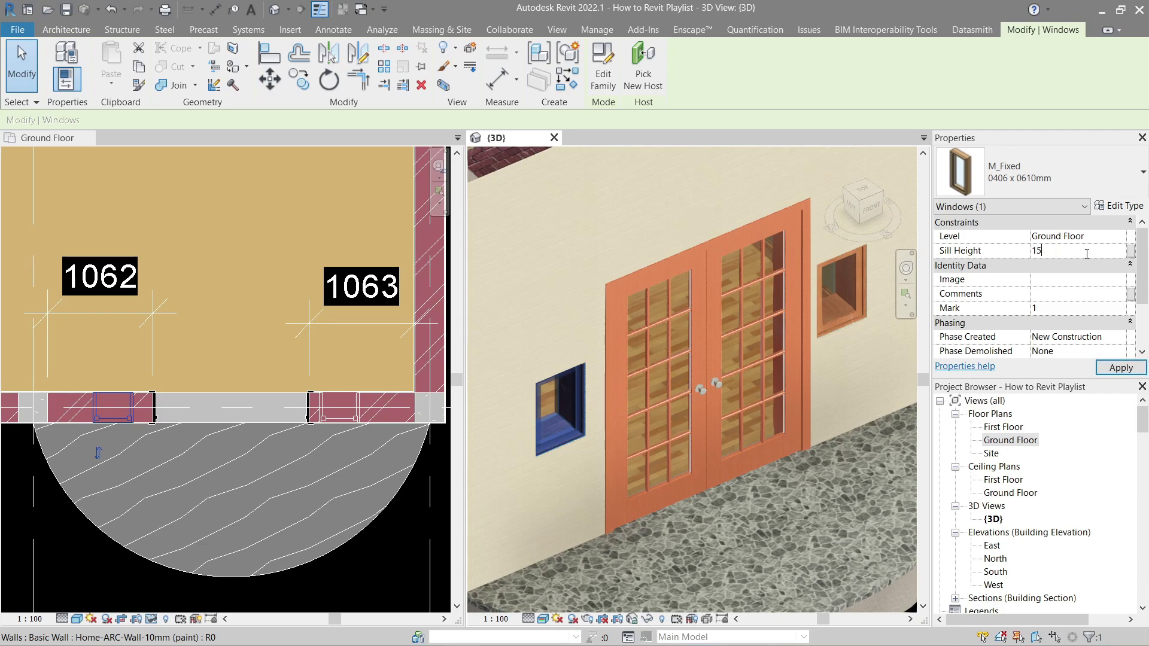
key(Return)
click(1067, 253)
text(0)
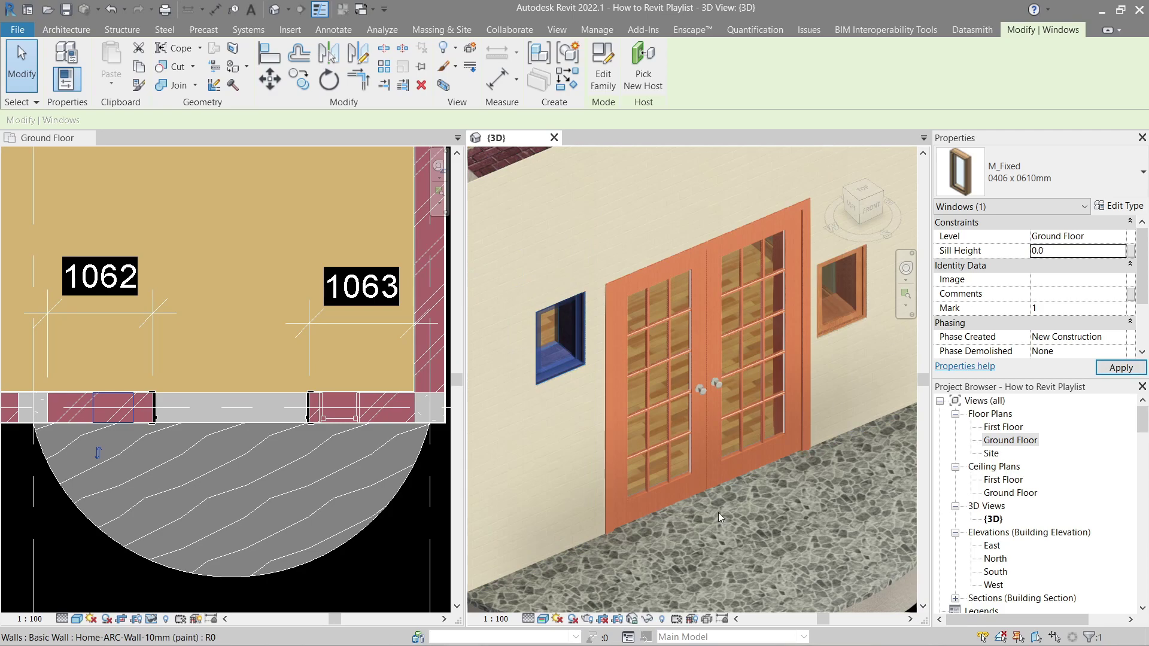
key(Escape)
scroll(536, 555, up, 3)
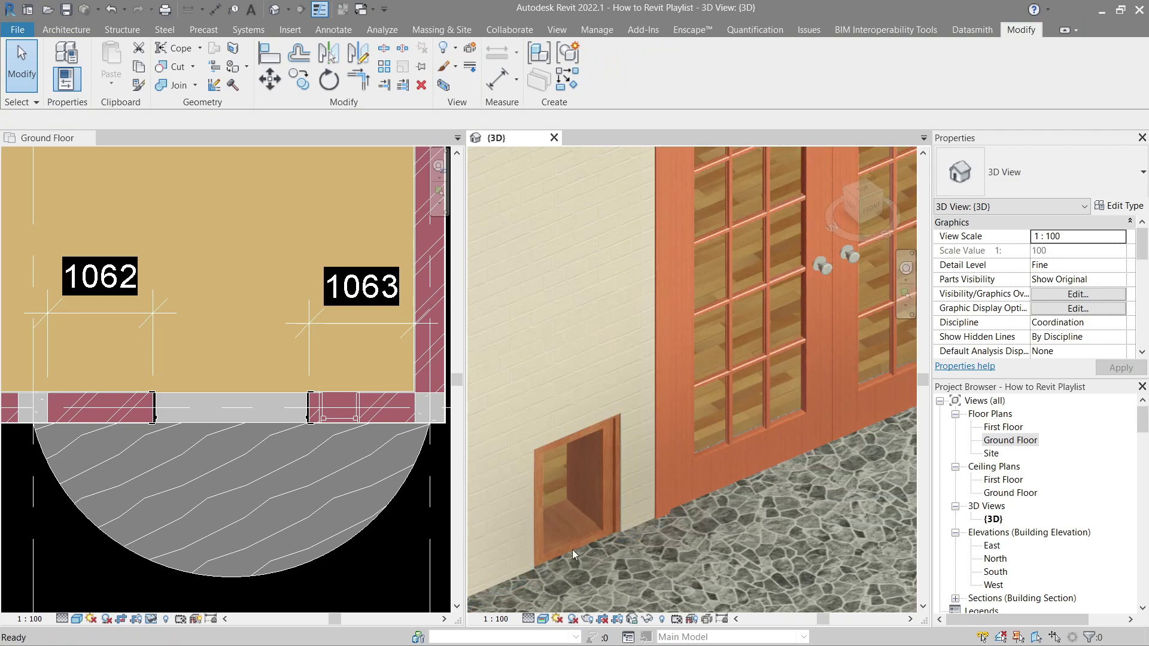
scroll(586, 502, up, 2)
Set the sill height of the lowered fixed window beside the entrance door to 915
click(585, 502)
click(1071, 251)
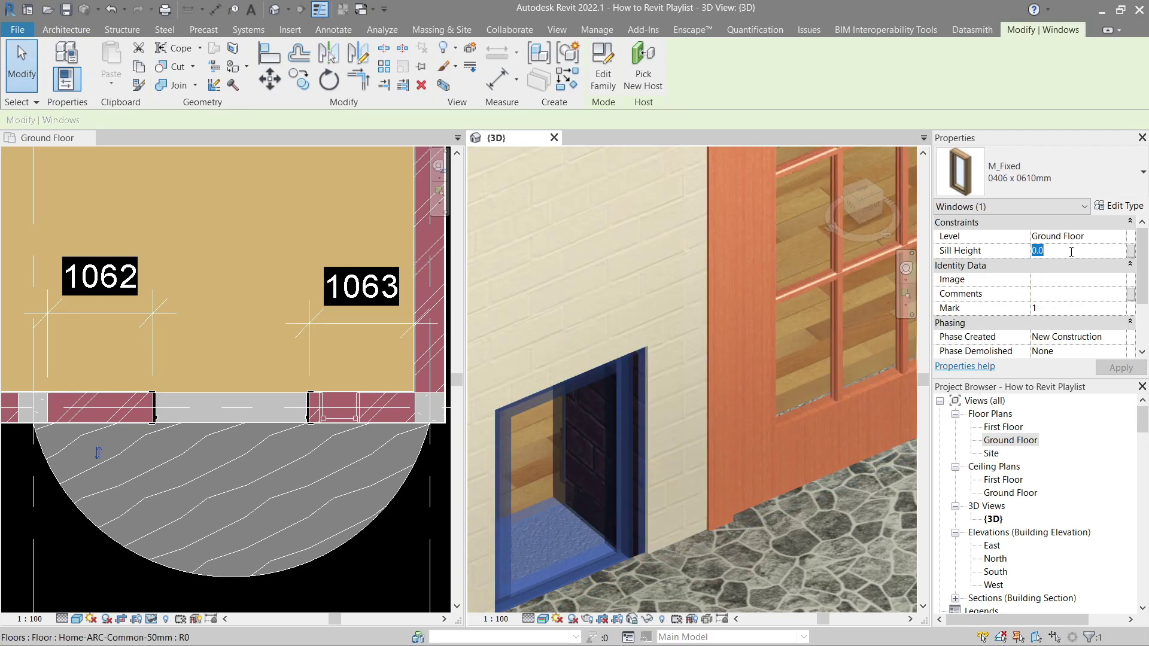
text(915)
key(Return)
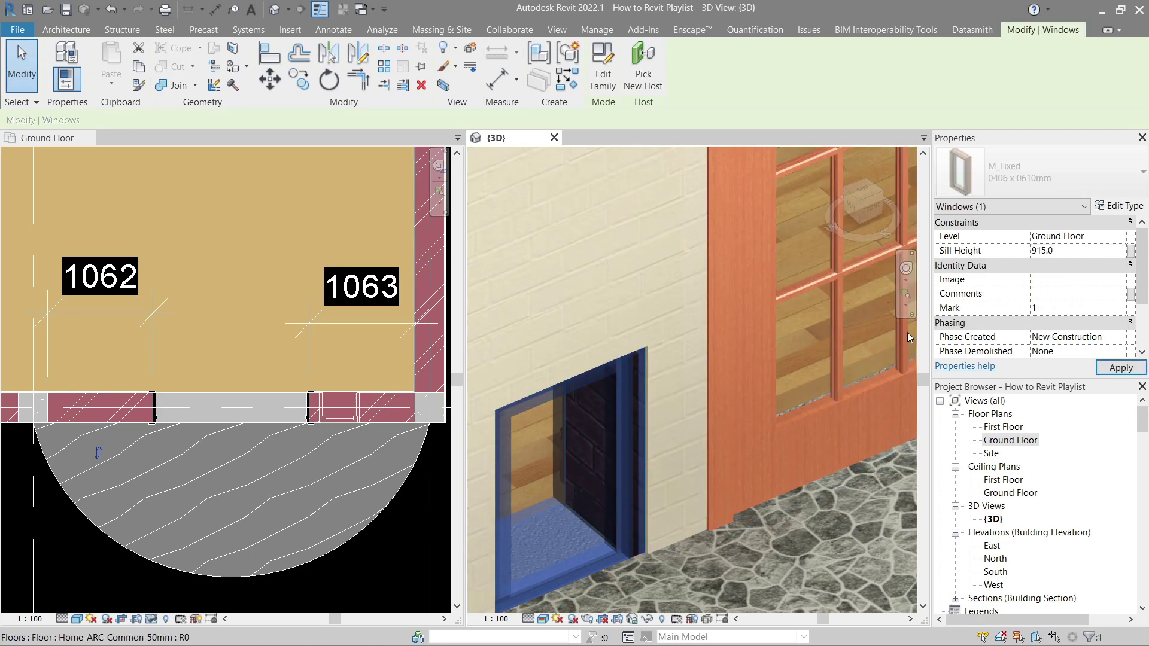
scroll(673, 404, down, 4)
scroll(674, 404, down, 1)
key(Escape)
middle_drag(747, 318, 719, 387)
scroll(706, 378, up, 4)
scroll(706, 378, down, 1)
scroll(706, 378, down, 1)
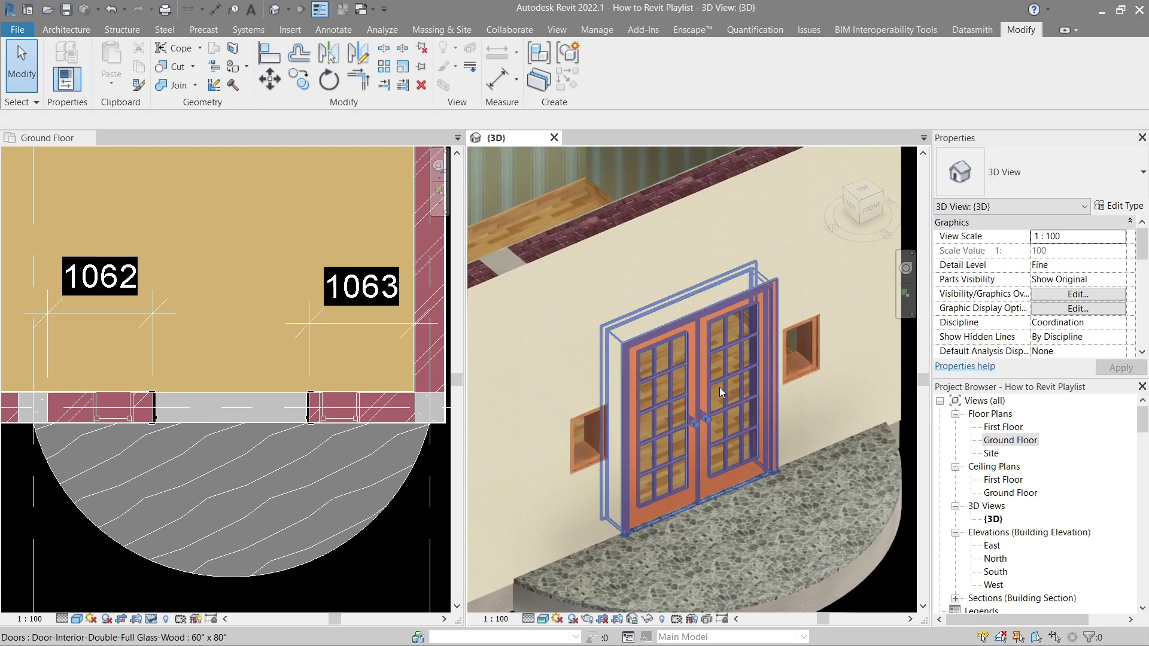
Examine the fixed windows on both sides of the entrance door up close in the 3D view
click(604, 432)
scroll(788, 415, up, 5)
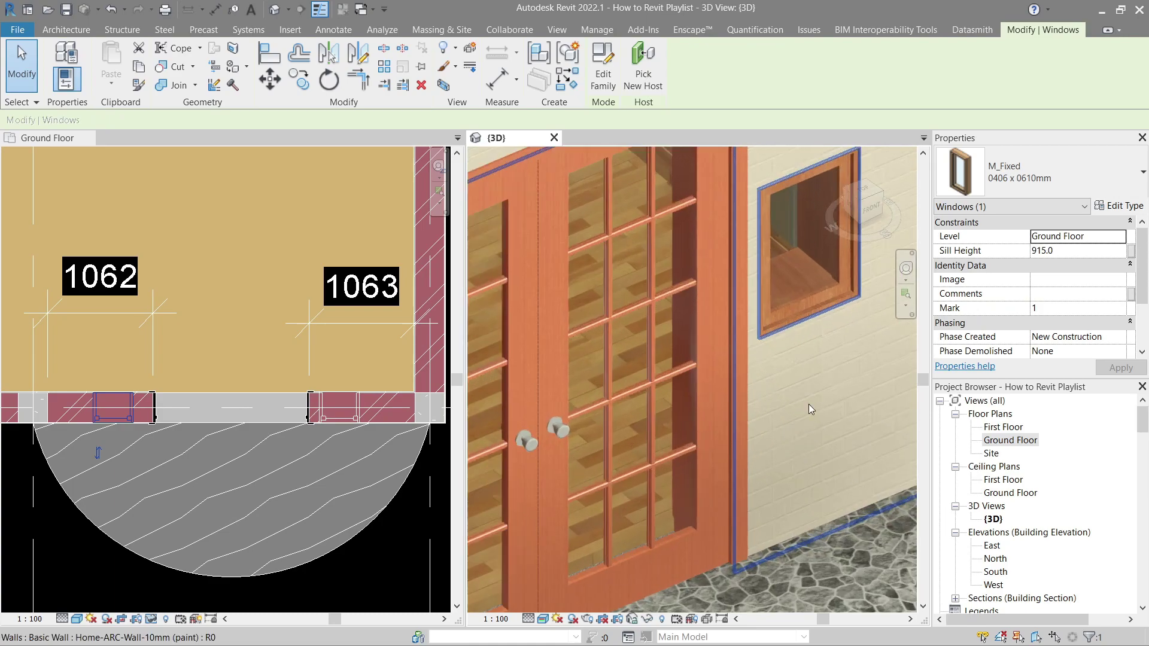
middle_drag(809, 396, 814, 456)
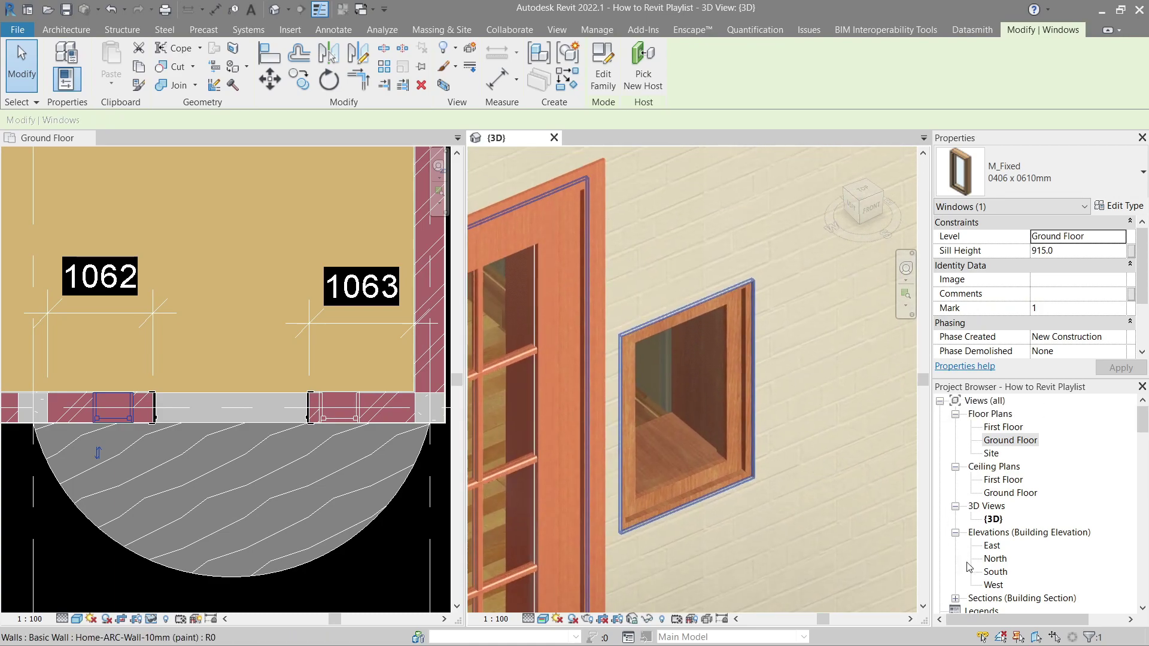
key(Escape)
click(724, 415)
scroll(727, 416, down, 5)
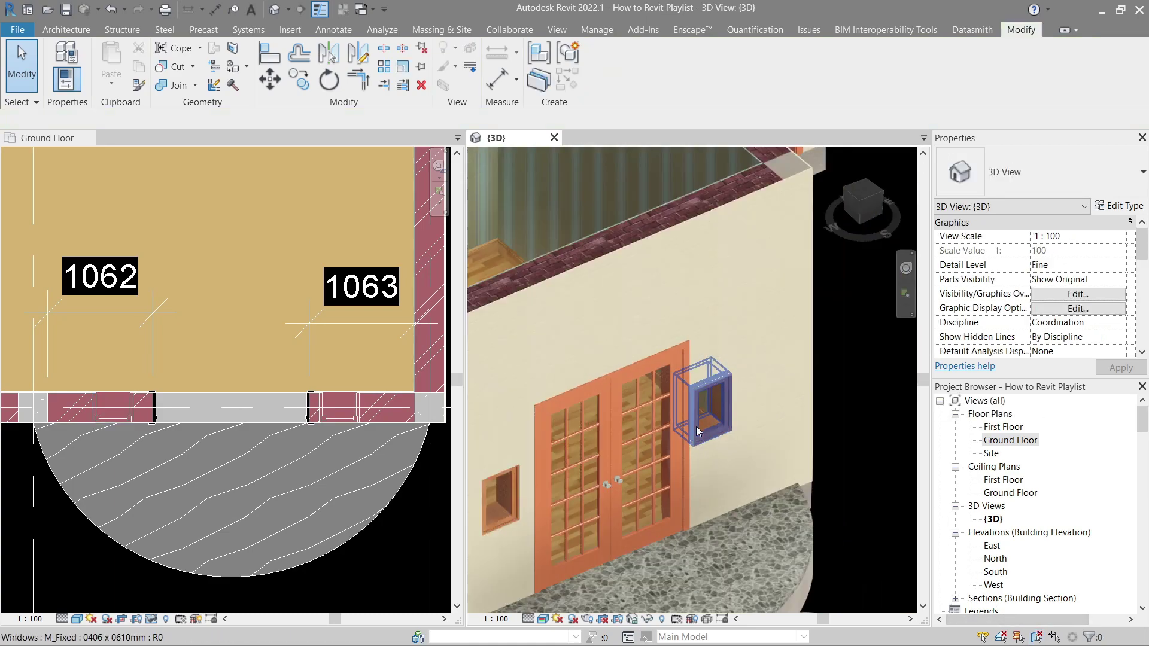
scroll(706, 410, up, 2)
scroll(707, 410, up, 5)
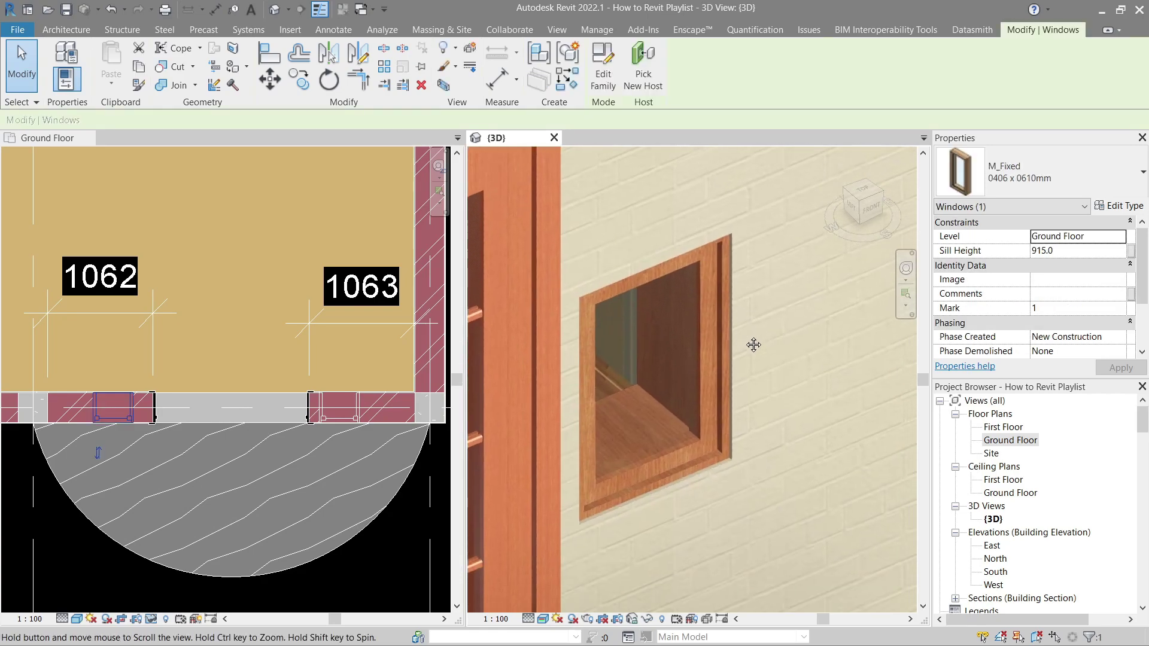
Set the Frame Exterior Material of the M_Fixed 0406 x 0610mm window type to Earth and apply it
click(1122, 206)
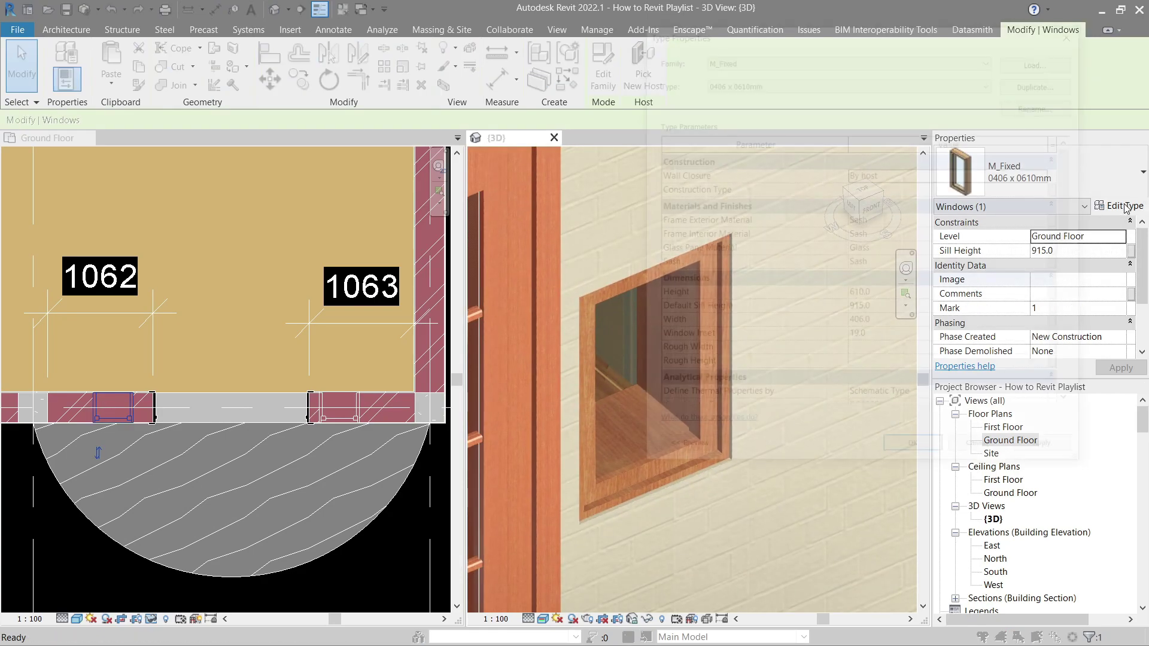
drag(775, 37, 137, 127)
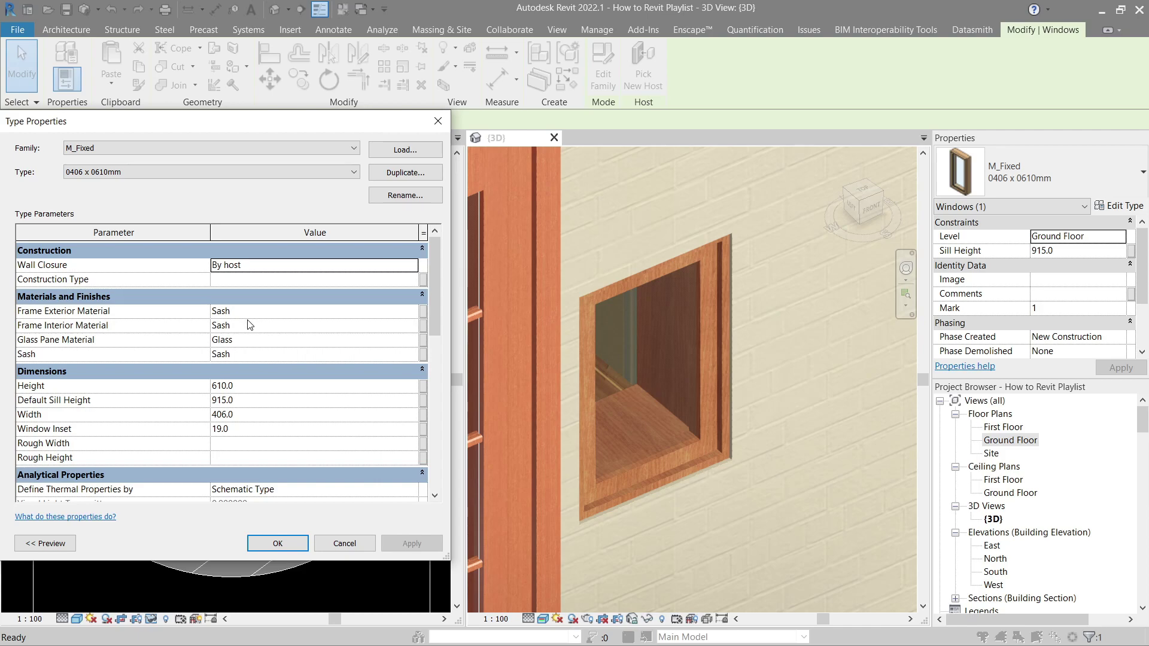
click(413, 312)
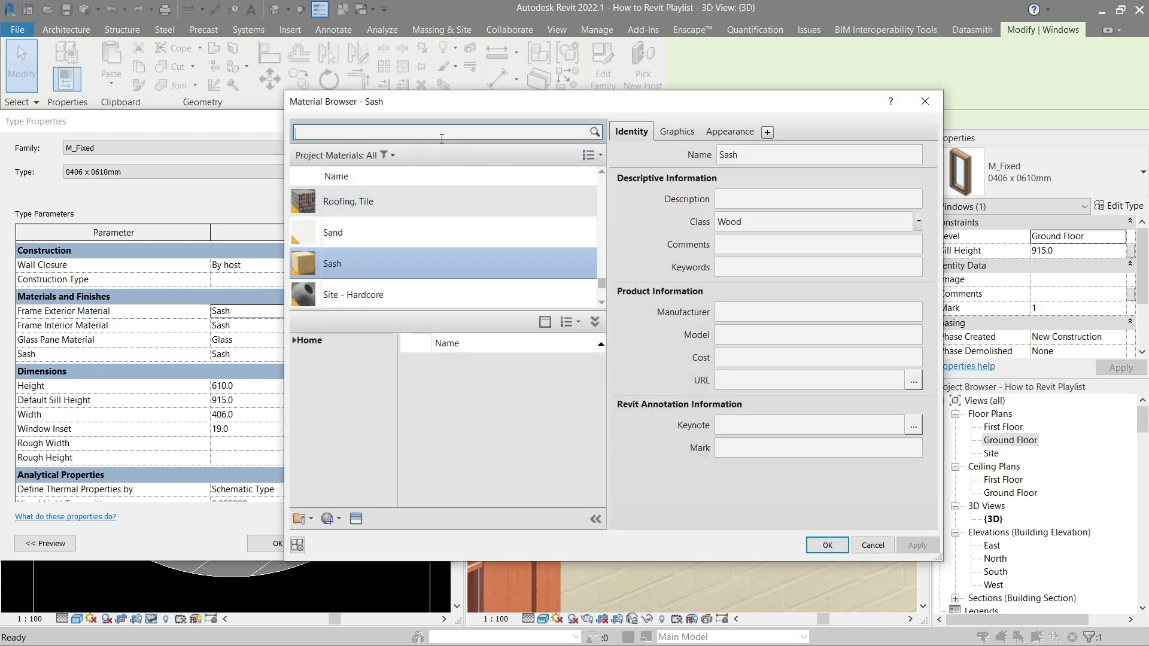
click(594, 322)
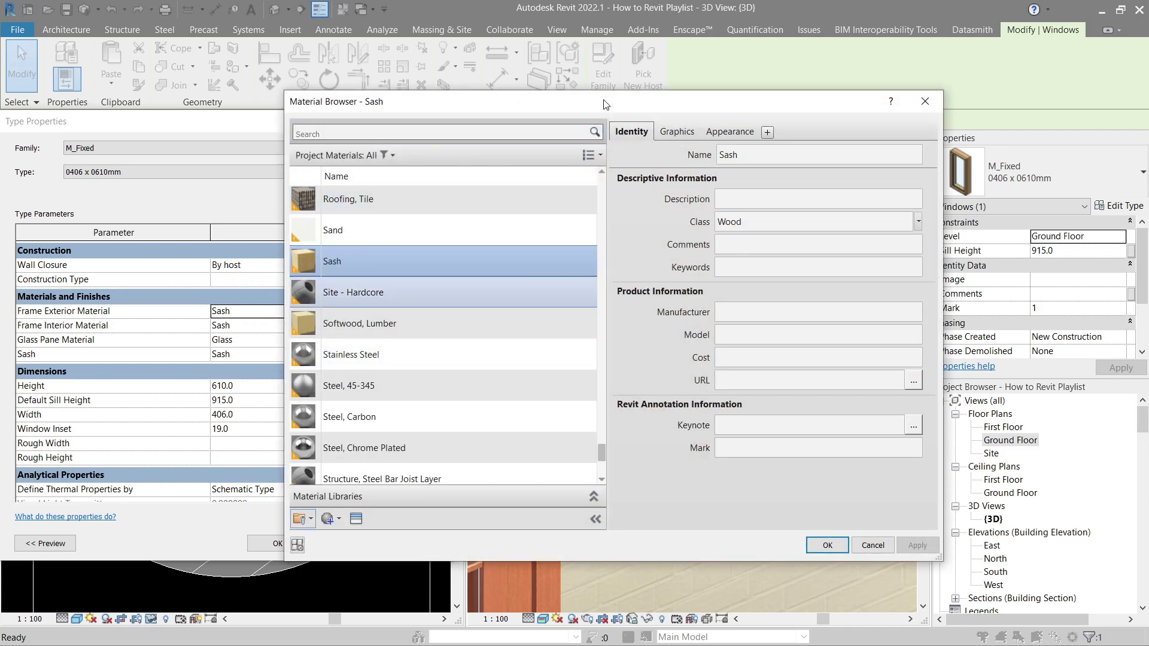
drag(606, 105, 408, 44)
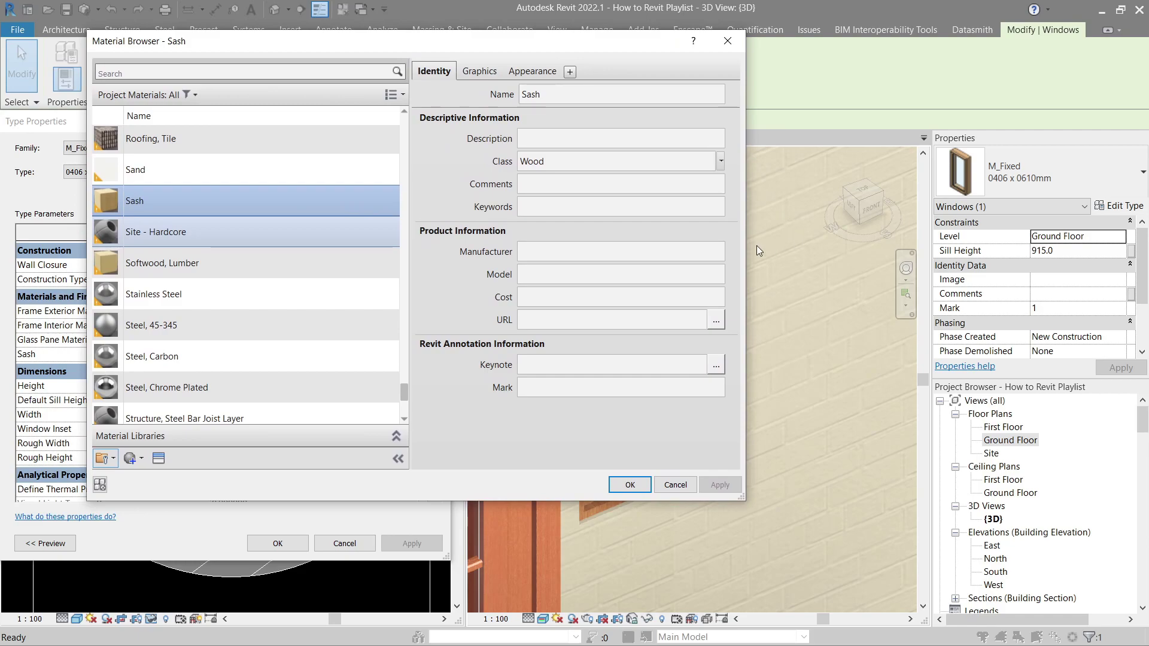
drag(745, 246, 545, 226)
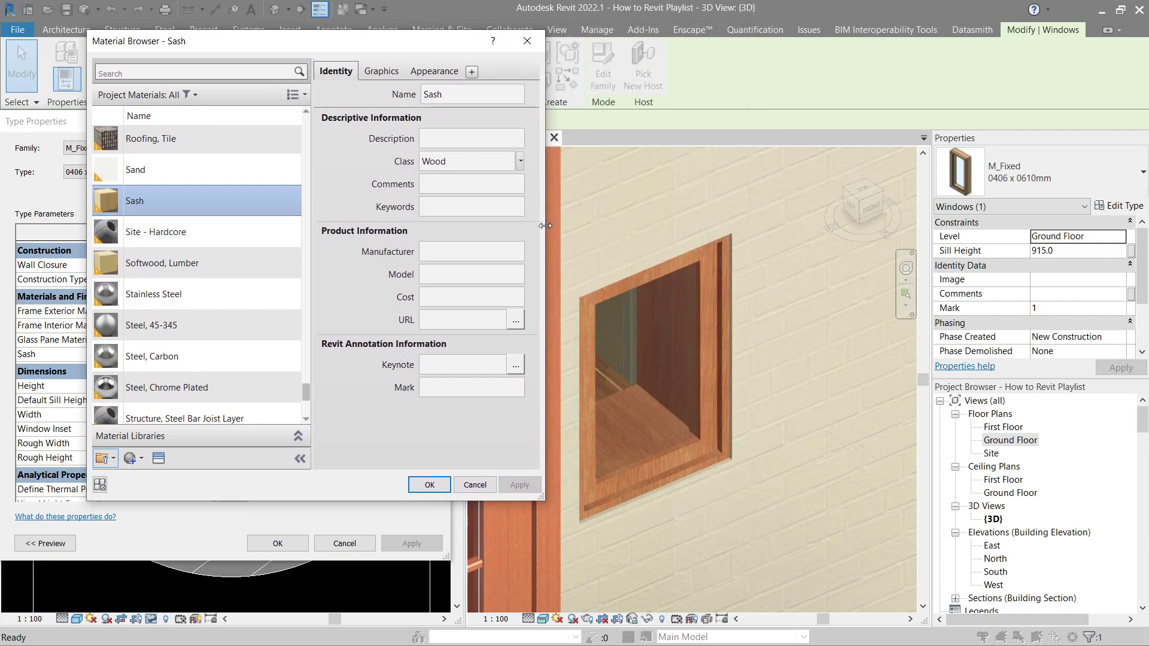
click(140, 73)
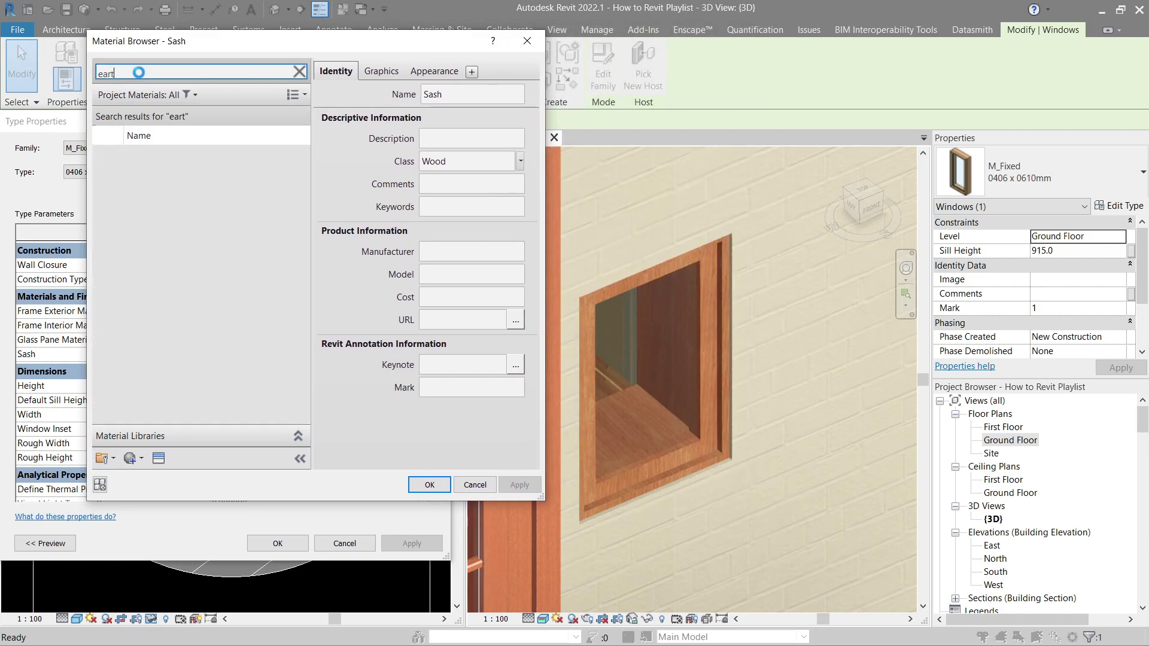
click(164, 160)
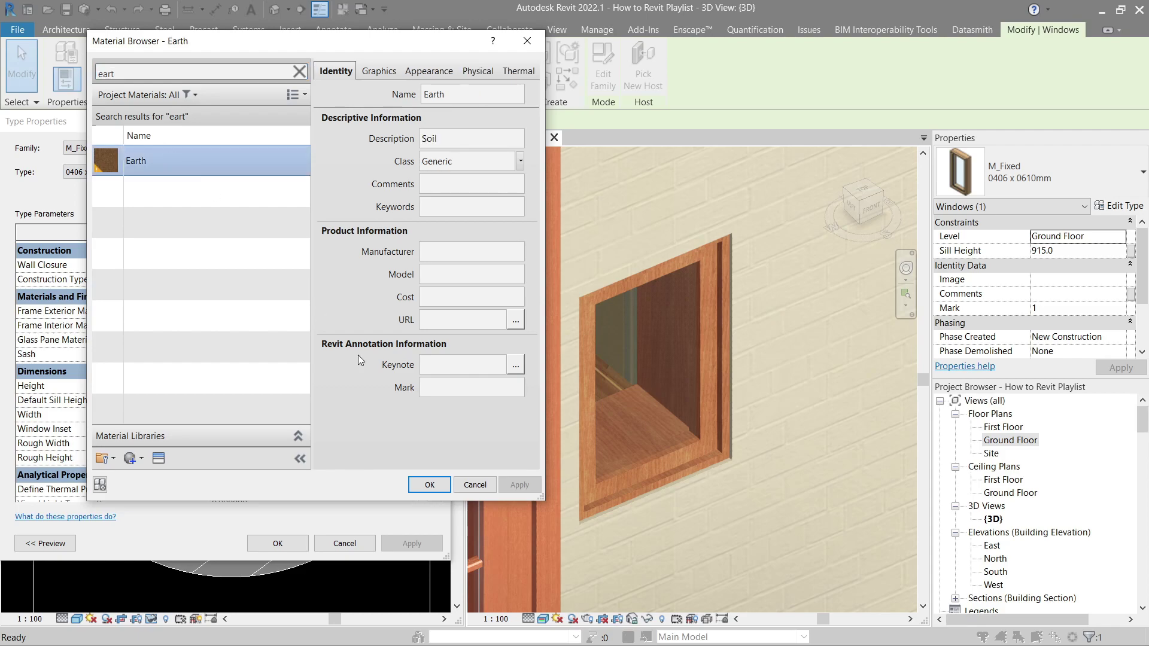
click(429, 484)
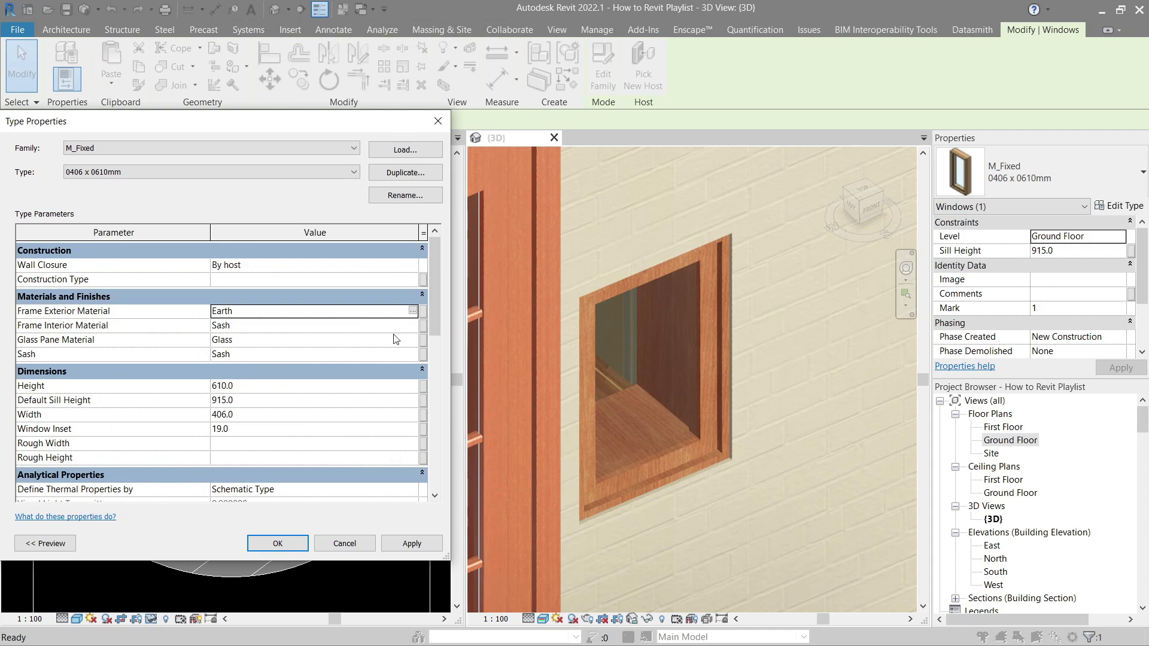
click(412, 544)
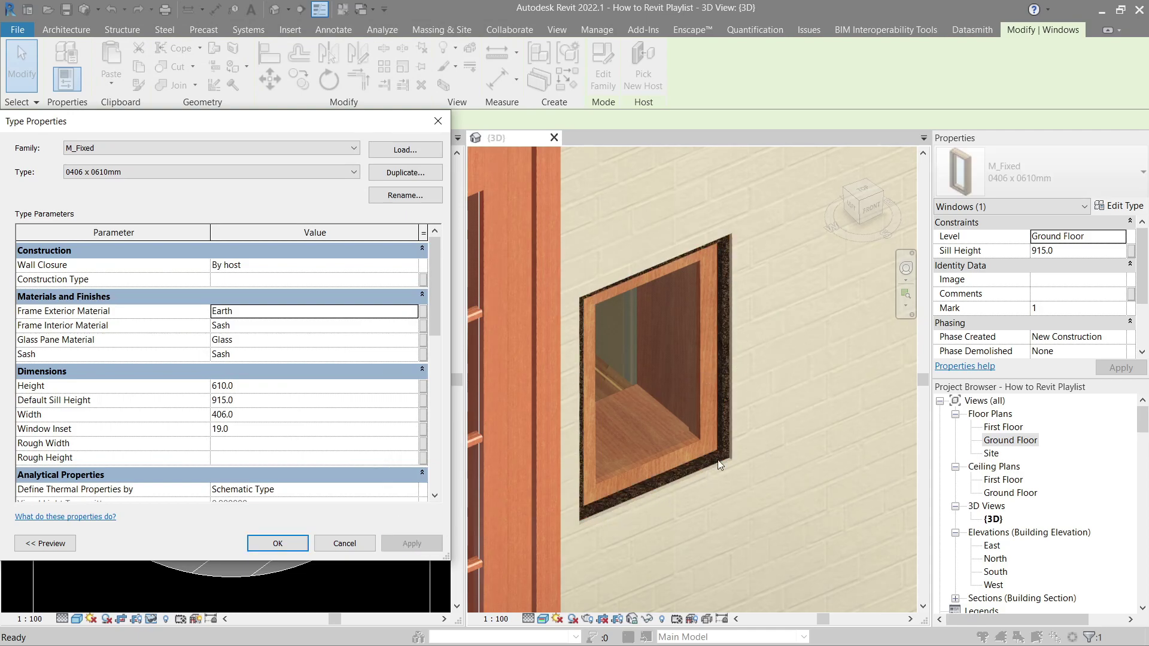
Set the window type's Glass Pane Material to Earth and apply it
click(412, 344)
click(413, 339)
click(170, 150)
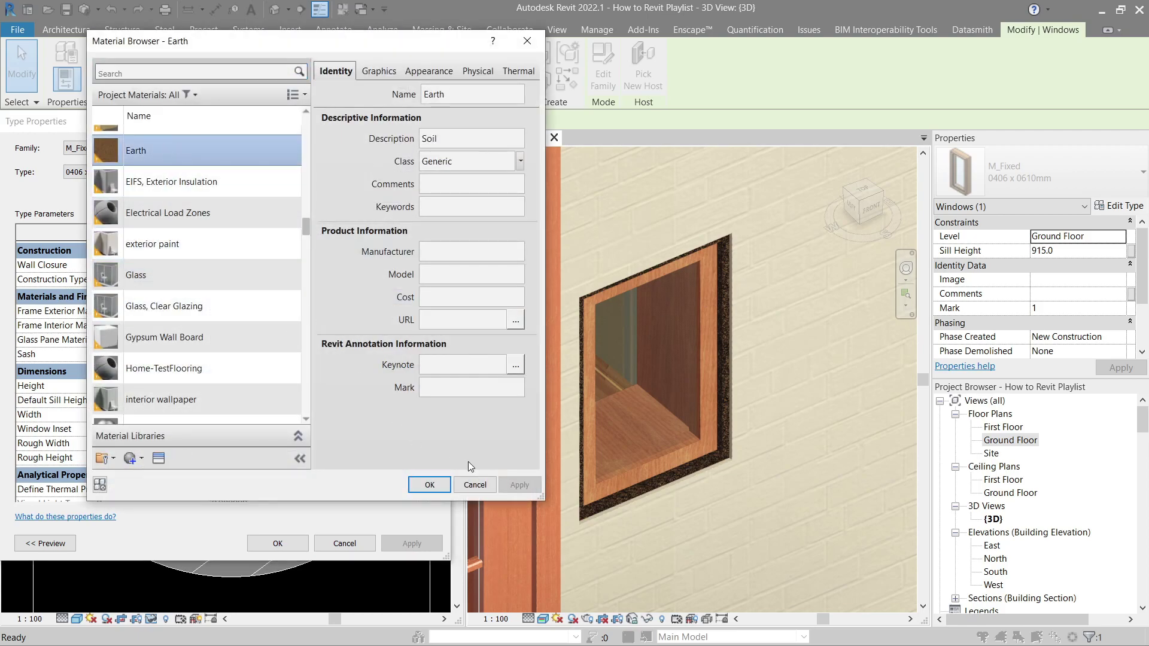
click(430, 484)
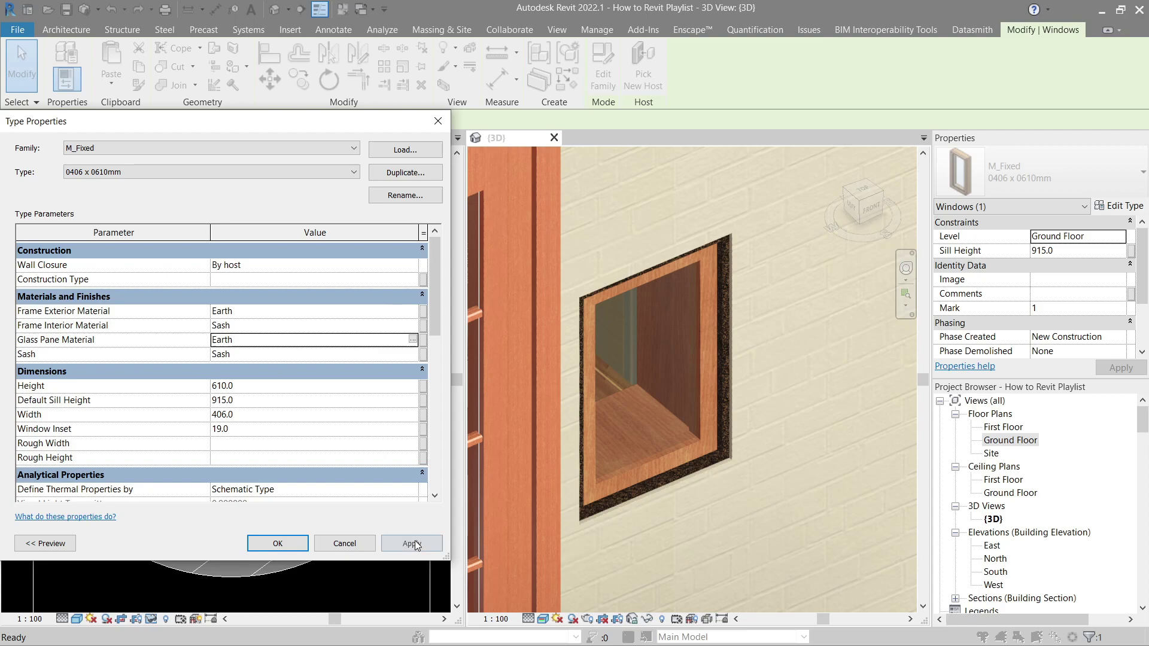
click(414, 542)
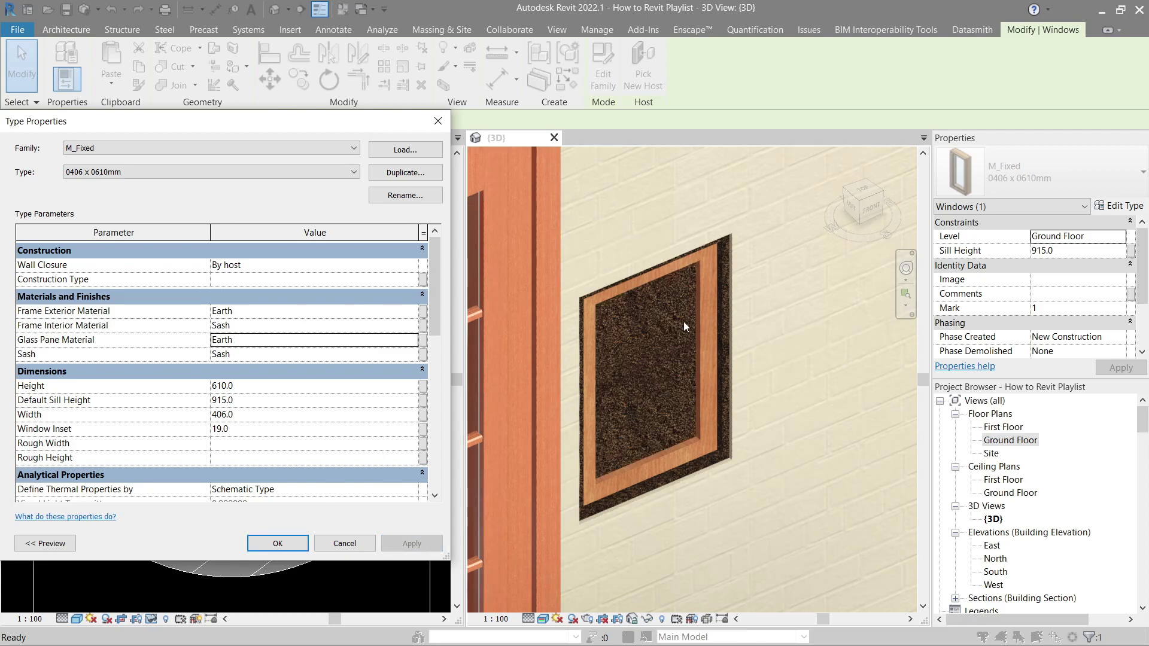
Close the type properties and undo the Earth material changes on the window type
click(345, 542)
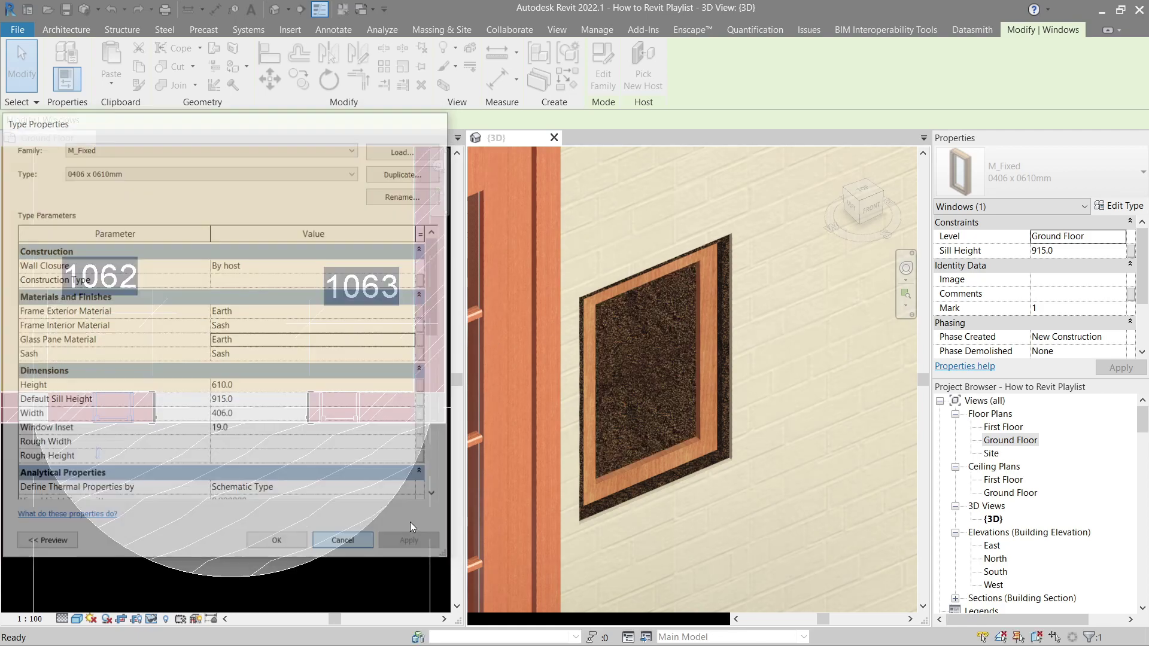
click(759, 351)
key(ctrl+z)
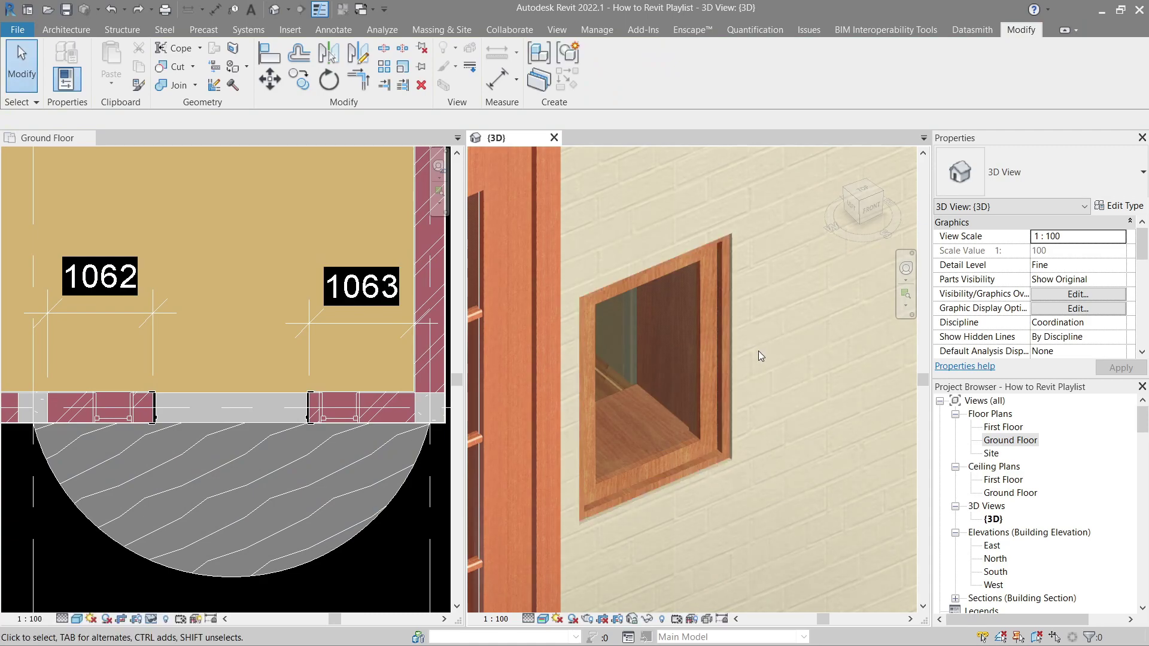
Set the Height of the M_Fixed 0406 x 0610mm type of the window beside the door to 1000 and apply it
click(702, 296)
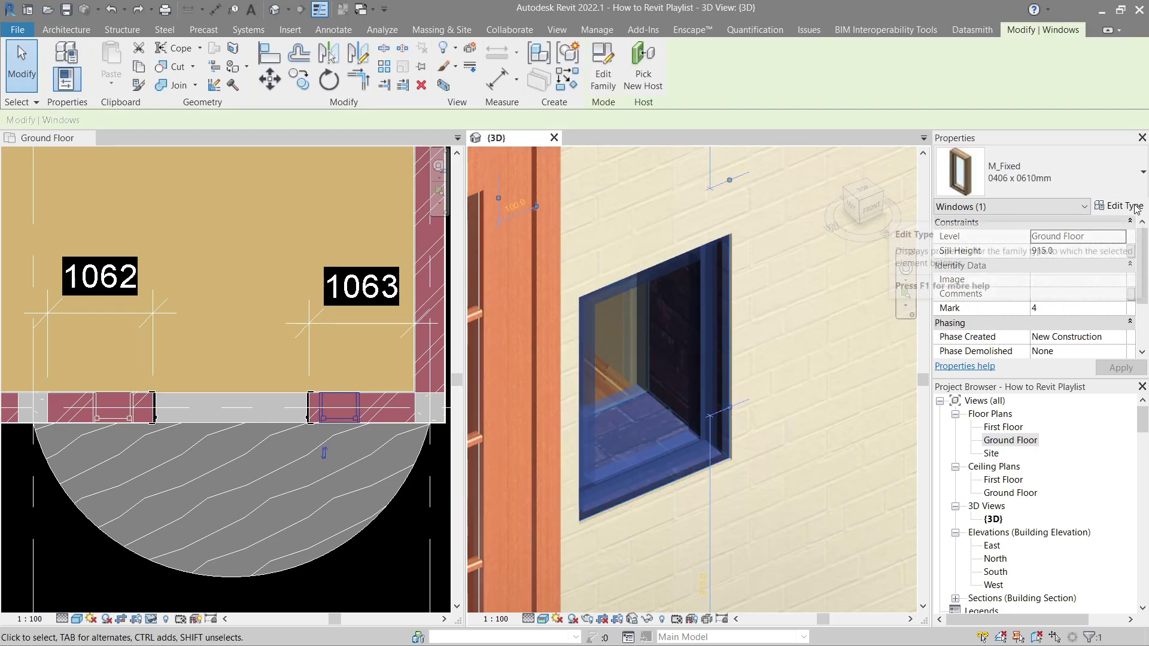
click(1121, 206)
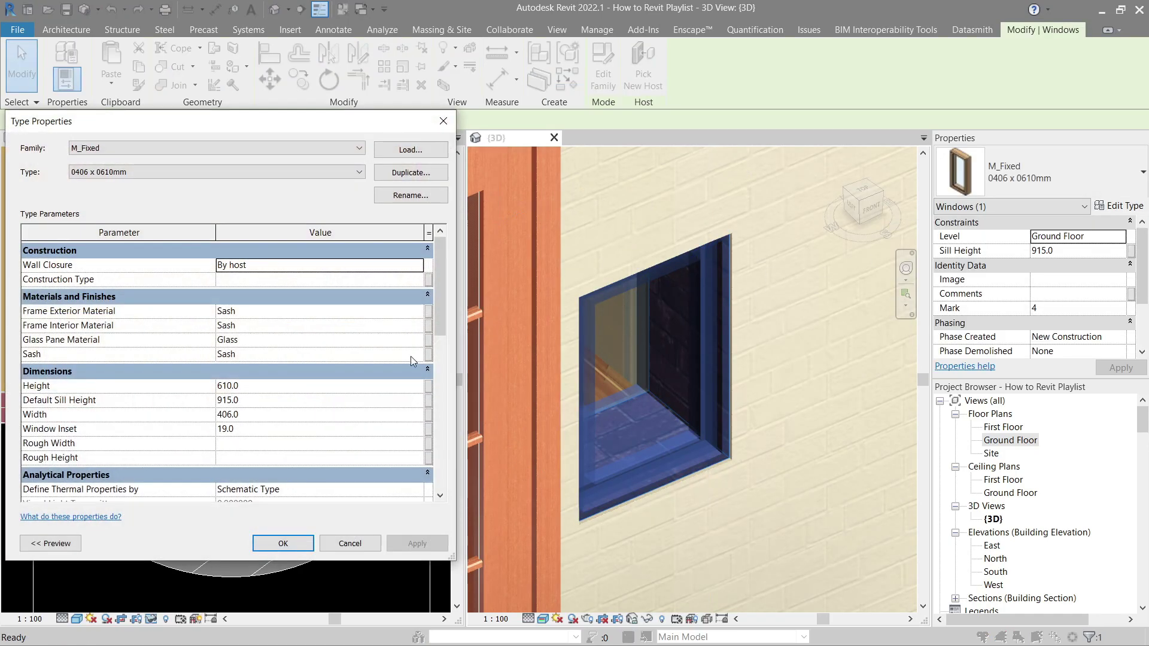
scroll(278, 357, down, 1)
click(280, 354)
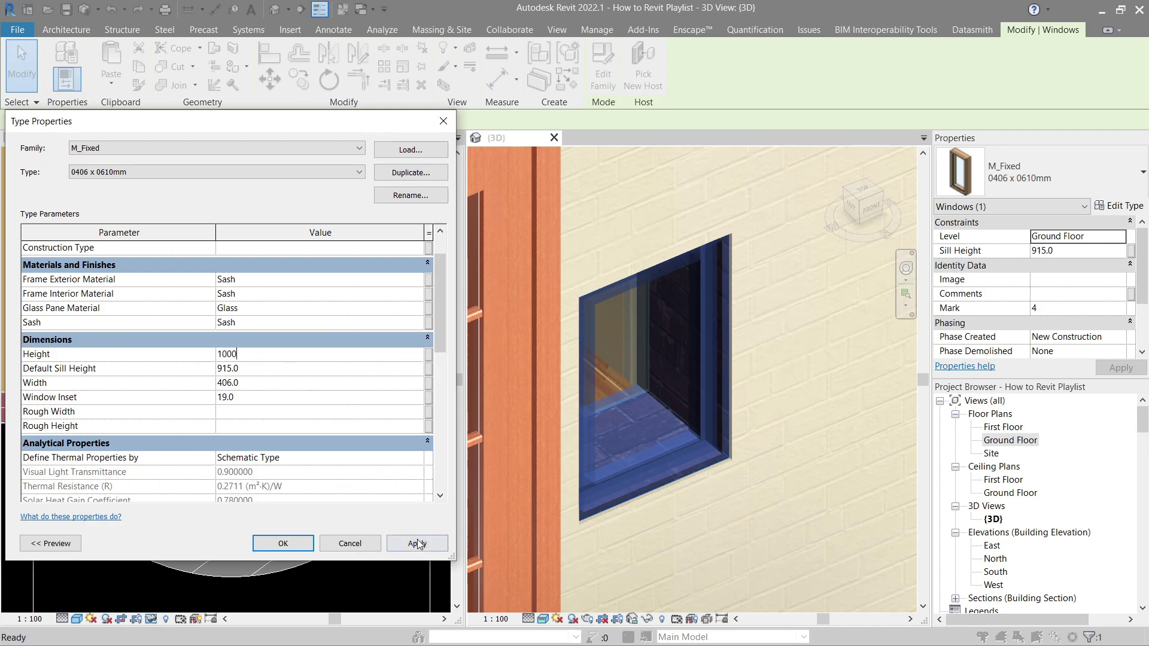
click(424, 548)
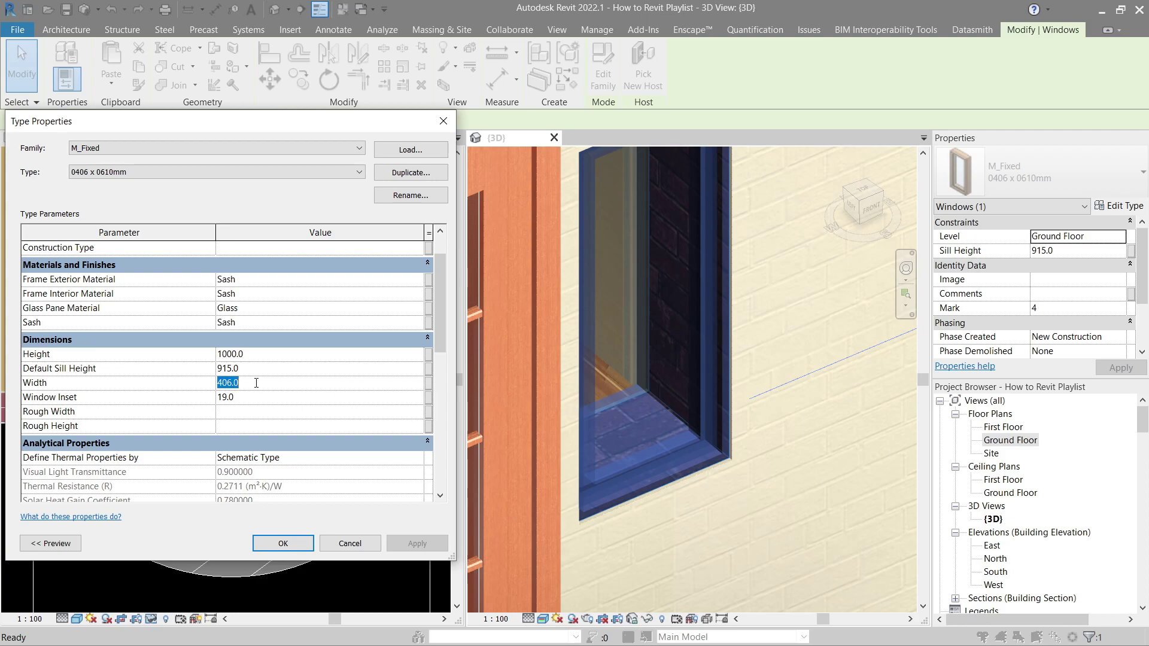
Try to set the window type's Width to 1000, then leave the type properties
text(1000)
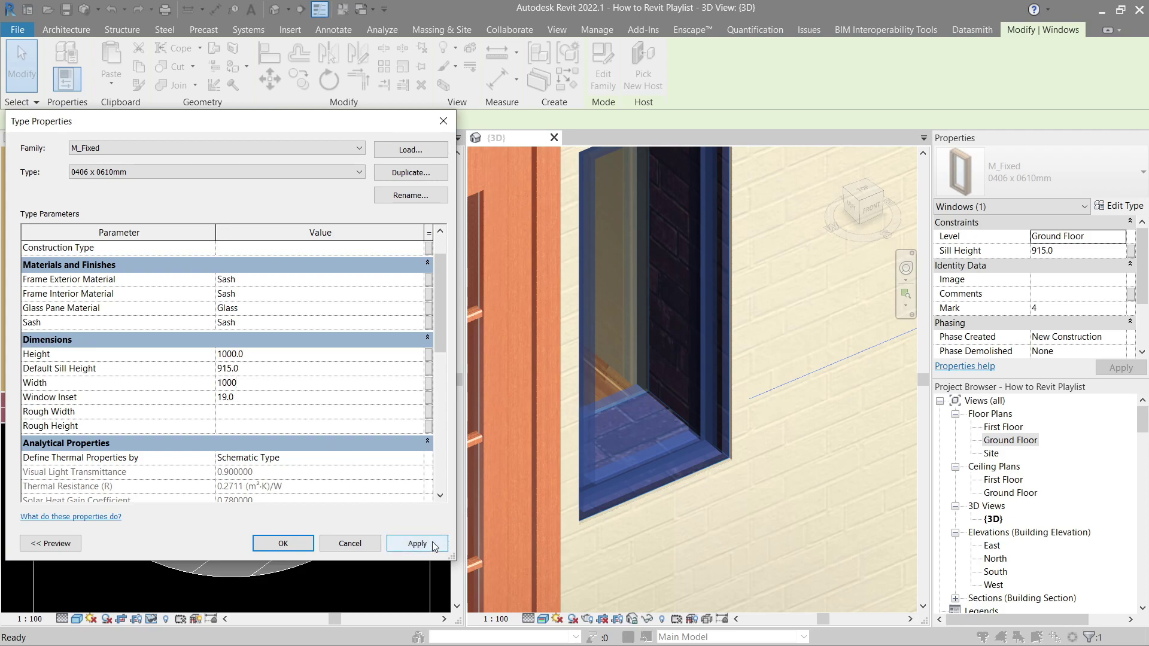
click(431, 543)
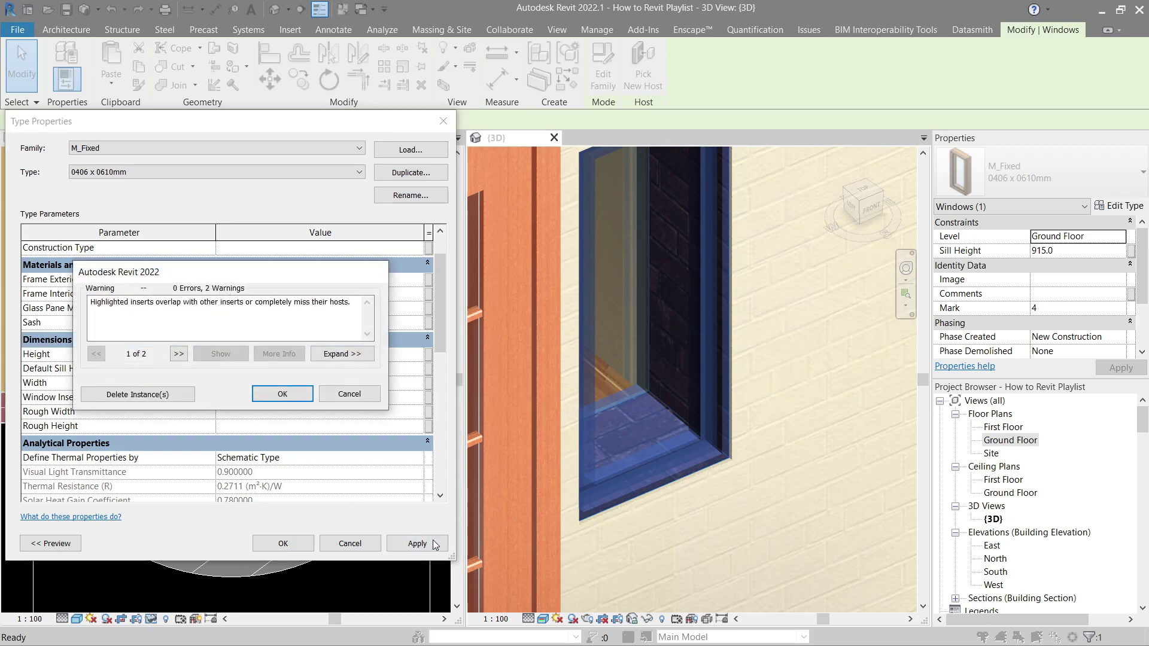
click(349, 394)
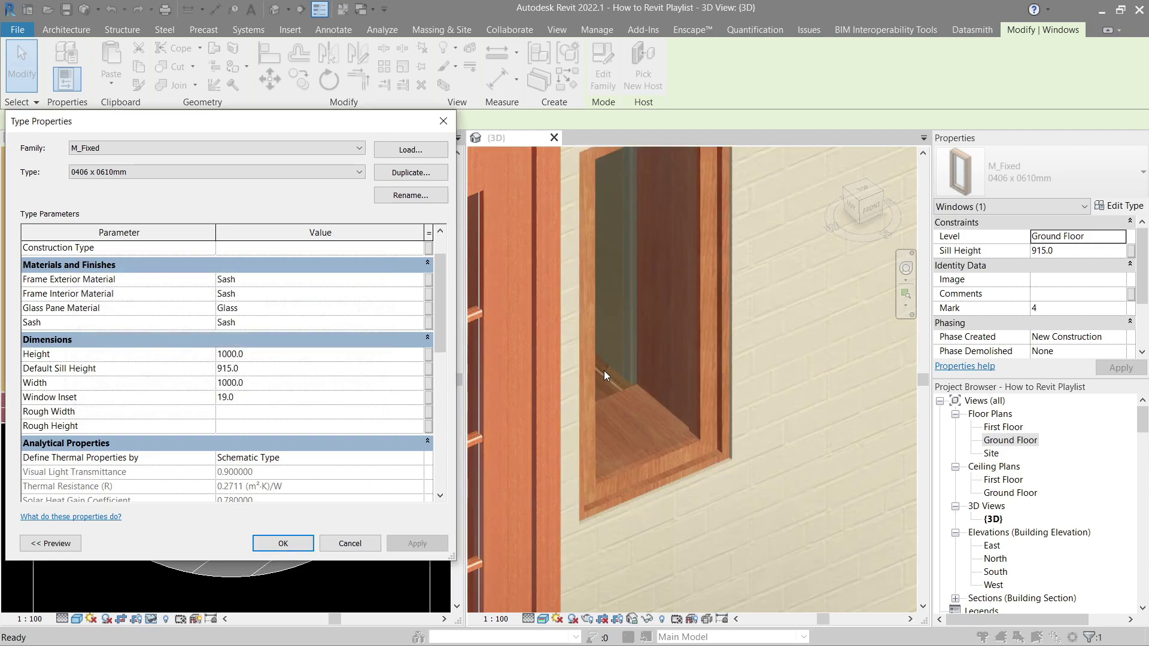
click(283, 387)
click(372, 537)
click(652, 457)
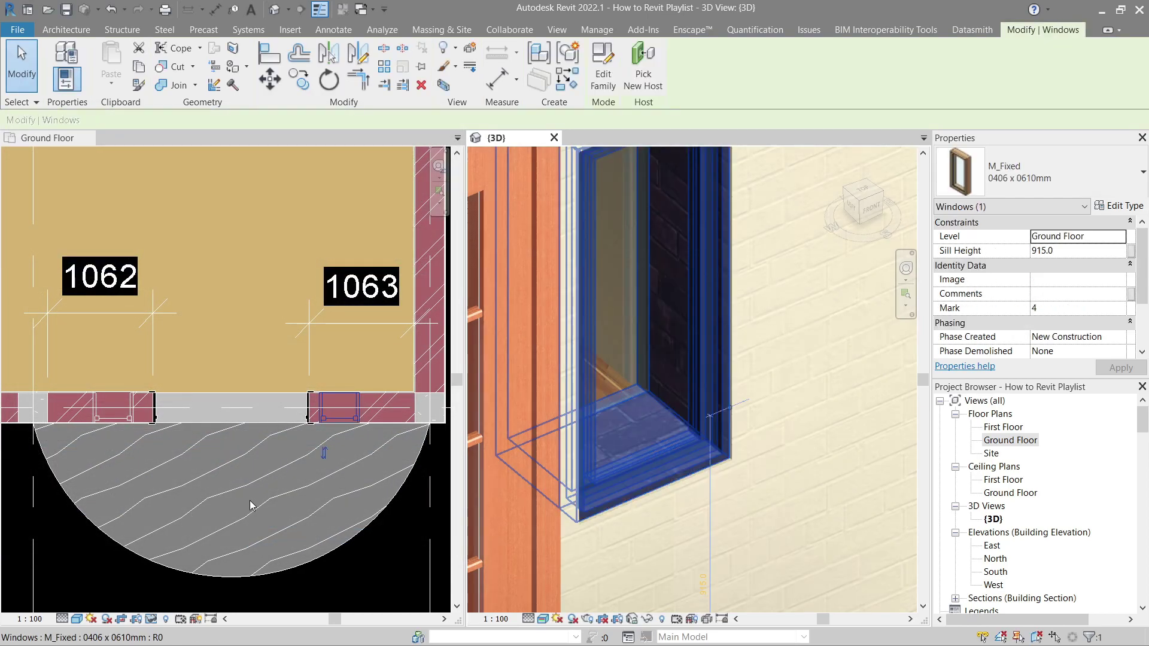
Move the selected window about 500 mm along the entrance wall, away from the door, in the ground floor plan
scroll(305, 478, up, 1)
key(m)
key(v)
key(Escape)
key(Escape)
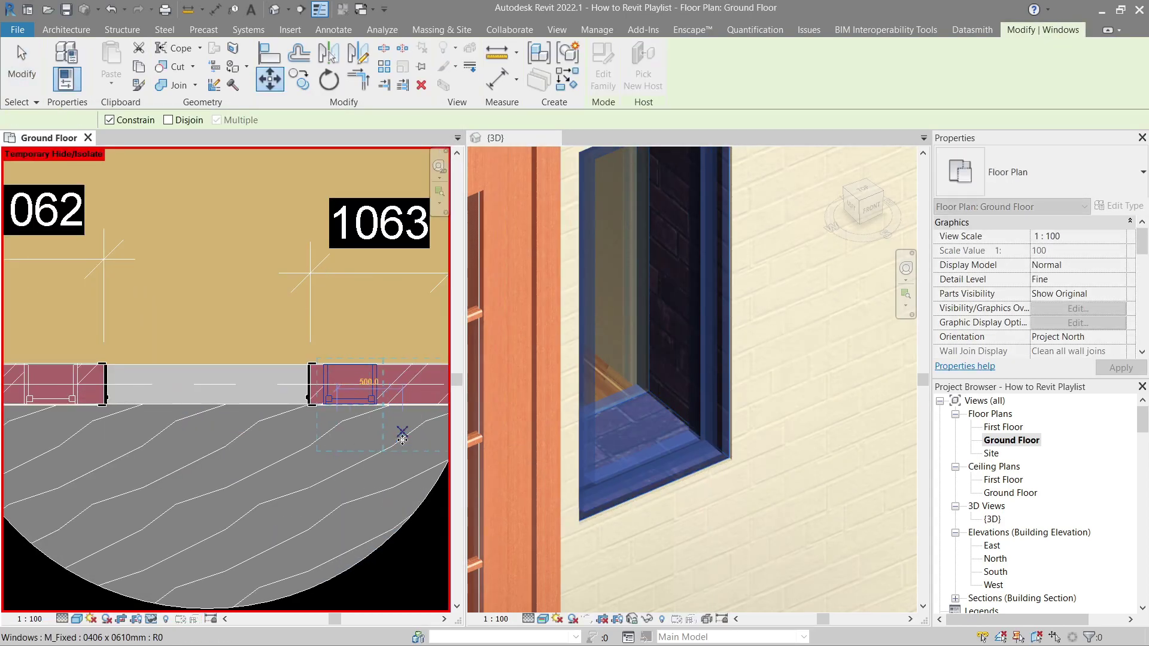
scroll(402, 440, down, 3)
click(344, 427)
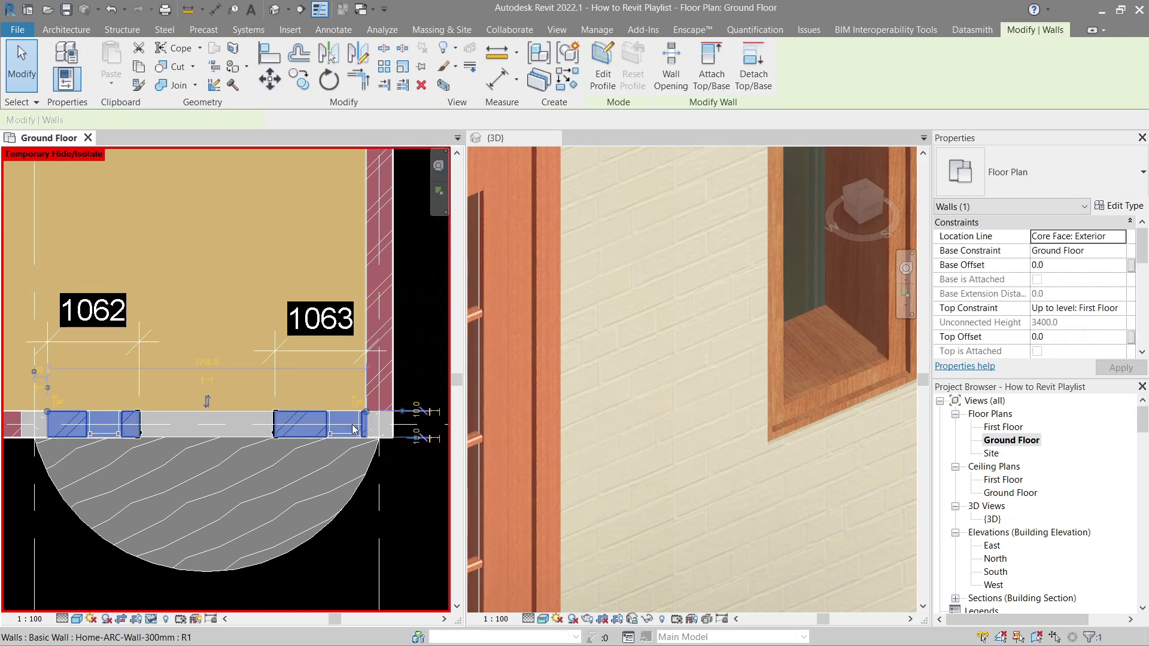
Move the window about 171 mm back along the entrance wall towards the door
key(Escape)
scroll(344, 428, up, 2)
click(342, 434)
scroll(342, 431, up, 3)
key(m)
key(v)
click(343, 431)
click(298, 431)
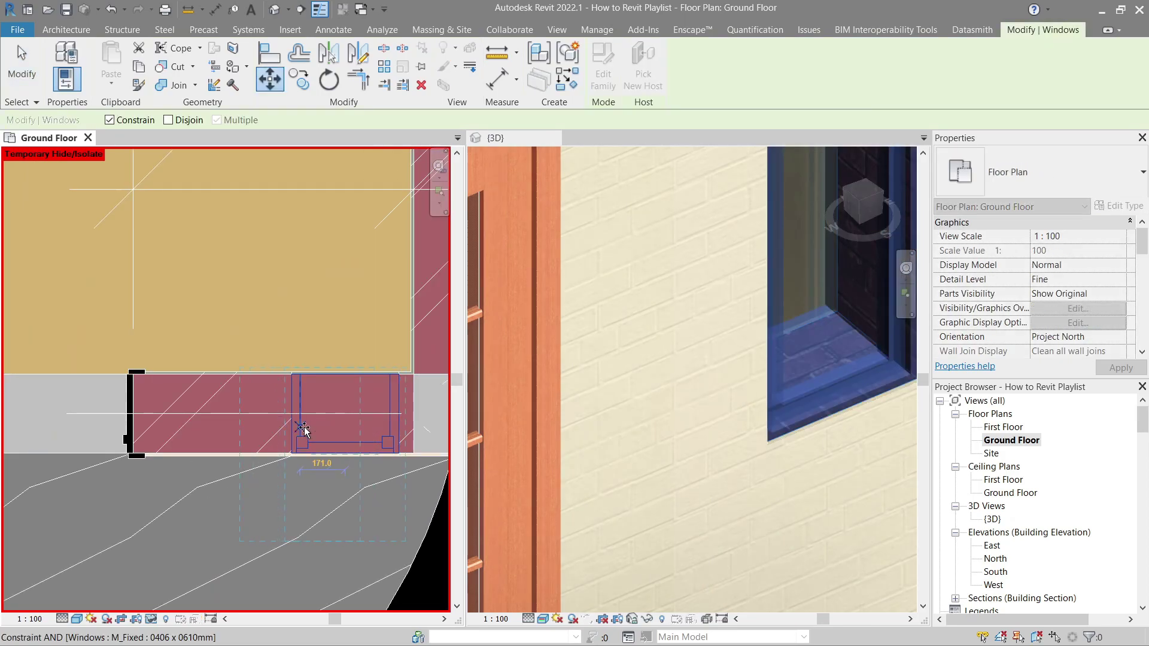
Set the window type's Width to 800, apply it and close the type properties
scroll(895, 271, down, 3)
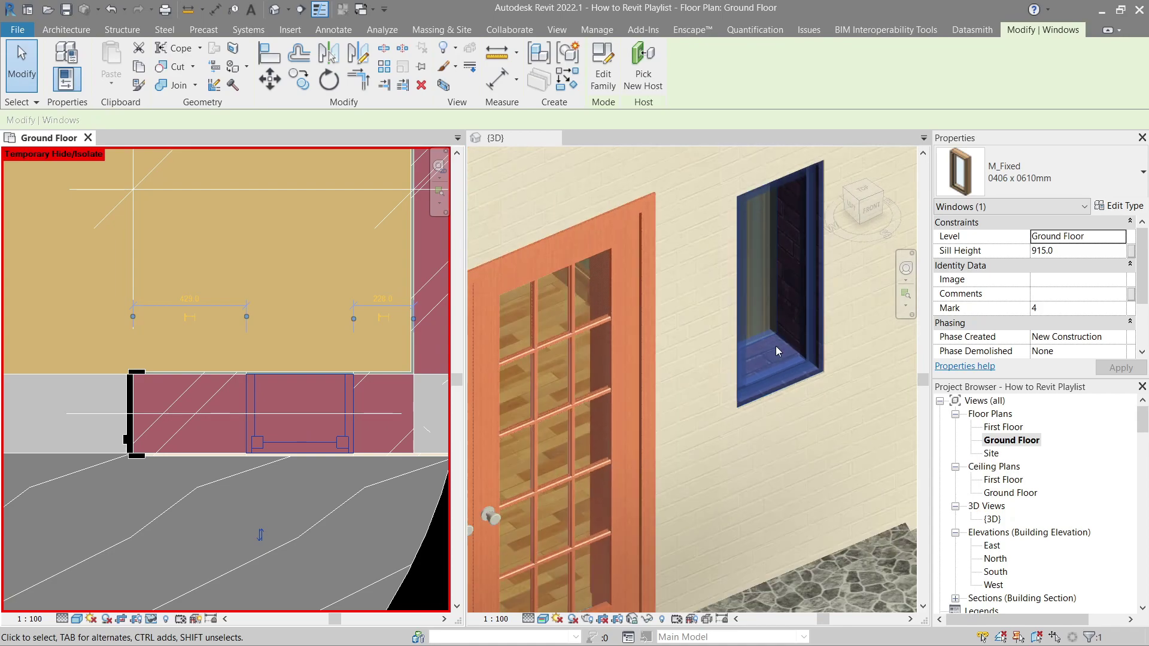
click(1118, 205)
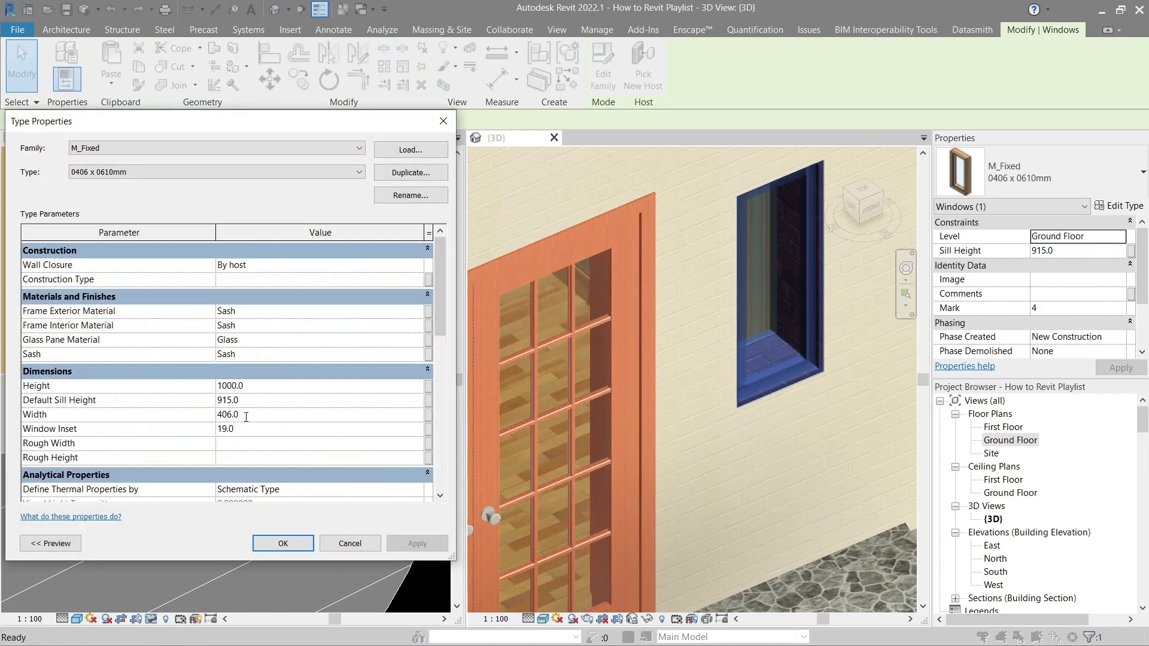
click(248, 412)
text(800)
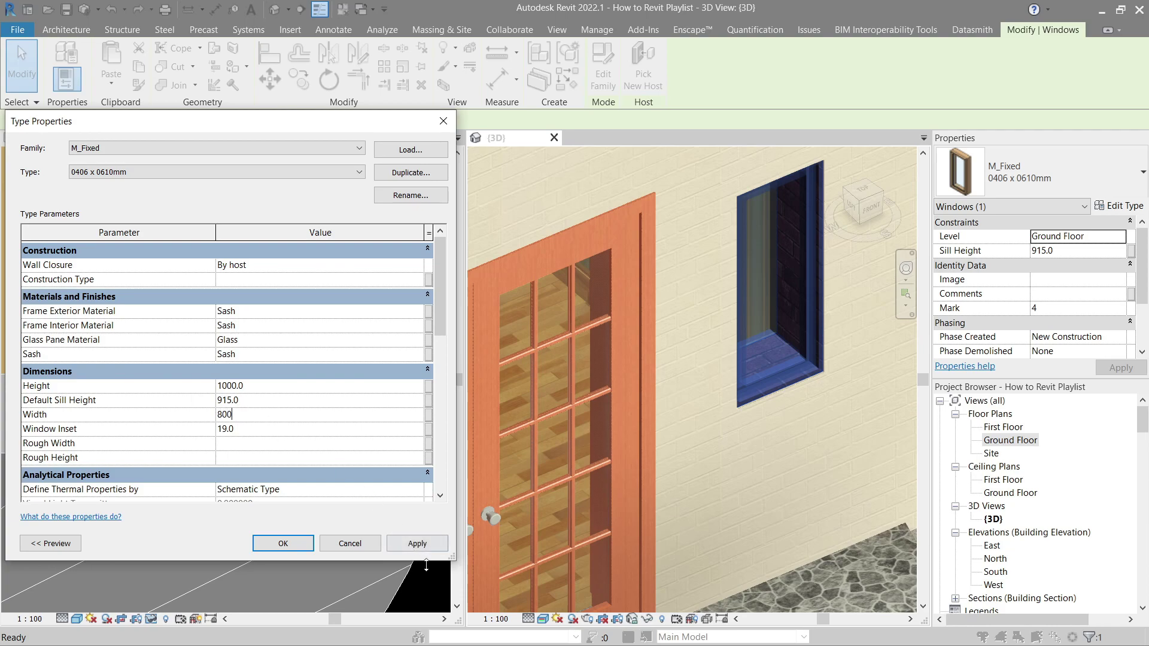
click(417, 544)
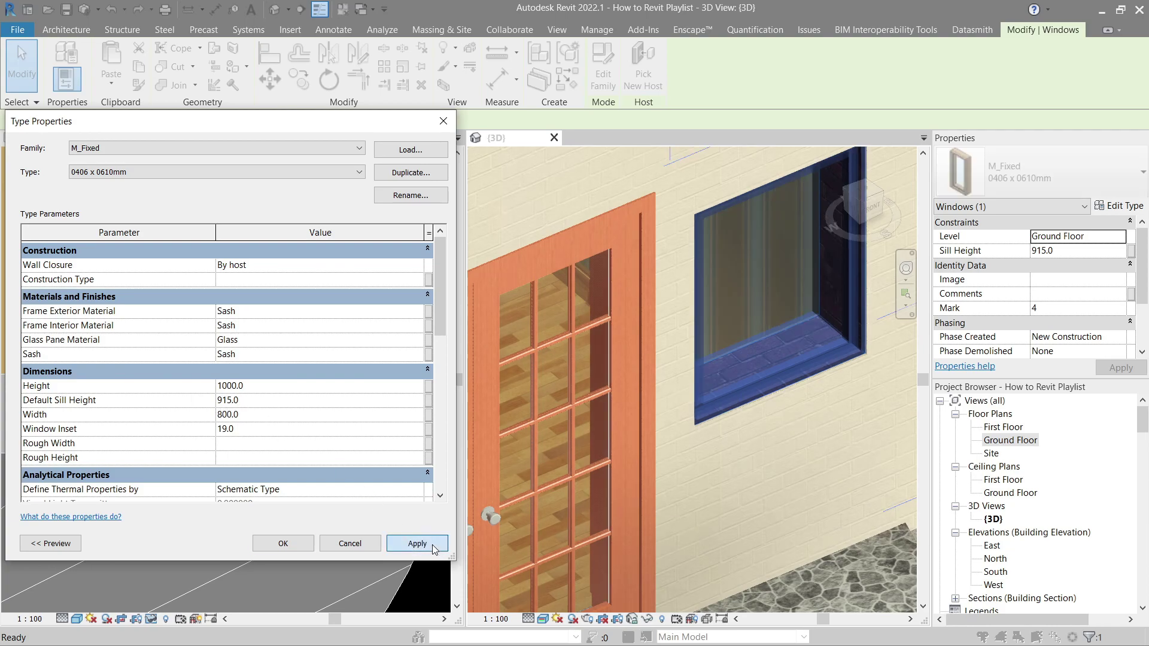
click(283, 543)
click(665, 400)
Examine the window's lower frame corner and its depth in the exterior wall up close in the 3D view
scroll(820, 346, up, 2)
middle_drag(826, 383, 746, 456)
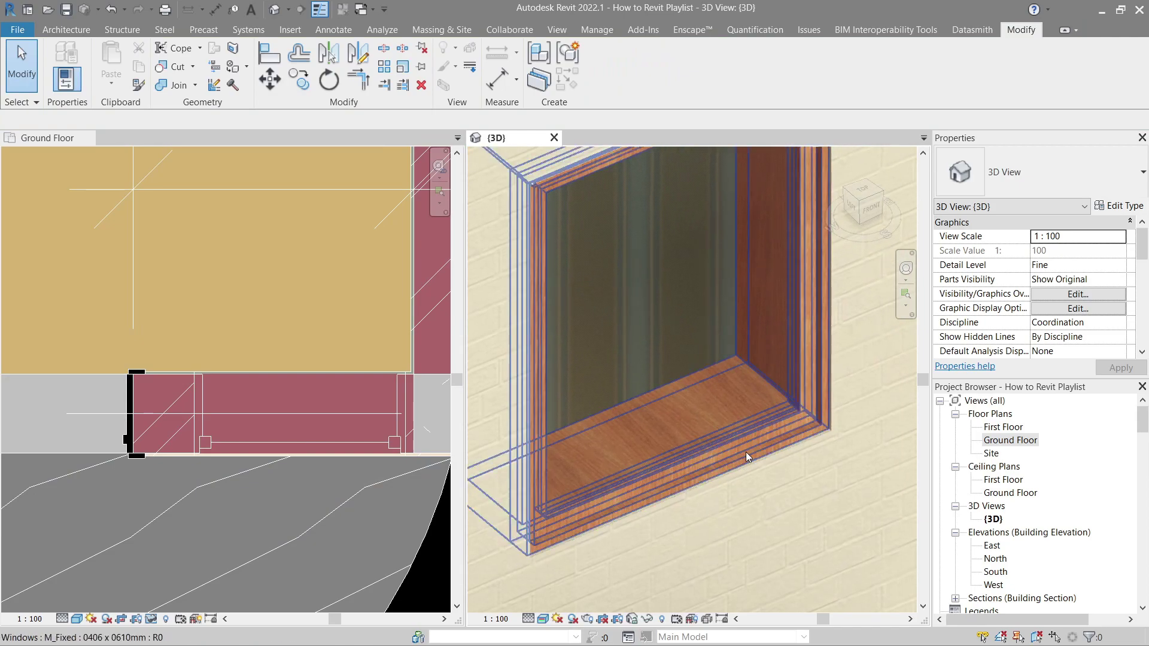
scroll(742, 458, down, 1)
shift+middle_drag(772, 399, 723, 490)
scroll(722, 491, up, 8)
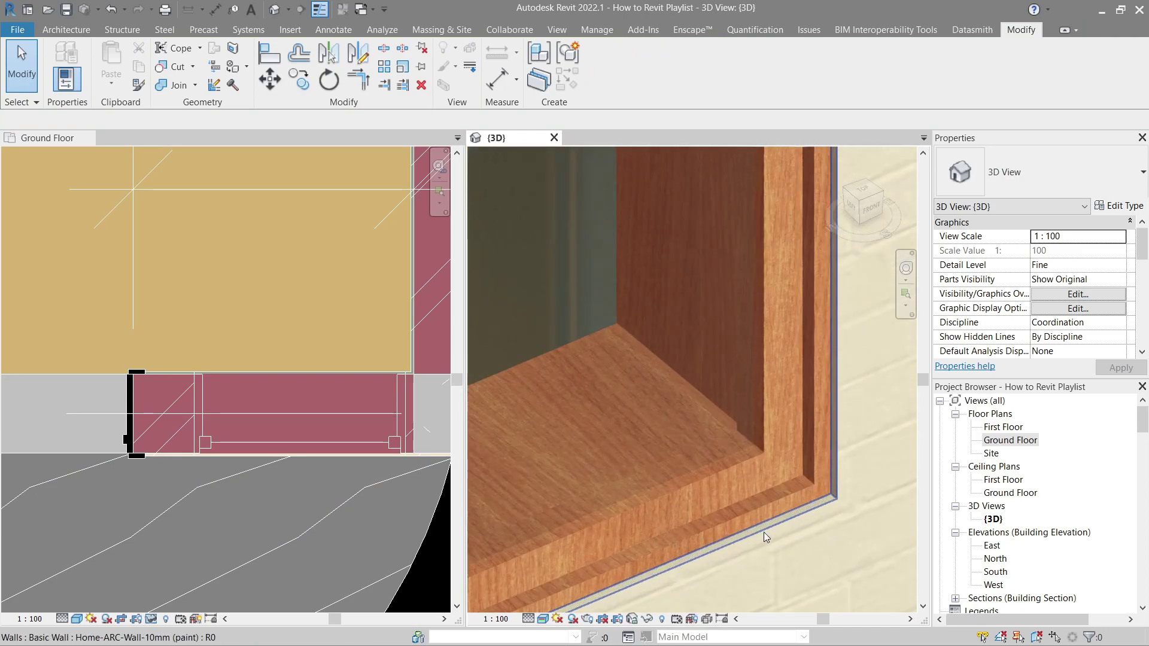
scroll(807, 499, up, 2)
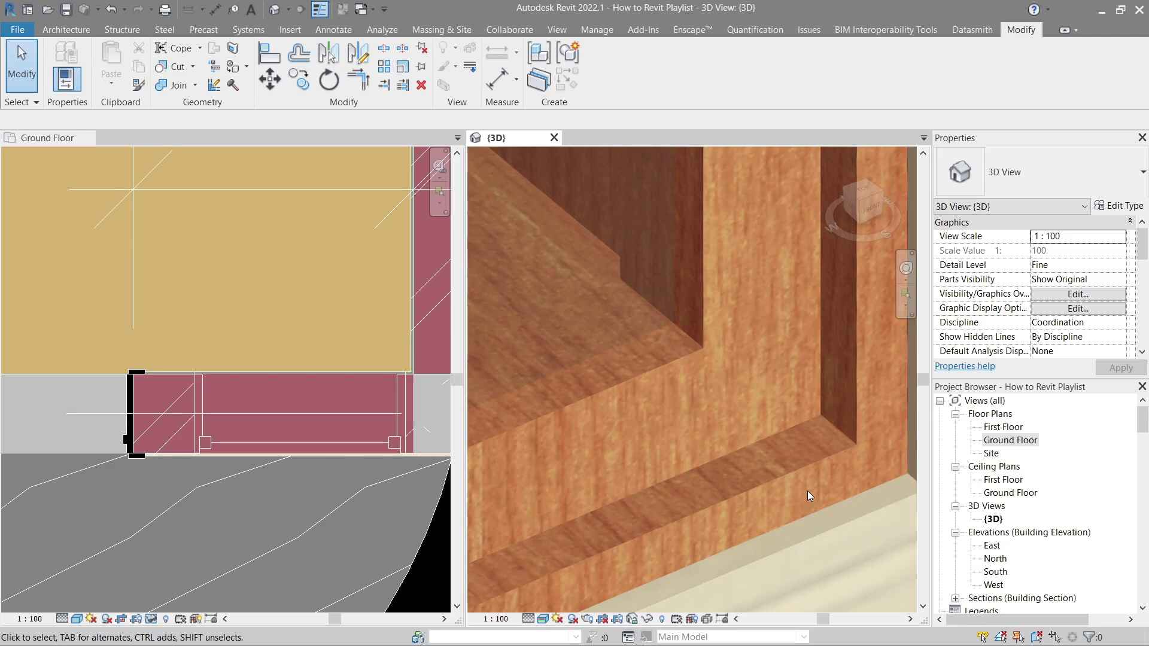
scroll(807, 496, down, 10)
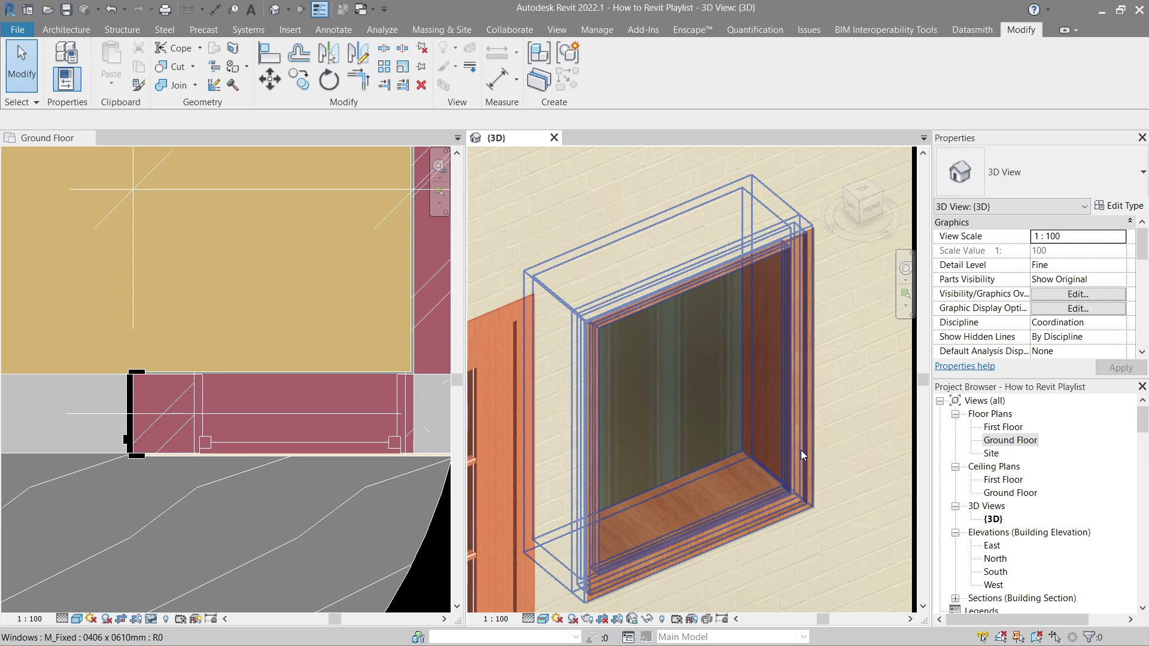
scroll(809, 534, up, 3)
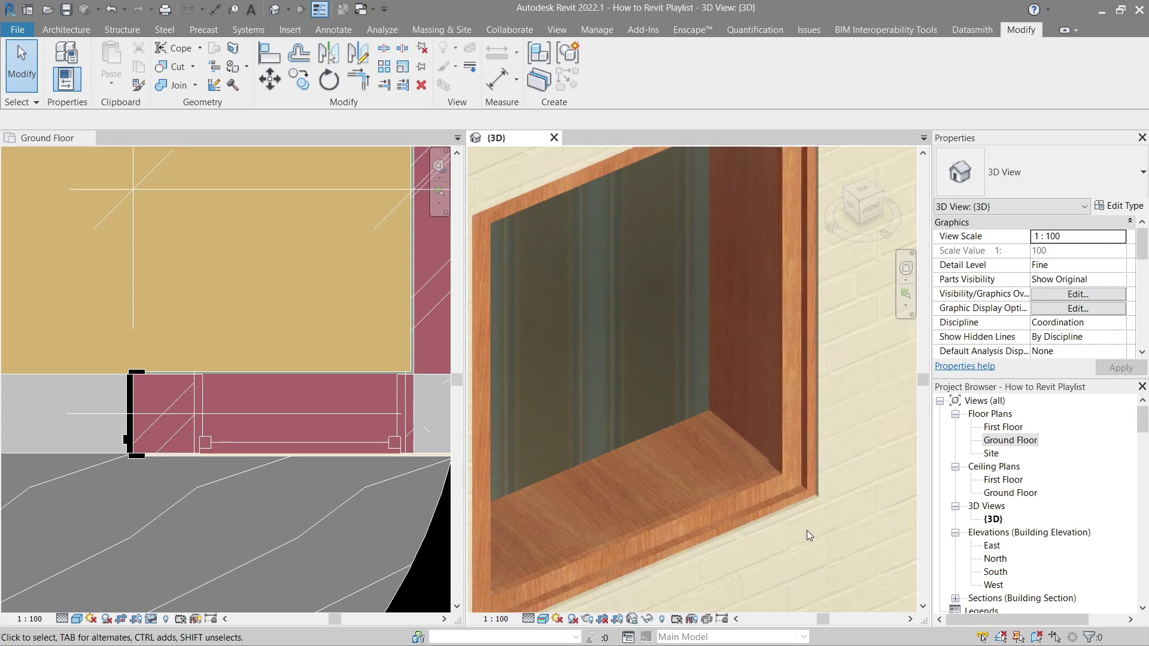
Set the Window Inset of the window type beside the entrance door to 50 and apply it
click(796, 487)
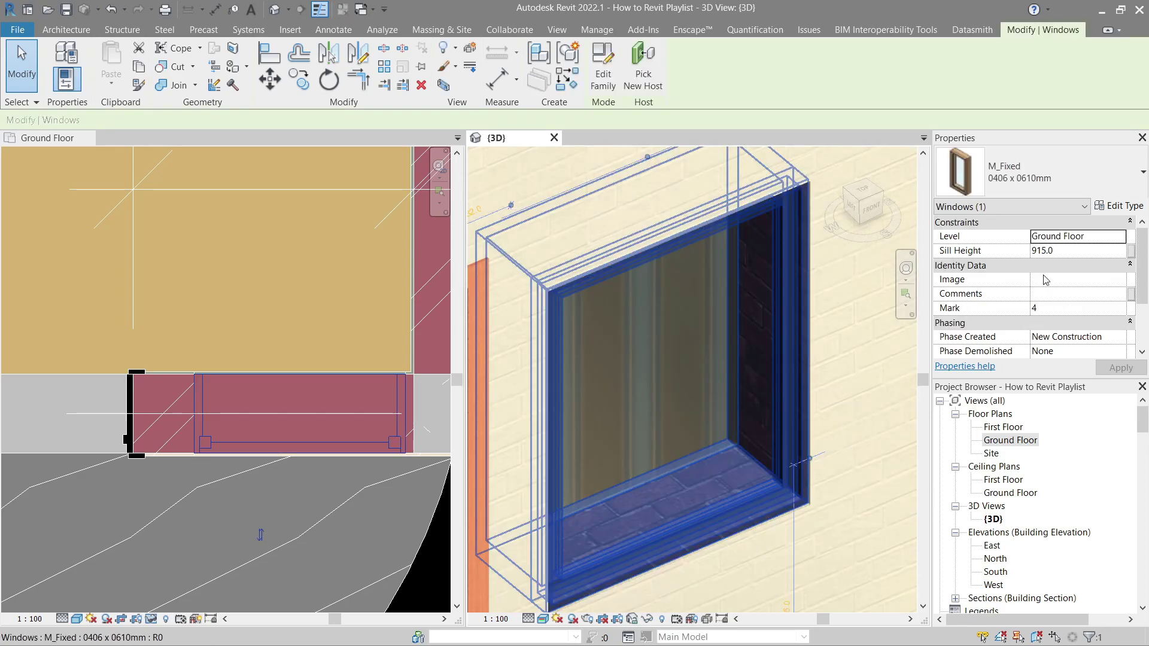
click(1122, 205)
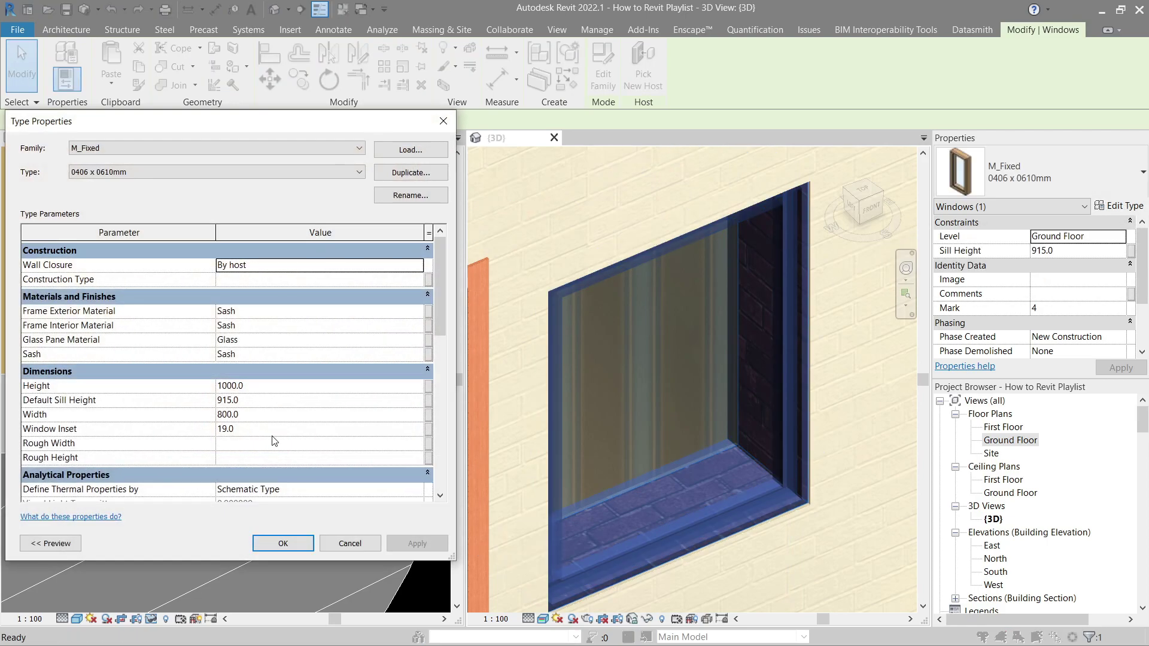
click(274, 430)
text(5)
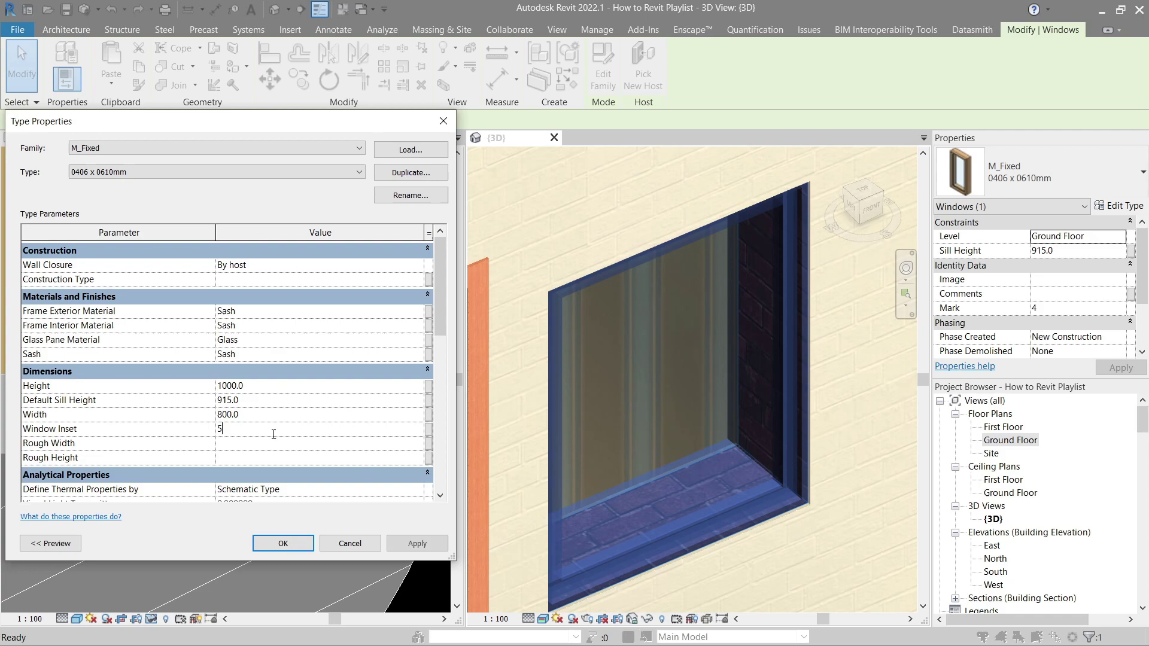
text(0)
click(417, 543)
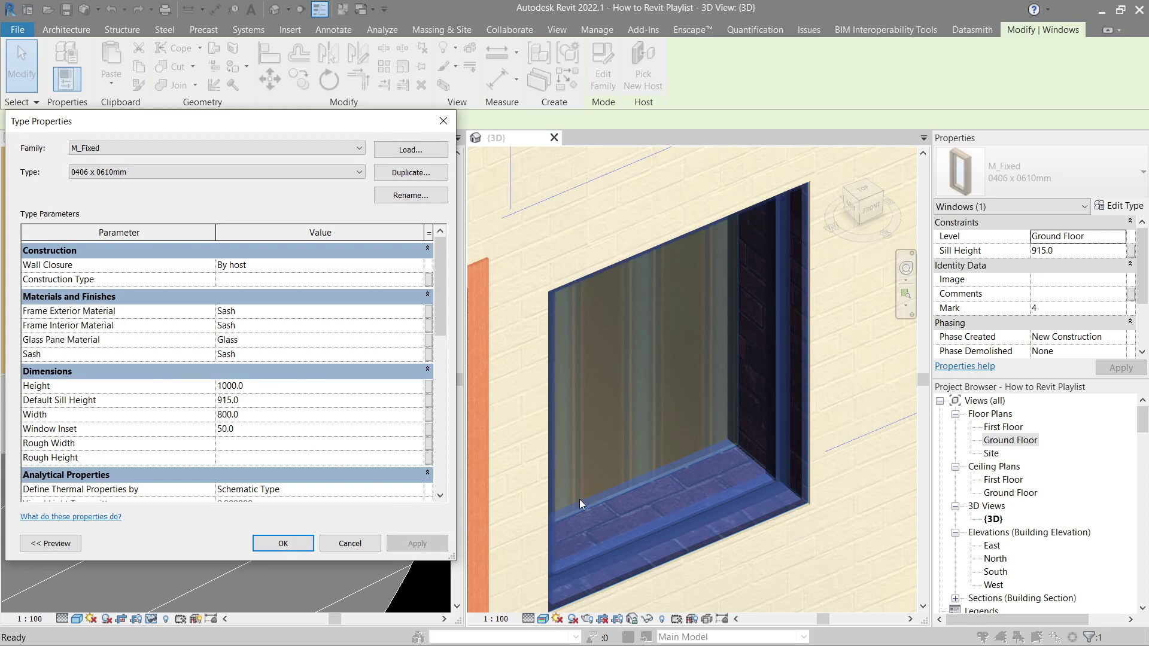
Set the window type's Window Inset to 200 and apply it, then try 300 in the same way
click(269, 430)
text(2)
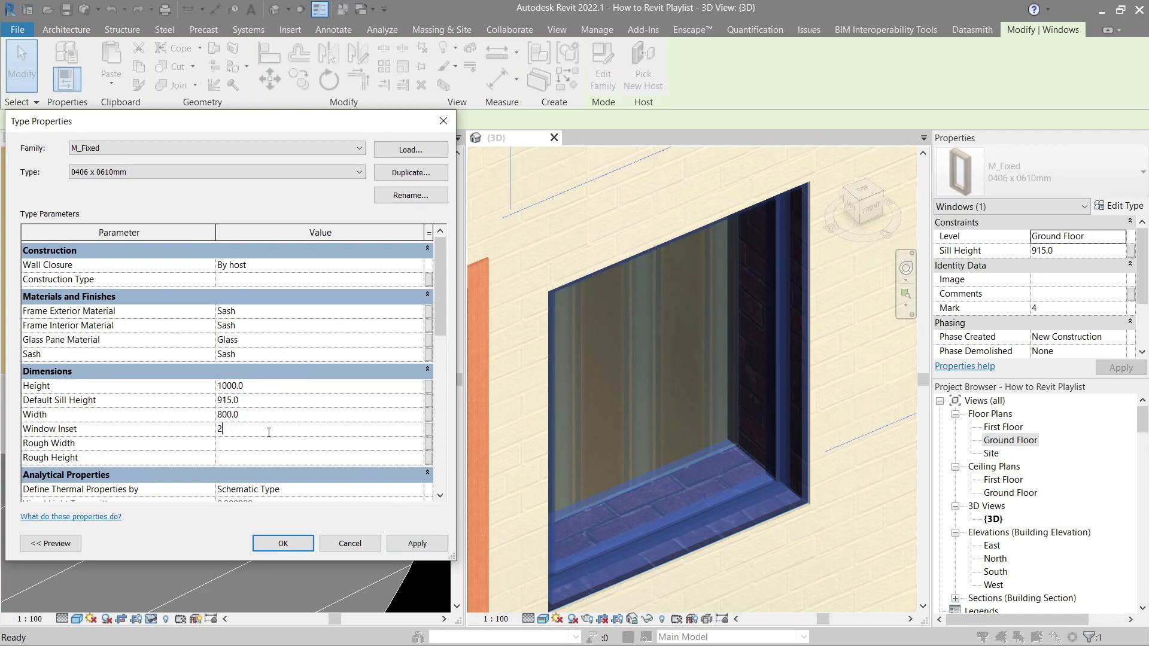
text(00)
click(417, 543)
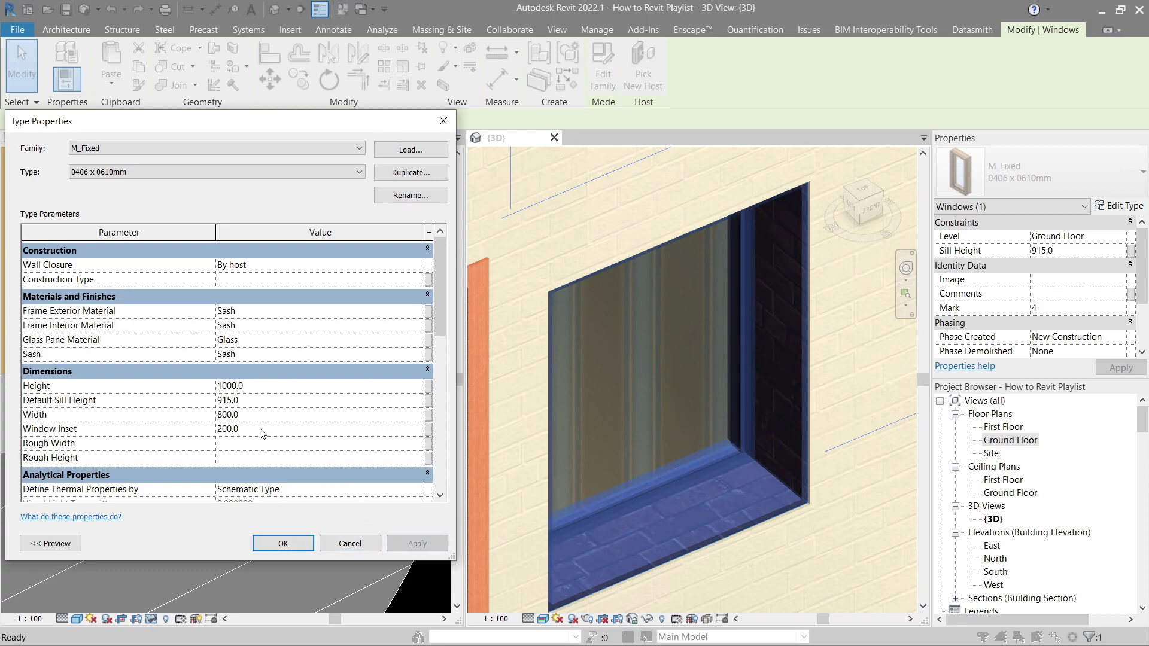
click(262, 429)
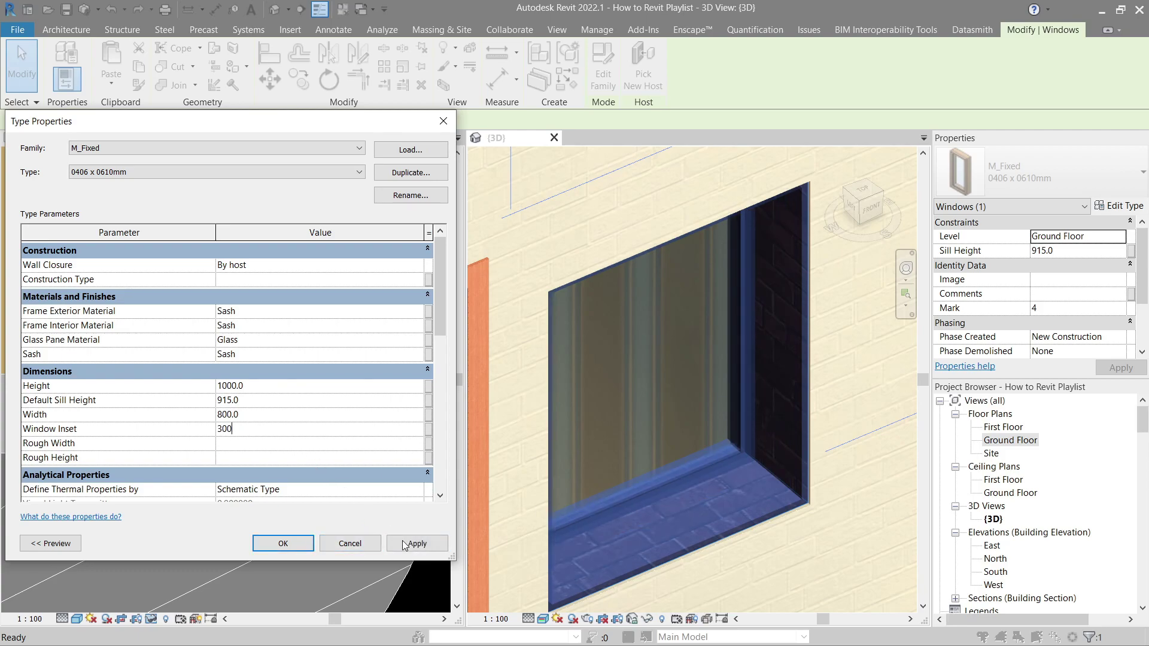
text(300)
click(417, 543)
Set the window type's Window Inset to 500, apply it and close the type properties
click(297, 430)
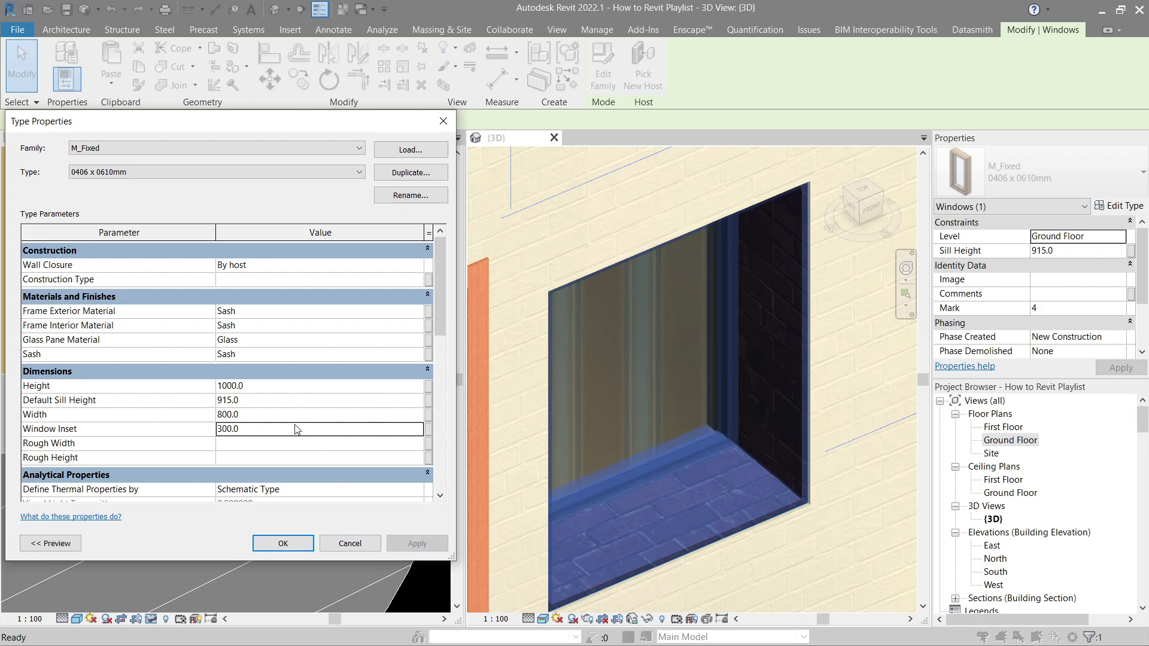
click(296, 426)
text(500)
click(417, 543)
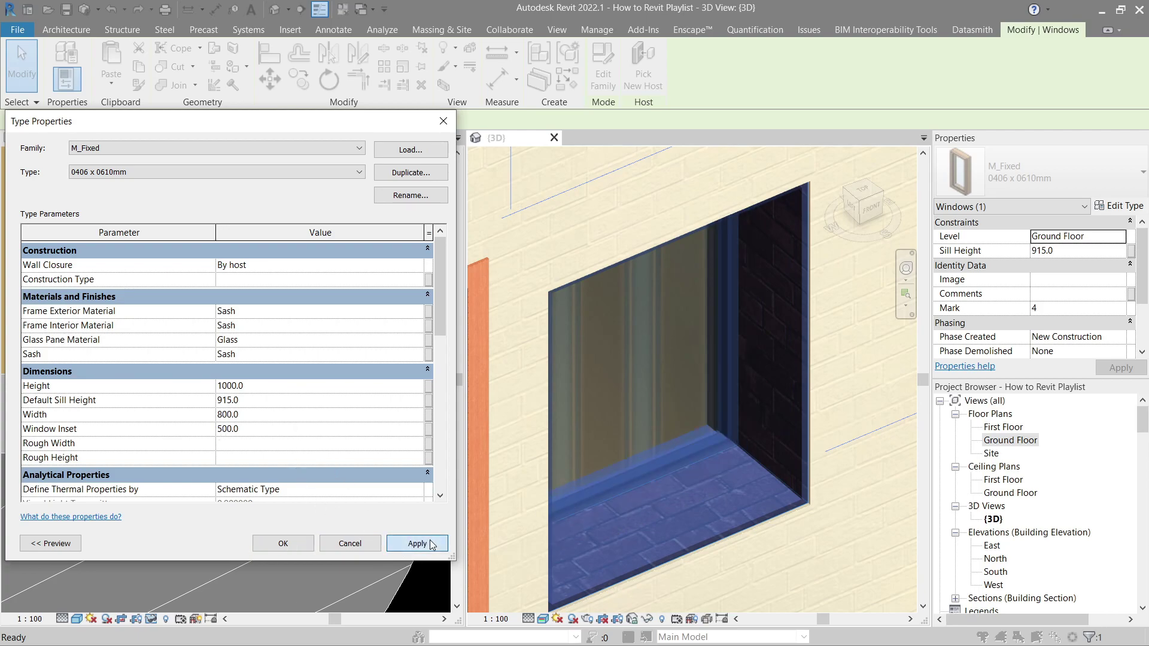
click(283, 544)
key(Escape)
scroll(659, 429, down, 2)
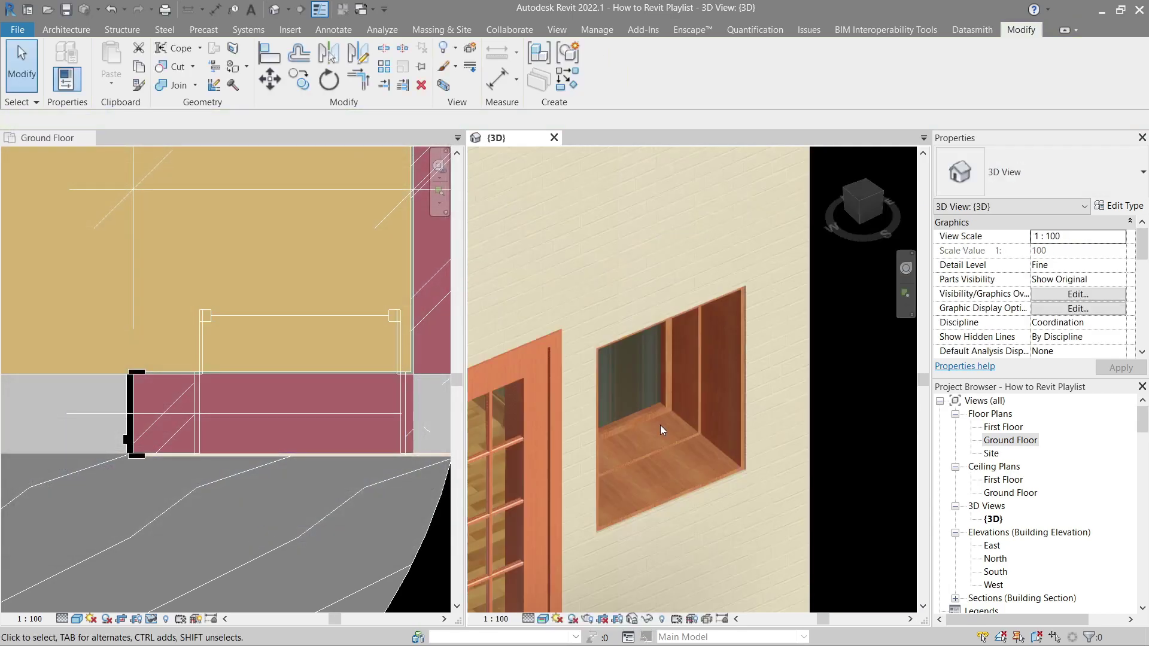
Flip the window beside the entrance door from inside to outside and check it from the exterior in the 3D view
click(635, 429)
shift+middle_drag(630, 429, 779, 396)
key(Escape)
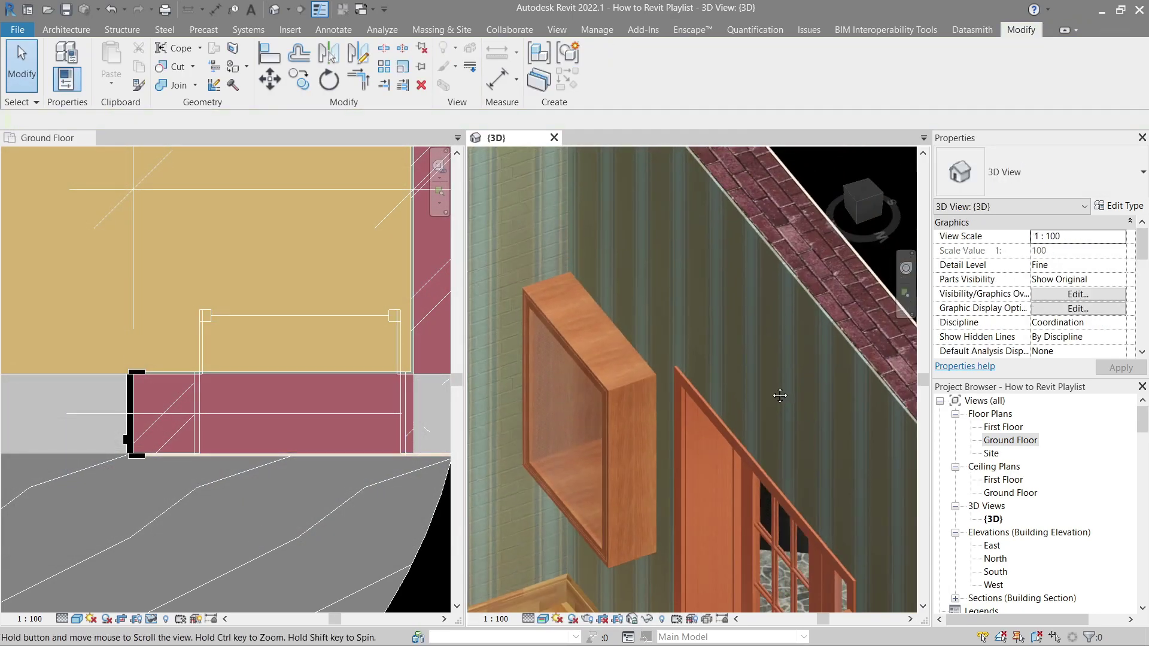
click(624, 391)
scroll(667, 383, down, 2)
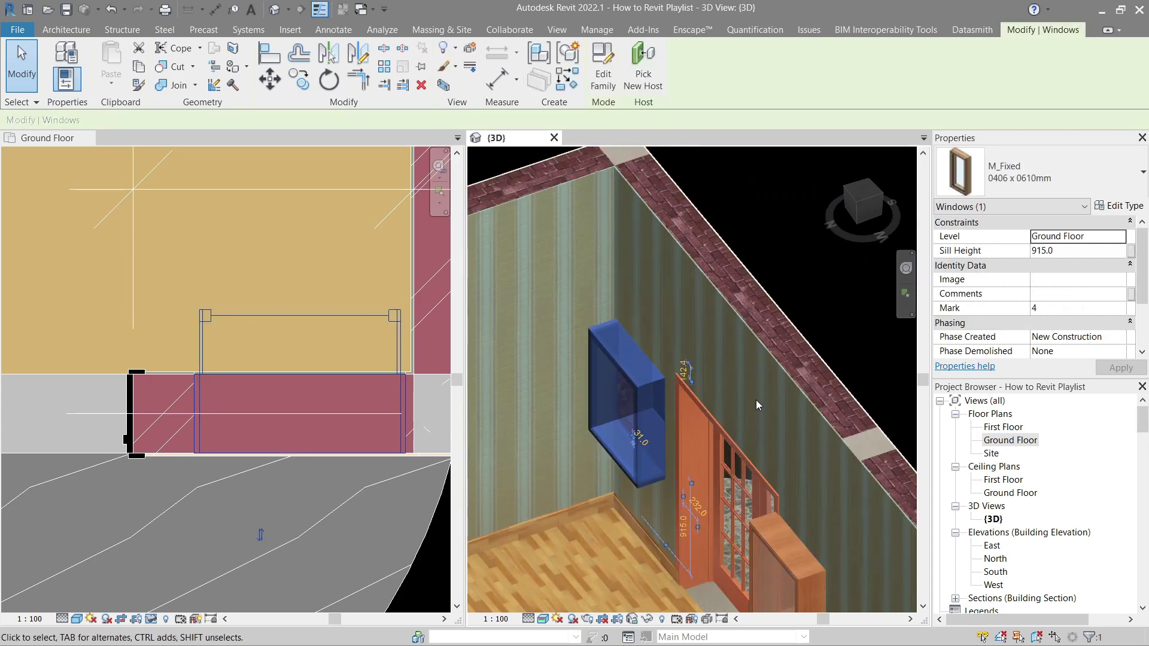
middle_drag(837, 339, 777, 336)
scroll(777, 336, up, 1)
click(766, 339)
click(556, 392)
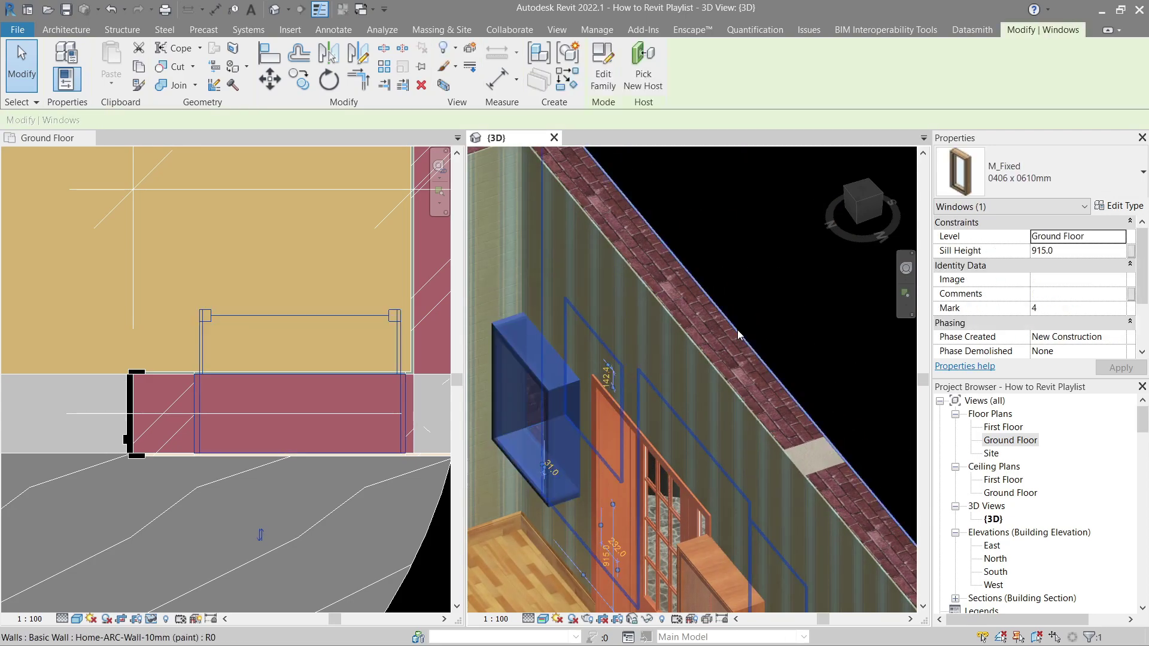
key(space)
key(Escape)
shift+middle_drag(738, 335, 561, 346)
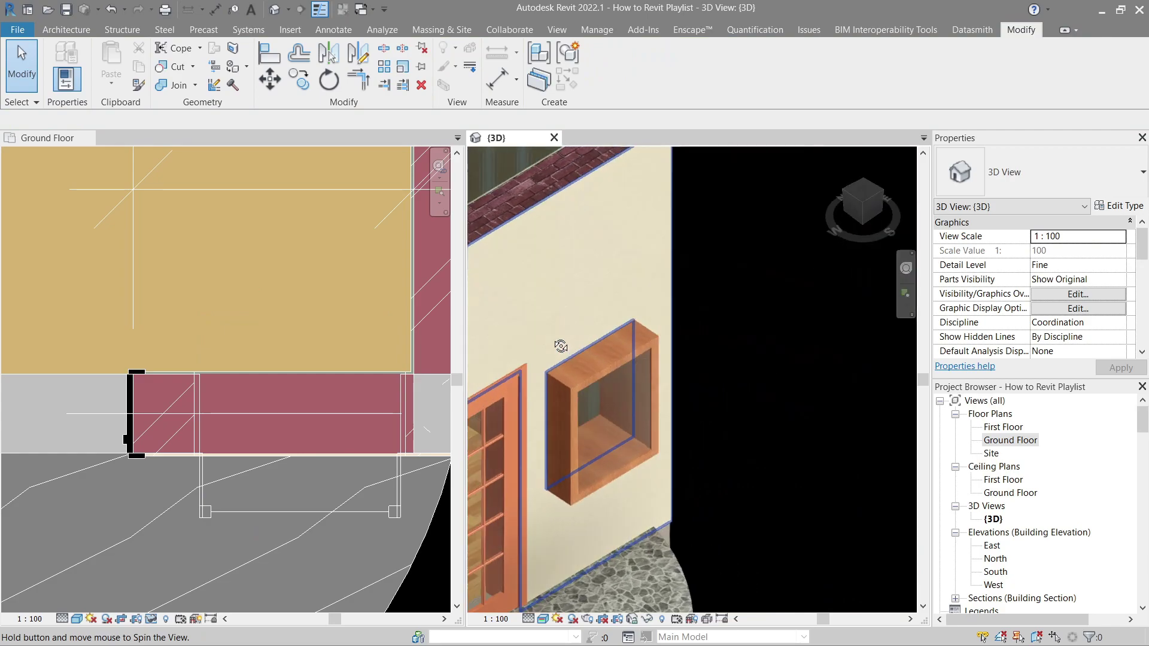
scroll(580, 394, up, 1)
middle_drag(593, 402, 647, 384)
scroll(646, 380, down, 2)
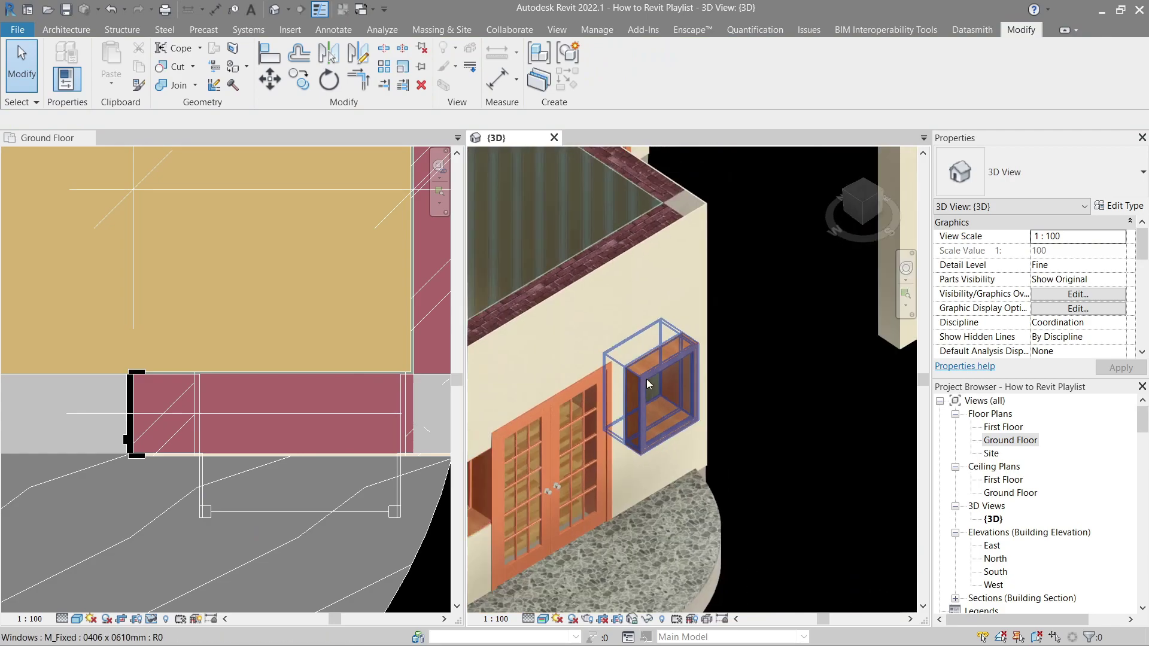
Undo the entrance window's flip and its type's inset and width changes, restoring the narrow window, and show the whole house in 3D
scroll(648, 379, down, 2)
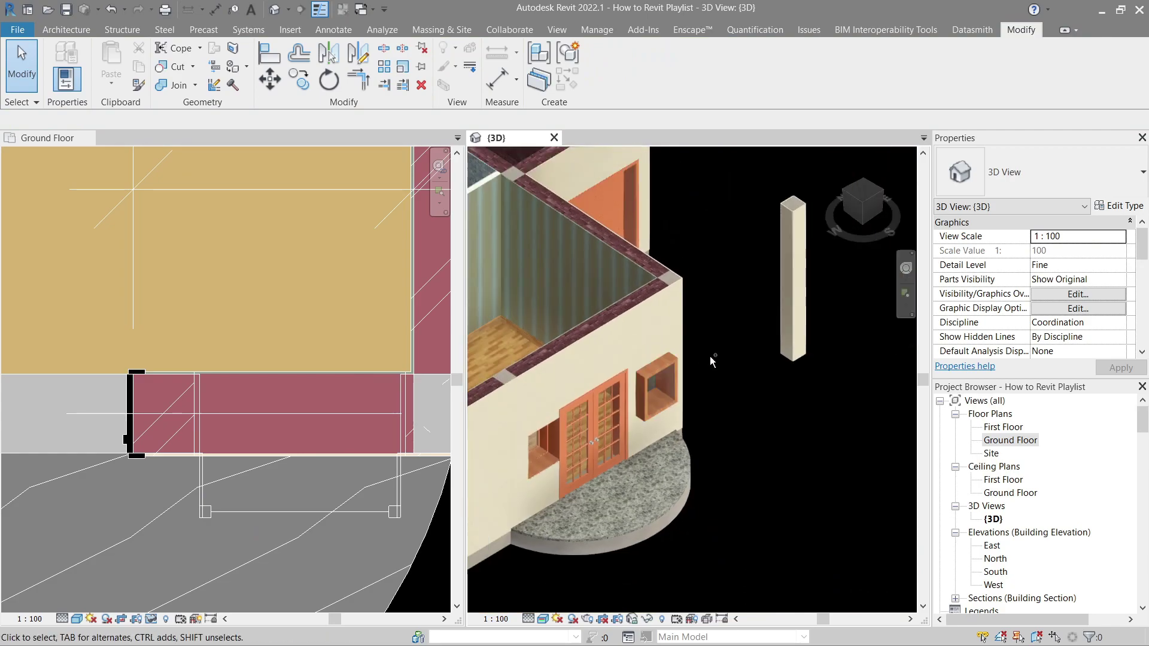
key(ctrl+z)
key(ctrl+z)
key(ctrl+z)
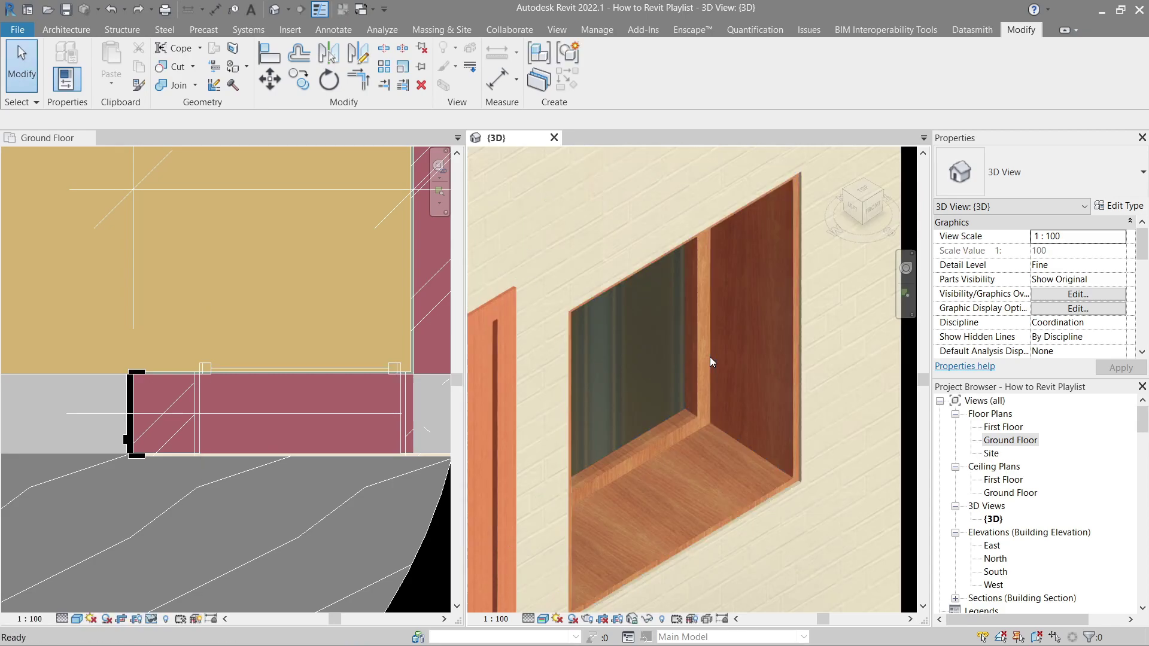
key(ctrl+z)
key(ctrl+z)
key(ctrl+z)
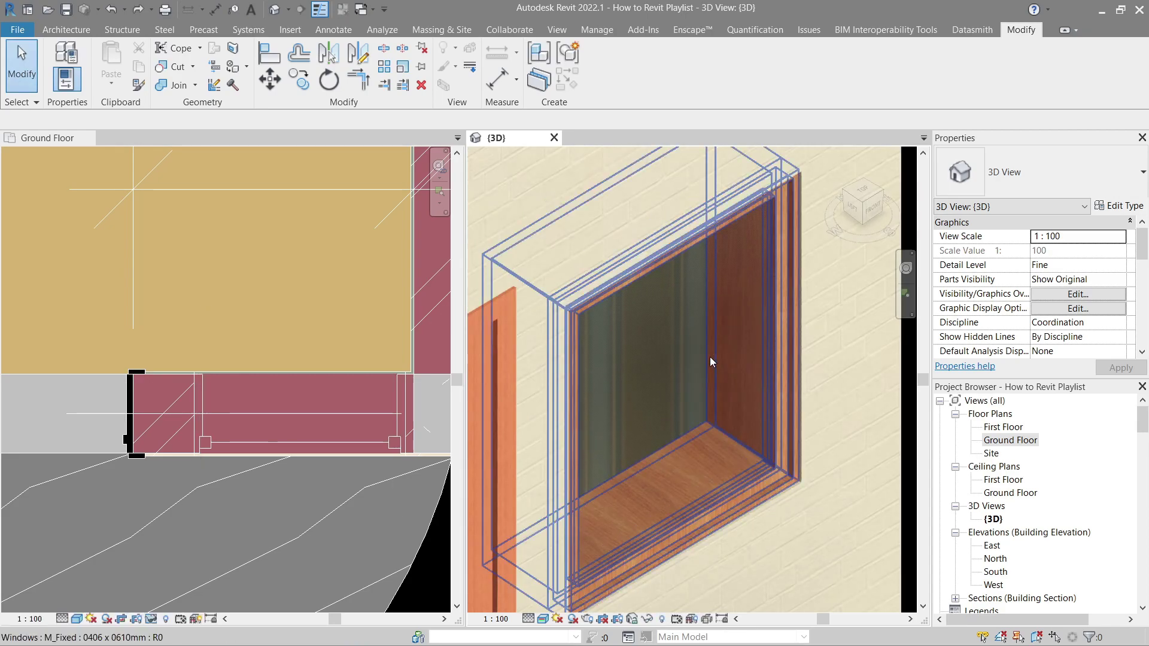
key(ctrl+z)
scroll(712, 362, down, 3)
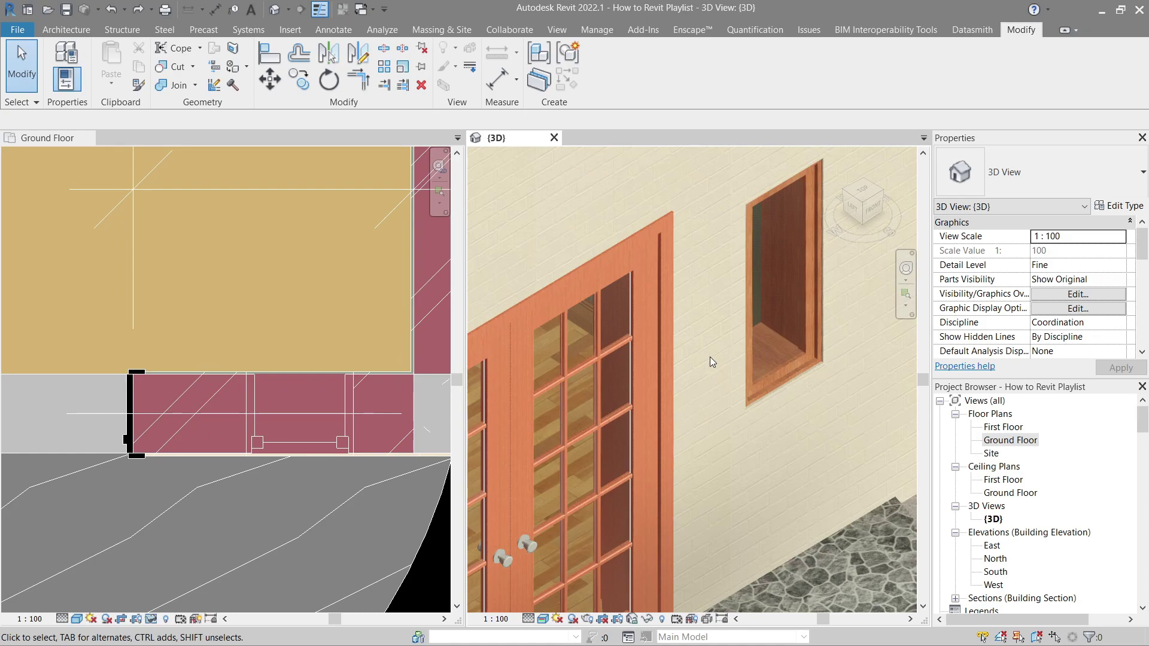
middle_click(710, 358)
middle_click(711, 359)
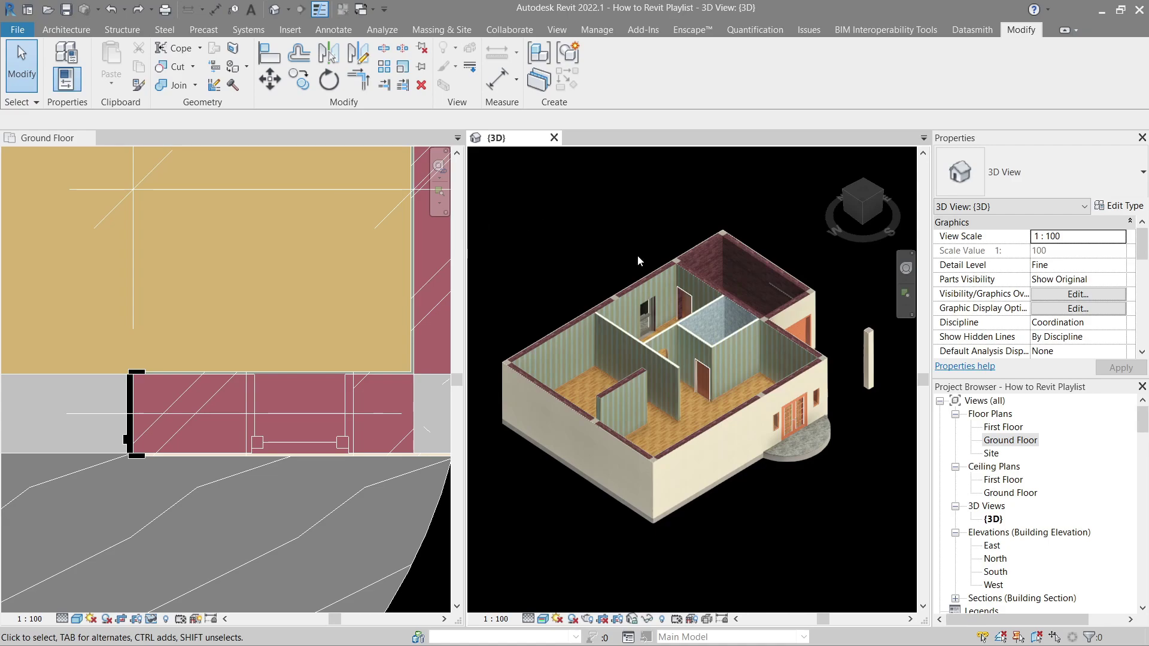
Place an M_Window-Double-Hung 750 x 1200mm window in the front exterior wall, in the stretch west of the semicircular entrance porch
key(w)
key(n)
click(1094, 165)
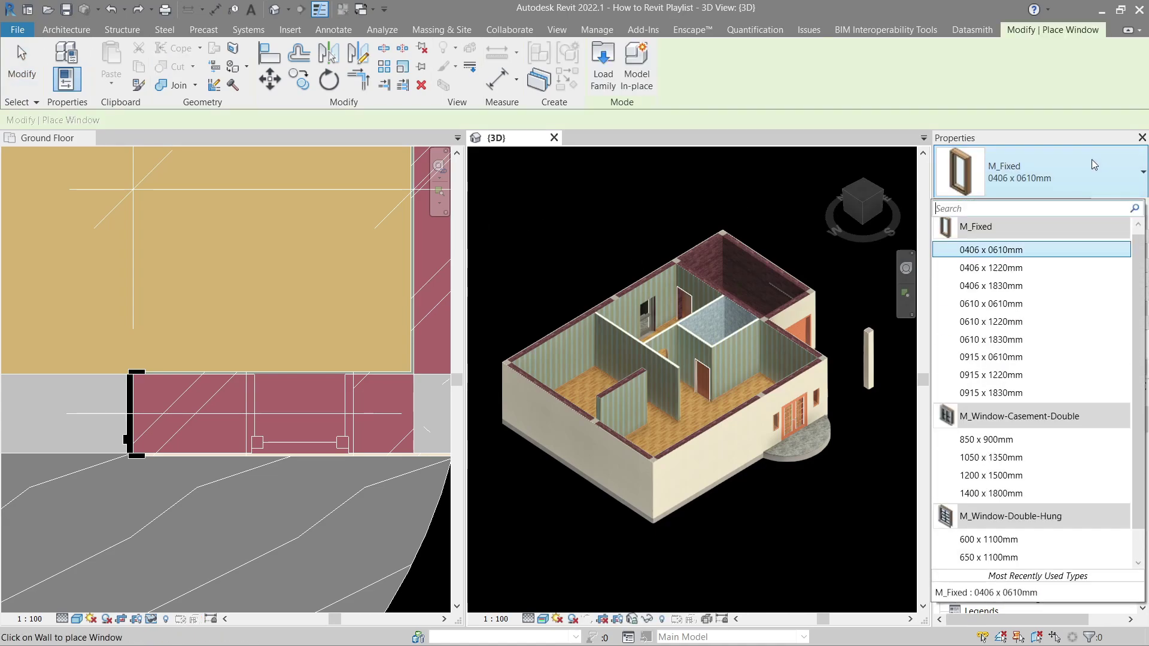
scroll(1017, 341, down, 1)
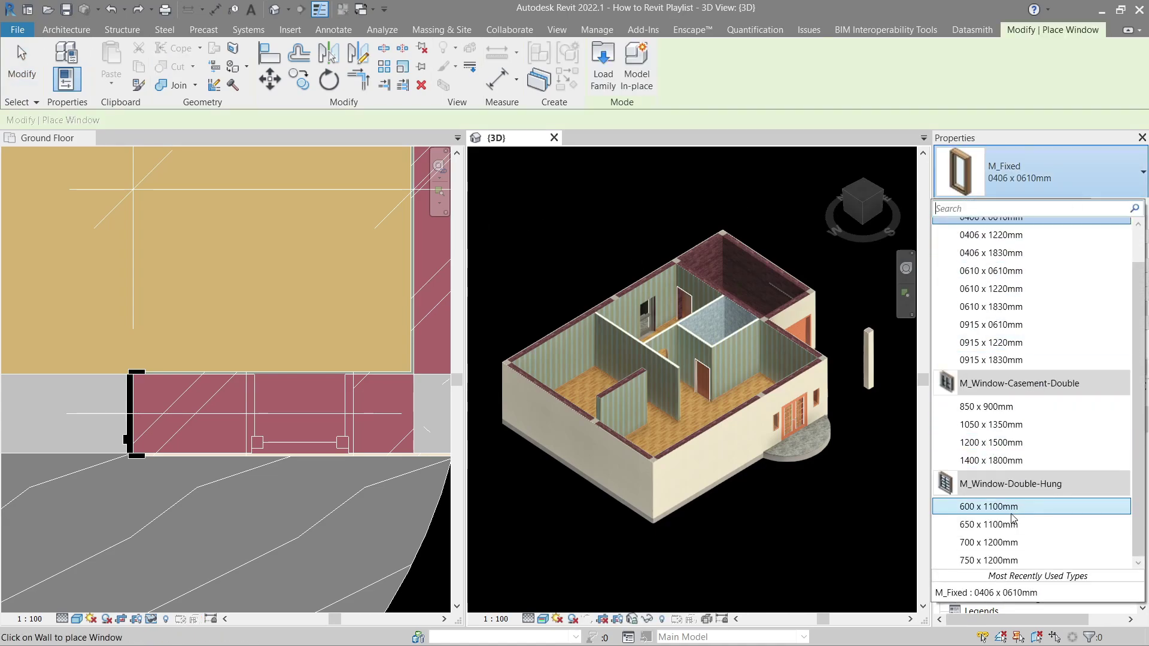
click(997, 560)
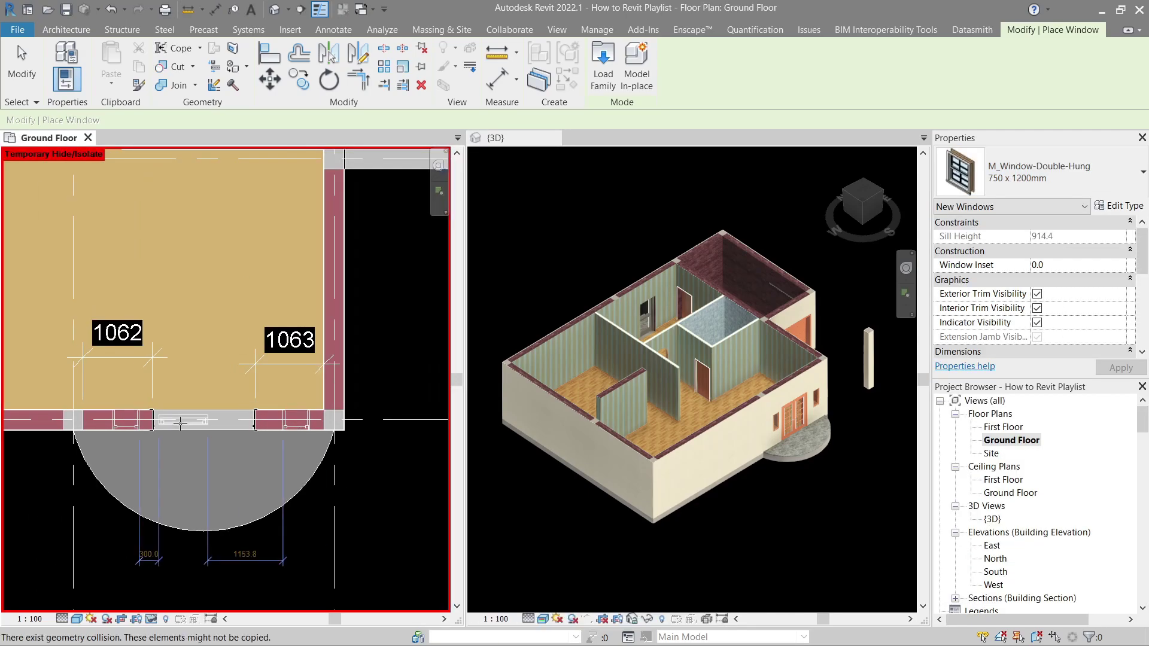
middle_drag(188, 433, 354, 418)
scroll(185, 417, down, 3)
middle_drag(151, 412, 210, 429)
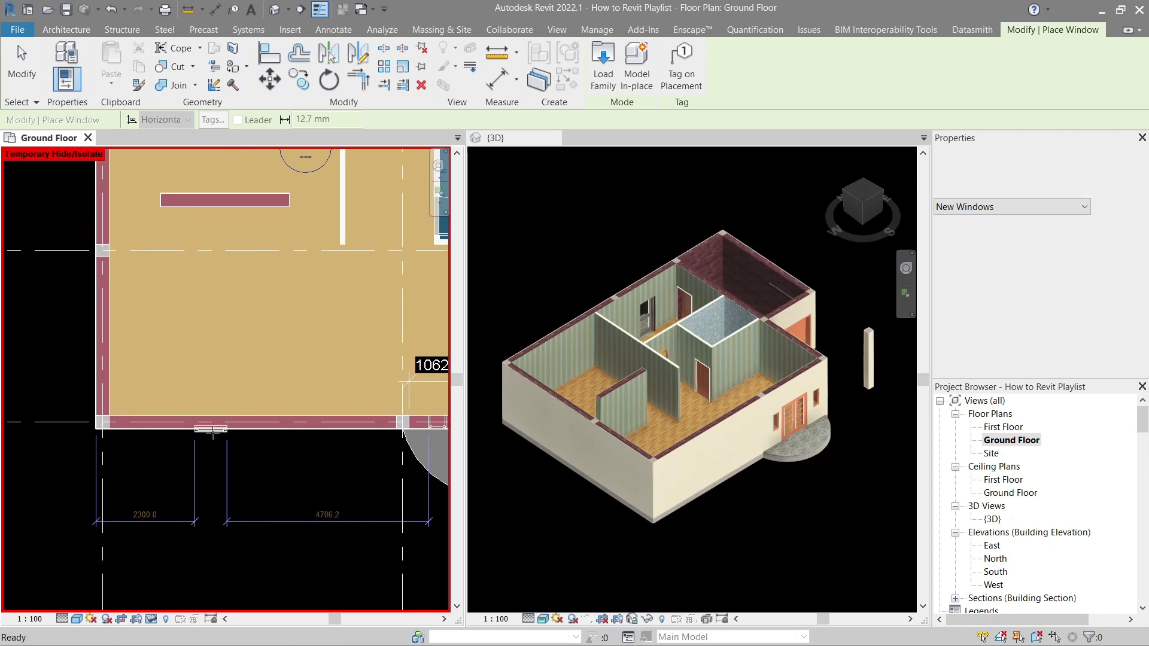
scroll(183, 437, up, 6)
scroll(183, 436, up, 3)
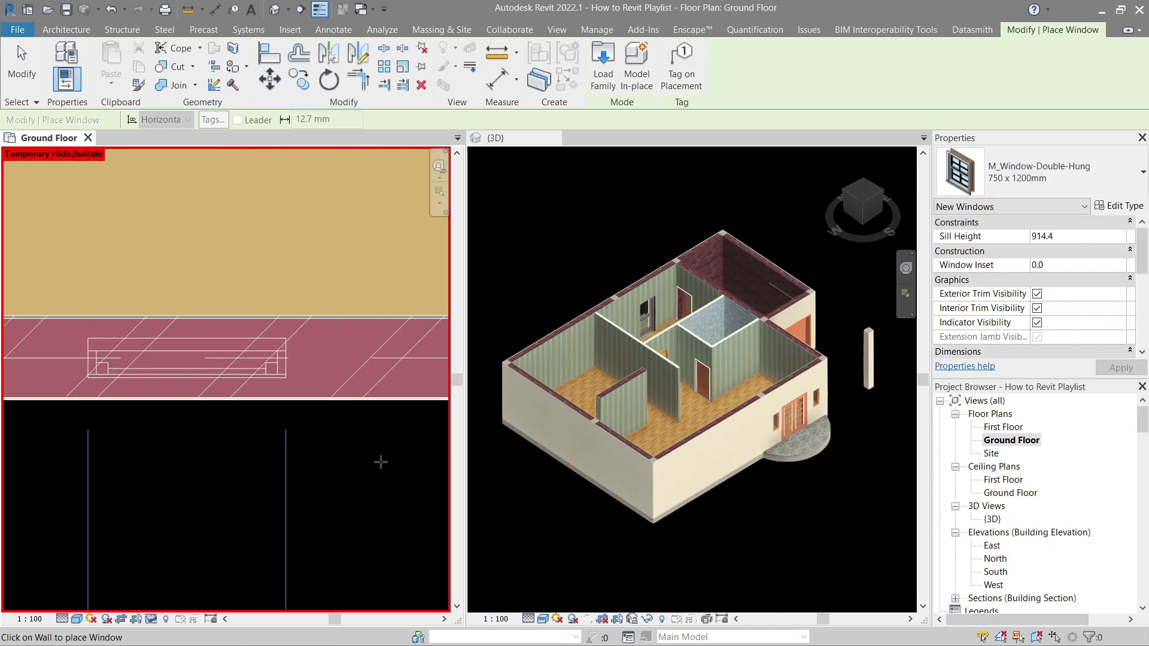
click(187, 359)
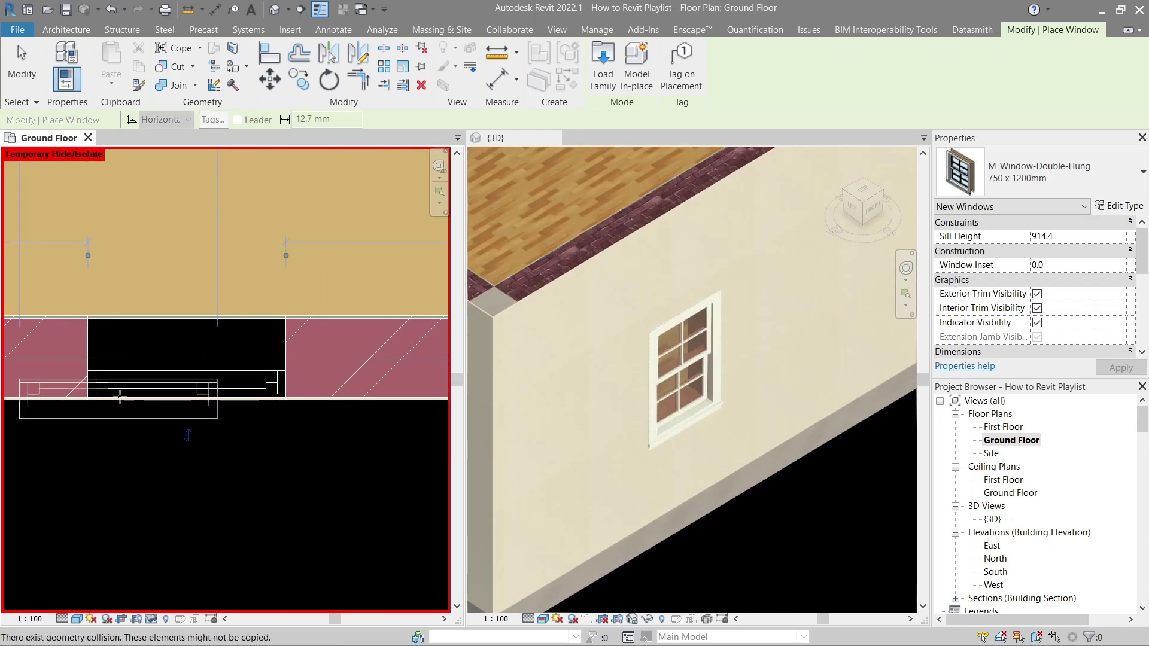
Place a 750 x 1200mm double-hung window on each side of the rear door and check both from outside in 3D
scroll(120, 396, down, 7)
middle_drag(283, 187, 237, 356)
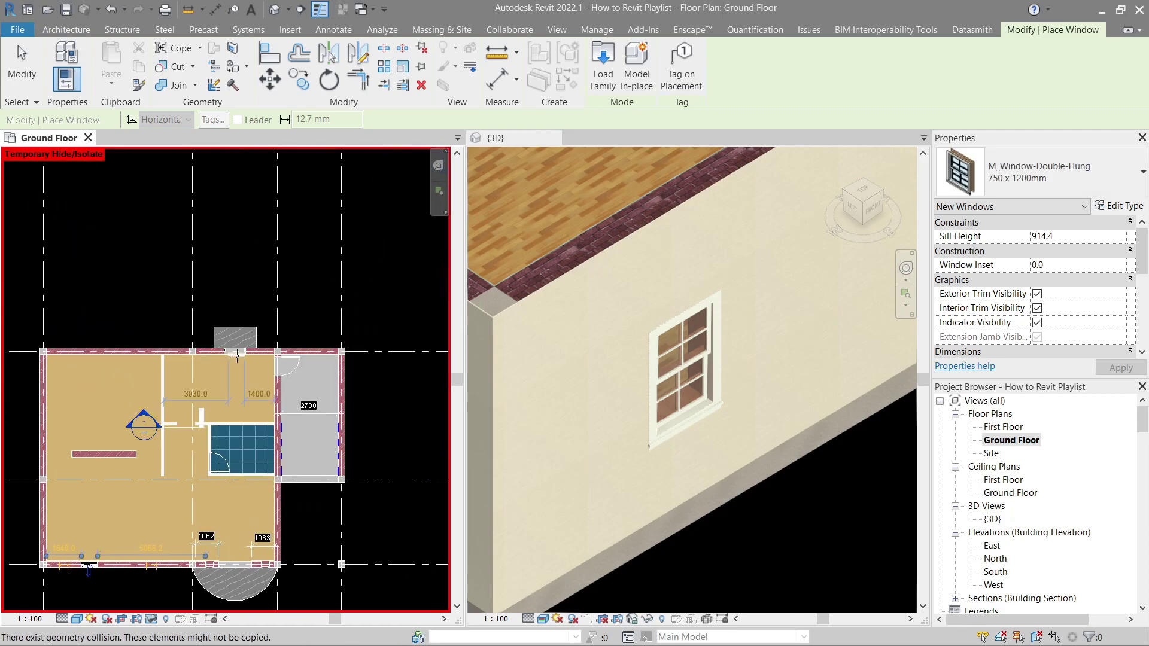
scroll(237, 356, up, 8)
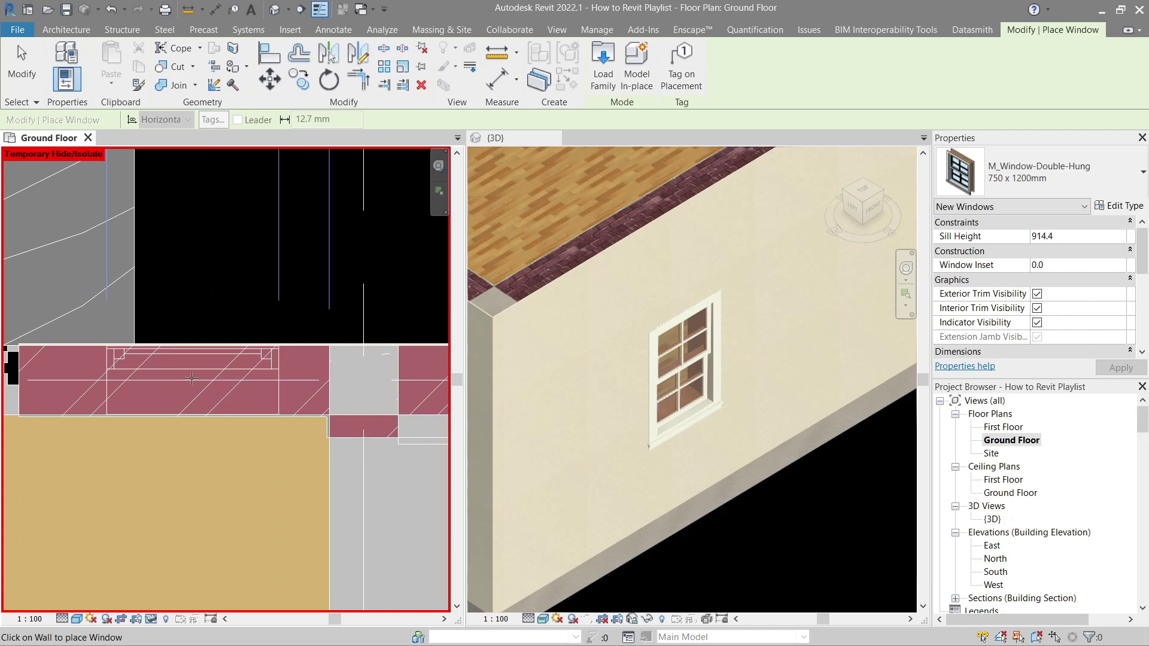
middle_drag(169, 397, 333, 408)
scroll(333, 409, down, 2)
middle_drag(28, 413, 280, 403)
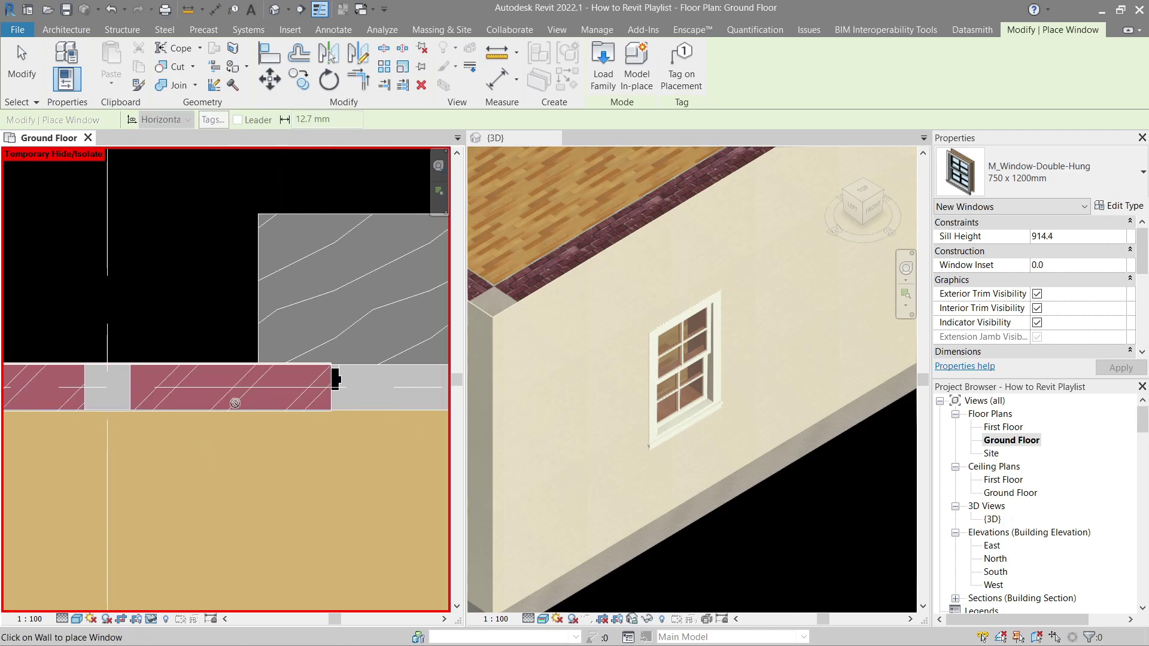
click(220, 386)
scroll(220, 386, down, 3)
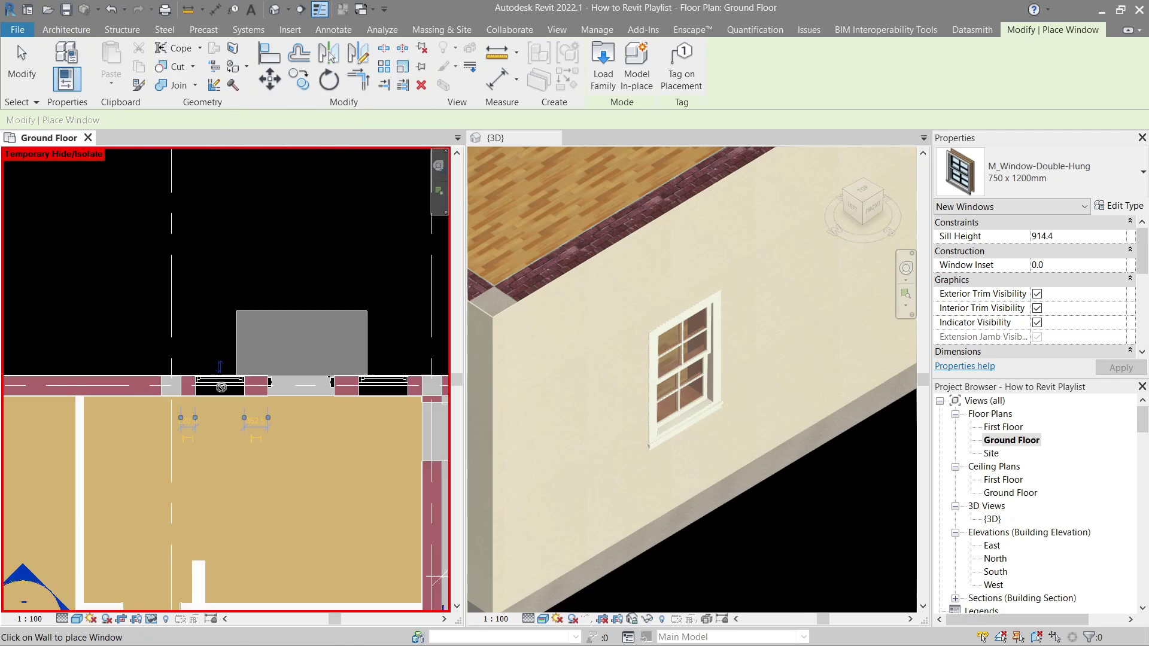
key(Escape)
key(Escape)
scroll(689, 402, down, 6)
shift+middle_drag(646, 370, 628, 395)
scroll(638, 406, up, 8)
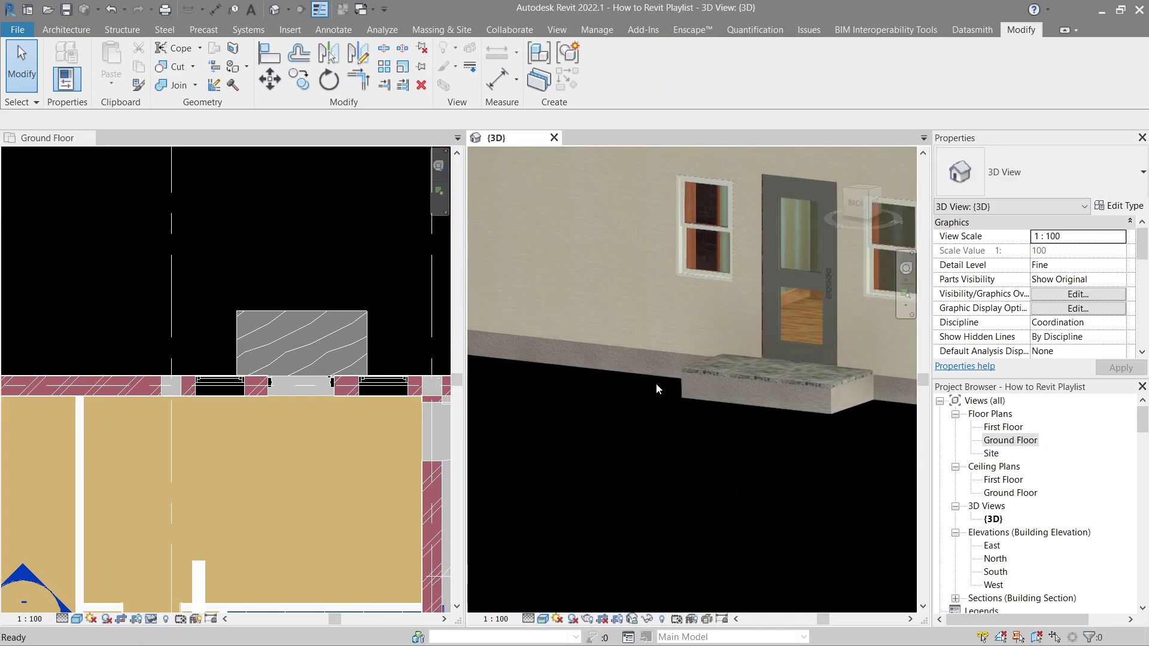
Create a window similar to the fixed 0406 x 0610mm one beside the entrance door in the wall between the bathroom and the garage
scroll(656, 387, down, 5)
scroll(218, 396, down, 4)
mouse_move(218, 396)
middle_down()
mouse_move(274, 379)
mouse_move(289, 346)
mouse_move(279, 307)
middle_up()
mouse_move(359, 389)
middle_down()
mouse_move(289, 368)
mouse_move(228, 438)
middle_up()
scroll(256, 409, up, 3)
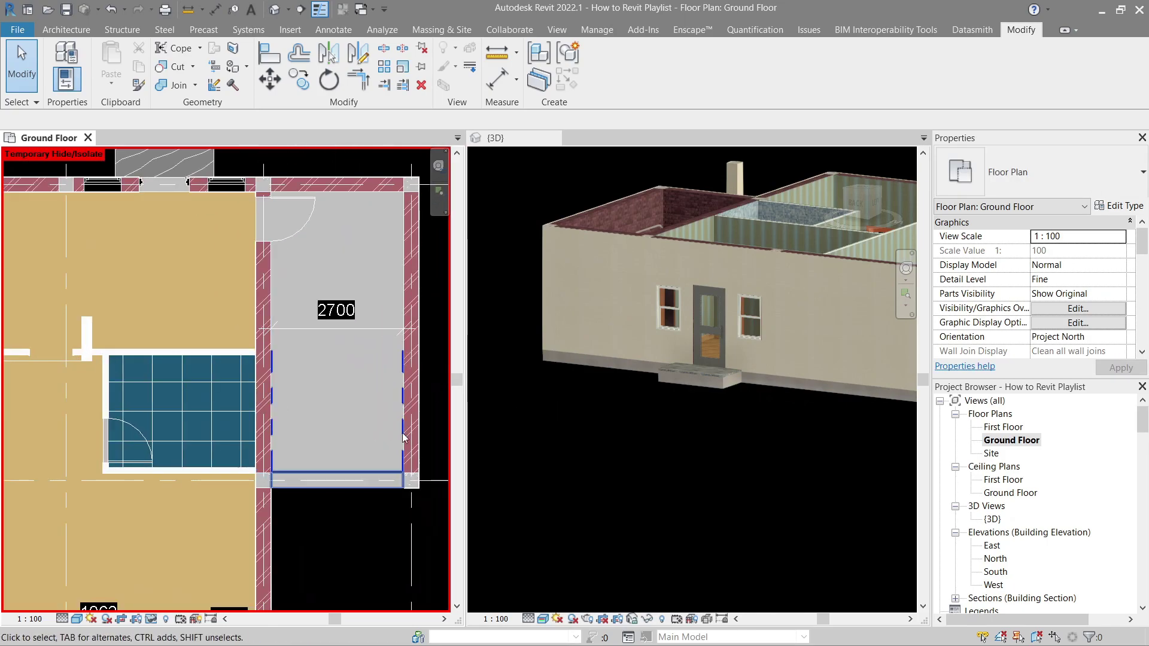
scroll(655, 383, down, 3)
shift+middle_drag(655, 382, 599, 389)
scroll(594, 396, up, 10)
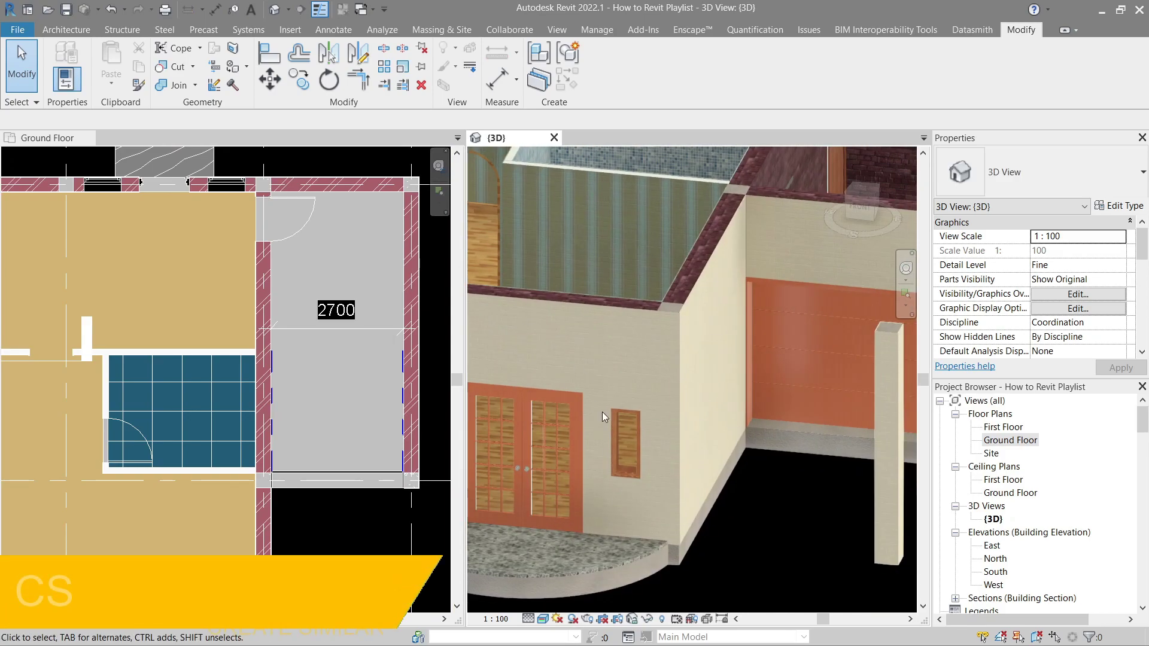
click(615, 429)
scroll(222, 432, up, 4)
middle_drag(273, 429, 212, 433)
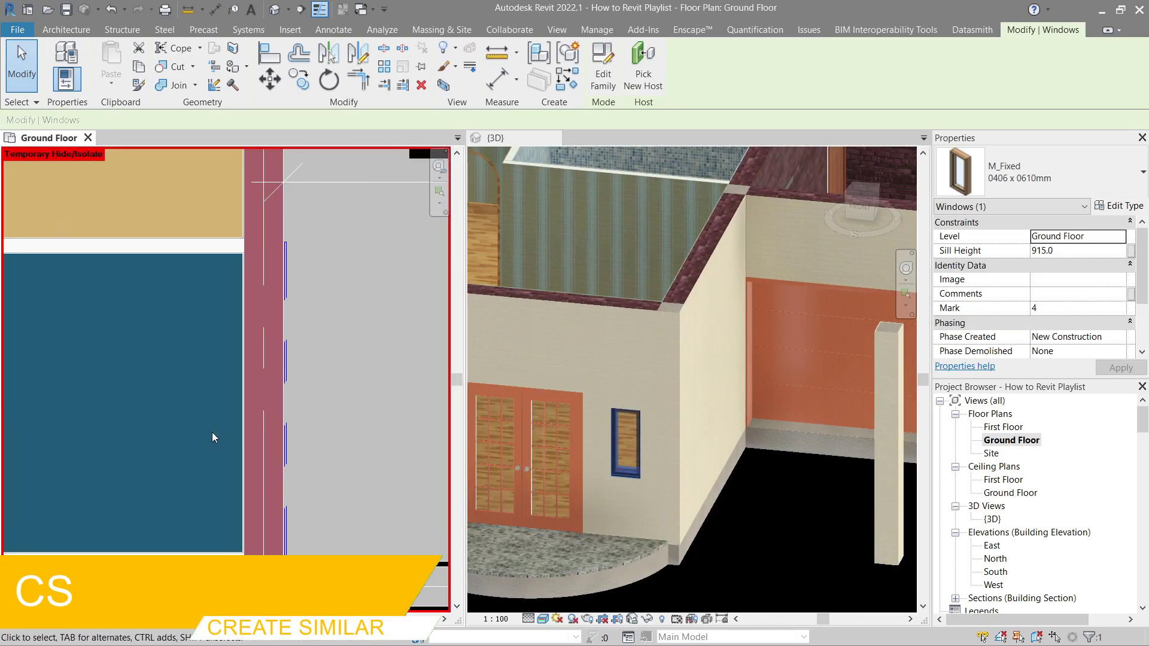
scroll(255, 414, up, 2)
key(c)
key(s)
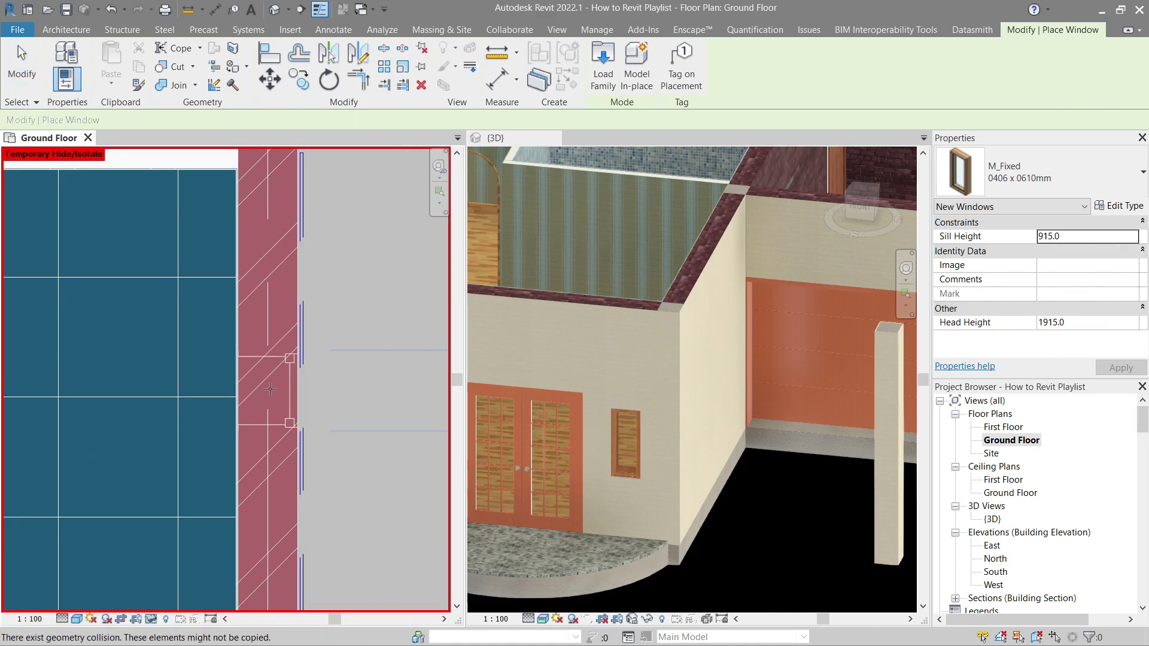
key(Escape)
key(Escape)
Duplicate the bathroom window's type as 0406 x 0610mm 2, with Height 300, Width 1200 and Window Inset 150
shift+middle_drag(637, 292, 695, 354)
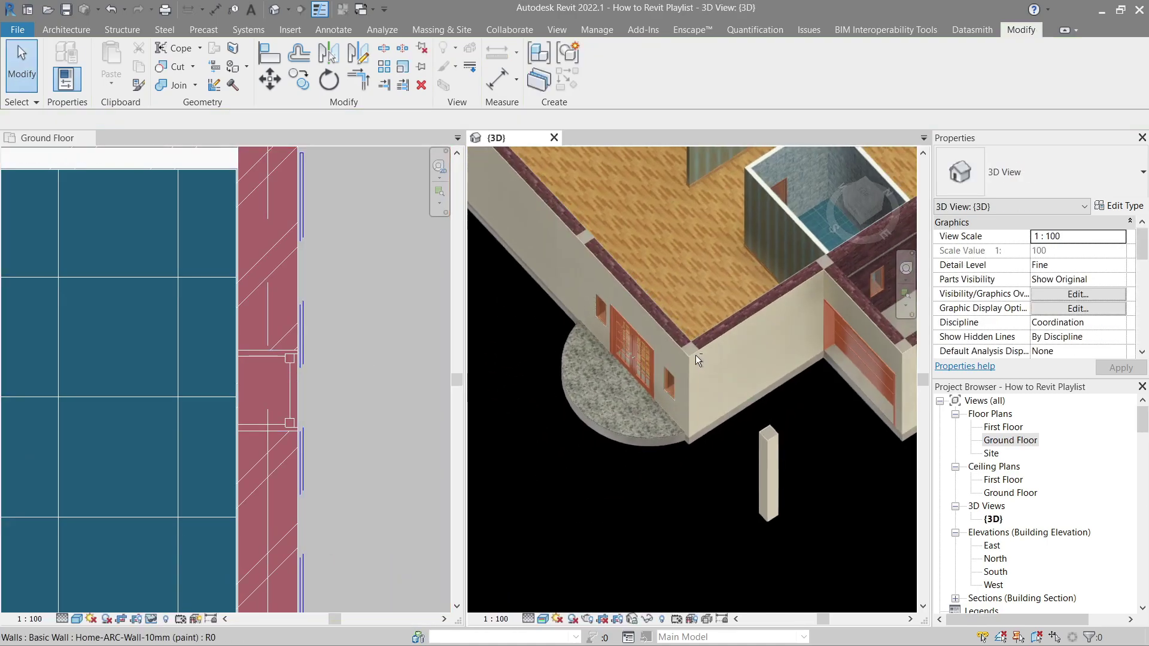
middle_drag(755, 333, 490, 397)
scroll(651, 317, up, 4)
middle_drag(588, 339, 668, 317)
shift+middle_drag(633, 358, 620, 313)
scroll(721, 395, up, 2)
middle_drag(643, 388, 609, 353)
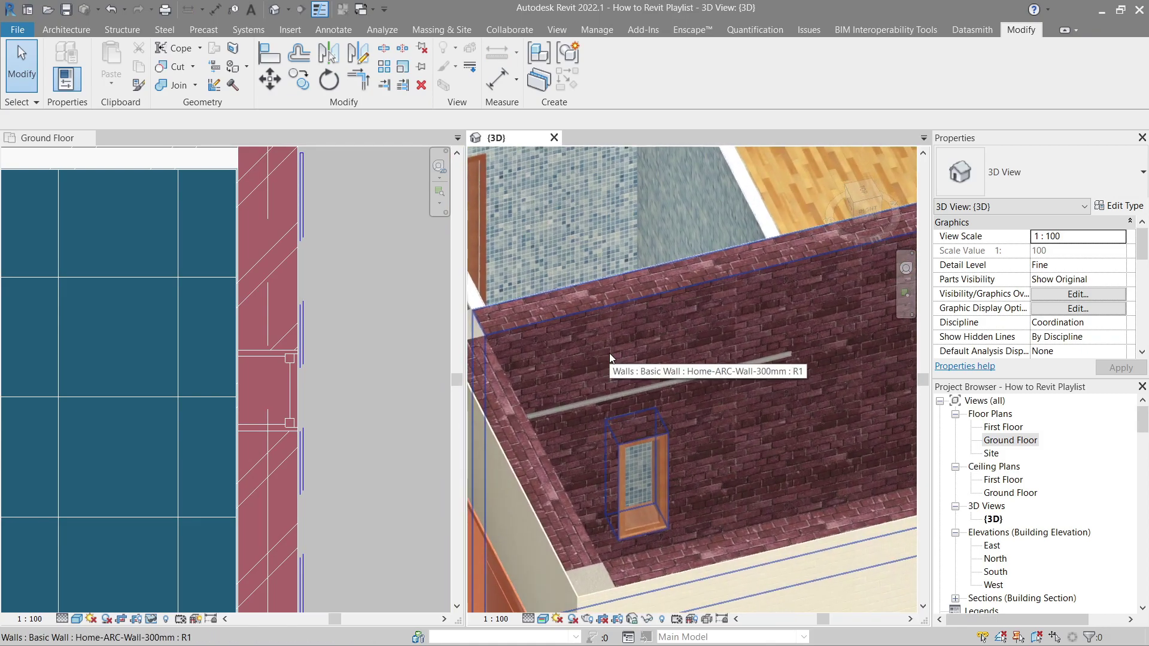
click(291, 384)
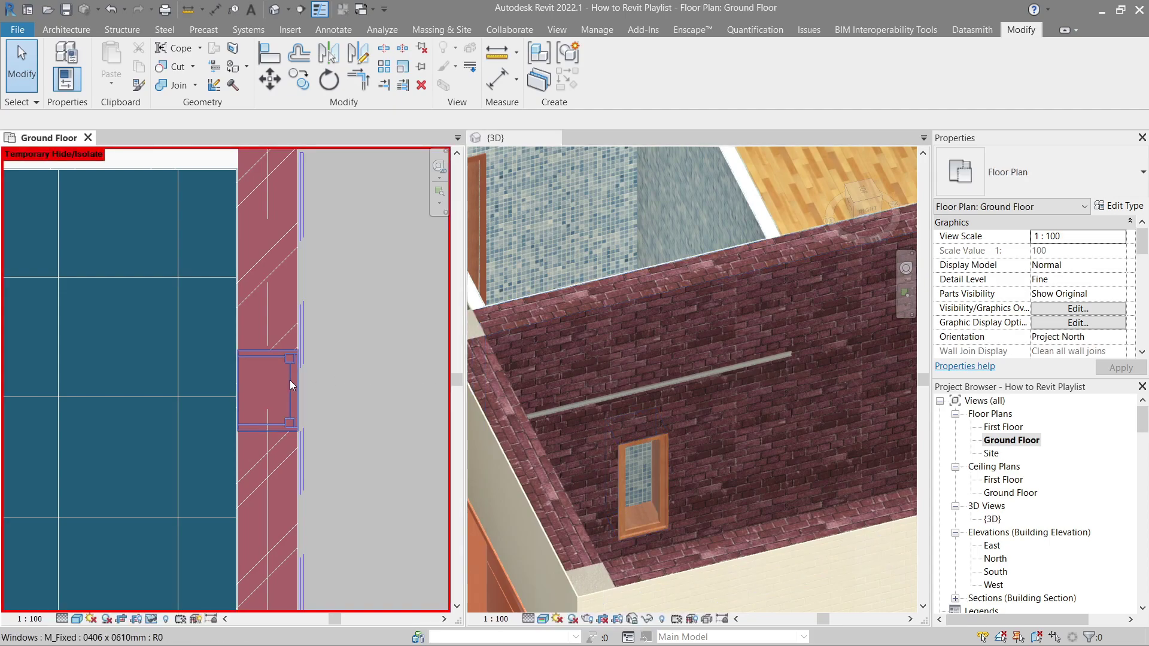
click(281, 382)
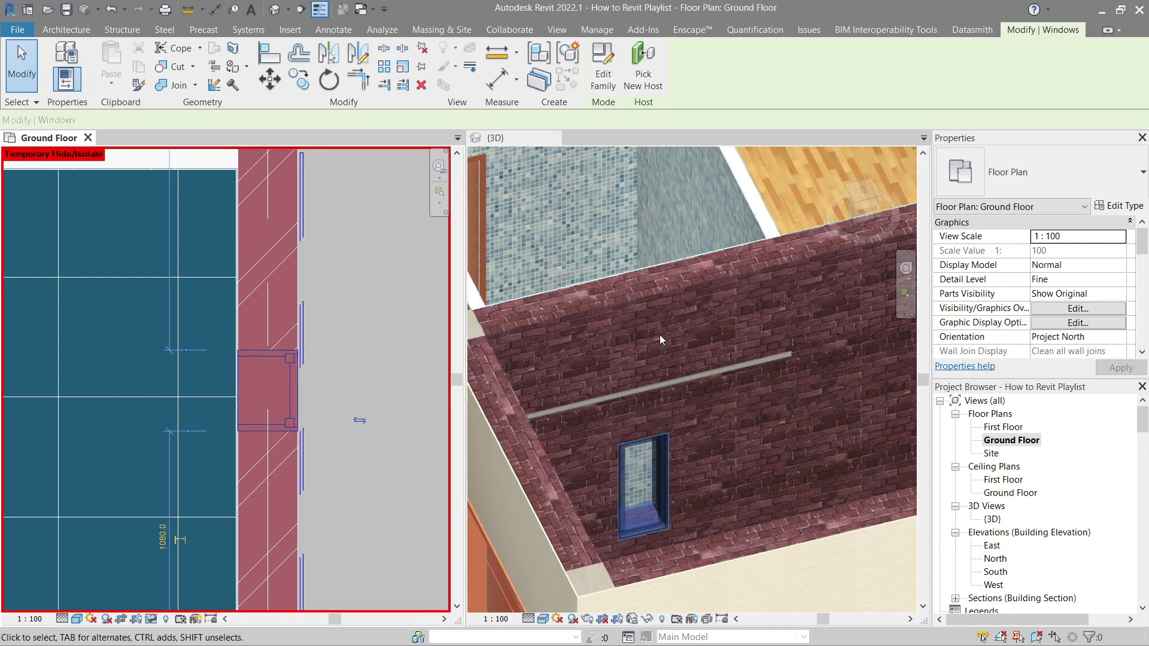
click(1115, 206)
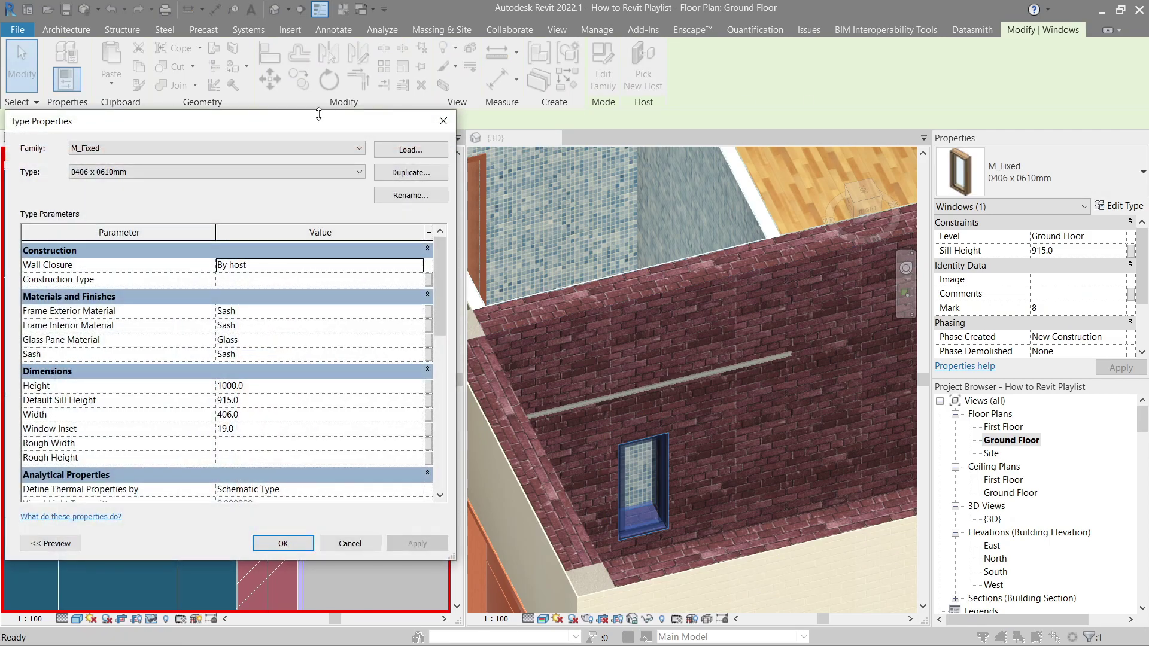
click(398, 173)
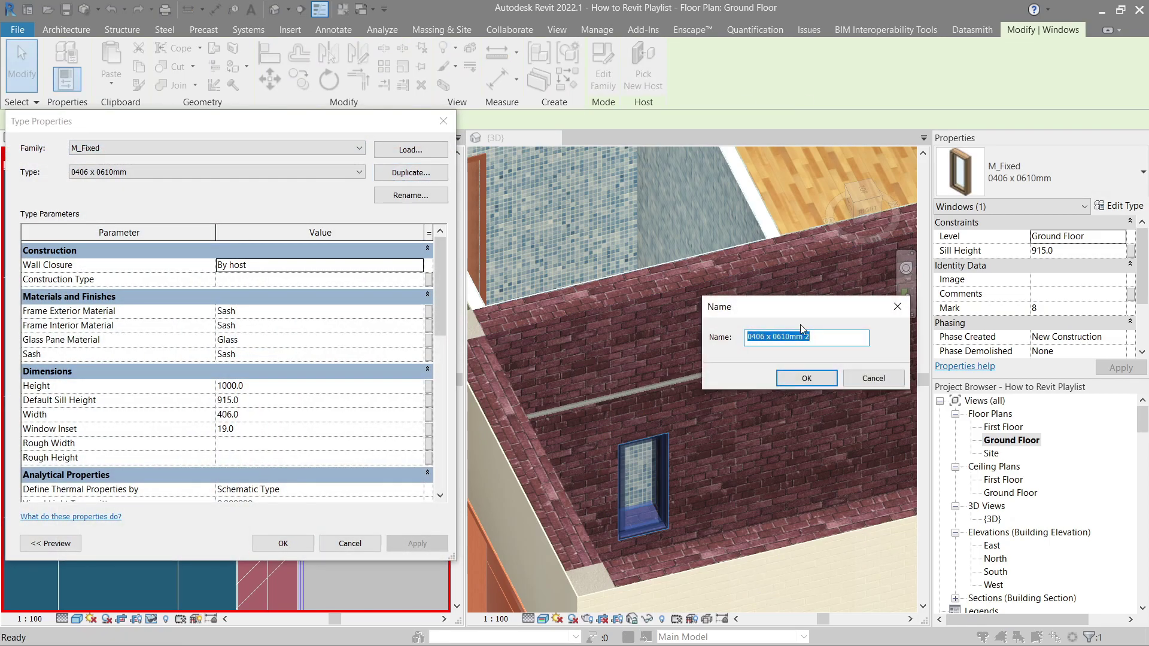
click(596, 374)
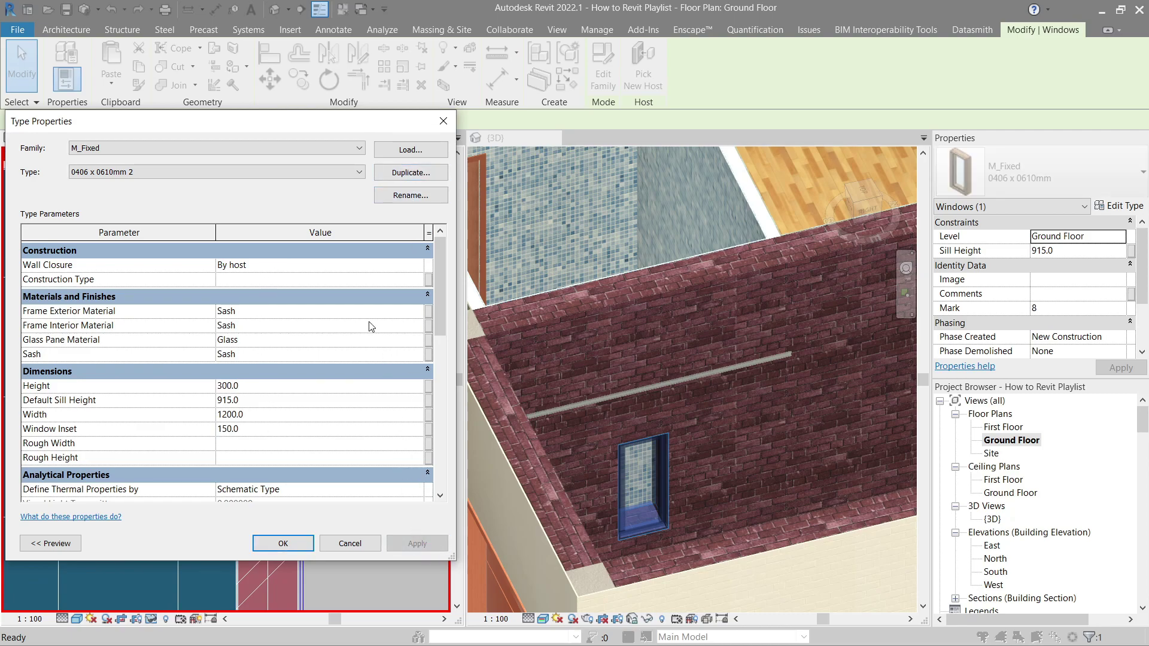
click(283, 544)
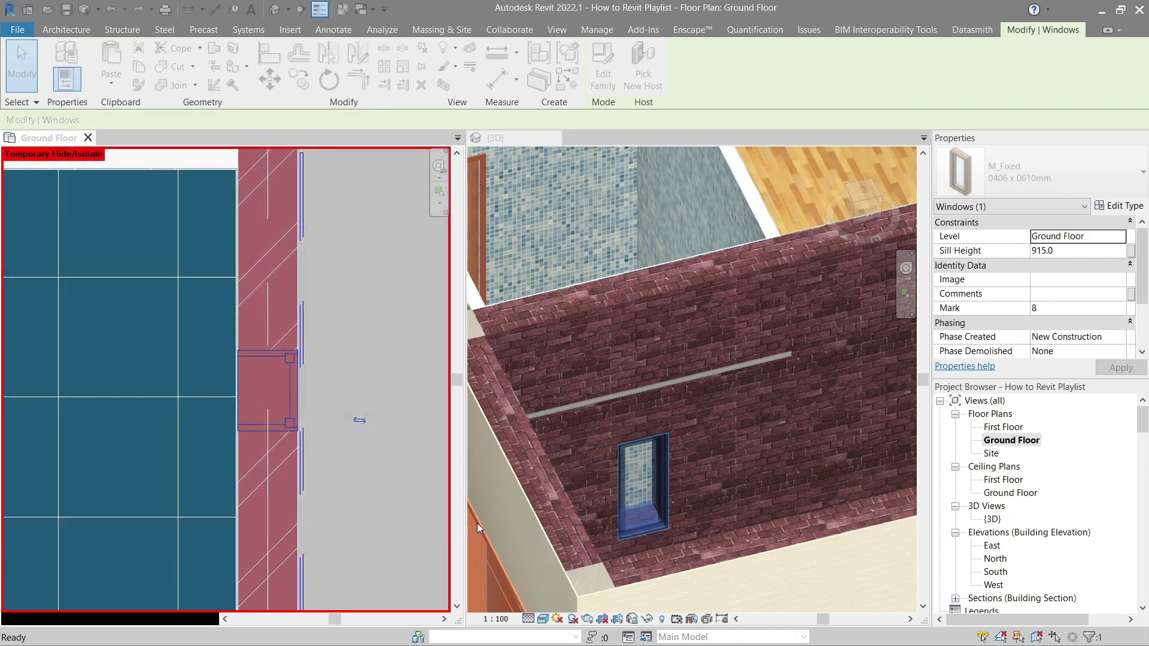
Set the bathroom window's Sill Height to 3000
click(616, 383)
click(673, 502)
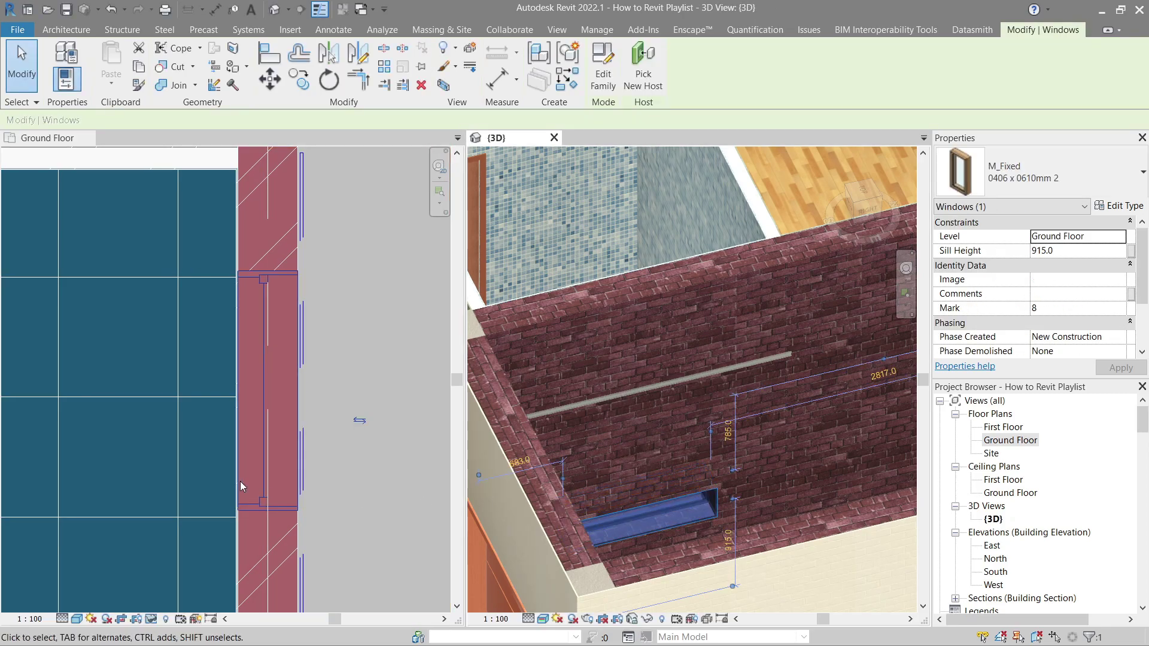
scroll(285, 418, down, 3)
click(310, 442)
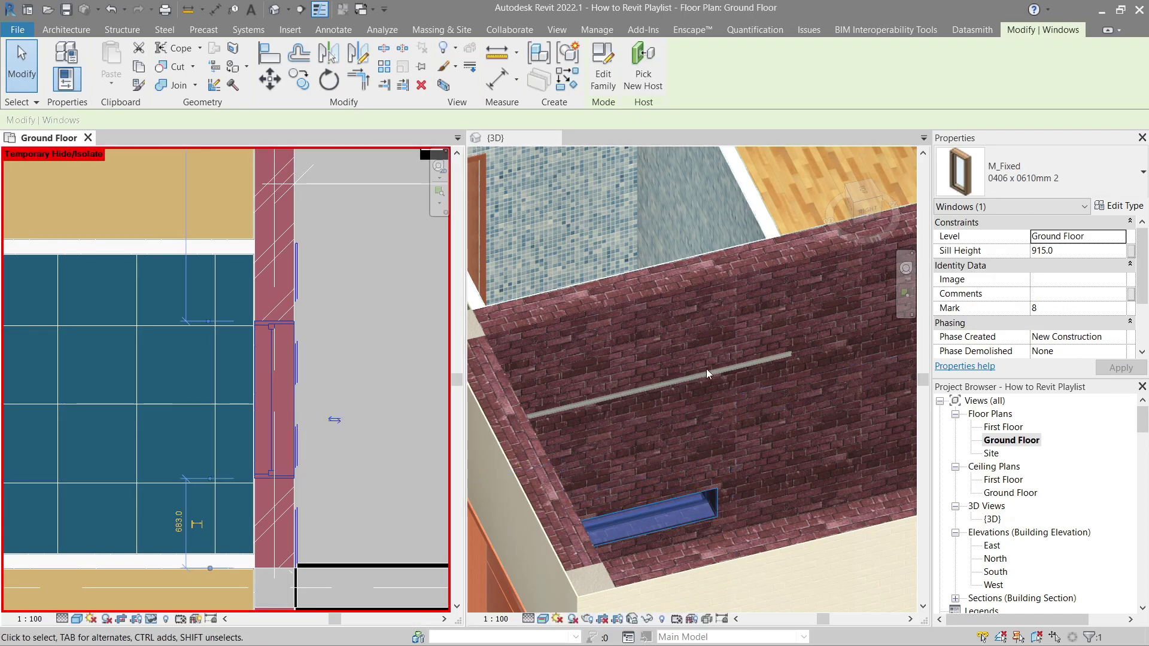
click(707, 373)
click(1080, 251)
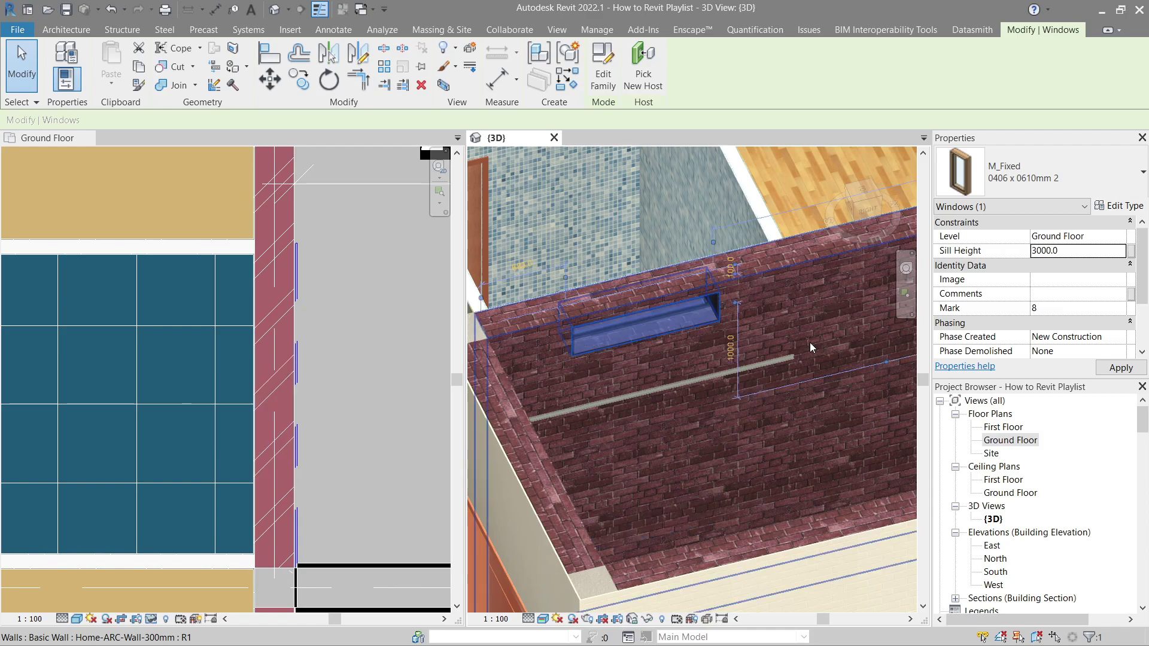
key(Escape)
Join the 300 mm garage-side wall with the bathroom's thin tiled finish wall so the high window cuts through both
shift+middle_drag(761, 372, 668, 318)
scroll(668, 317, up, 5)
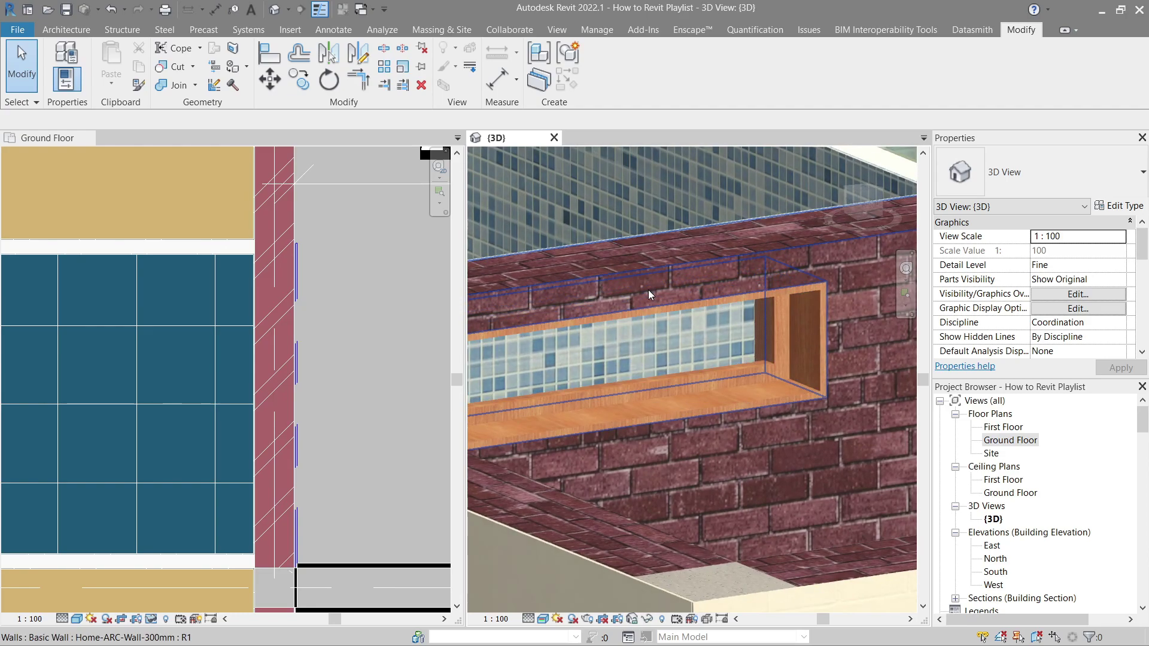
scroll(650, 295, down, 2)
shift+middle_drag(650, 294, 714, 372)
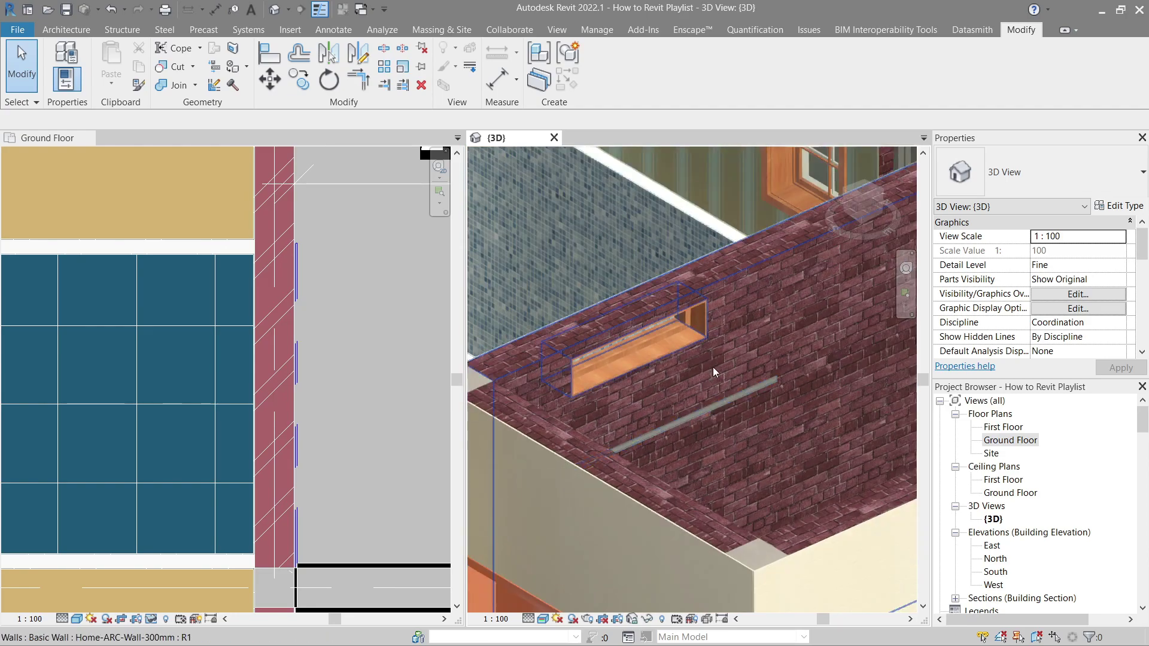
key(j)
key(g)
click(758, 280)
shift+middle_drag(680, 298, 714, 391)
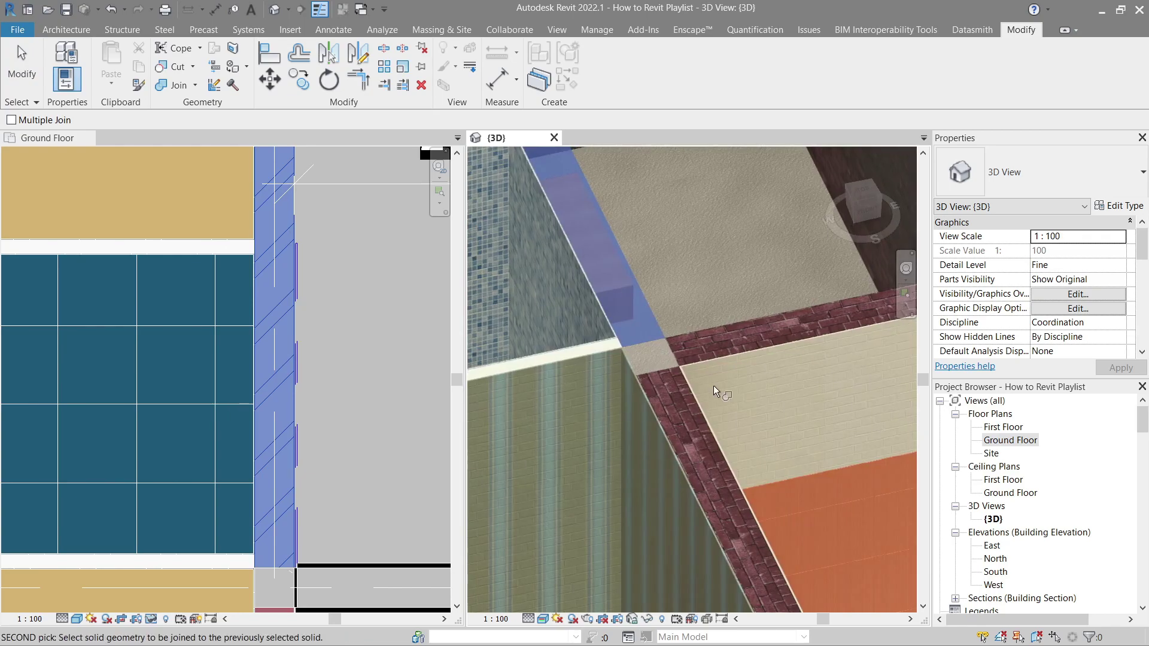
scroll(658, 353, down, 1)
click(599, 272)
key(Escape)
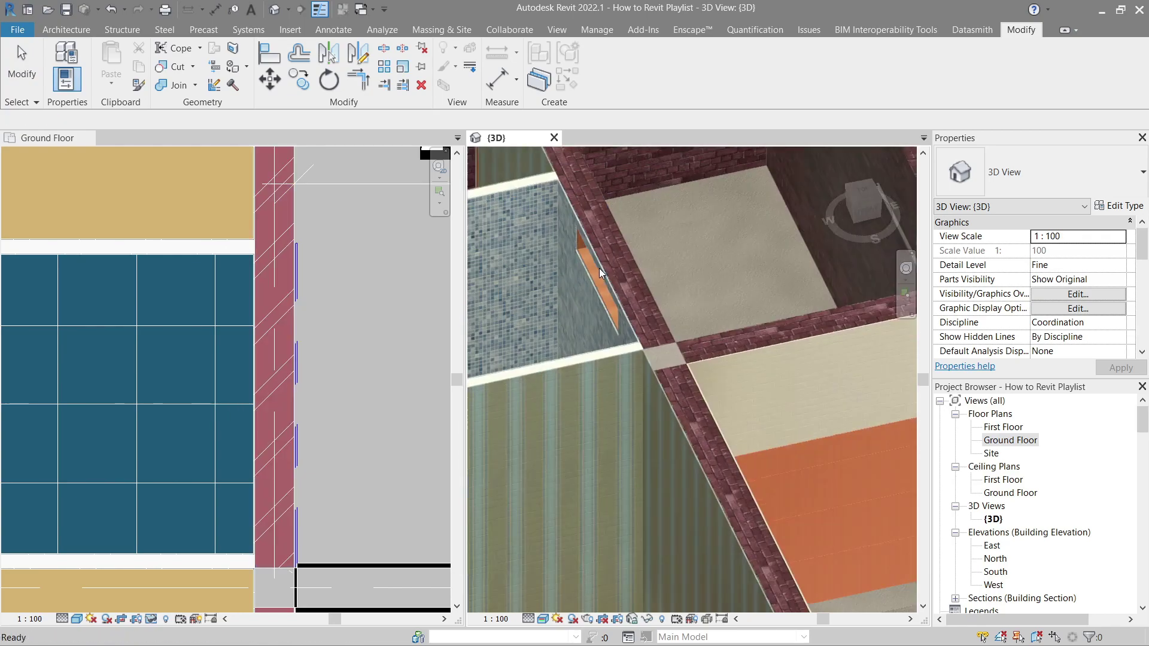
Change the fixed window on the garage side of the double entrance door to type 0406 x 1830mm
scroll(600, 272, down, 6)
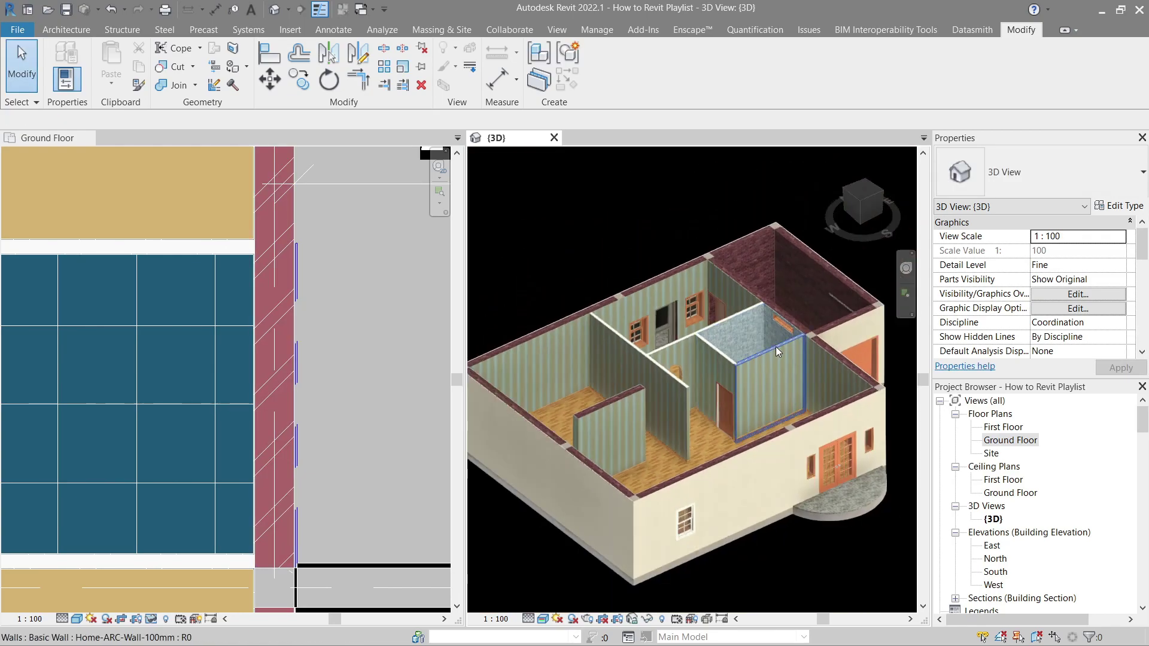
shift+middle_drag(777, 352, 741, 320)
middle_drag(823, 419, 641, 375)
scroll(531, 433, up, 7)
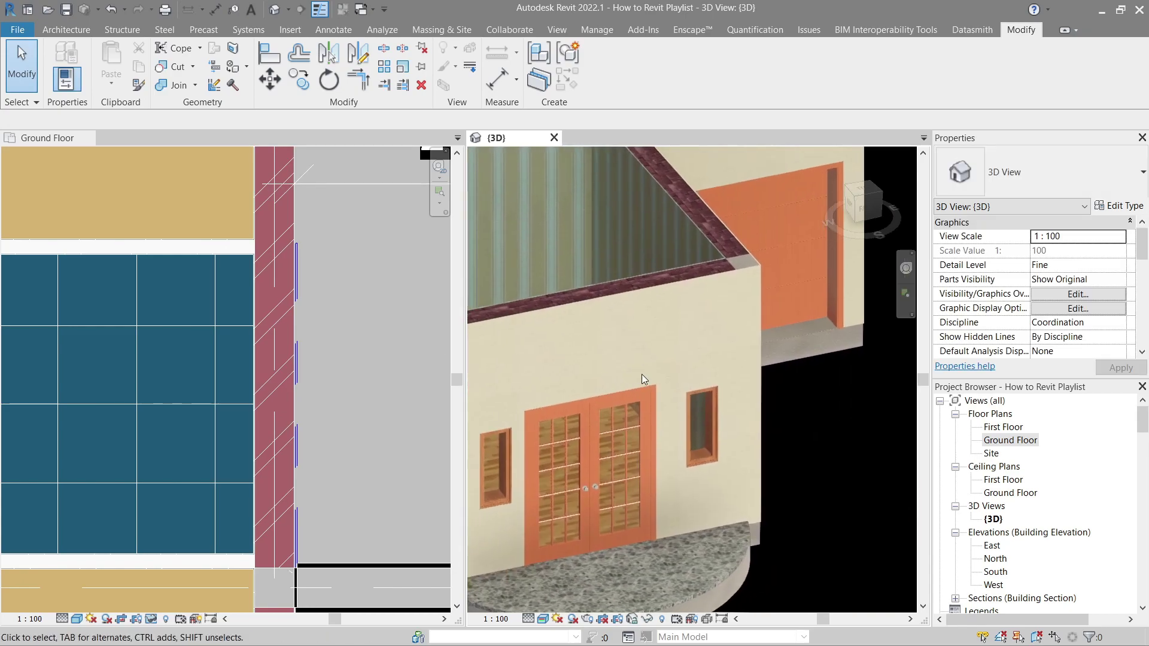
click(706, 435)
click(1025, 176)
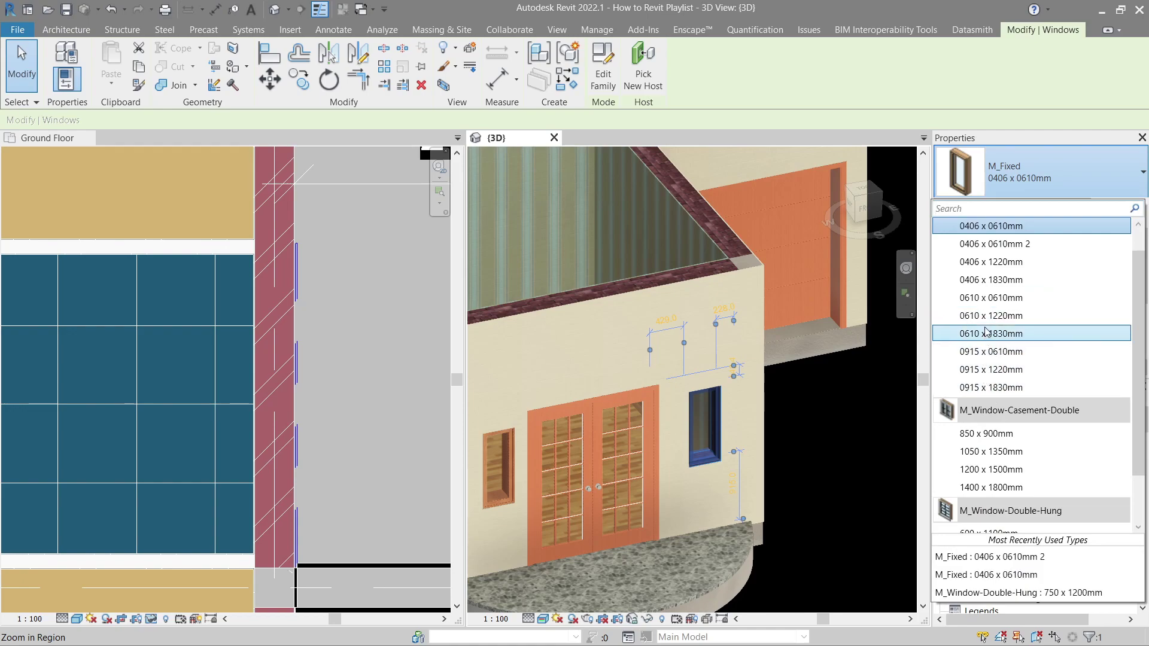
click(991, 279)
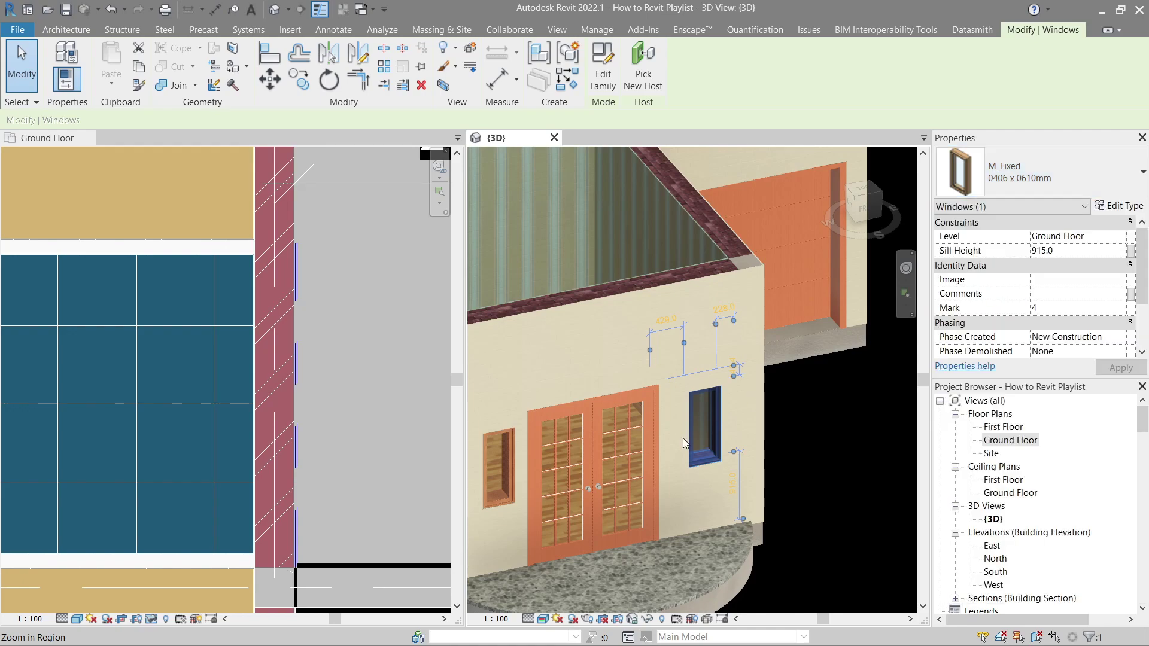
Change the fixed window on the entrance door's other side, away from the garage, to type 0406 x 1830mm
middle_drag(586, 492, 652, 499)
key(Escape)
click(568, 472)
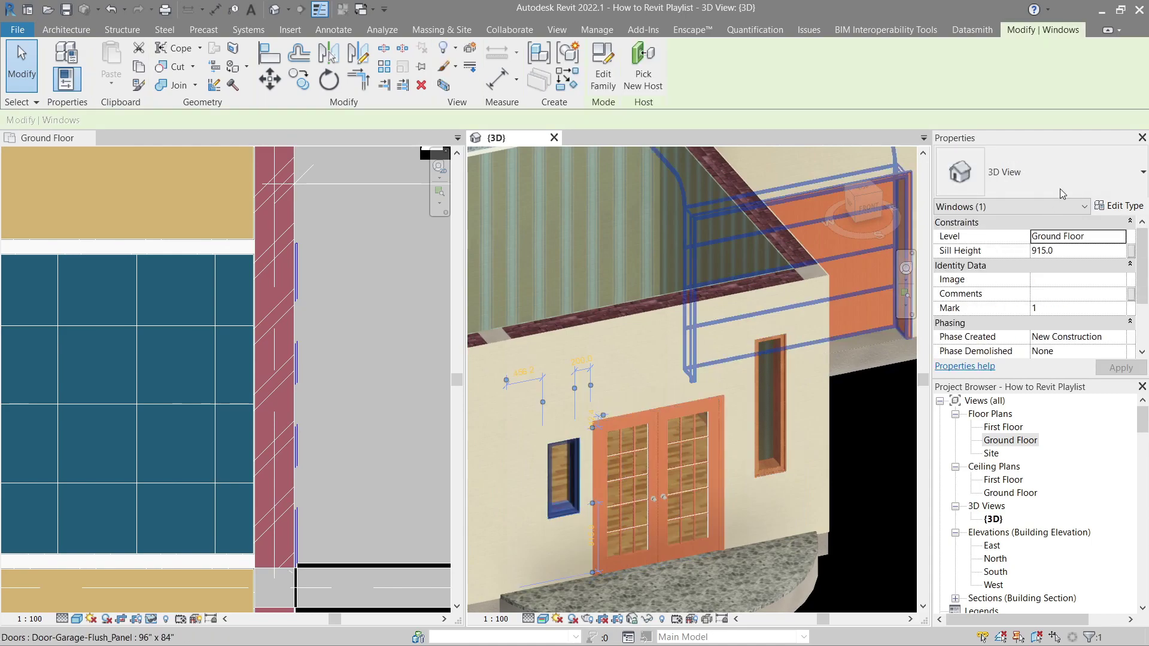
click(1063, 182)
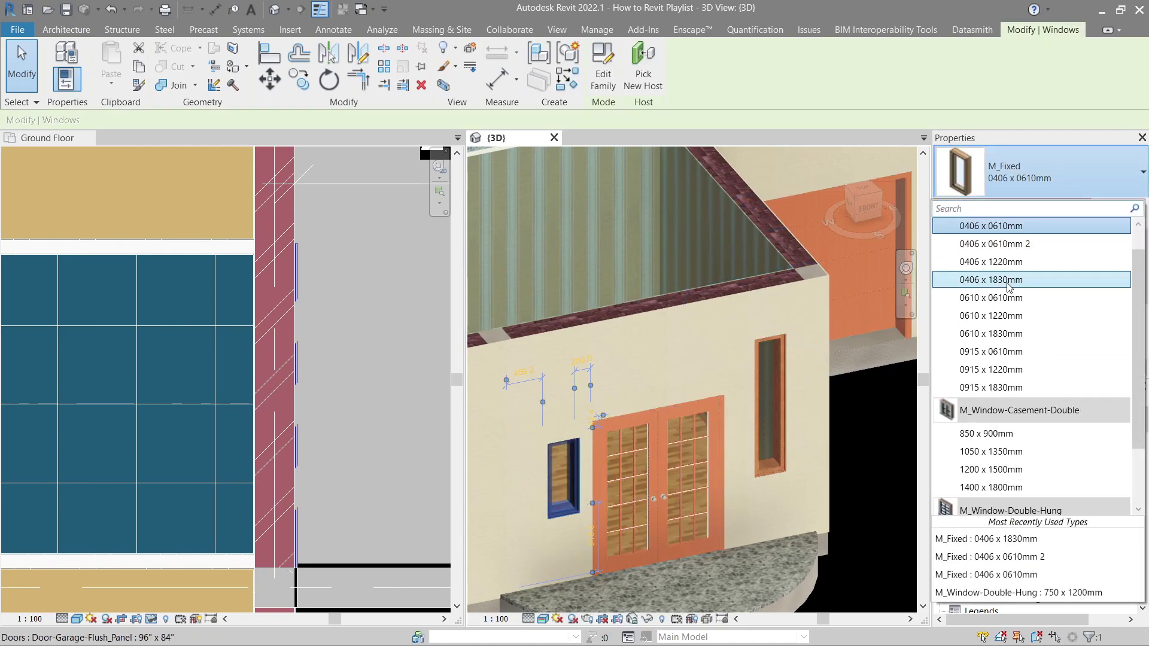
key(Escape)
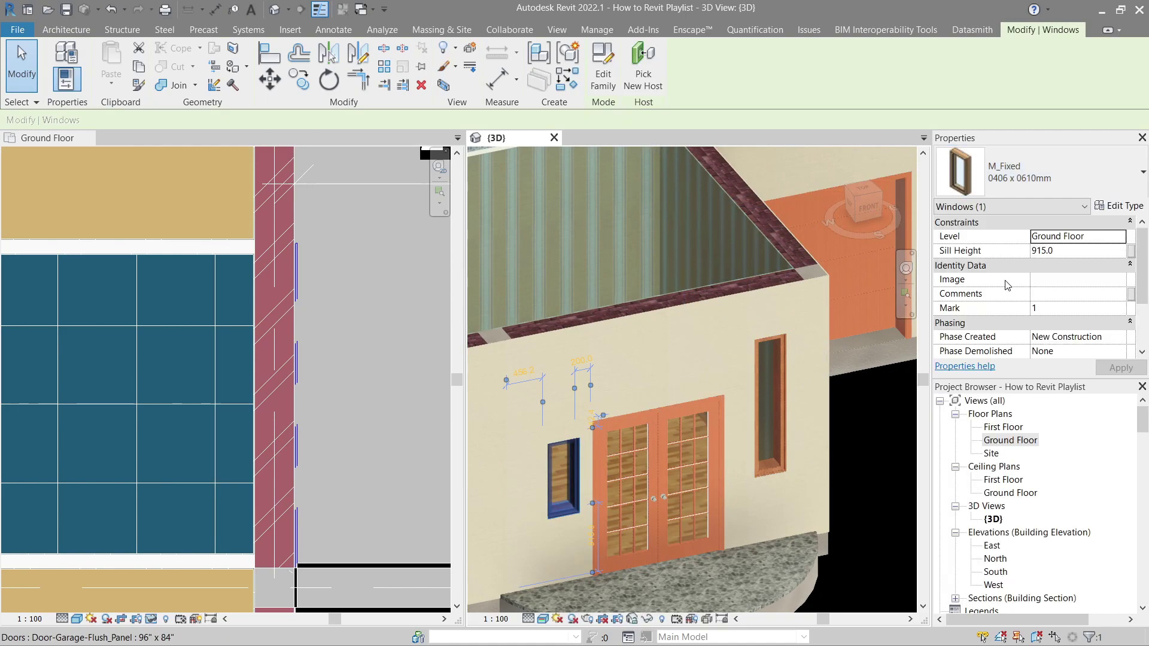
key(Escape)
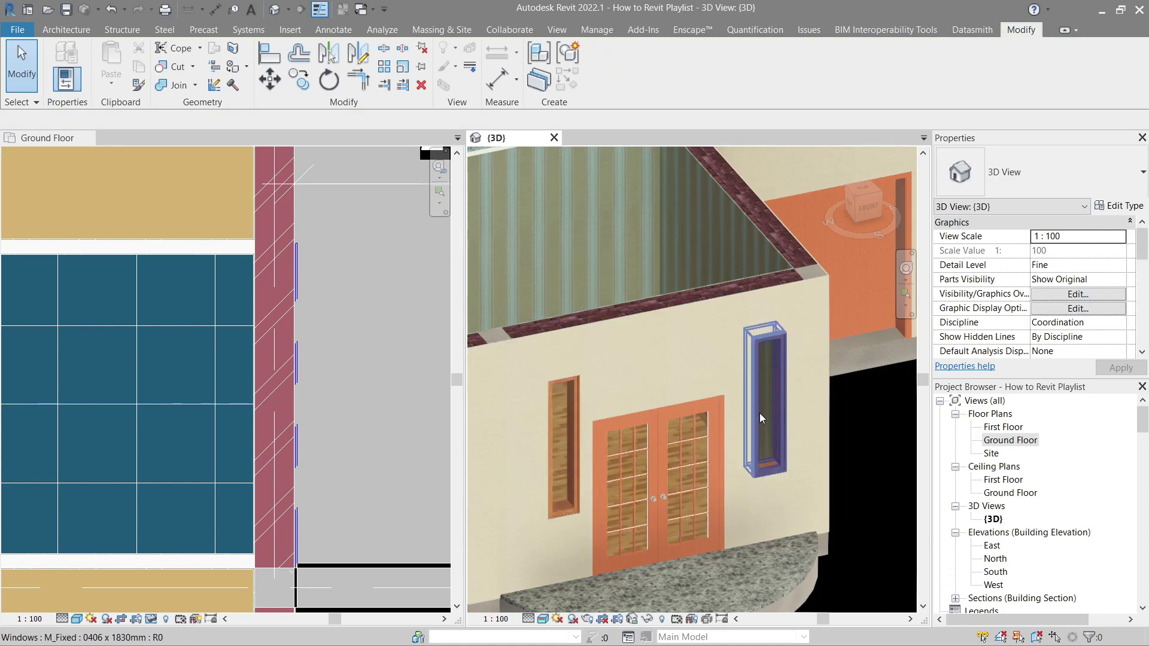
Set the Sill Height of both tall windows flanking the entrance door to 200
click(758, 413)
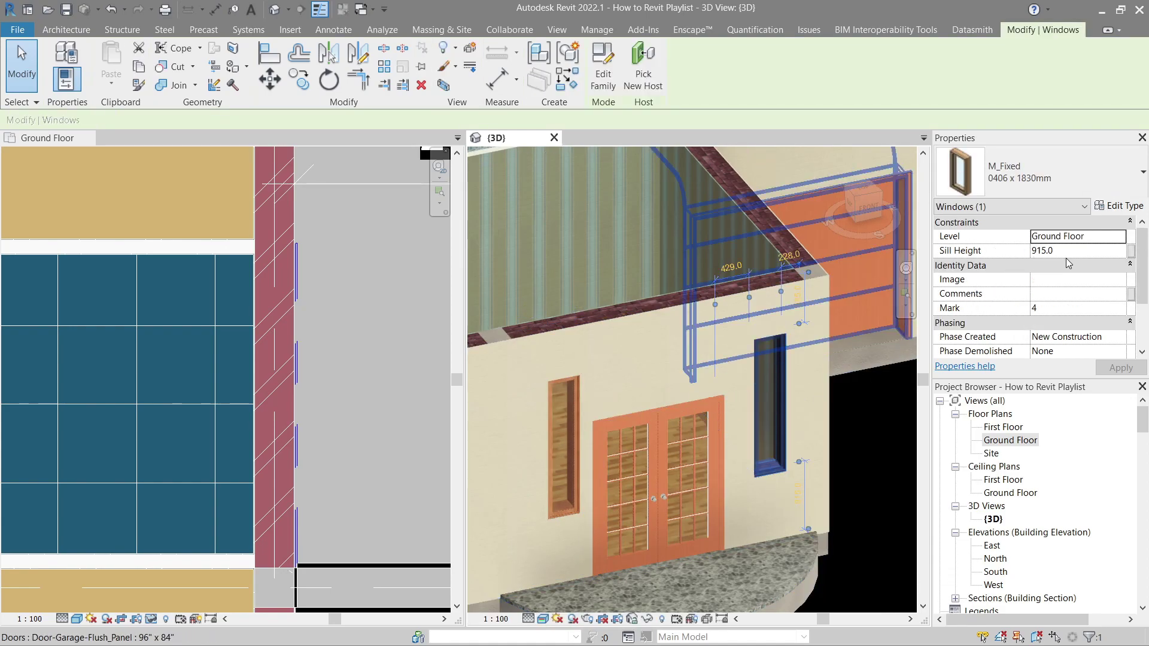
click(1068, 254)
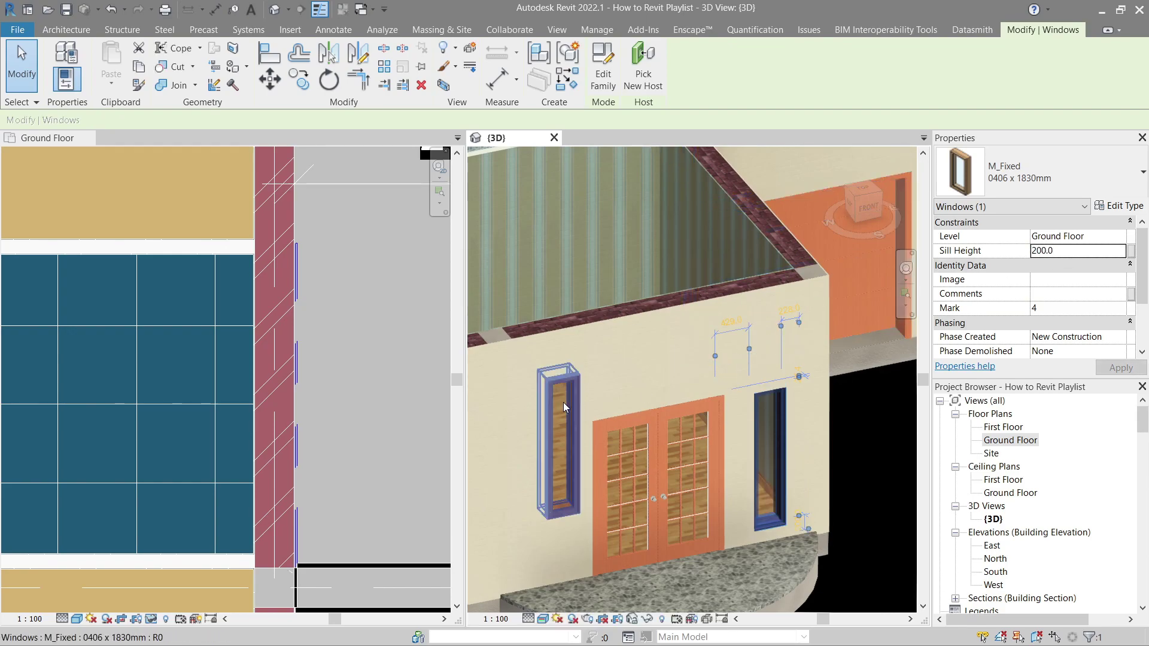
click(559, 440)
click(1072, 254)
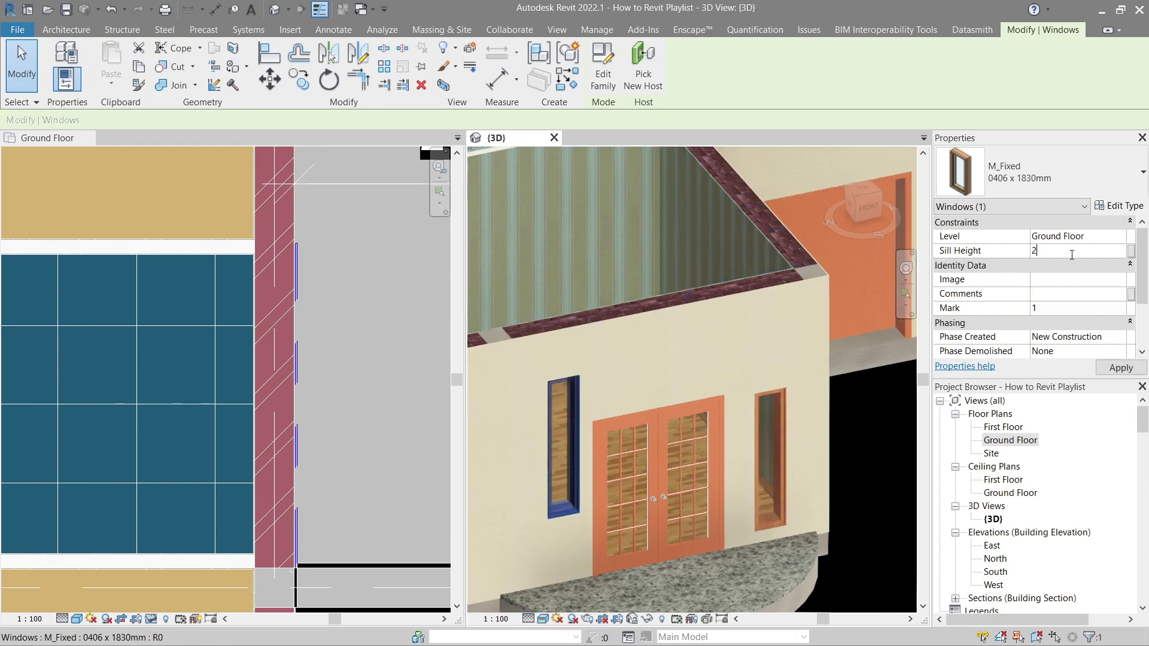
click(117, 499)
In the ground floor plan, dimension the gap between the entrance door and the flanking window farther from the garage
scroll(119, 499, down, 2)
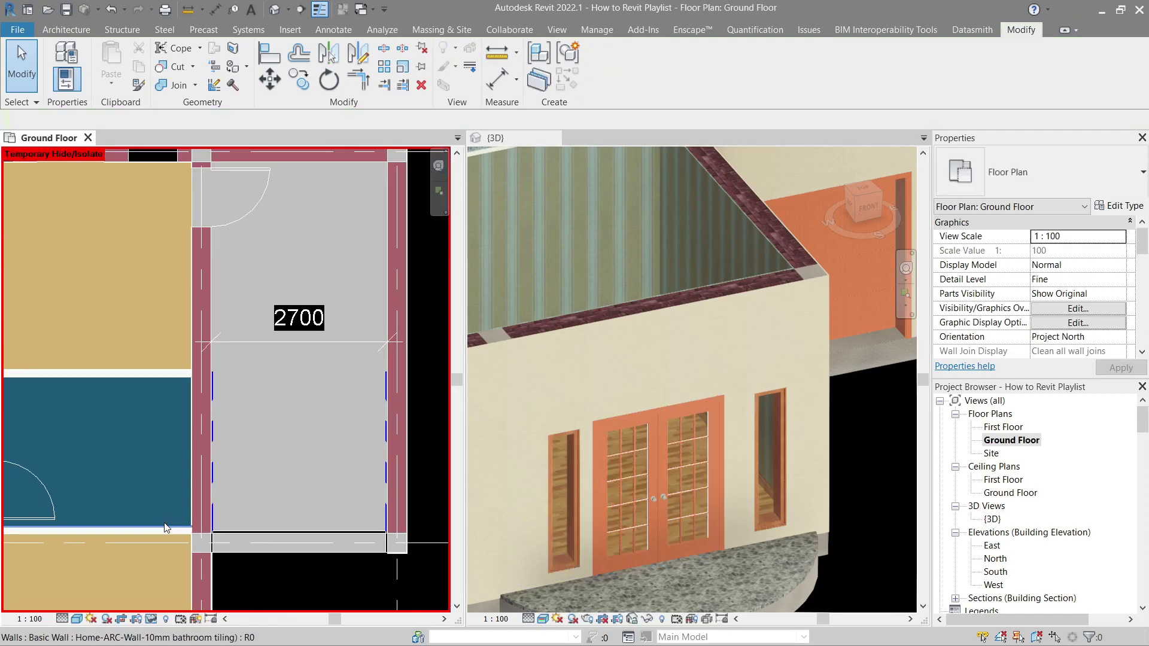
middle_drag(155, 546, 289, 326)
scroll(149, 598, up, 6)
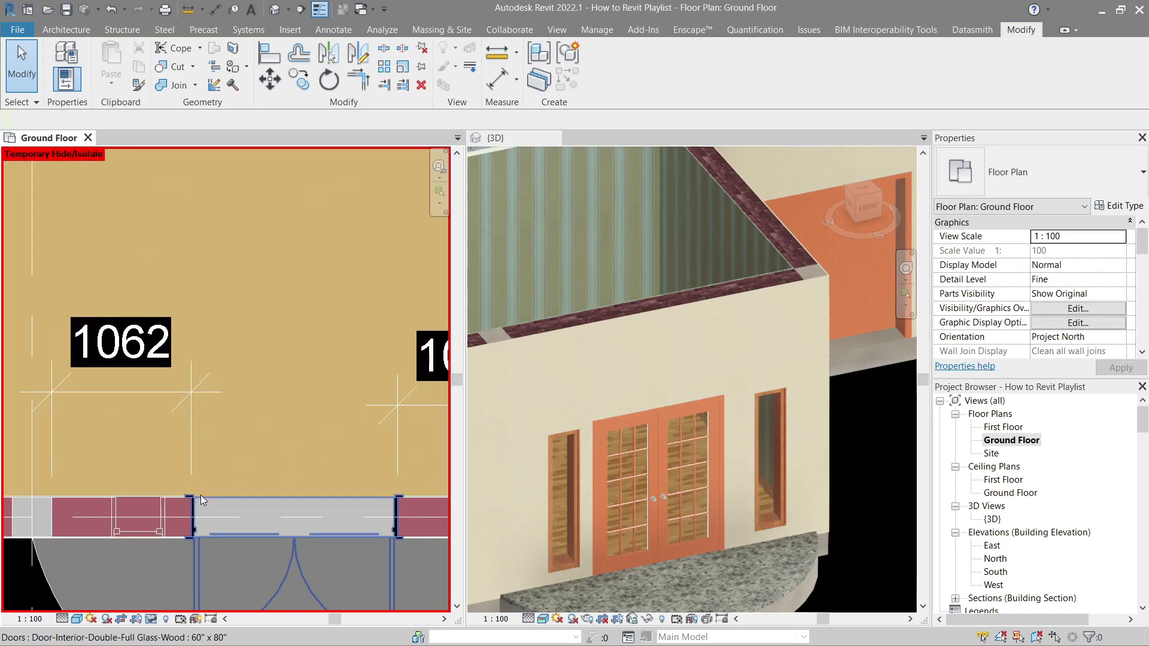
key(d)
key(i)
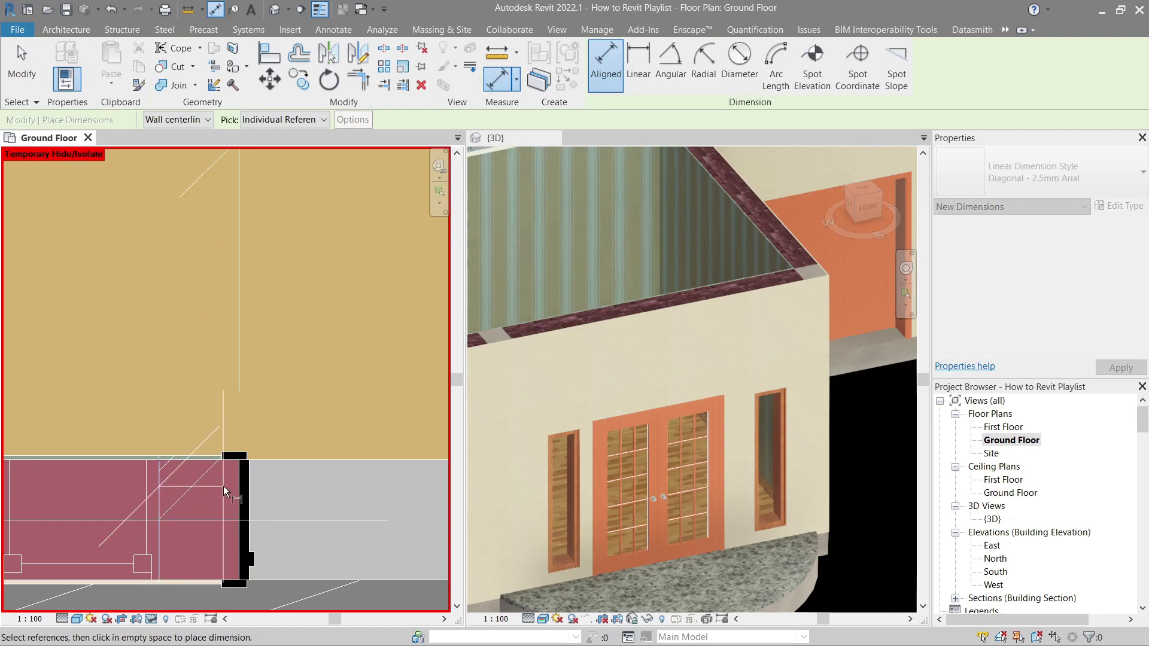
scroll(230, 473, up, 2)
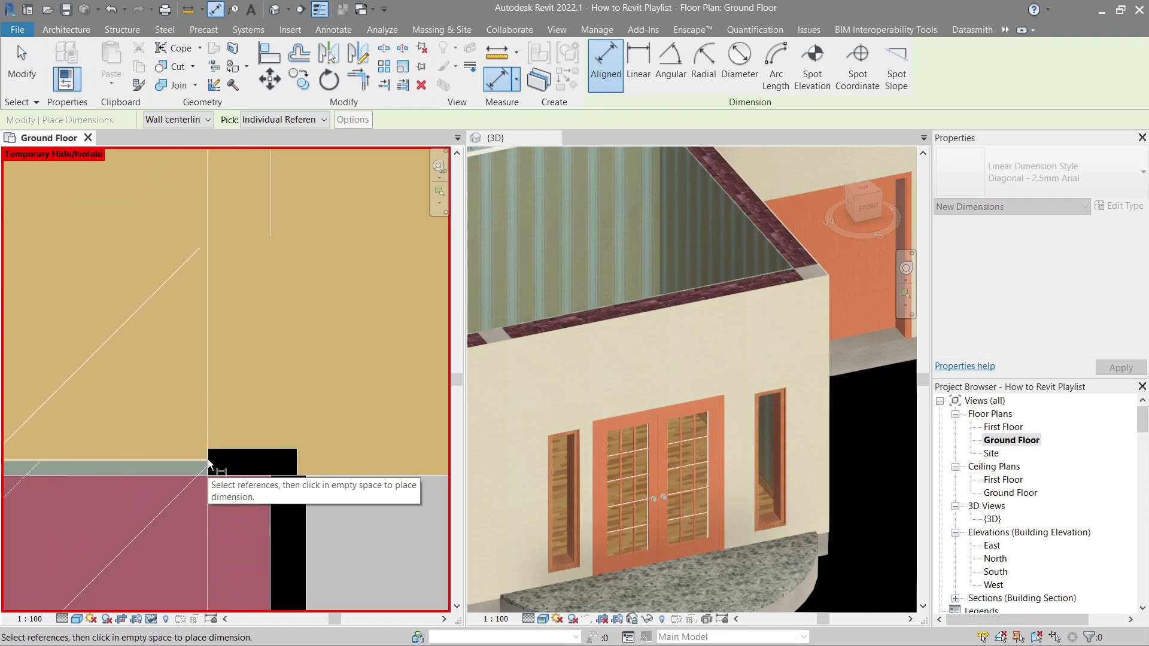
middle_drag(228, 484, 258, 290)
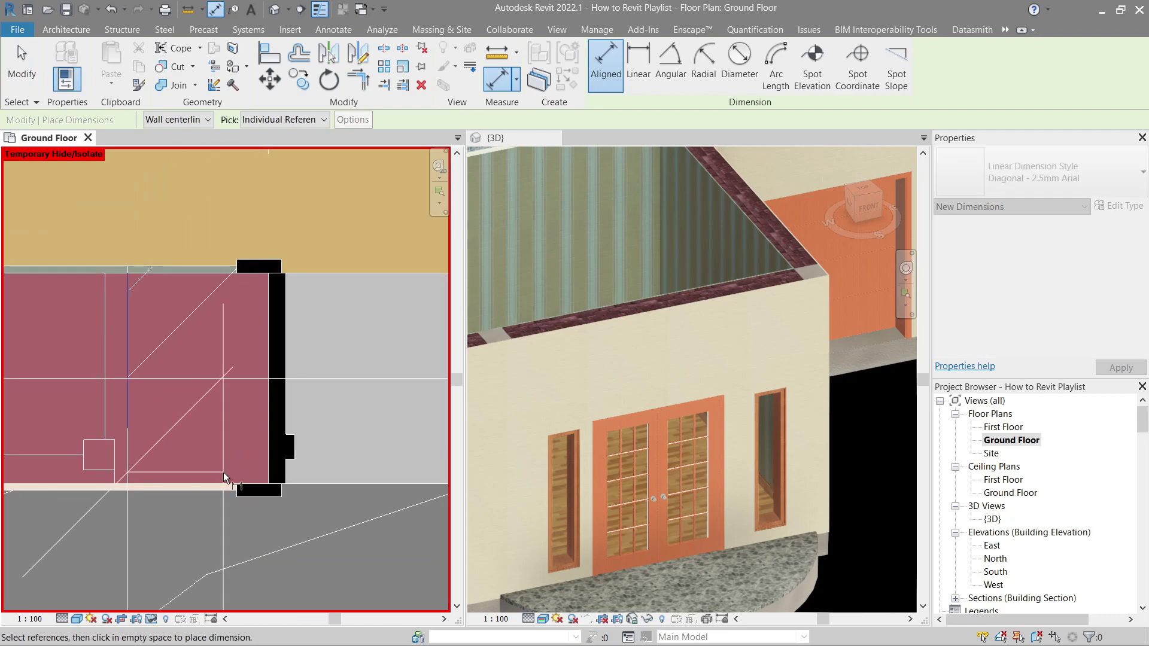
click(271, 428)
scroll(271, 429, down, 4)
click(240, 340)
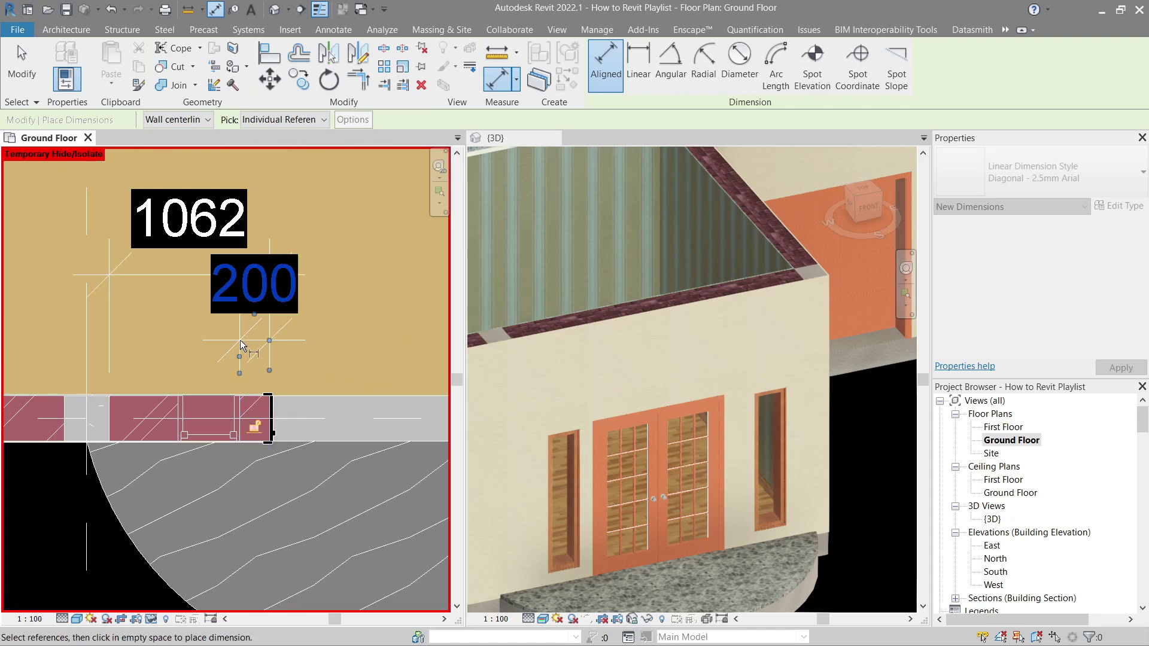
key(Escape)
key(Escape)
Add an aligned dimension between the entrance door and the flanking window on the garage side
middle_drag(427, 380, 194, 422)
key(d)
key(i)
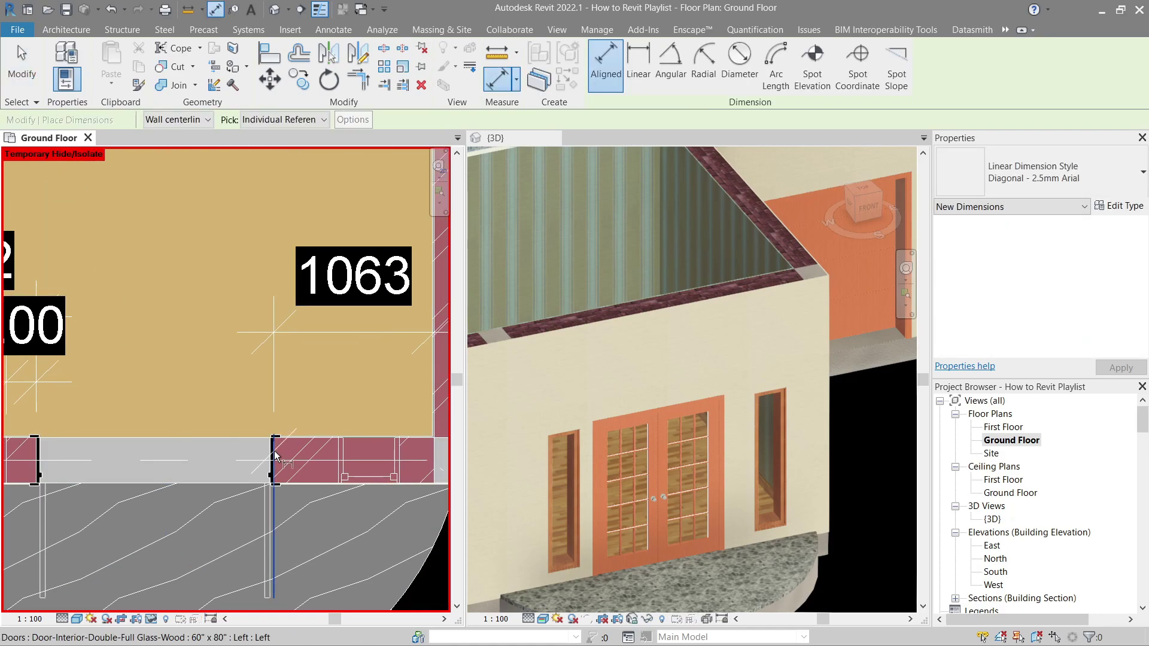
click(275, 452)
click(336, 458)
click(336, 369)
key(Escape)
key(Escape)
Set the distance between the entrance door and the garage-side flanking window to 100
click(396, 465)
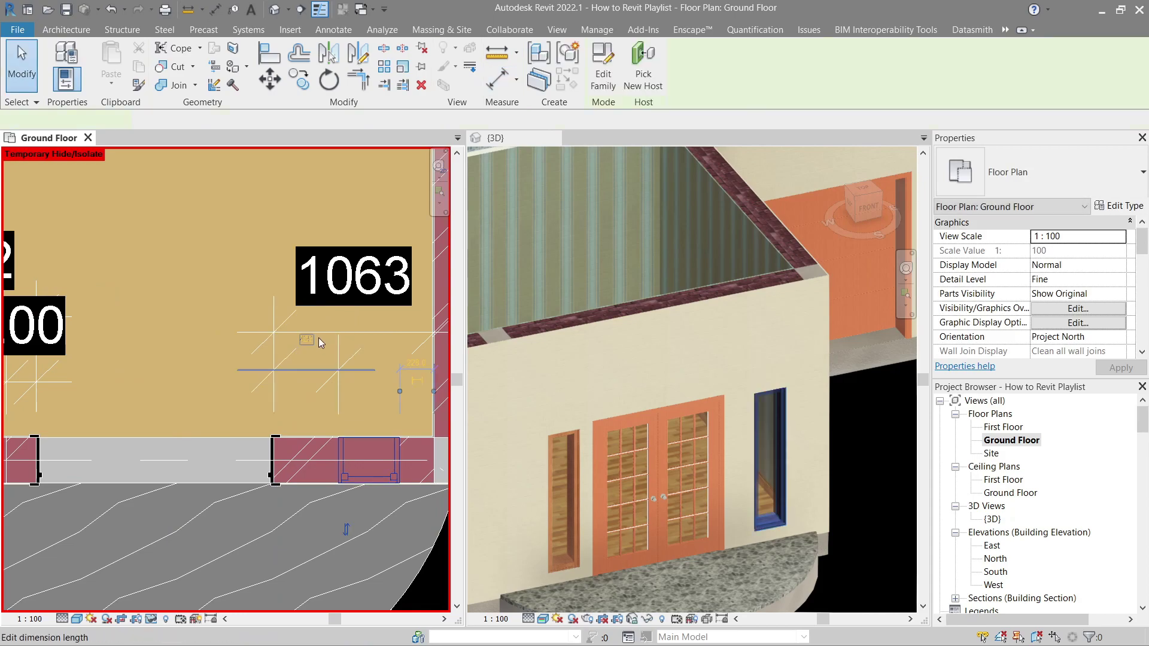
click(317, 339)
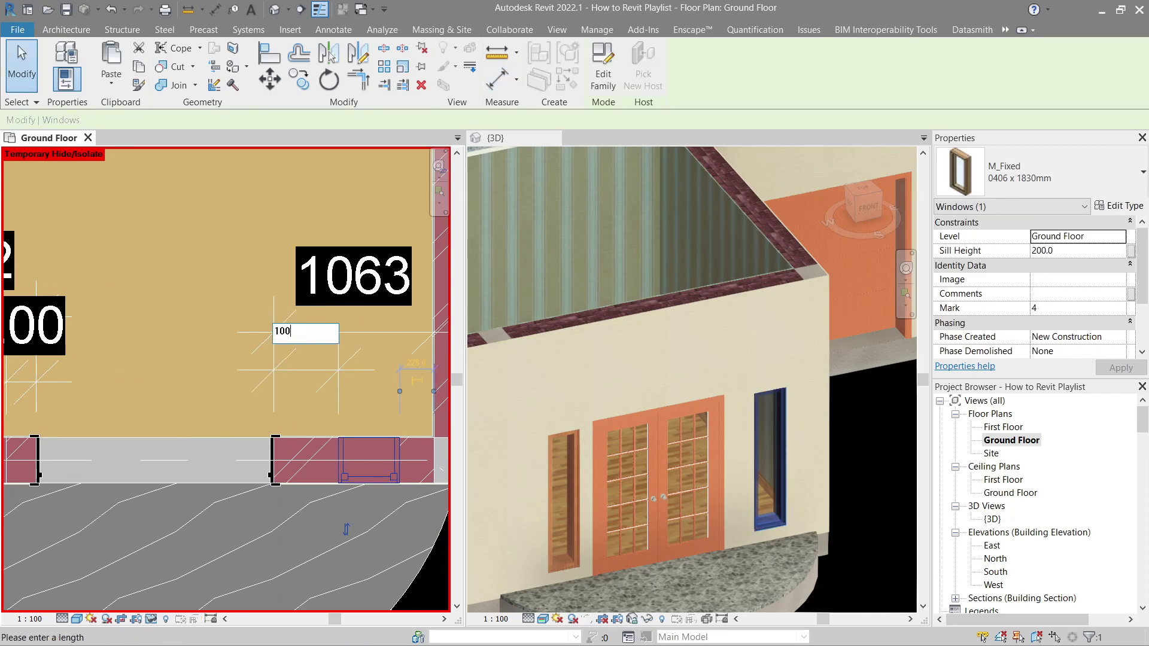
key(Return)
middle_drag(144, 408, 304, 398)
key(Escape)
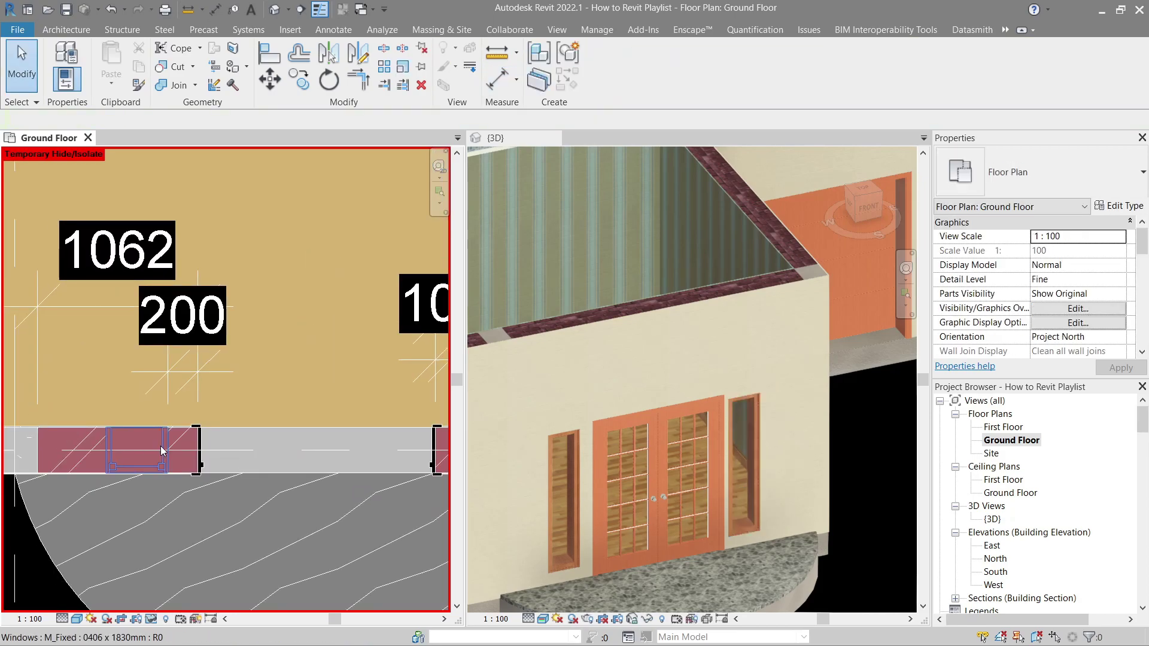
Set the distance between the entrance door and the flanking window farther from the garage to 100
click(162, 451)
click(185, 339)
text(100)
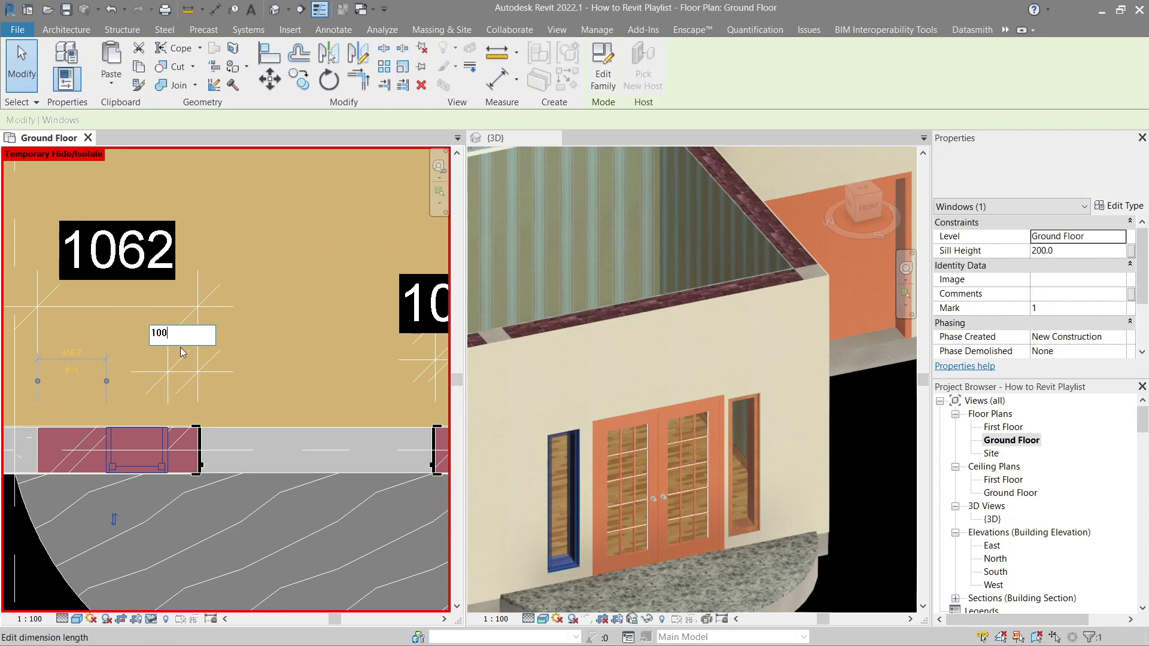
key(Return)
key(Escape)
In the 3D front view, align the top of the window farther from the garage with the entrance door's top edge
shift+middle_drag(664, 458, 888, 242)
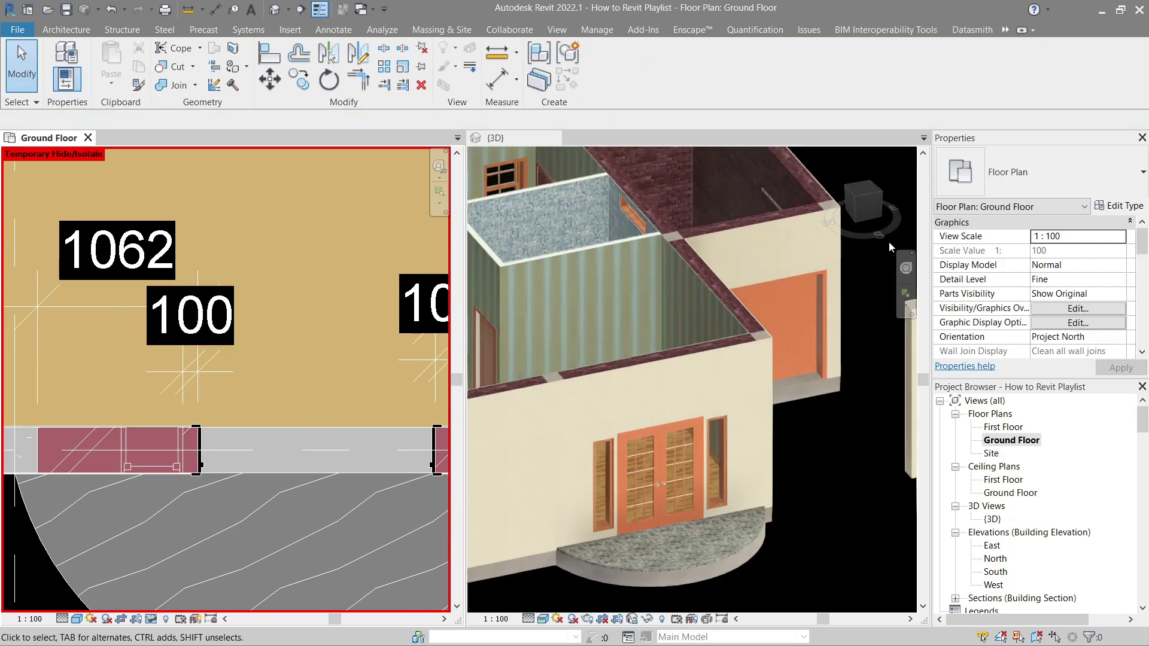
click(862, 214)
scroll(687, 355, up, 10)
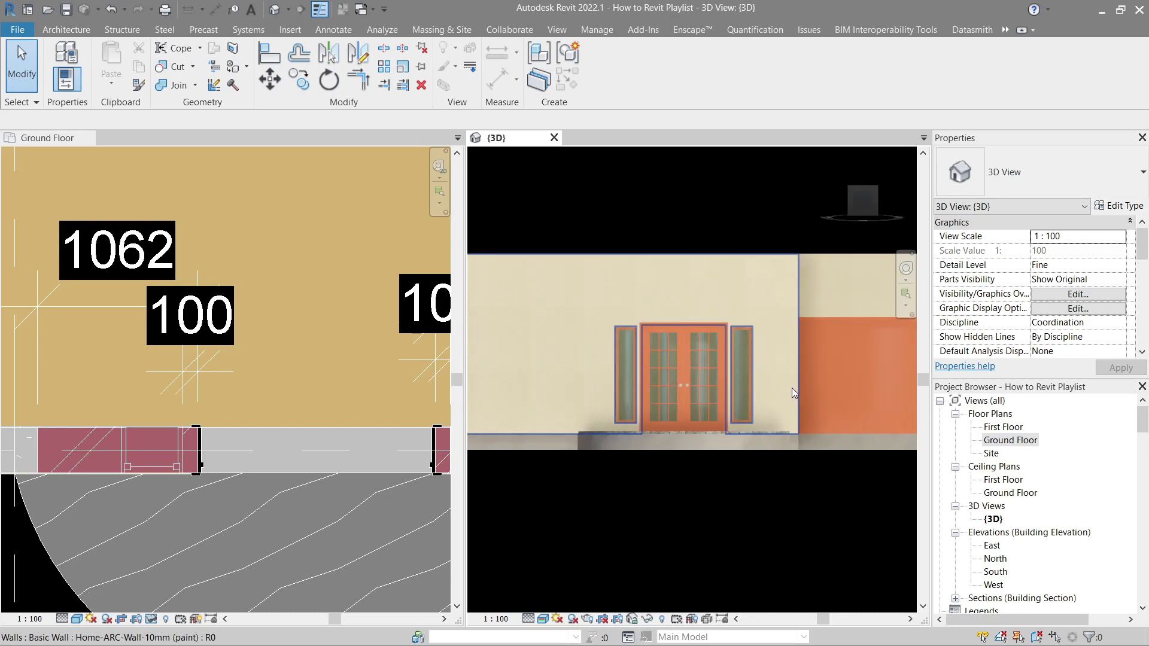
scroll(577, 360, up, 3)
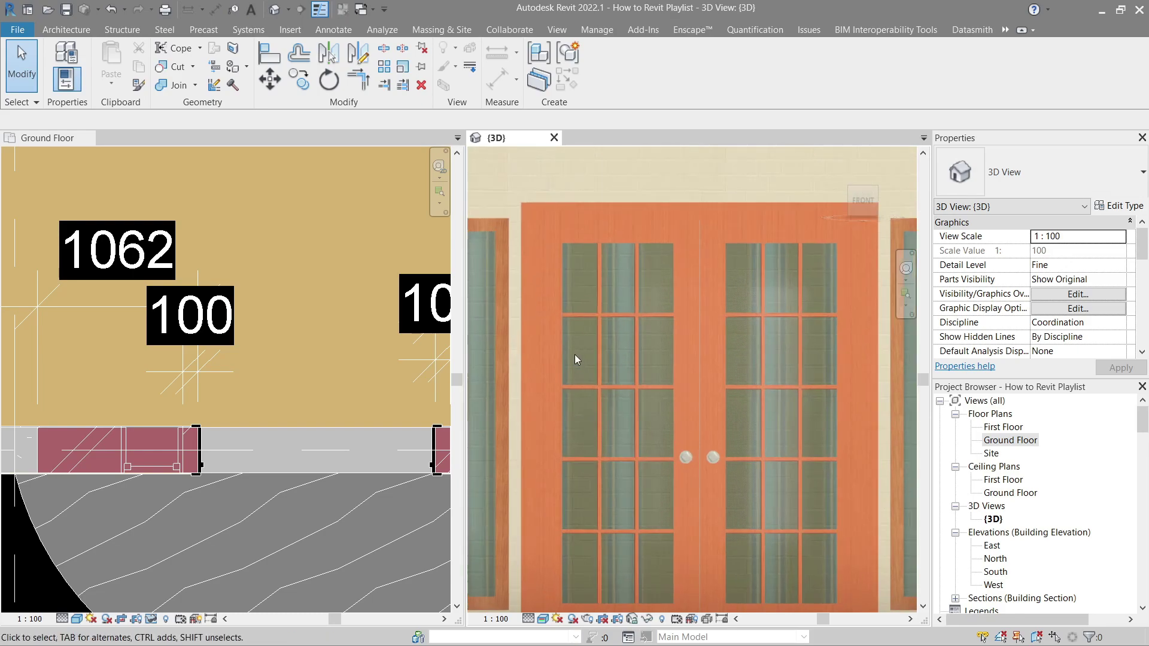
middle_drag(575, 354, 592, 273)
scroll(558, 372, down, 4)
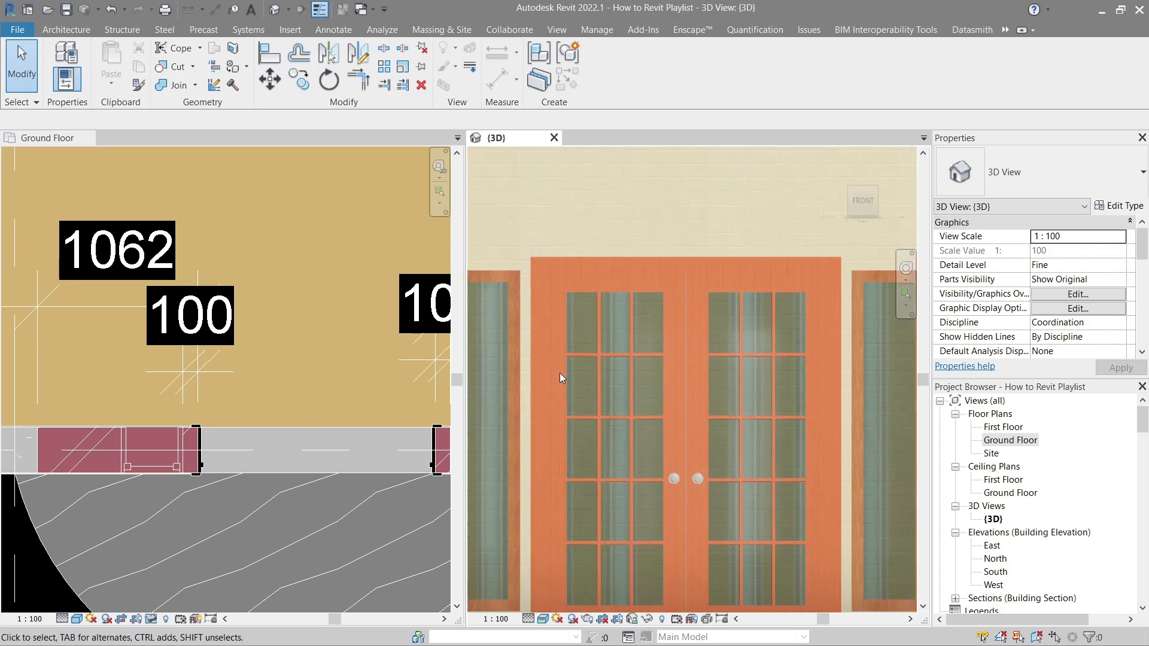
scroll(576, 312, up, 6)
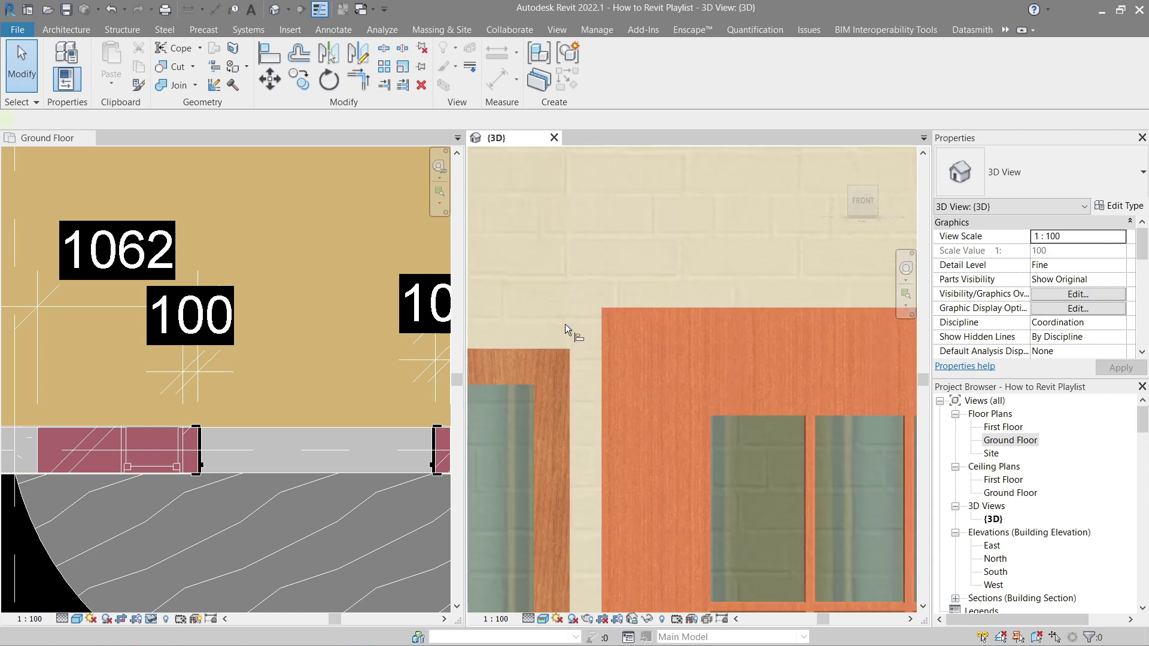
key(a)
key(l)
click(526, 344)
scroll(638, 370, down, 3)
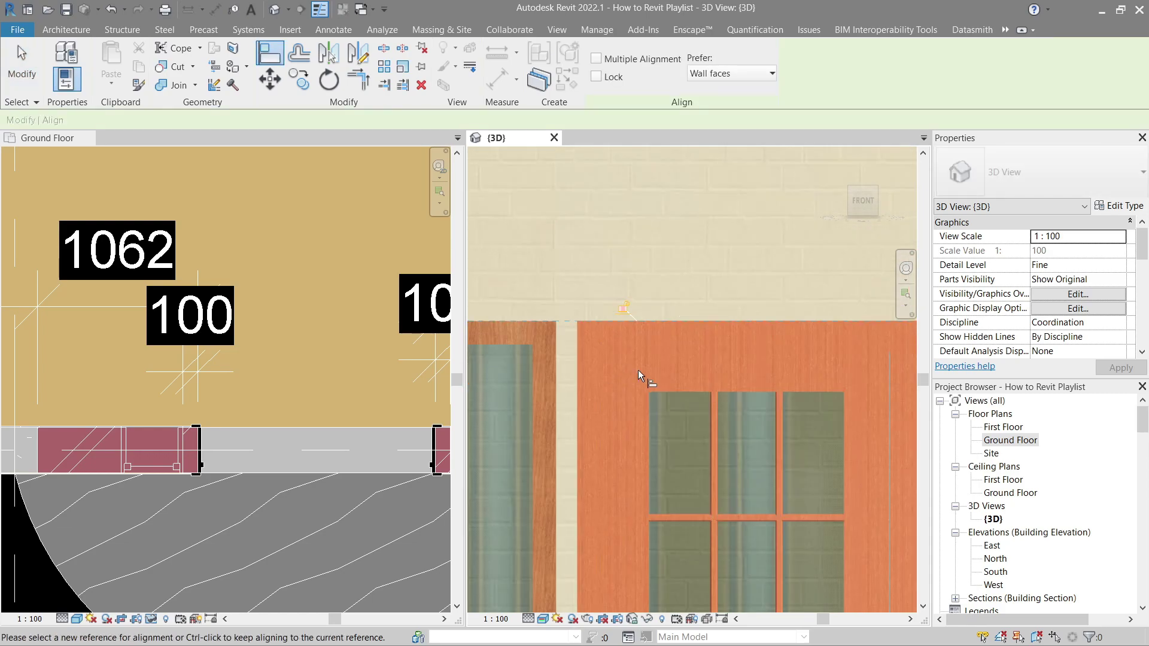
Align the top of the garage-side flanking window with the entrance door's top edge
click(677, 328)
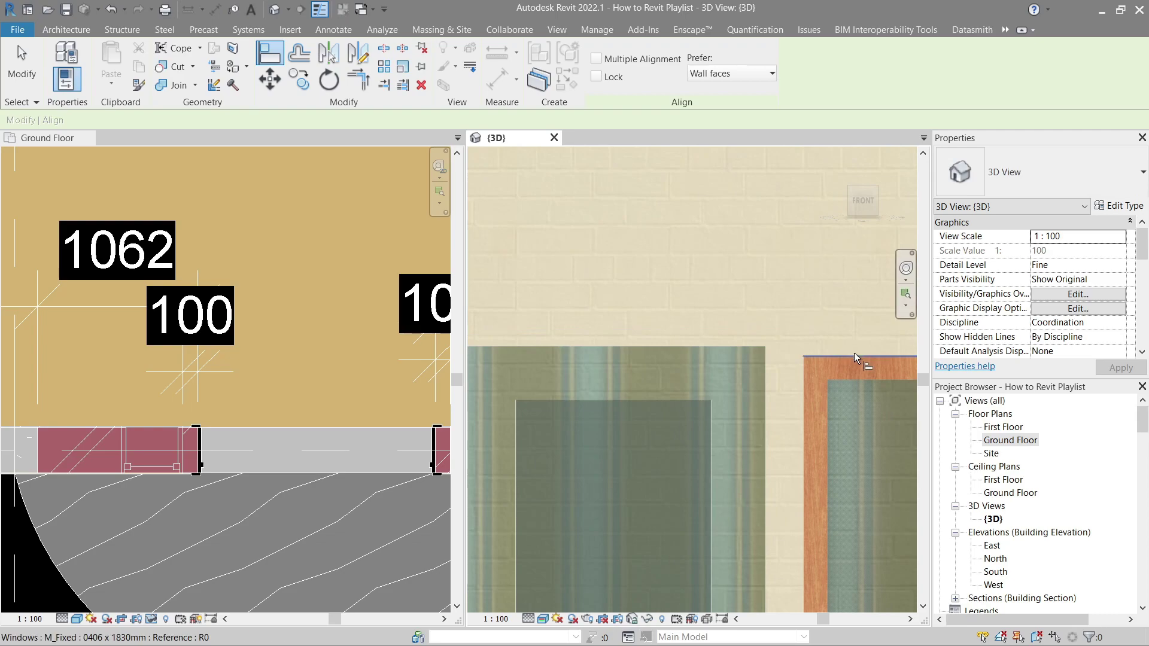
scroll(855, 353, down, 4)
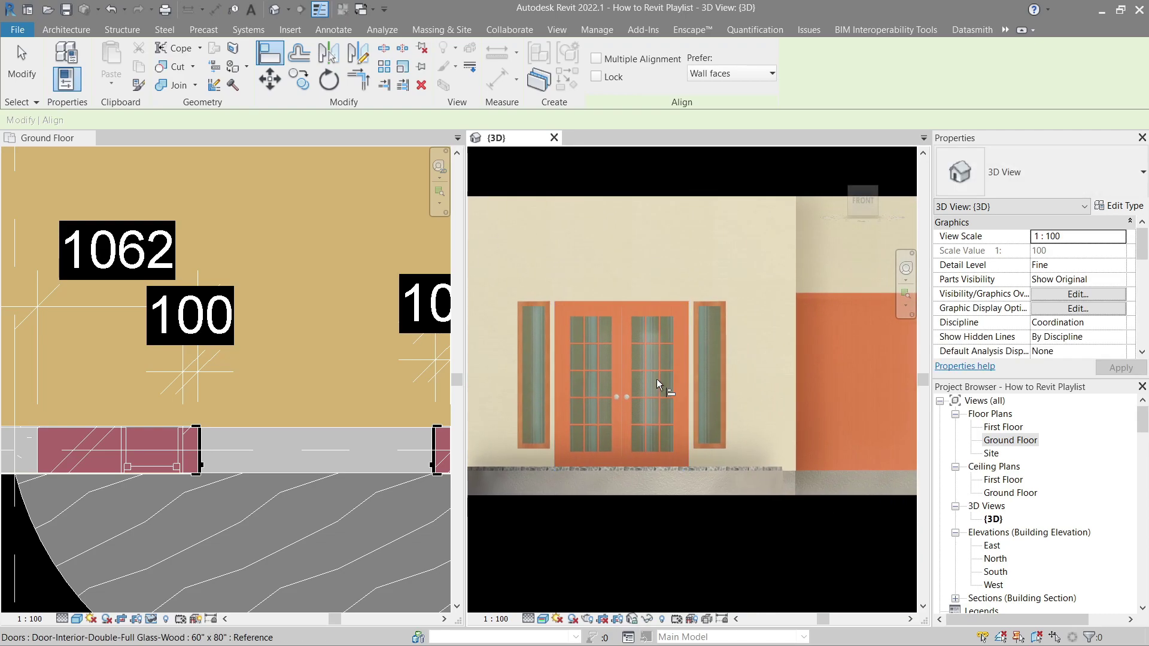
shift+middle_drag(640, 393, 748, 443)
key(Escape)
Create a window similar to the existing double-hung 750 x 1200mm one and place it in the garage's long outer wall
scroll(668, 469, down, 3)
scroll(748, 443, down, 3)
shift+middle_drag(659, 455, 547, 463)
scroll(651, 388, up, 3)
shift+middle_drag(656, 390, 604, 469)
scroll(293, 410, down, 3)
middle_drag(102, 422, 407, 412)
scroll(242, 429, up, 2)
click(210, 397)
key(c)
key(s)
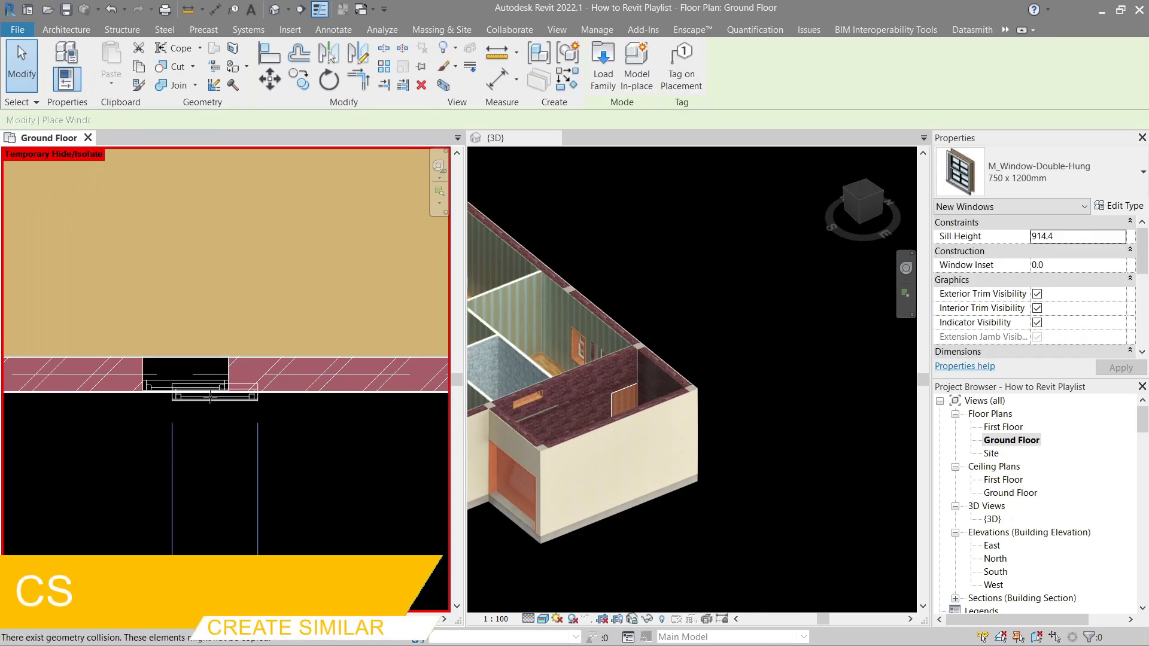
scroll(326, 364, down, 3)
scroll(327, 364, up, 6)
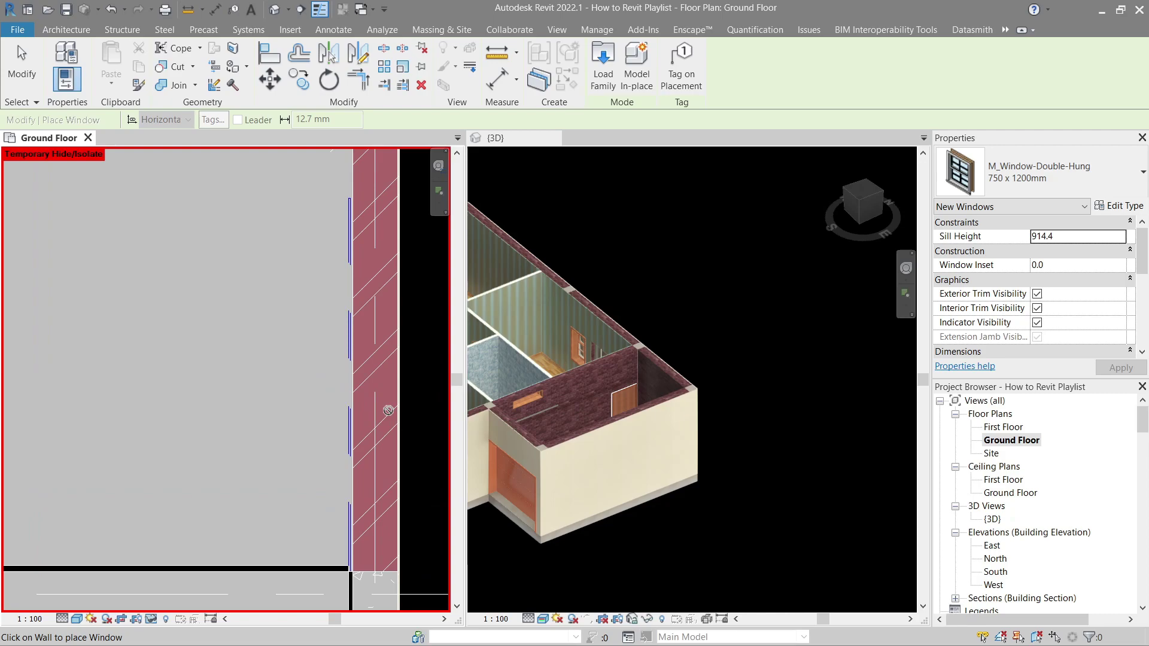
middle_drag(385, 410, 278, 598)
scroll(276, 393, up, 2)
click(268, 387)
Place a second double-hung 750 x 1200mm window farther along the garage's long outer wall
scroll(268, 387, down, 2)
middle_drag(285, 365, 285, 410)
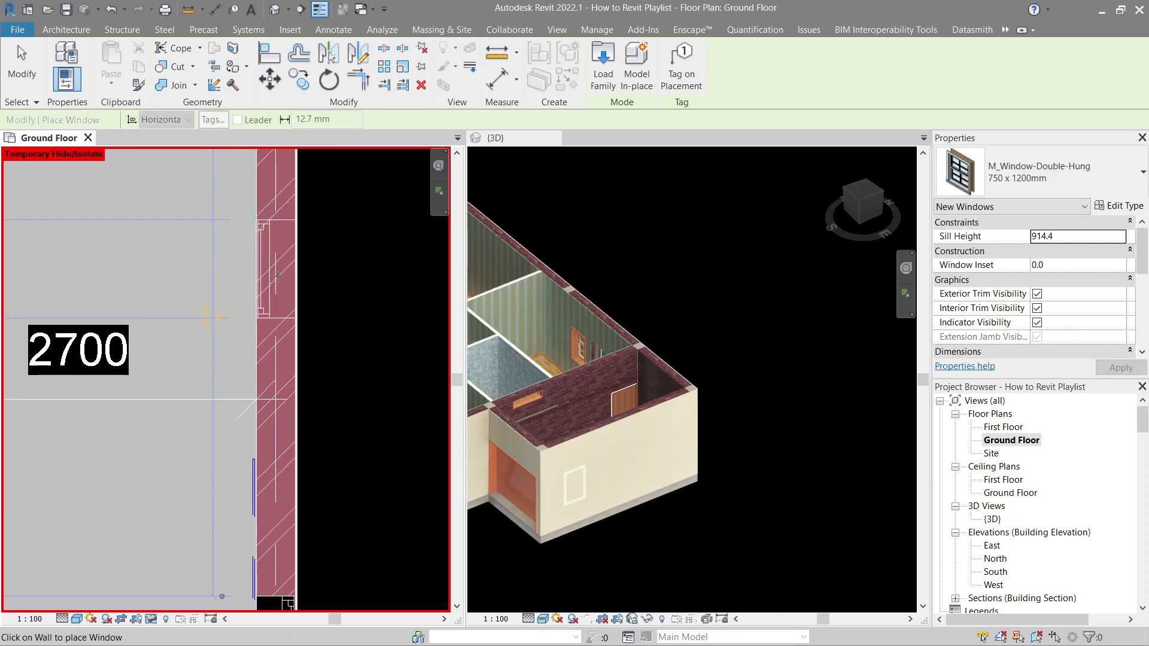
middle_drag(277, 276, 275, 502)
scroll(266, 459, up, 2)
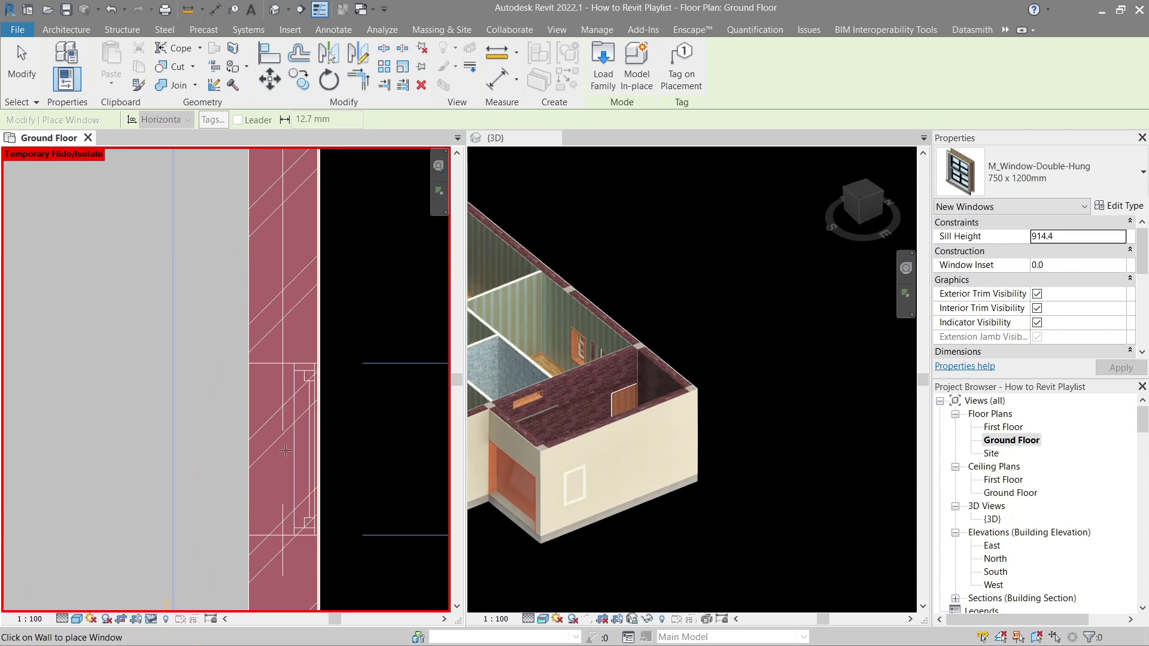
click(285, 448)
Join the garage's long outer brick wall to its 10mm paint finish wall at the windows
scroll(329, 361, up, 2)
key(j)
key(g)
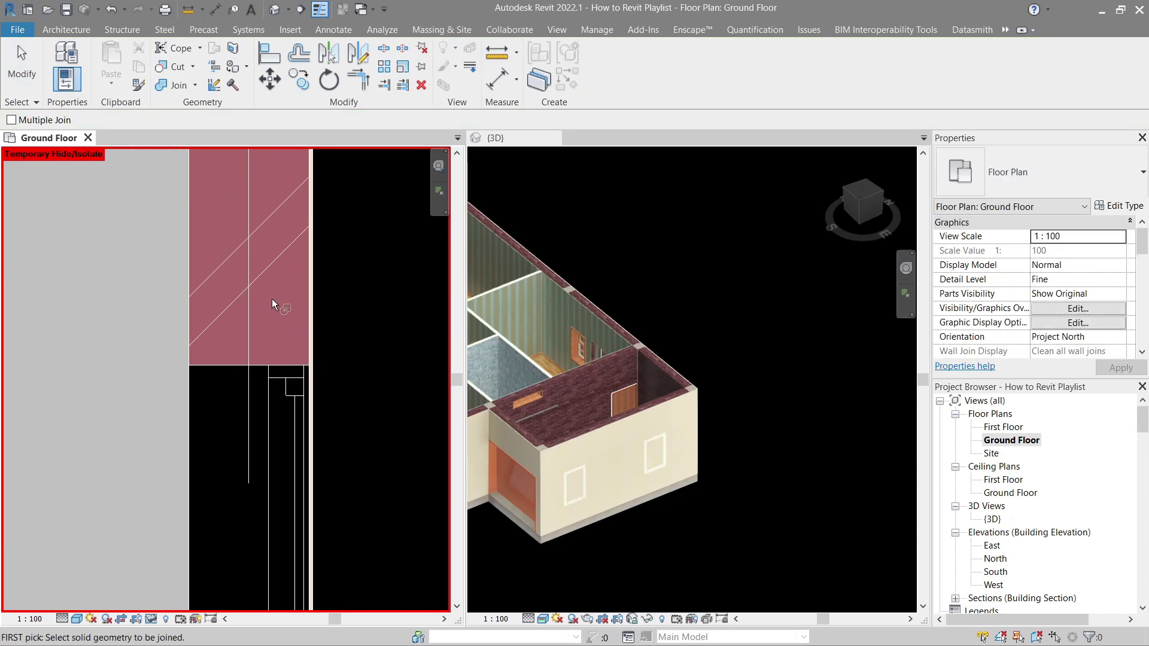
click(253, 275)
click(320, 302)
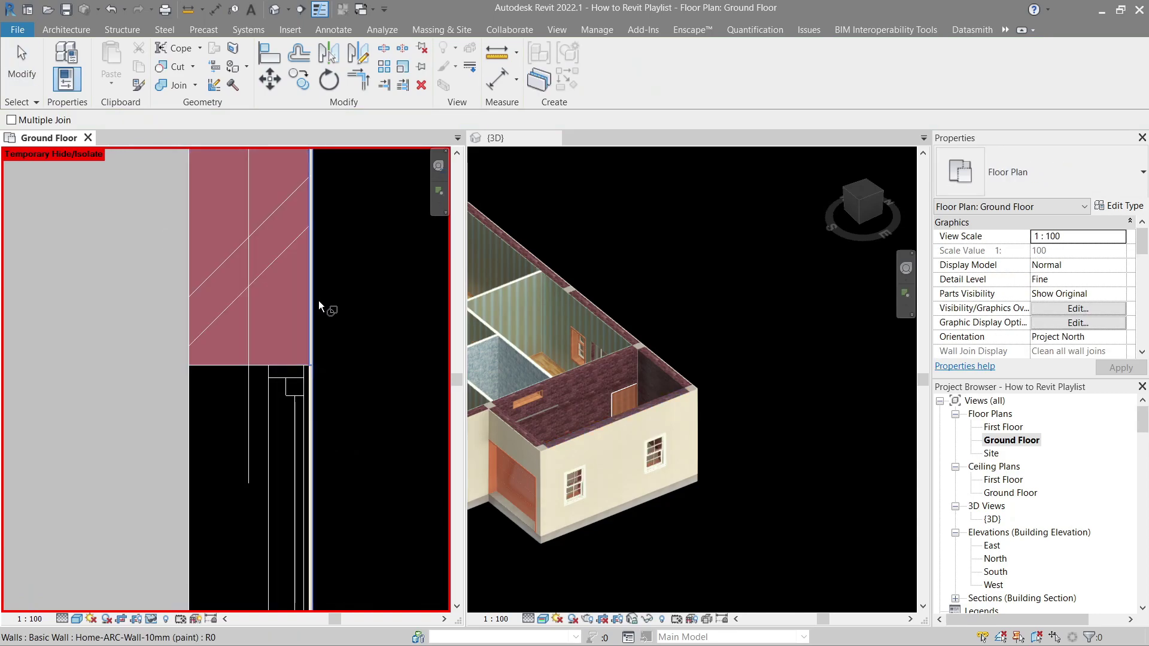
scroll(325, 347, down, 3)
key(Escape)
Add an aligned dimension from the garage's rear inner corner to the near edge of the rear double-hung window
scroll(325, 347, up, 5)
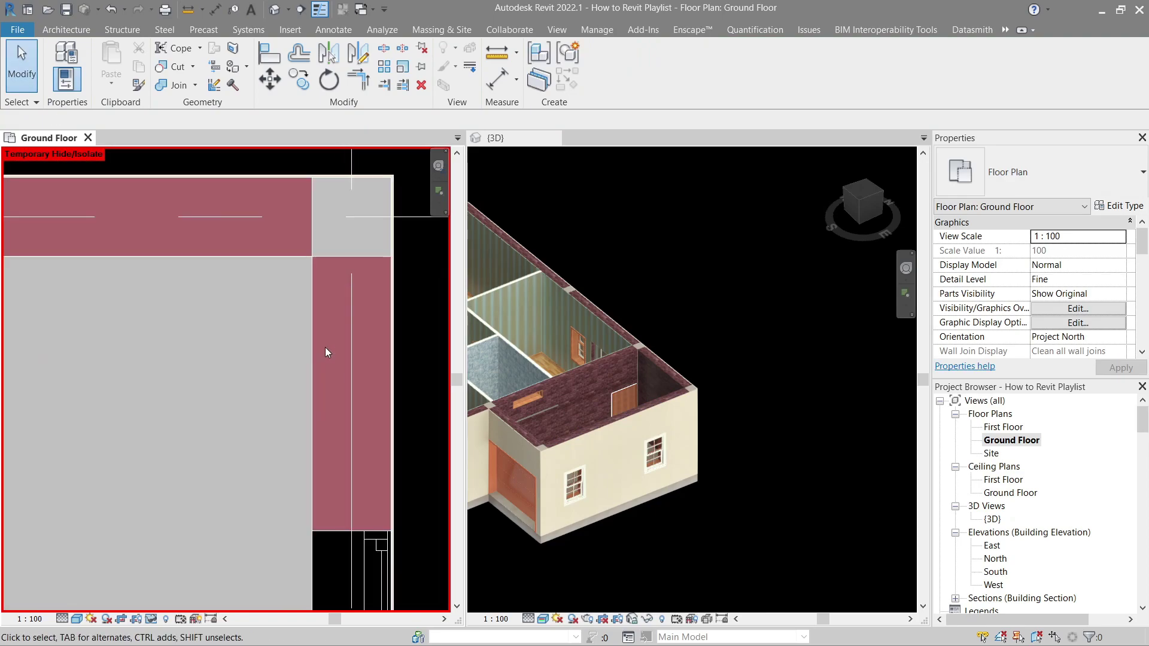
scroll(325, 347, up, 1)
key(d)
key(i)
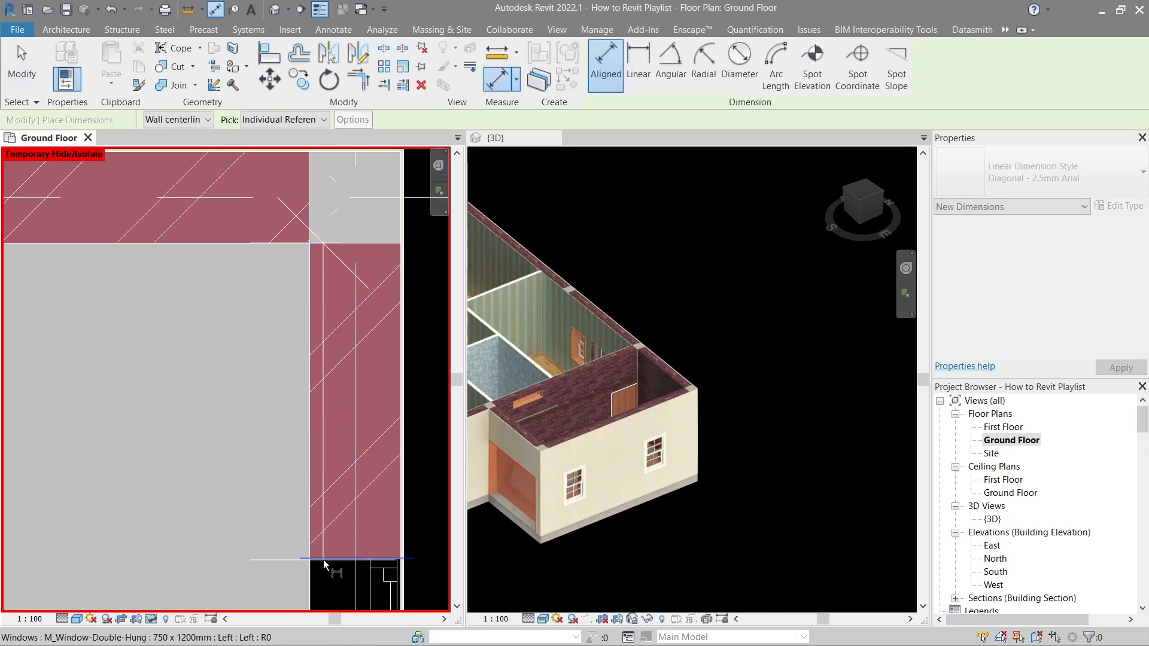
scroll(324, 558, down, 3)
middle_drag(324, 558, 298, 458)
click(239, 457)
Add an aligned dimension from the garage's front corner to the near edge of the window closest to the garage door
middle_drag(256, 602, 268, 275)
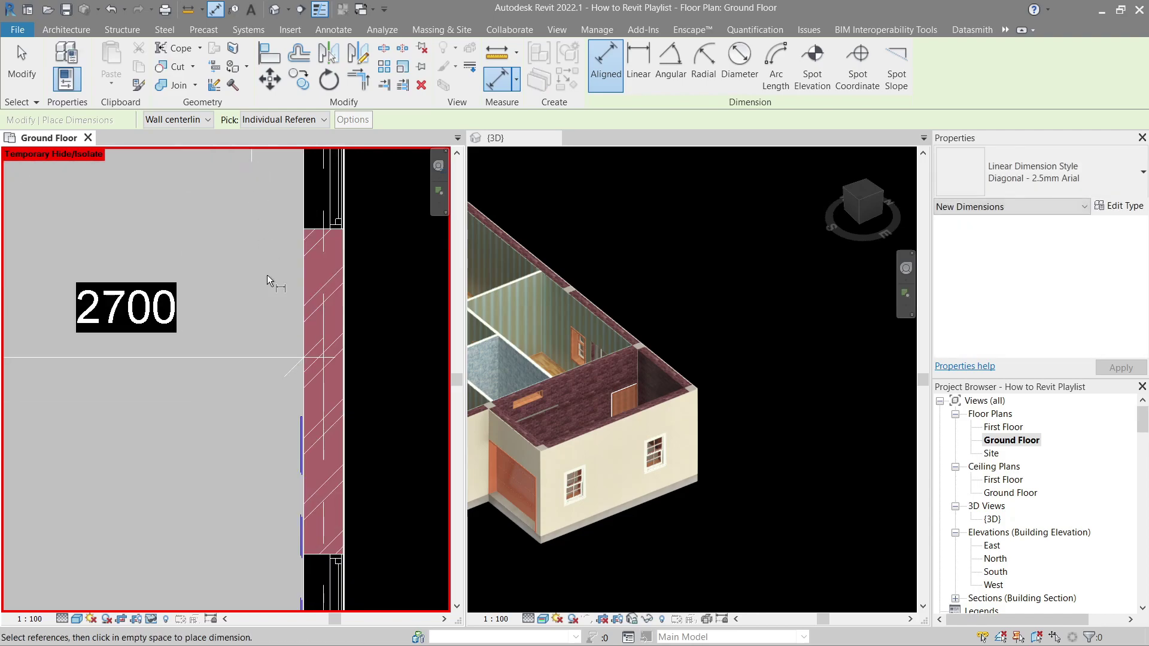
scroll(266, 275, down, 3)
middle_drag(273, 439, 274, 330)
scroll(277, 353, up, 5)
key(Escape)
key(d)
key(i)
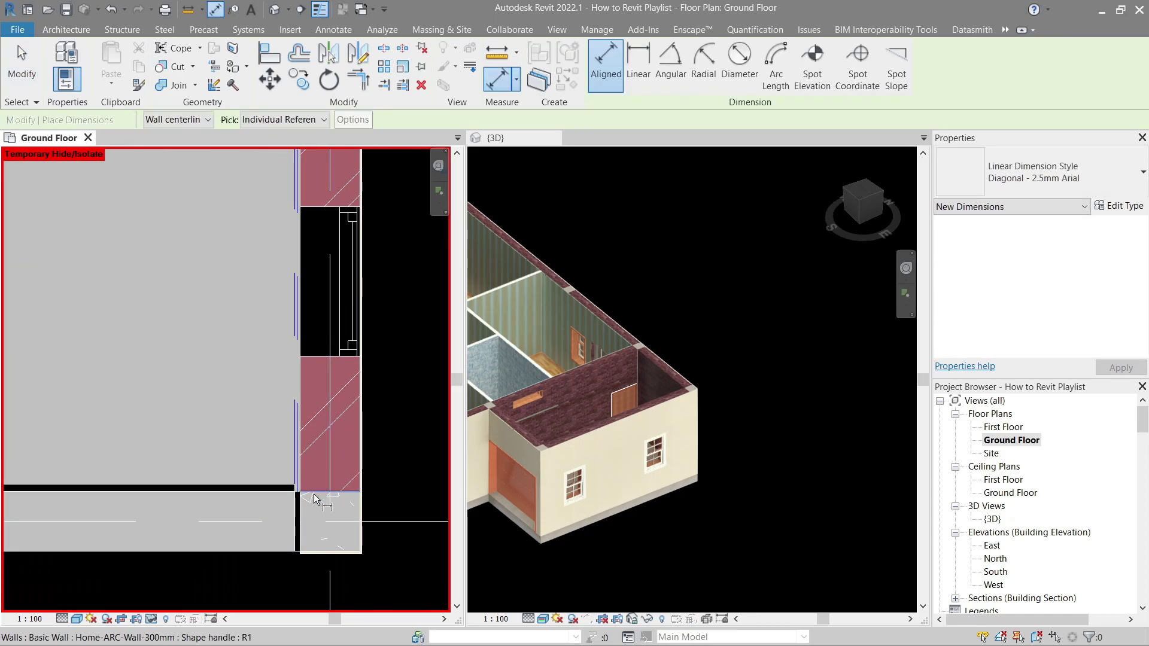
click(314, 494)
scroll(315, 360, down, 1)
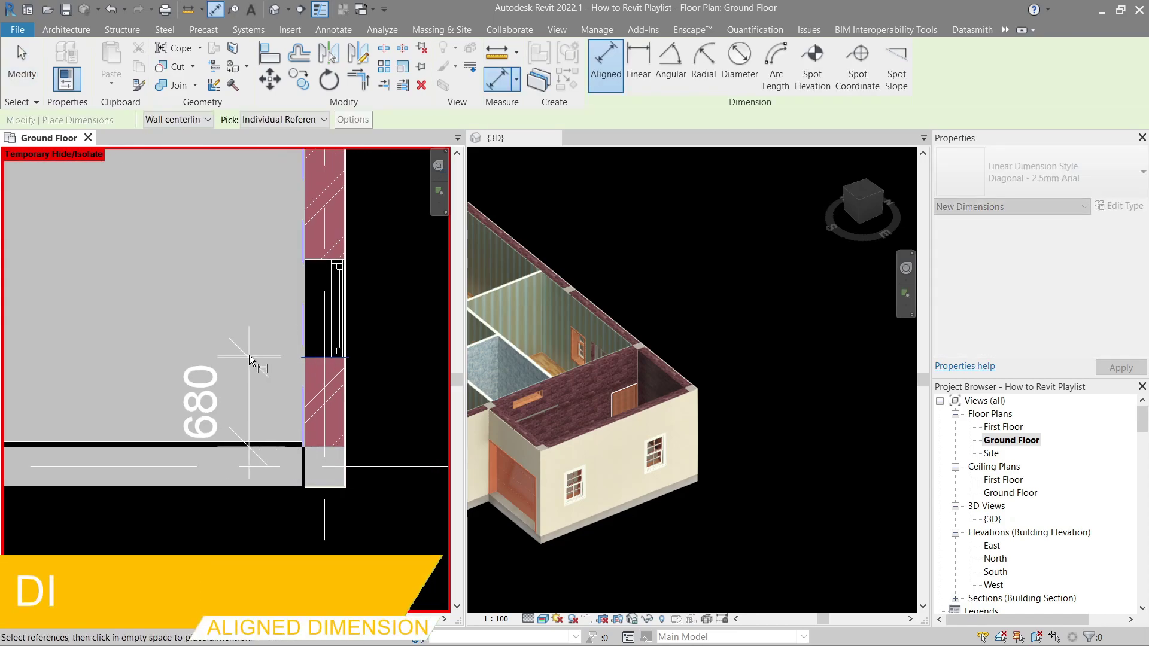
click(249, 356)
key(Escape)
Move the window nearest the garage door along its wall so it sits 1000 mm from the front corner
click(325, 316)
key(Escape)
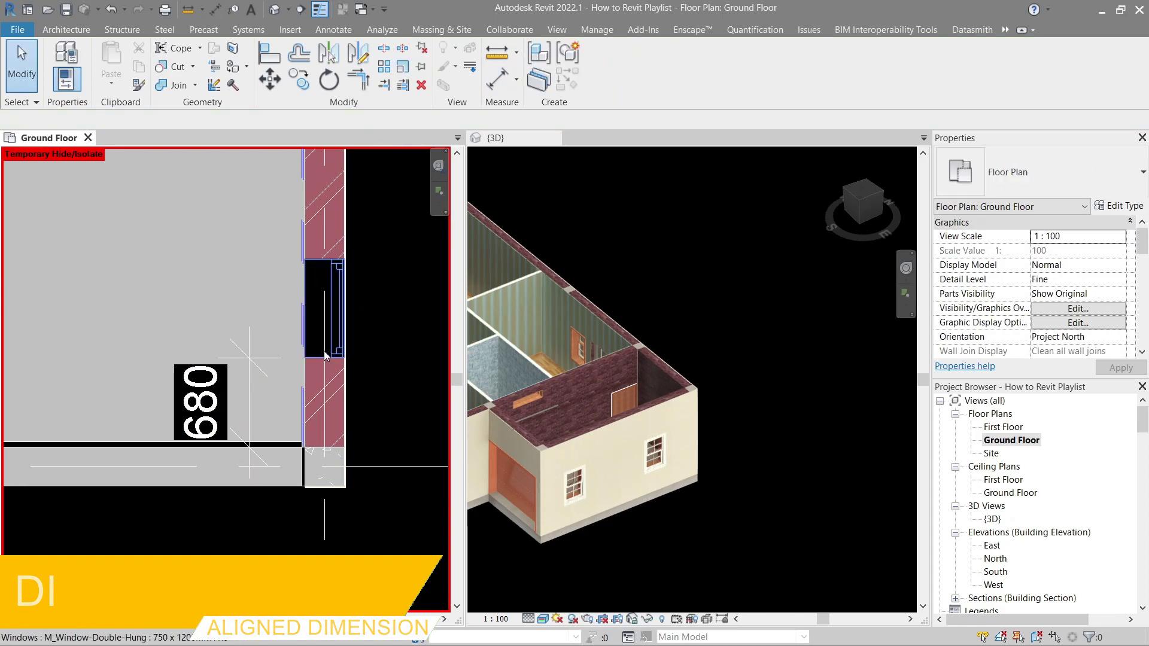
click(326, 355)
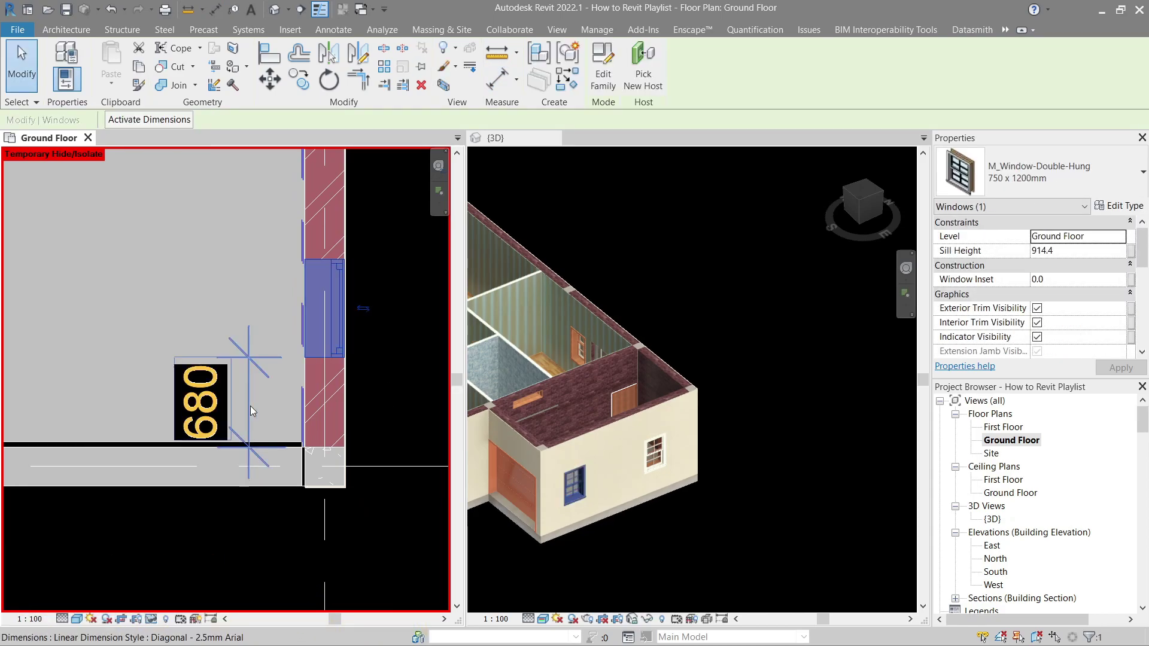
key(Escape)
click(321, 309)
key(m)
key(v)
click(389, 392)
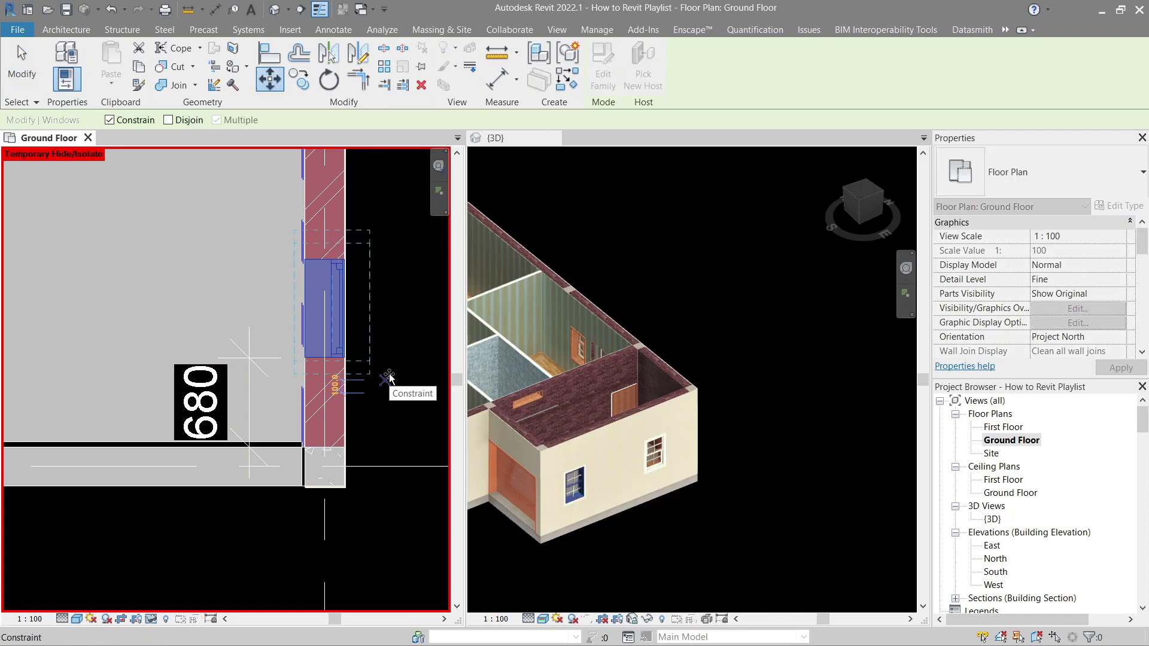
key(Return)
key(Escape)
Move the garage's rear double-hung window along the outer wall so it sits 1000 mm from the rear corner
scroll(389, 378, down, 2)
middle_drag(371, 360, 375, 640)
click(356, 427)
scroll(356, 427, up, 2)
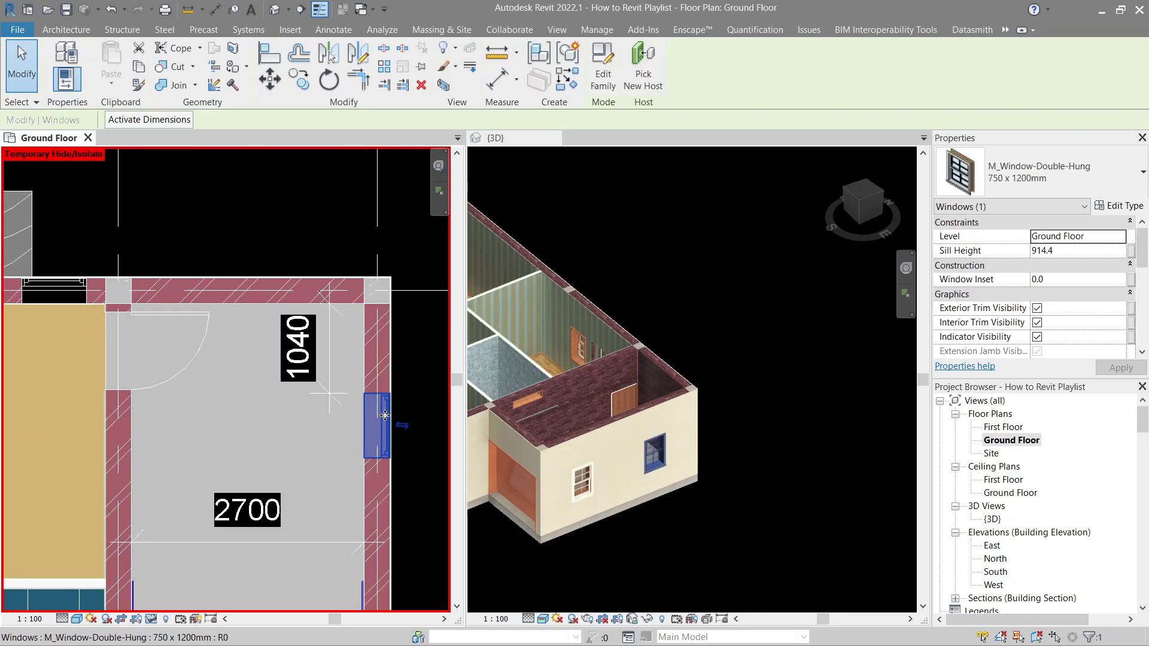
key(m)
key(v)
key(Return)
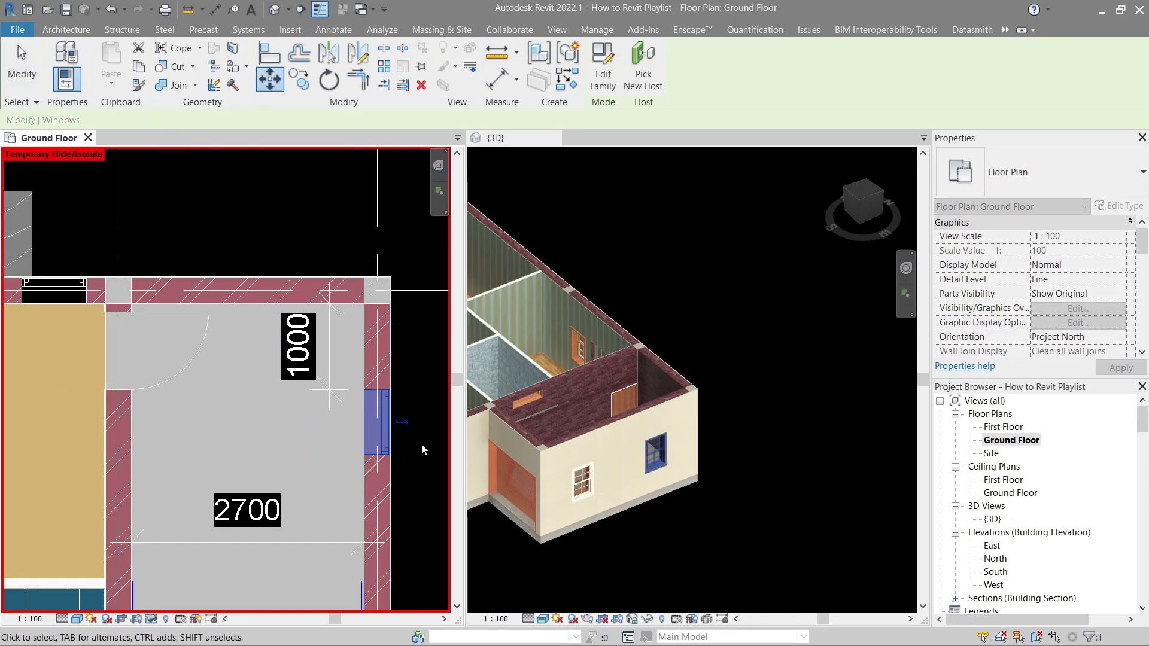
key(Escape)
Delete the two window spacing dimensions and the garage width dimension from the ground floor plan
scroll(610, 499, down, 1)
click(623, 506)
scroll(579, 474, up, 3)
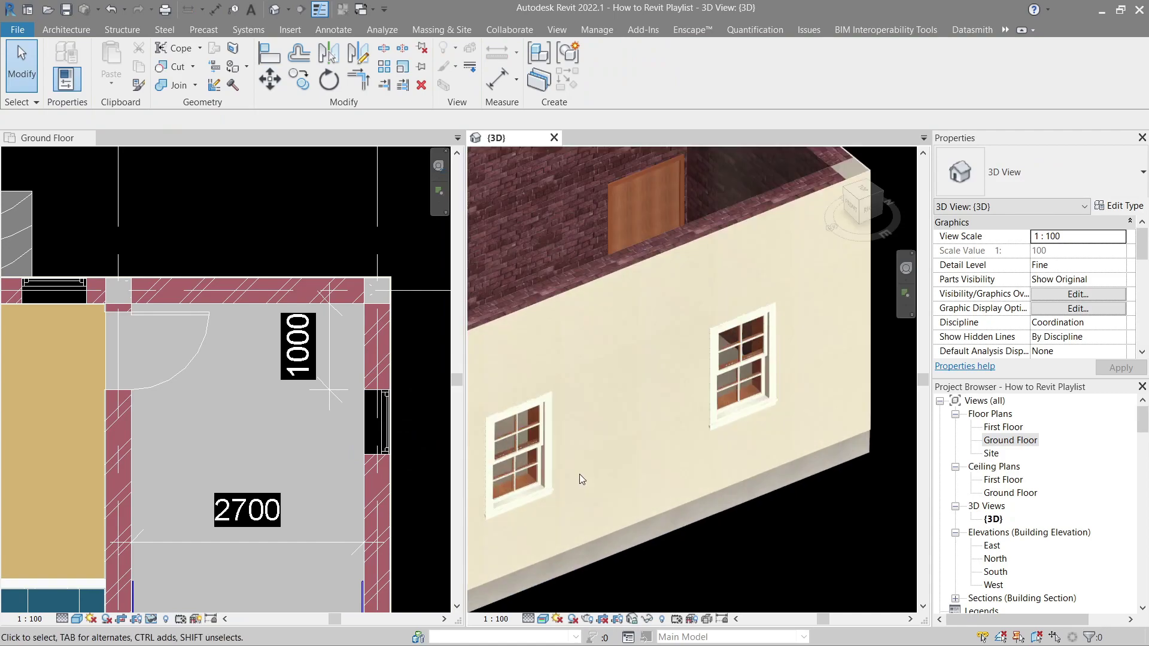
scroll(580, 472, down, 2)
click(350, 425)
scroll(330, 379, down, 2)
click(330, 380)
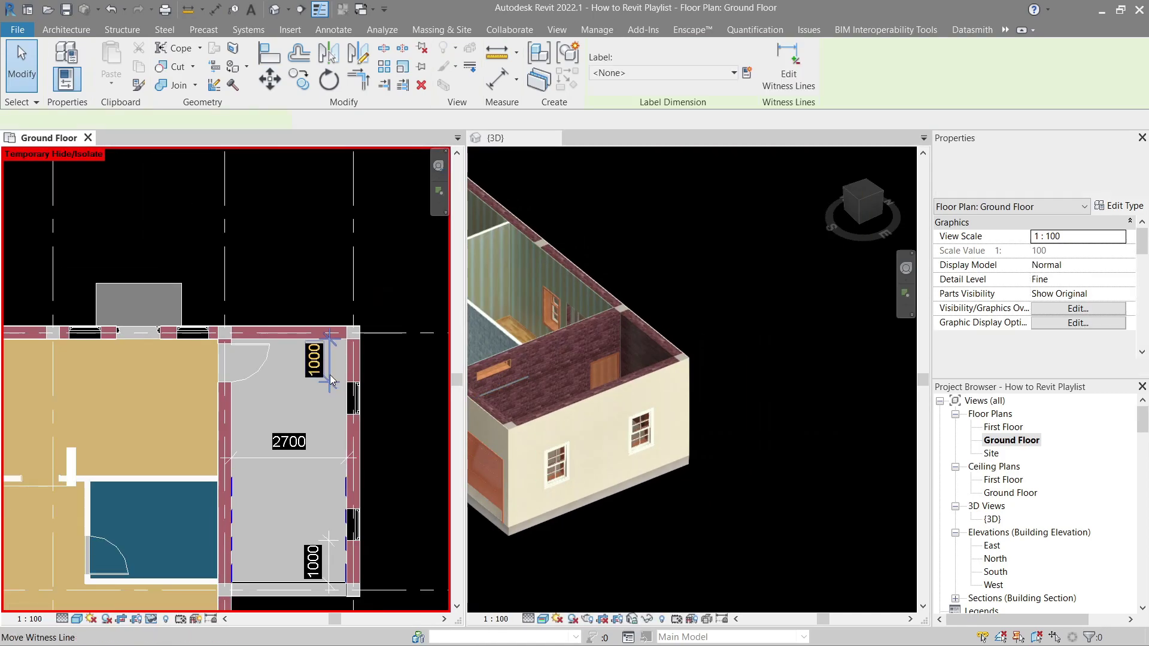
key(Delete)
click(295, 457)
key(Delete)
click(320, 579)
key(d)
key(e)
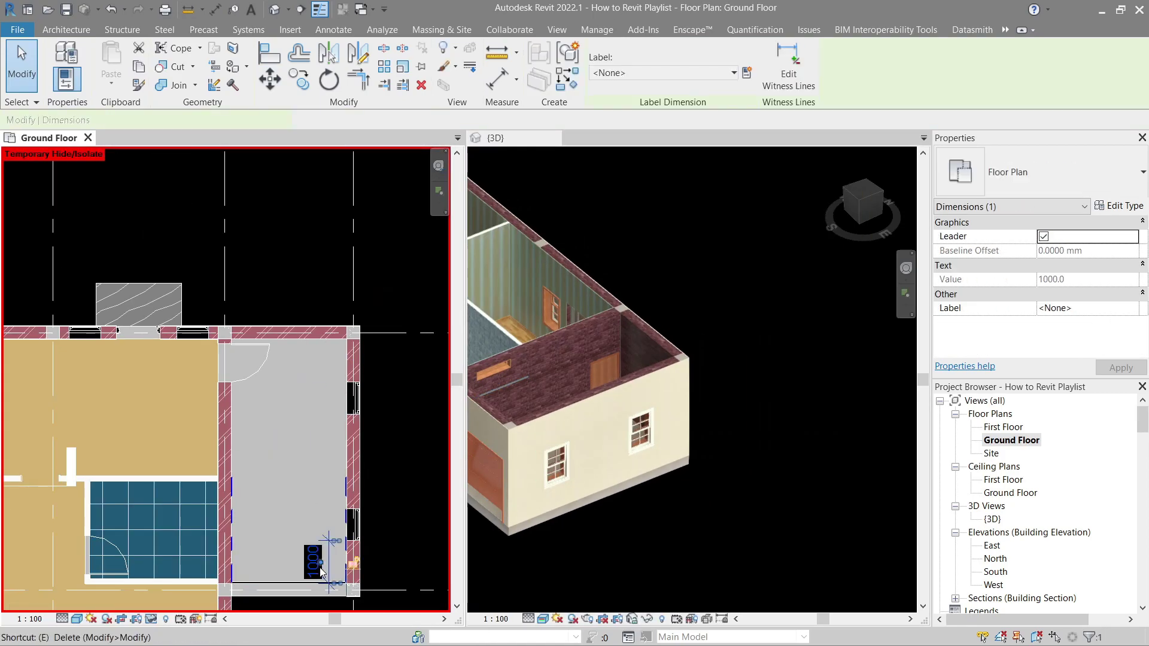
Review the window types available for the garage's rear double-hung window in the 3D view
scroll(322, 573, down, 2)
mouse_move(236, 512)
middle_down()
mouse_move(317, 361)
mouse_move(267, 383)
middle_up()
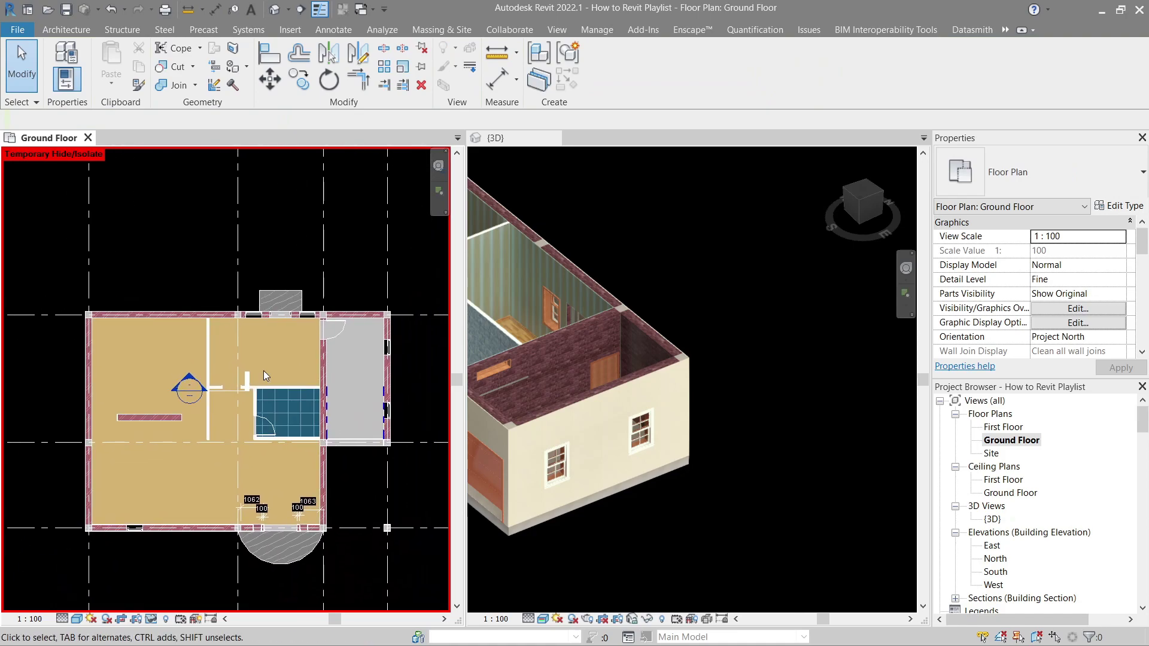
click(639, 423)
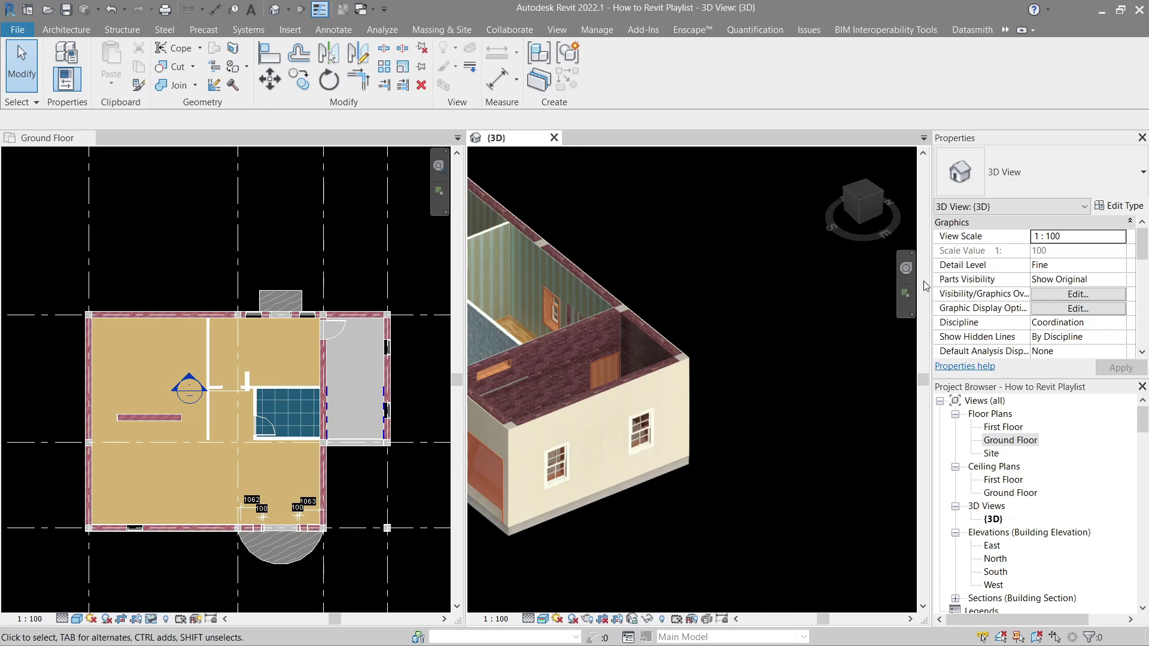
click(640, 428)
click(1009, 179)
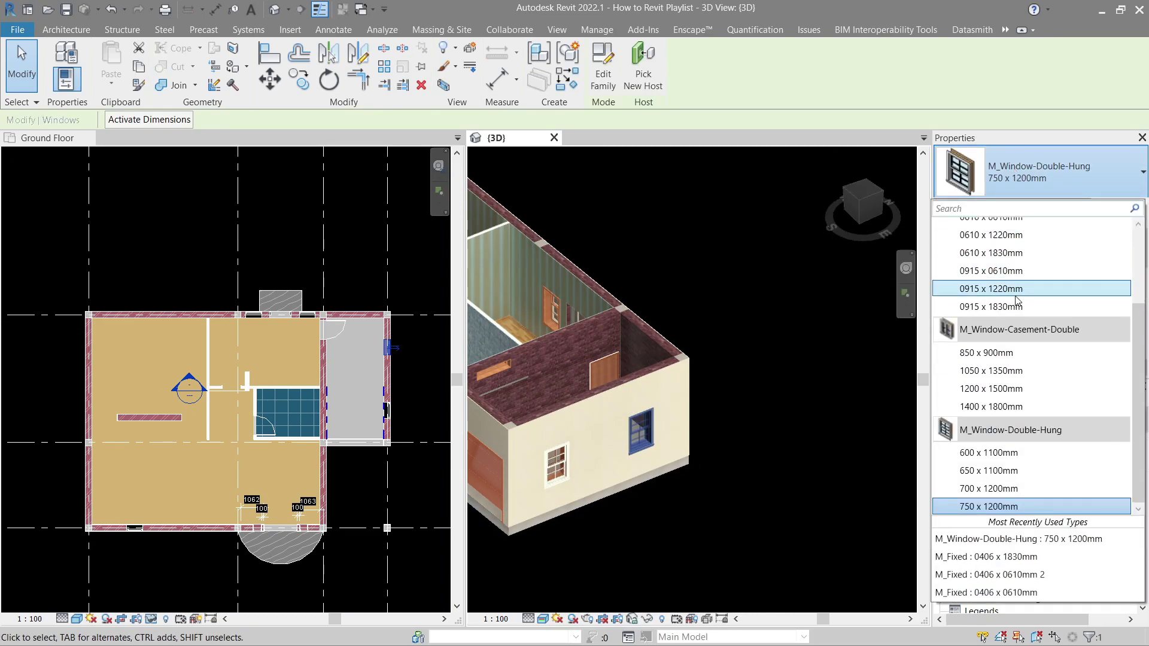
click(797, 304)
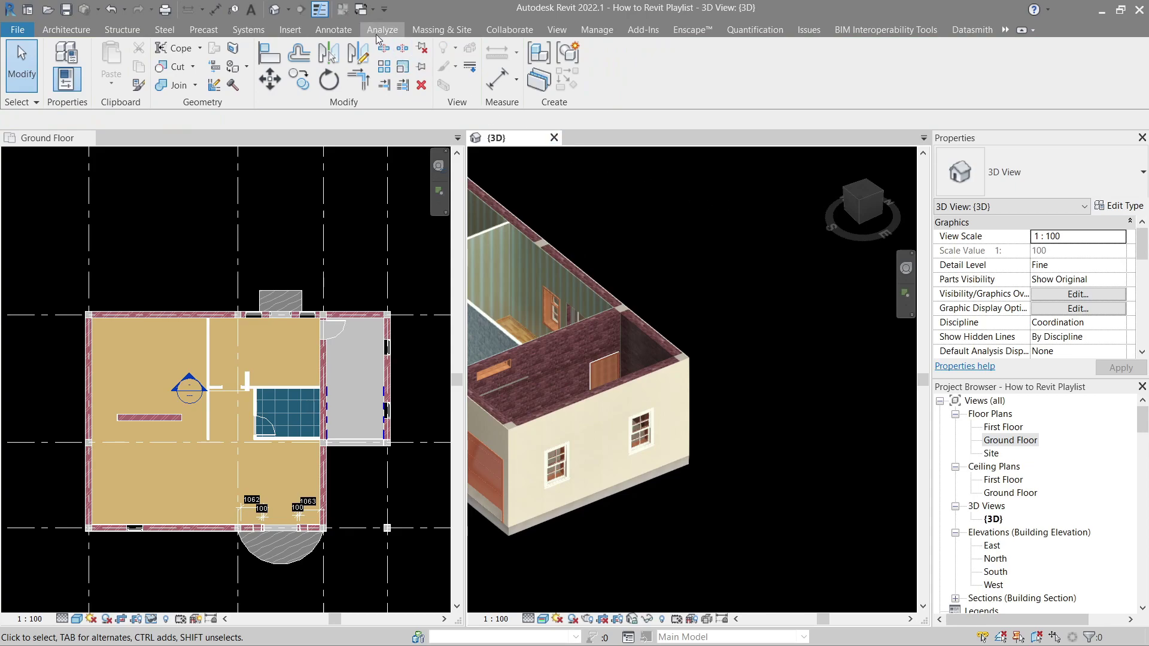
Open the Autodesk family library and browse to its Windows category
click(291, 30)
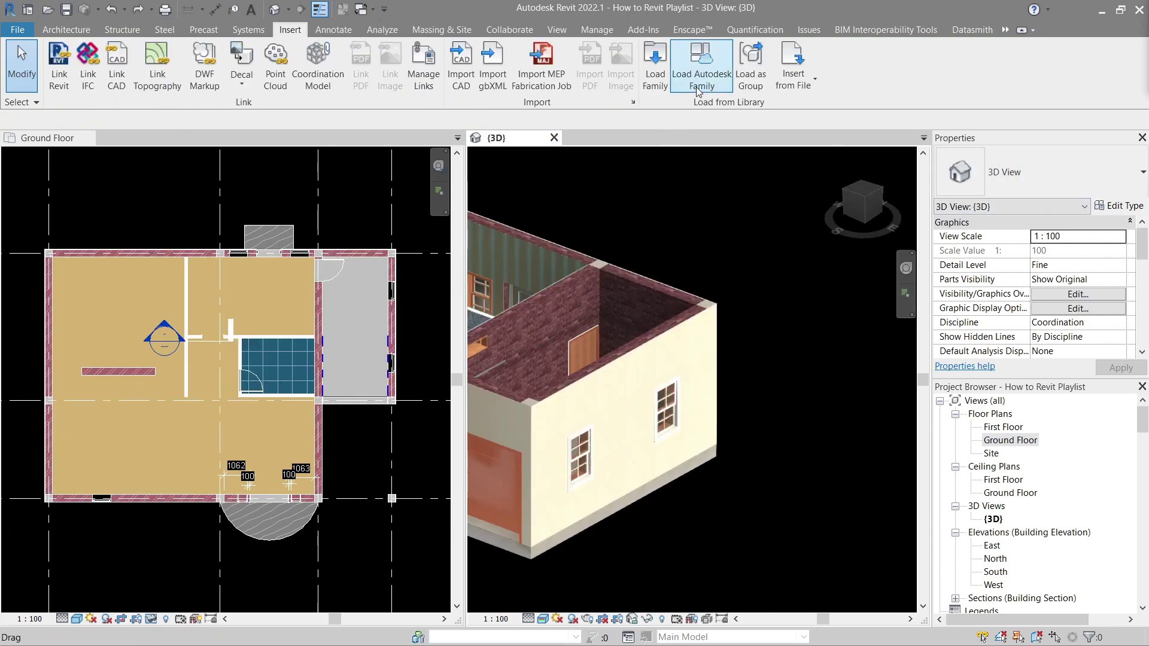
click(699, 91)
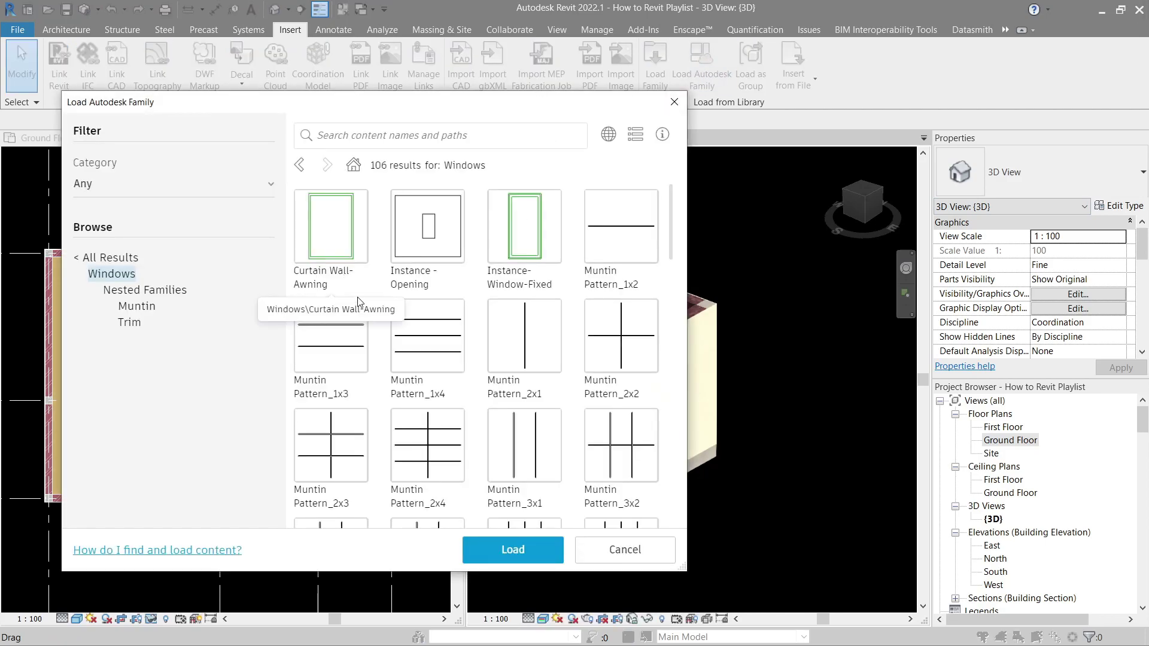
click(133, 259)
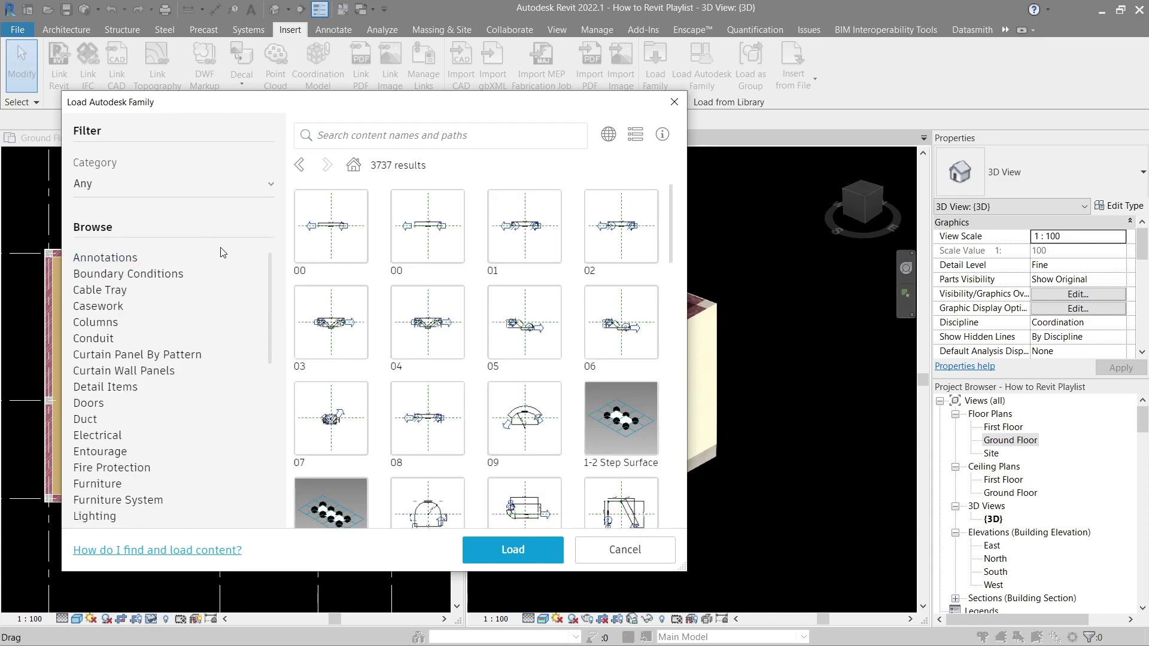
mouse_move(271, 278)
mouse_down()
mouse_move(249, 423)
mouse_move(255, 478)
mouse_up()
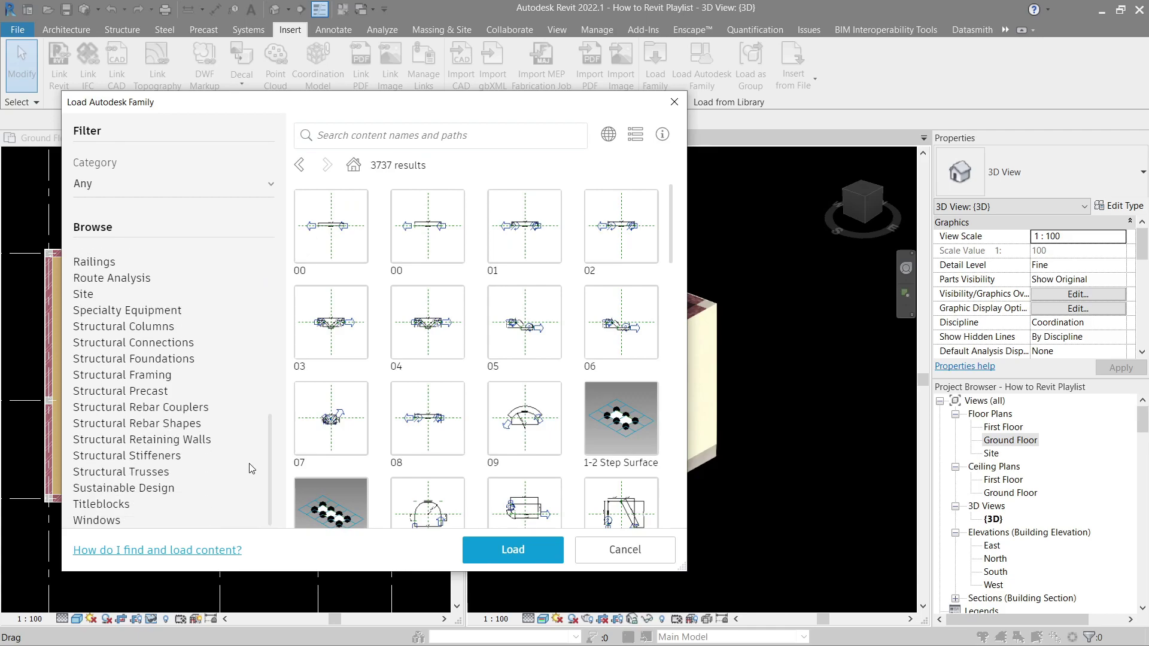
click(95, 520)
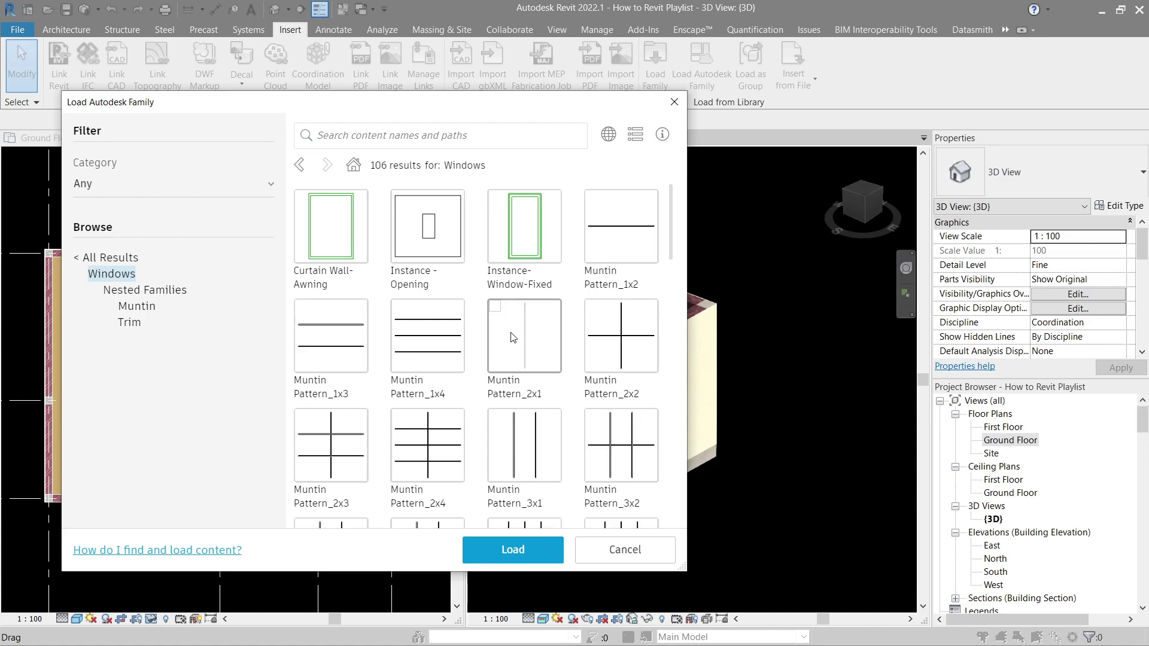
Load the Window-Bay-Casement-30_Degree_Angle family from the Windows category
scroll(667, 304, down, 15)
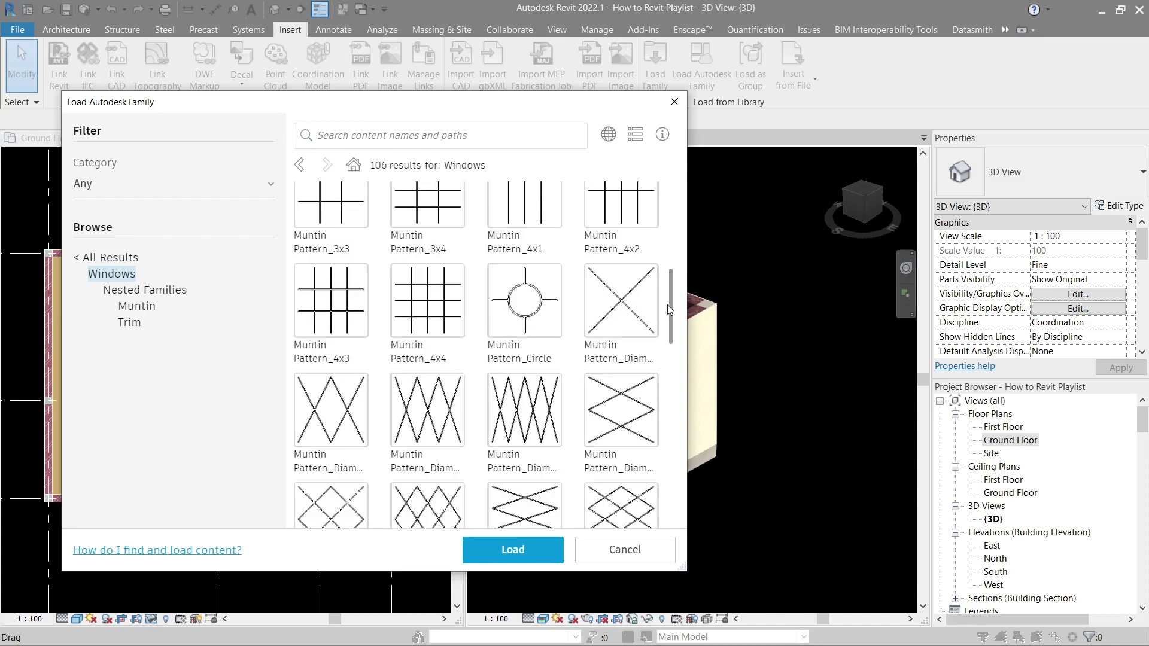
scroll(668, 470, down, 8)
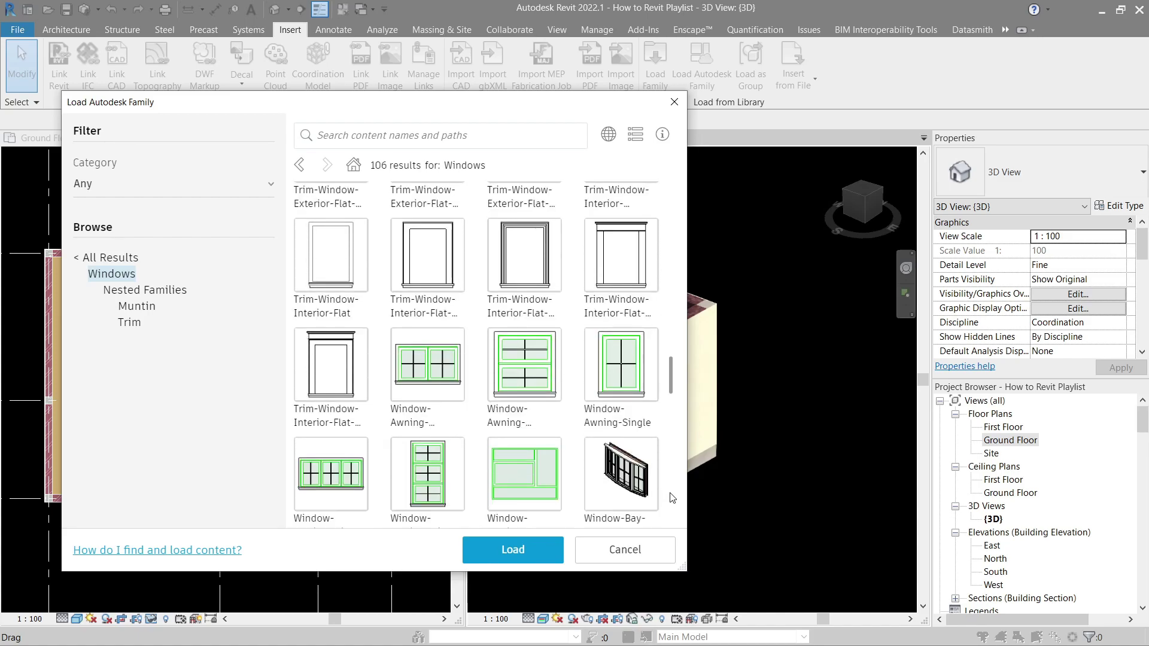
scroll(664, 511, up, 1)
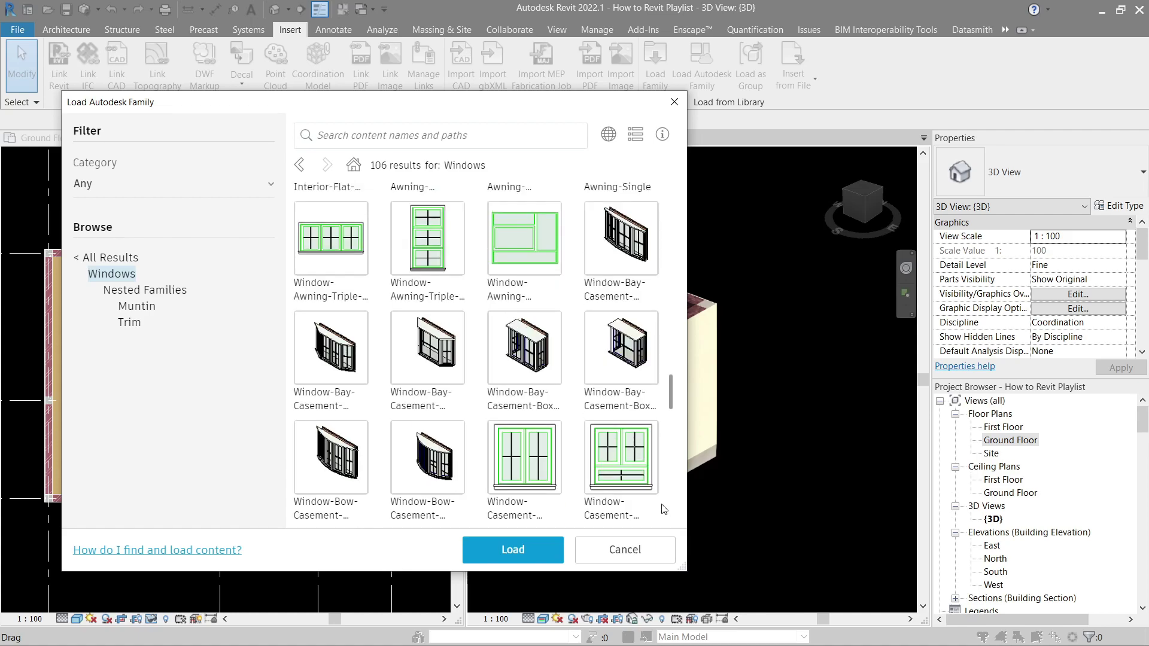
click(332, 365)
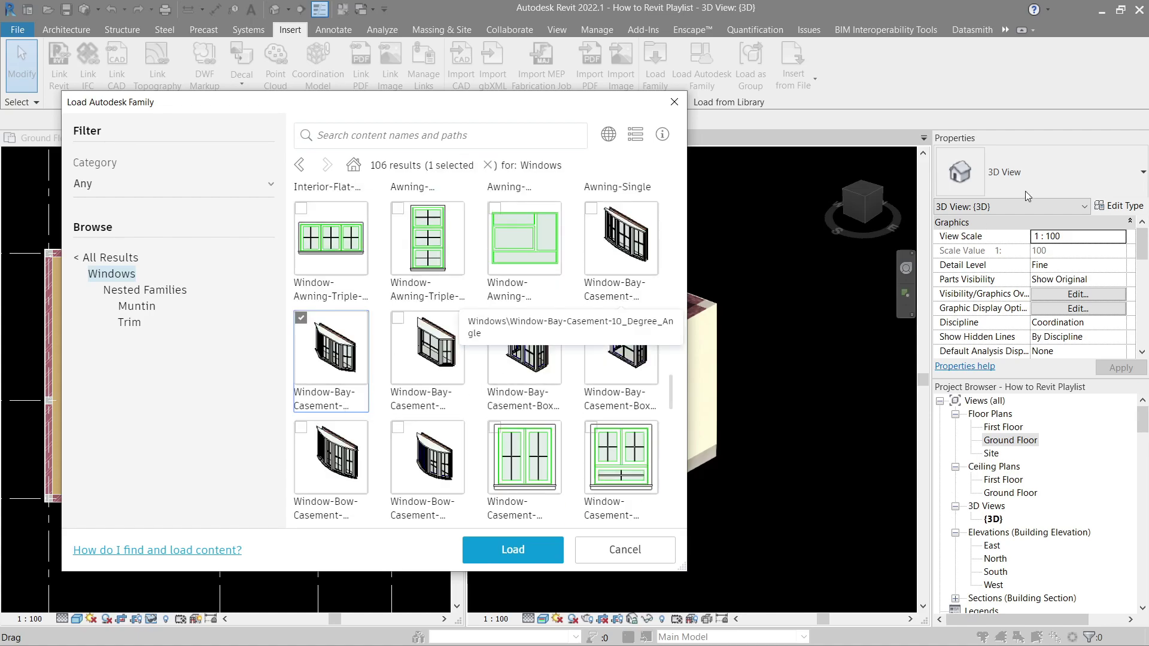
click(554, 550)
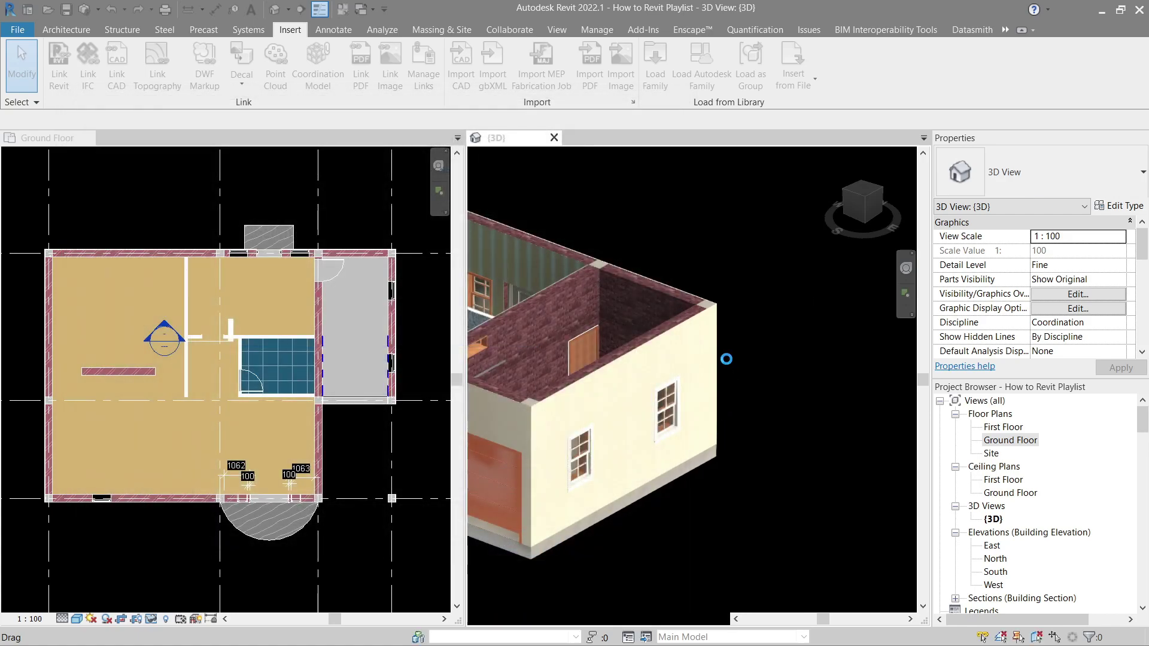
Try to change the fixed window beside the front entrance door to the M_Fixed 0915 x 1830mm type
scroll(655, 411, down, 1)
middle_drag(655, 411, 655, 505)
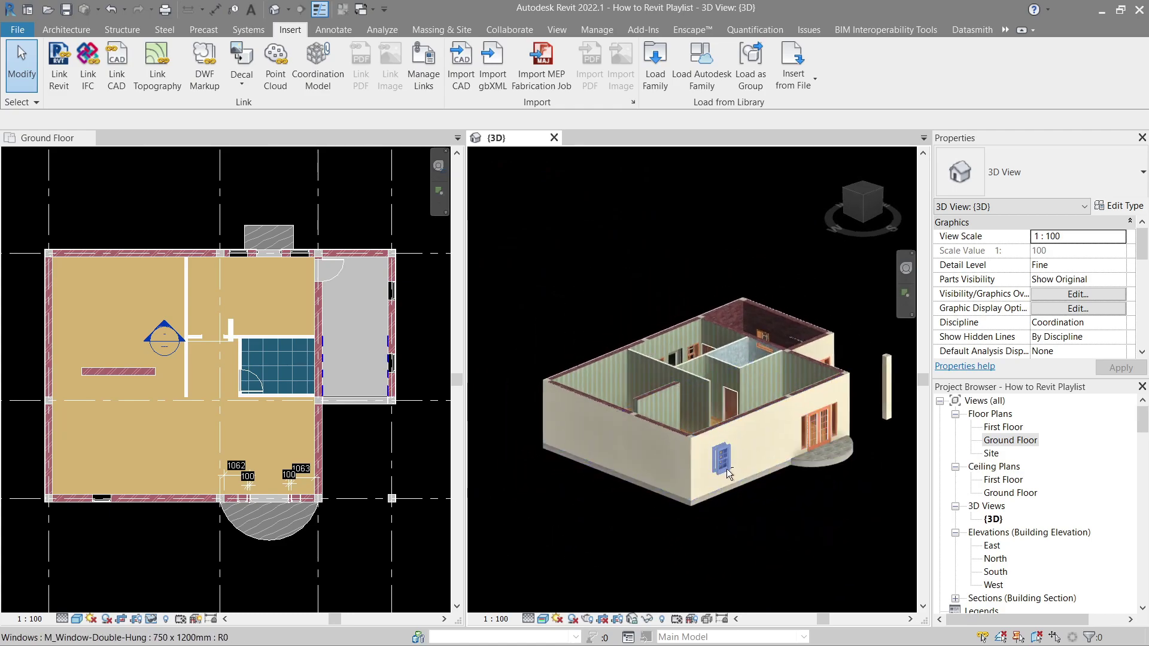
mouse_move(726, 469)
shift+middle_down()
mouse_move(610, 454)
mouse_move(687, 503)
mouse_move(730, 491)
shift+middle_up()
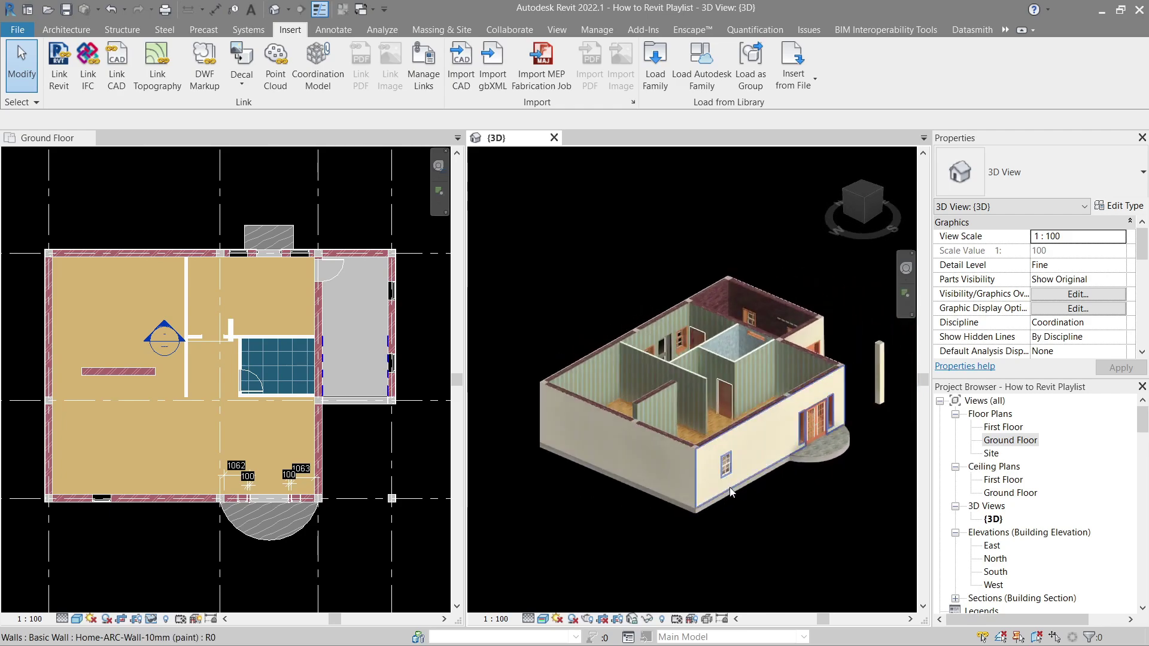
scroll(730, 490, up, 5)
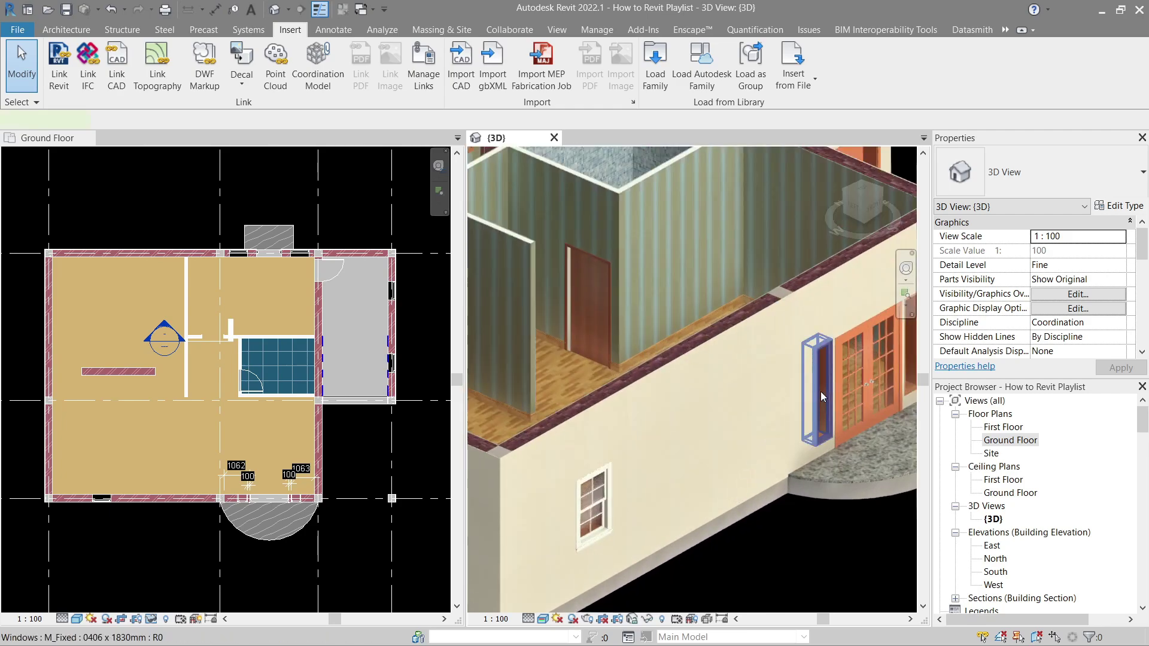
click(820, 391)
scroll(673, 489, down, 5)
click(1029, 179)
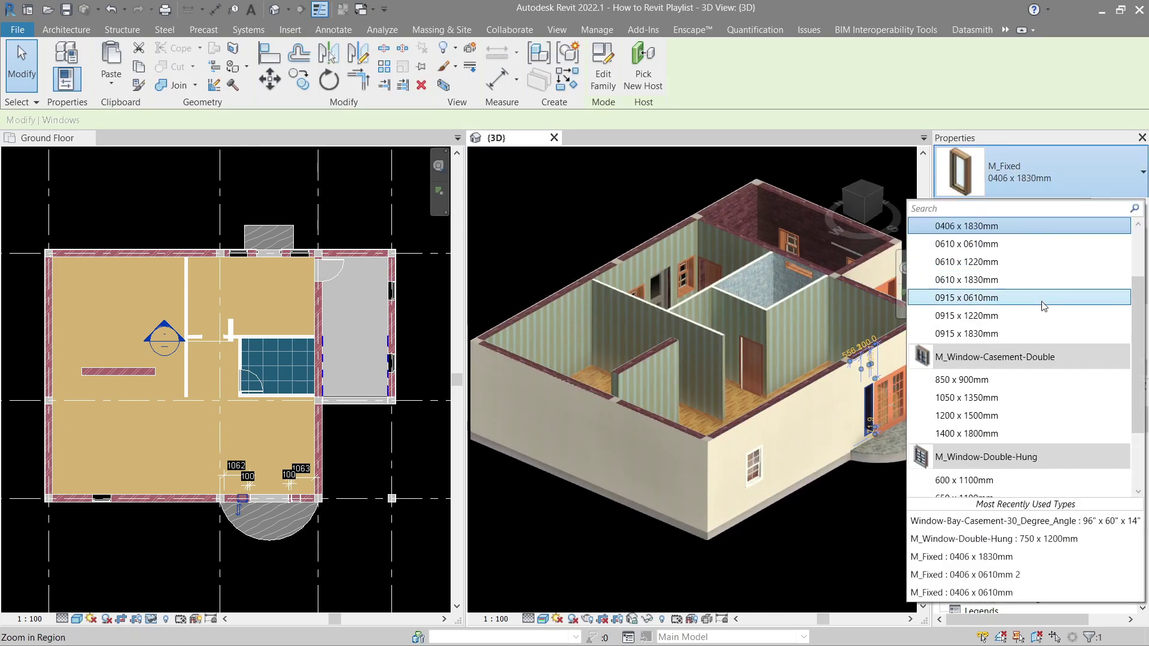
scroll(1043, 343, down, 3)
scroll(1043, 343, up, 3)
click(1013, 350)
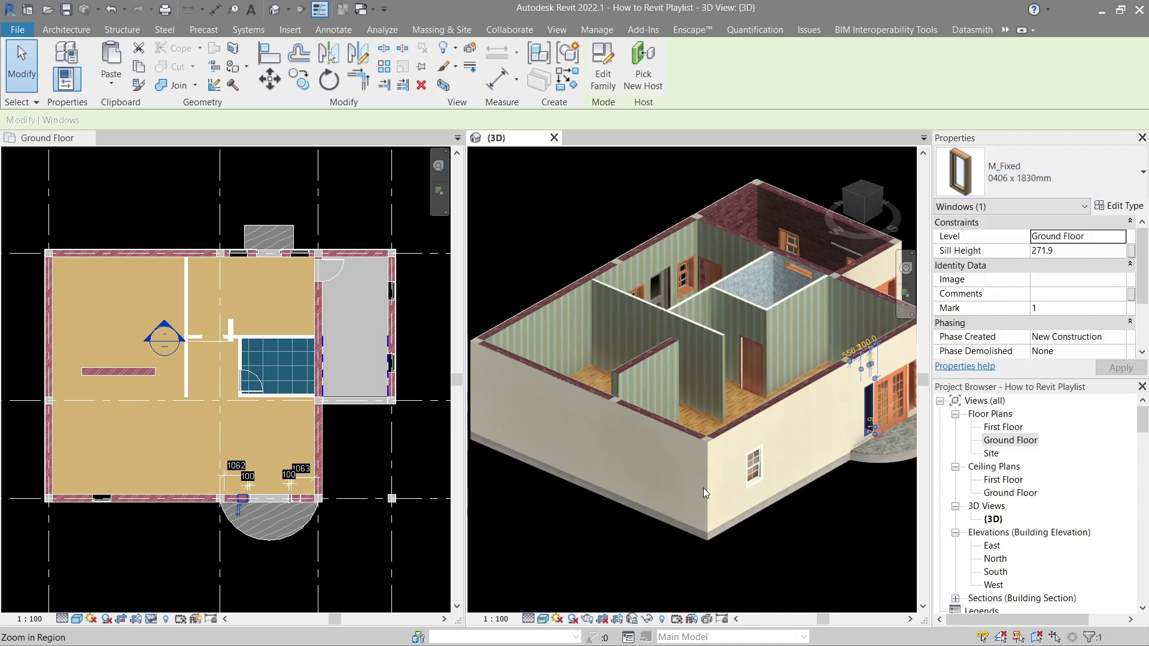
scroll(702, 487, up, 3)
click(603, 352)
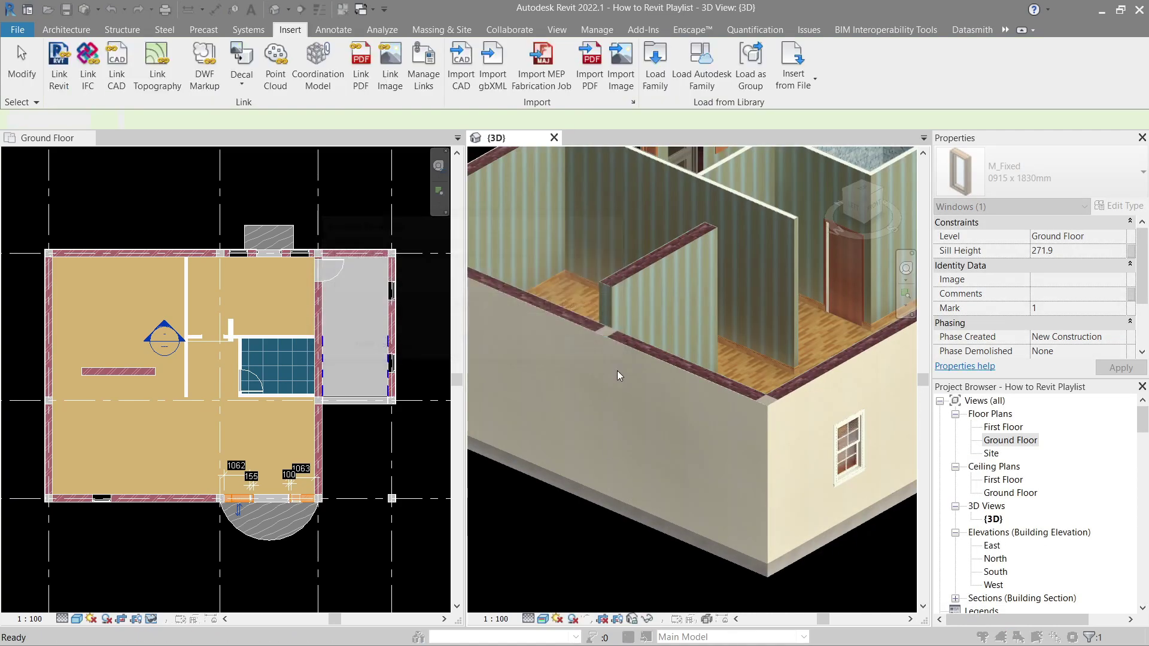
scroll(617, 453, down, 3)
Place a copy of the entrance's M_Fixed 0406 x 1830mm window in the southern part of the west exterior wall
click(798, 391)
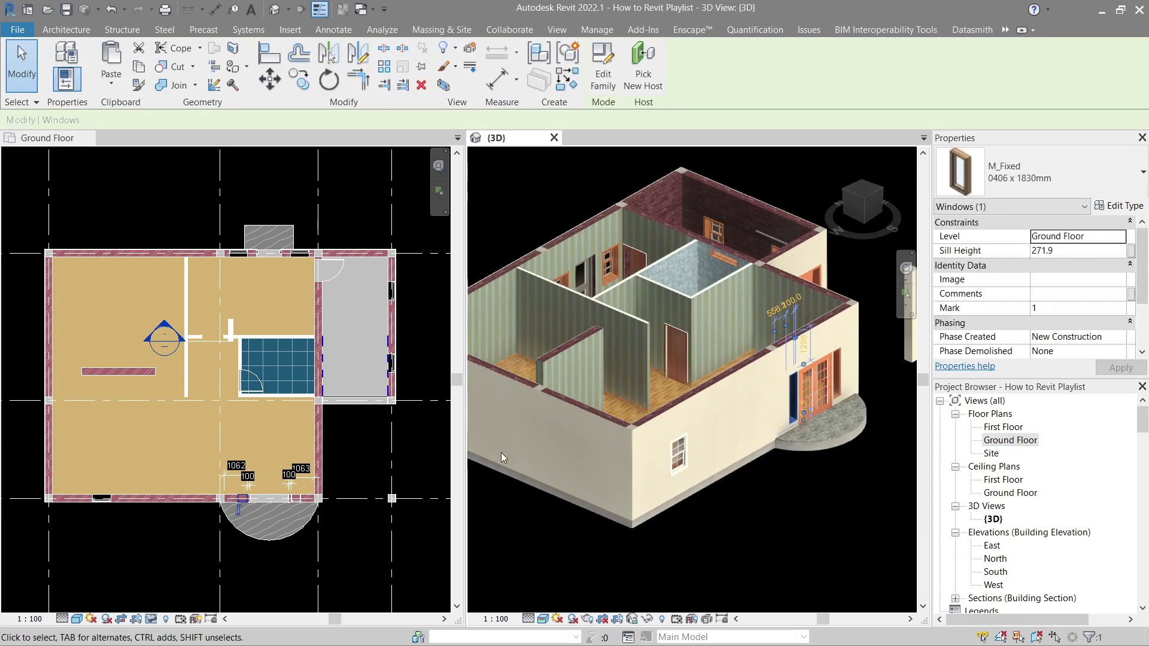
click(317, 450)
key(c)
key(s)
middle_drag(119, 437, 243, 441)
scroll(167, 456, up, 3)
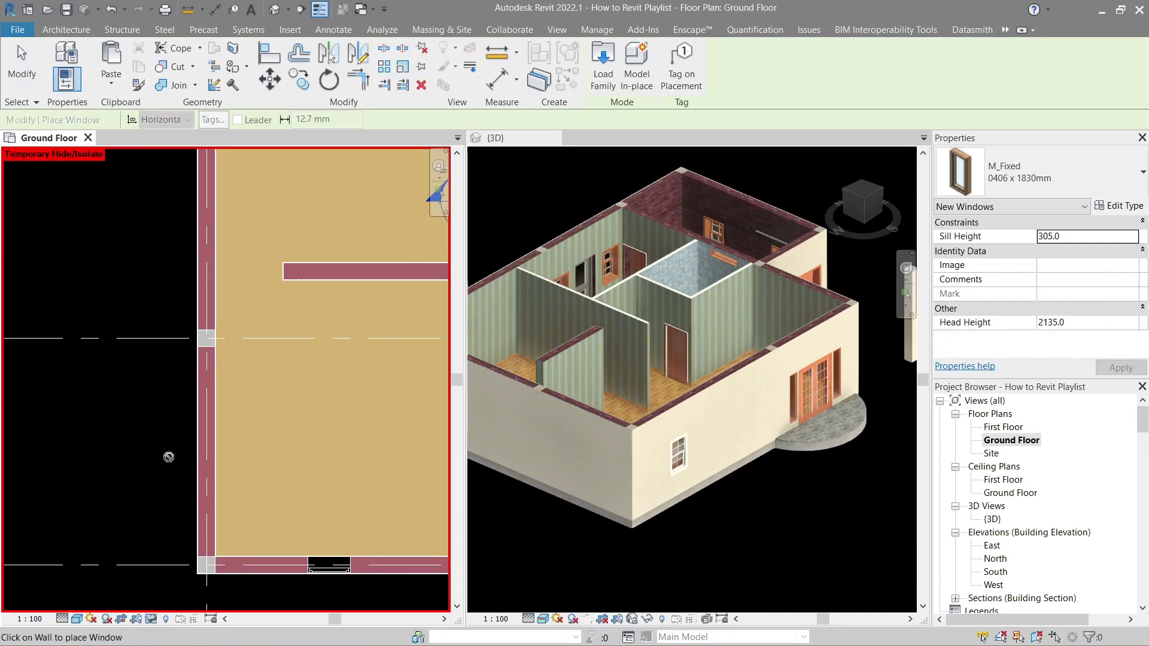
click(1053, 177)
scroll(982, 446, down, 2)
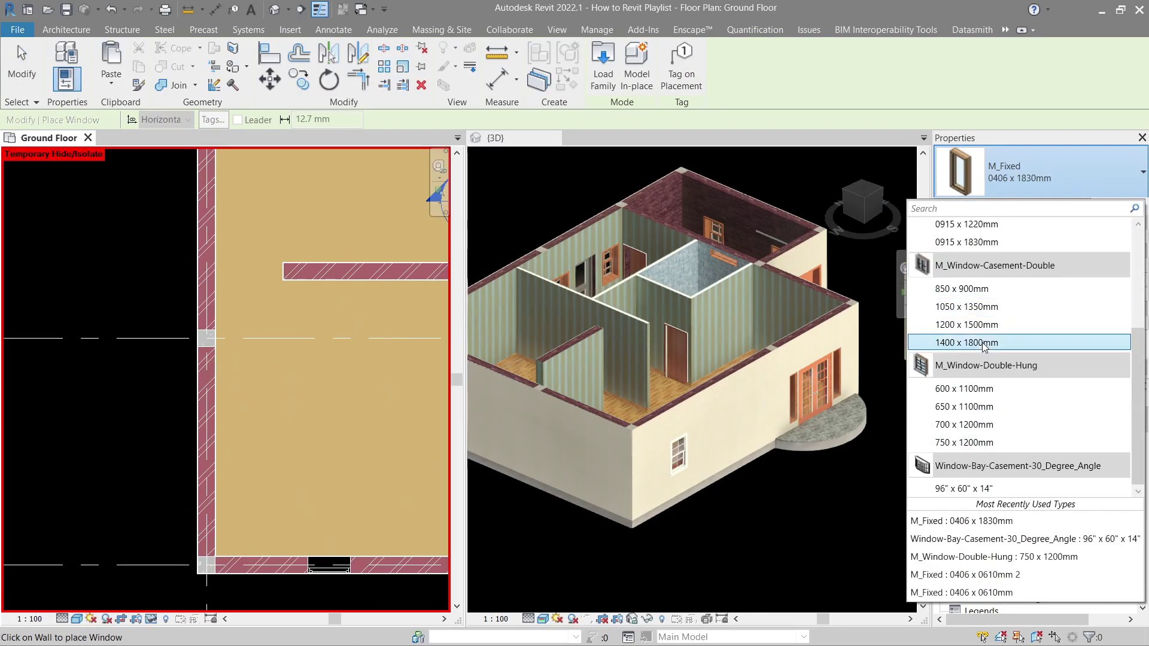
scroll(981, 344, up, 5)
scroll(182, 469, up, 2)
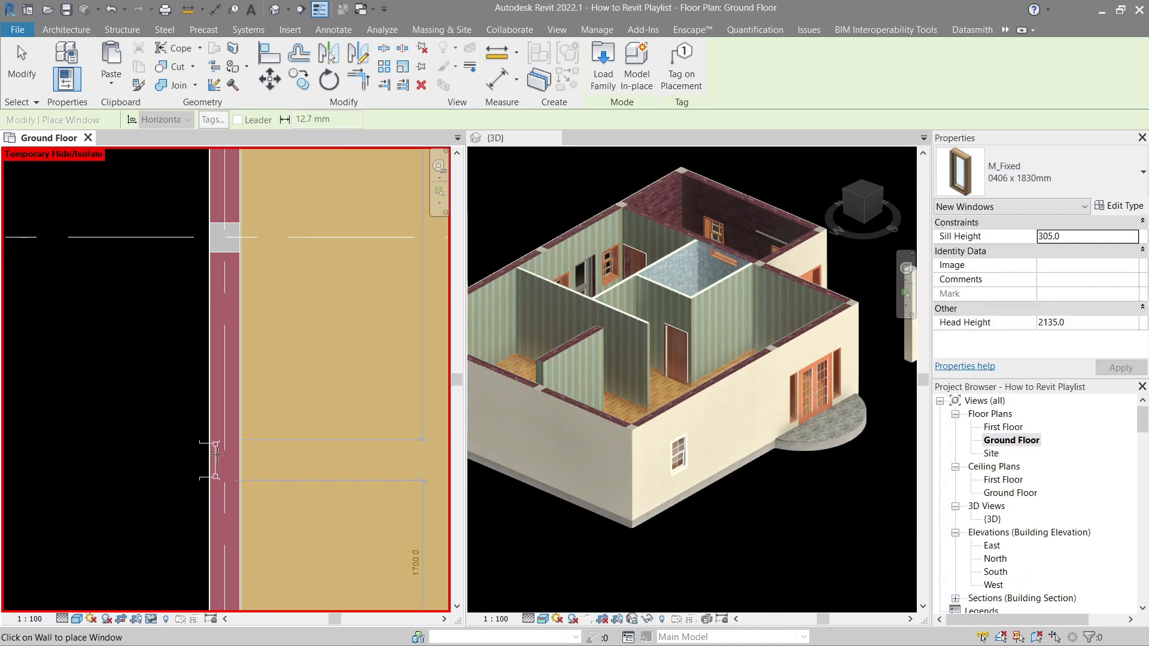
scroll(222, 437, down, 2)
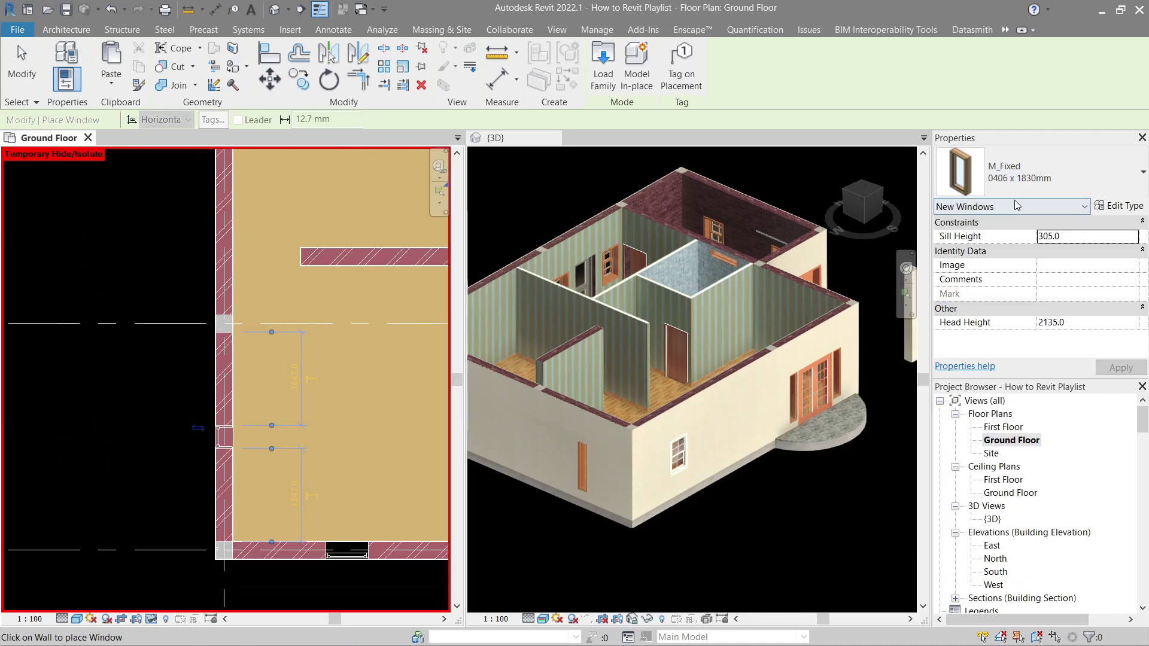
Place two M_Fixed 0915 x 1830mm windows in the west wall, one beside the narrow window and one farther north
click(1058, 193)
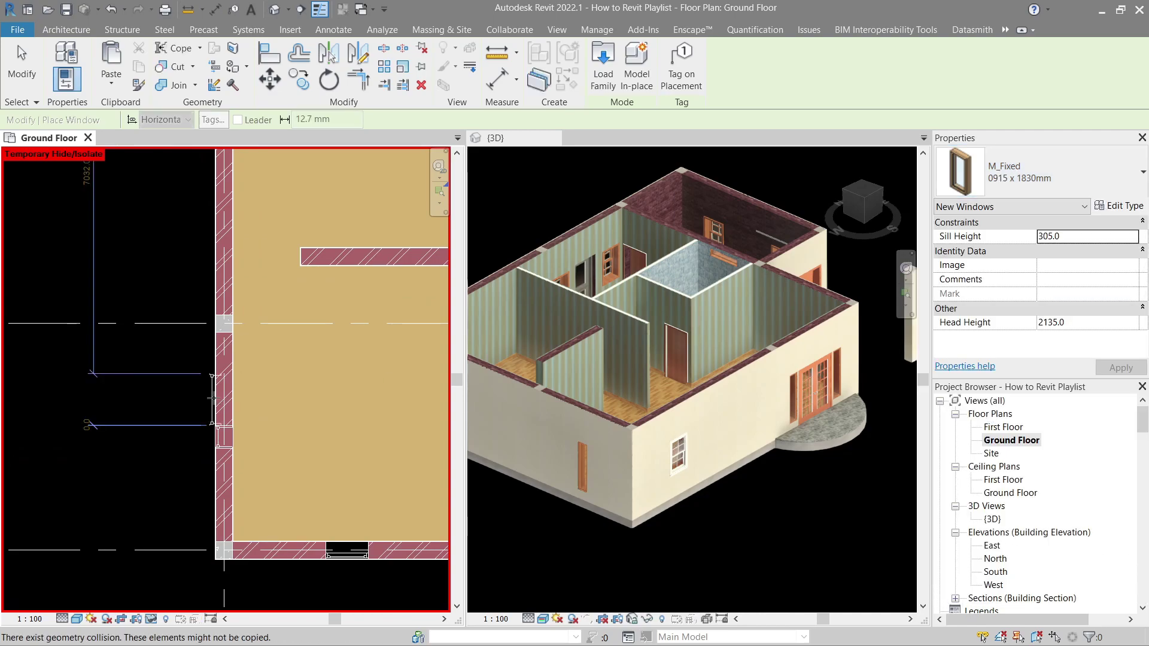
scroll(213, 398, up, 2)
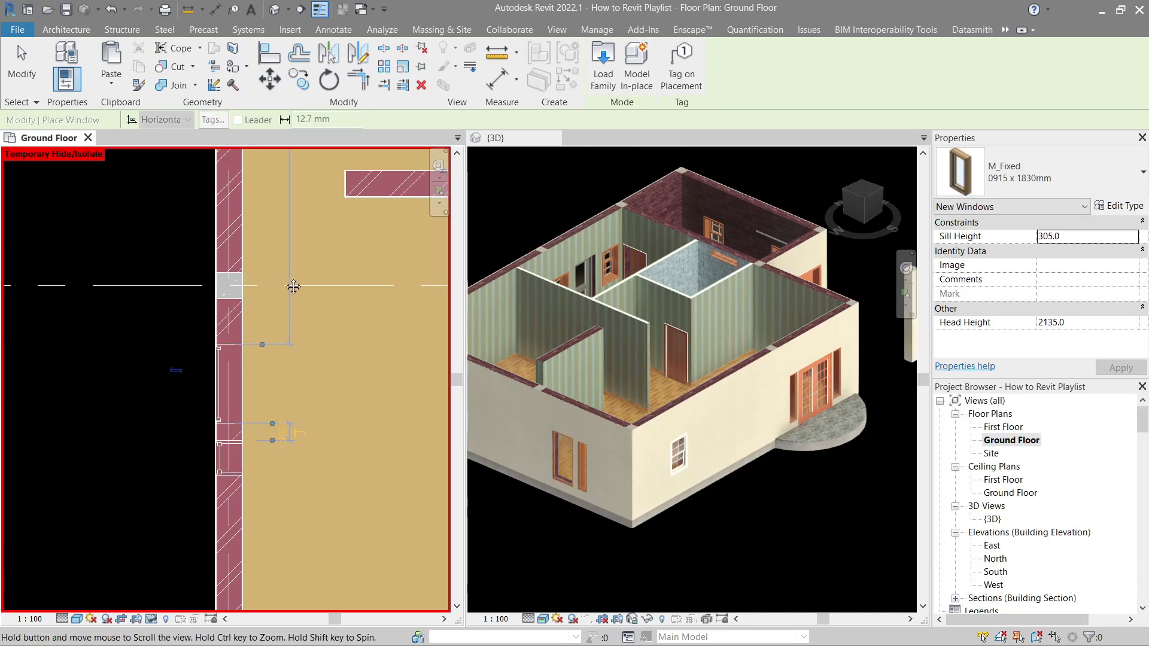
middle_drag(293, 286, 322, 478)
middle_drag(306, 344, 308, 467)
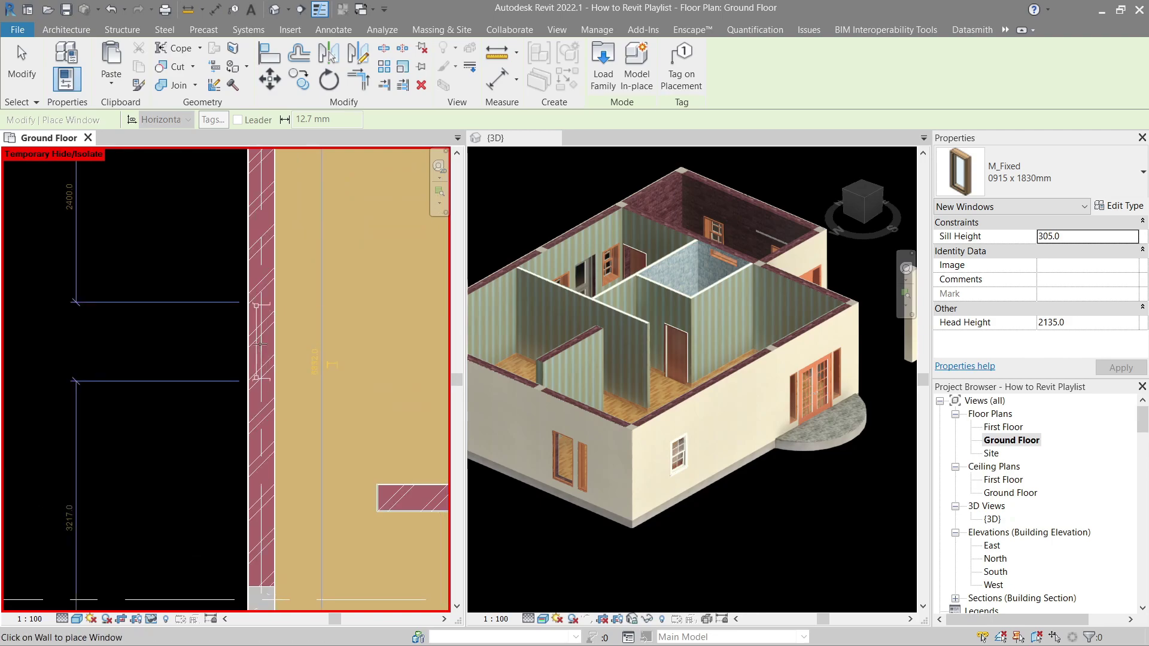
Delete the narrow fixed window and both 0915 x 1830mm fixed windows from the west exterior wall
key(Escape)
click(727, 493)
click(578, 463)
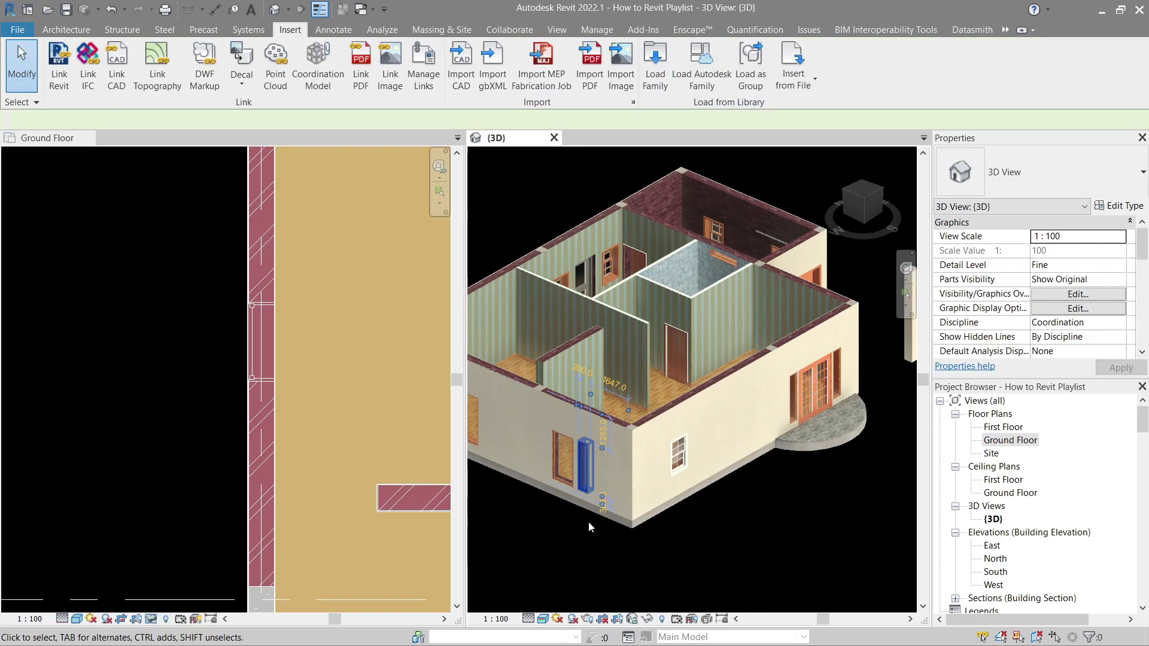
key(Delete)
shift+middle_drag(587, 522, 770, 460)
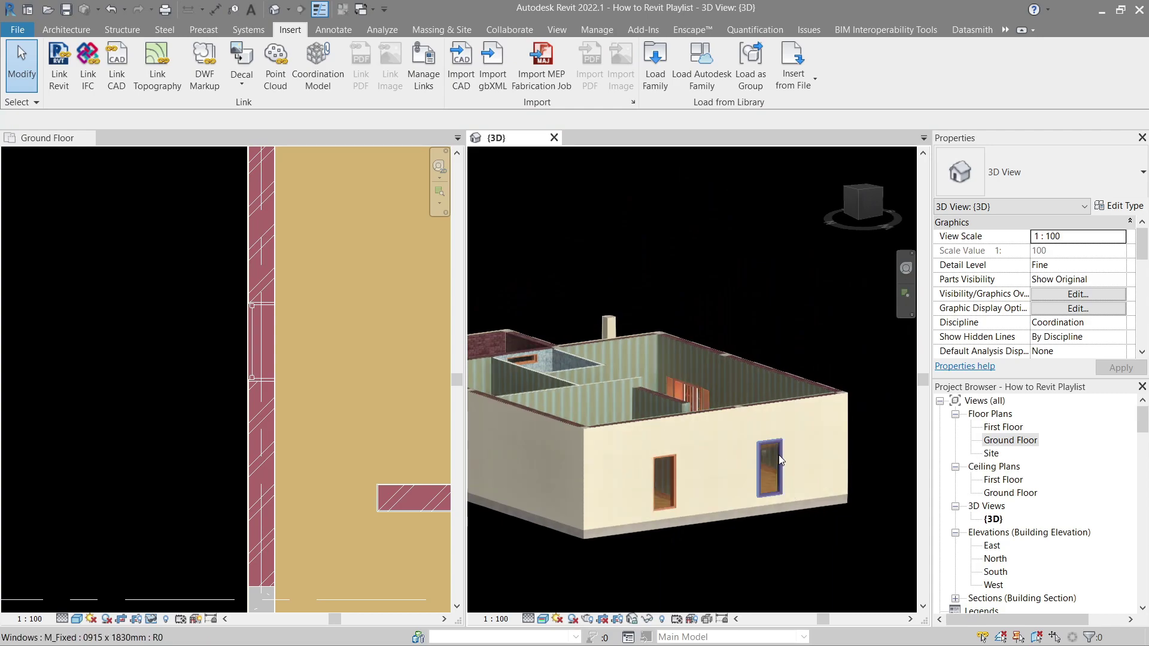
click(770, 461)
key(Delete)
click(669, 475)
key(Delete)
scroll(265, 350, down, 2)
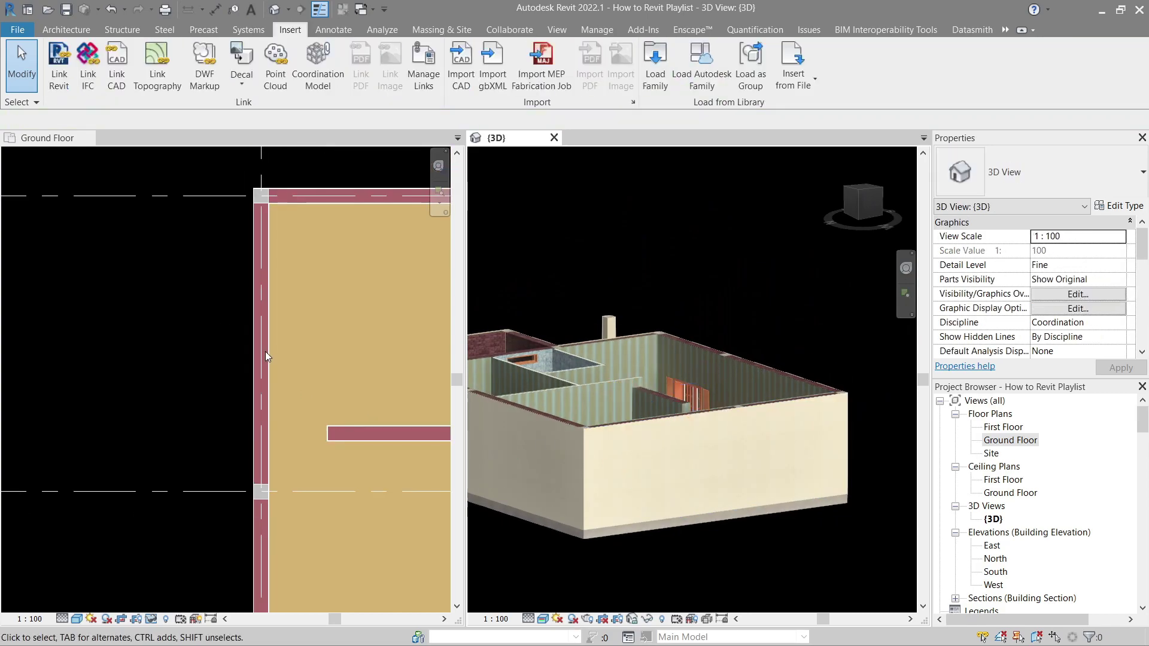
Place a Window-Bay-Casement-30_Degree_Angle 96" x 60" x 14" window in the front wall between the west corner and the porch
click(240, 336)
scroll(239, 340, down, 2)
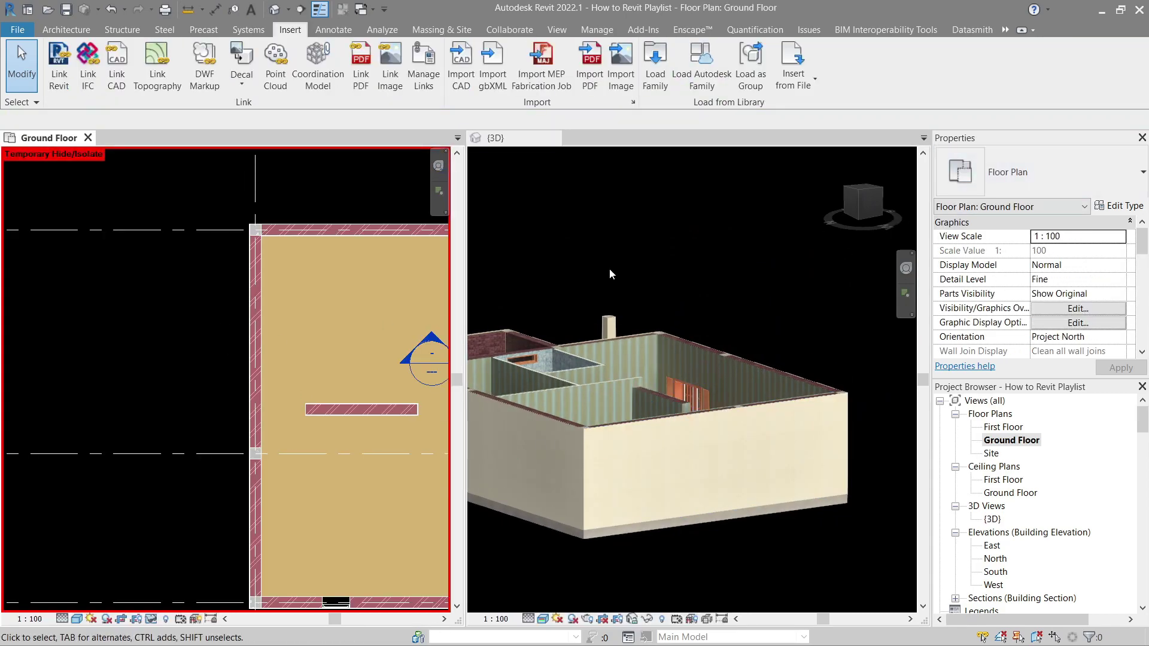
key(w)
key(n)
click(1047, 173)
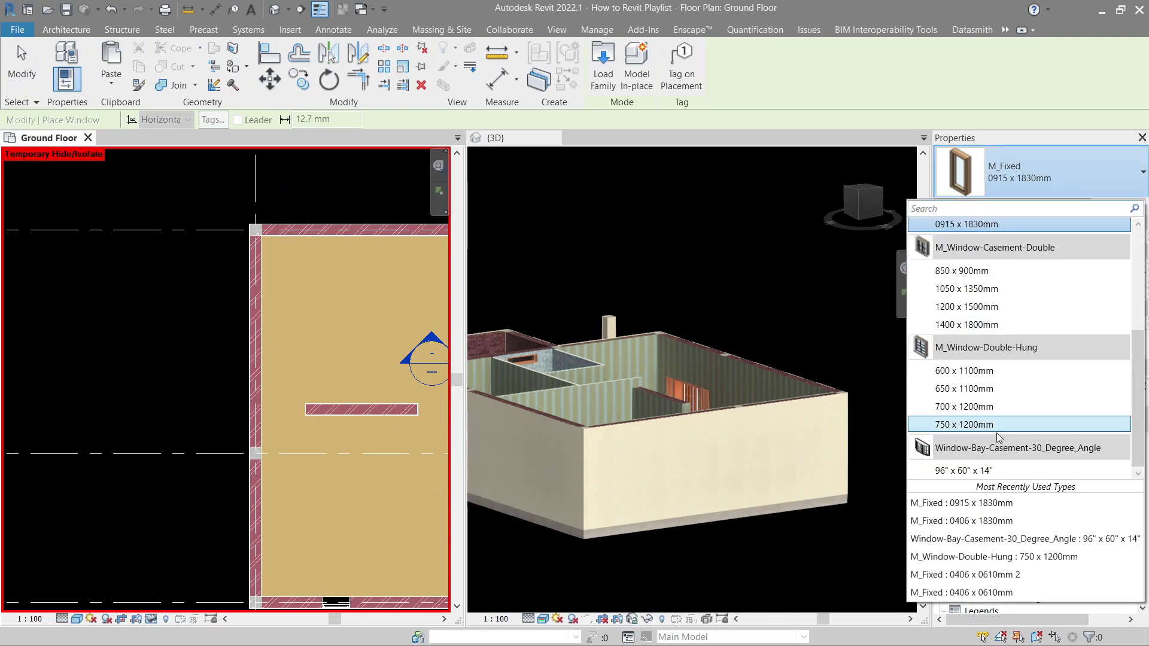
click(965, 471)
middle_drag(348, 458, 265, 340)
scroll(262, 359, down, 1)
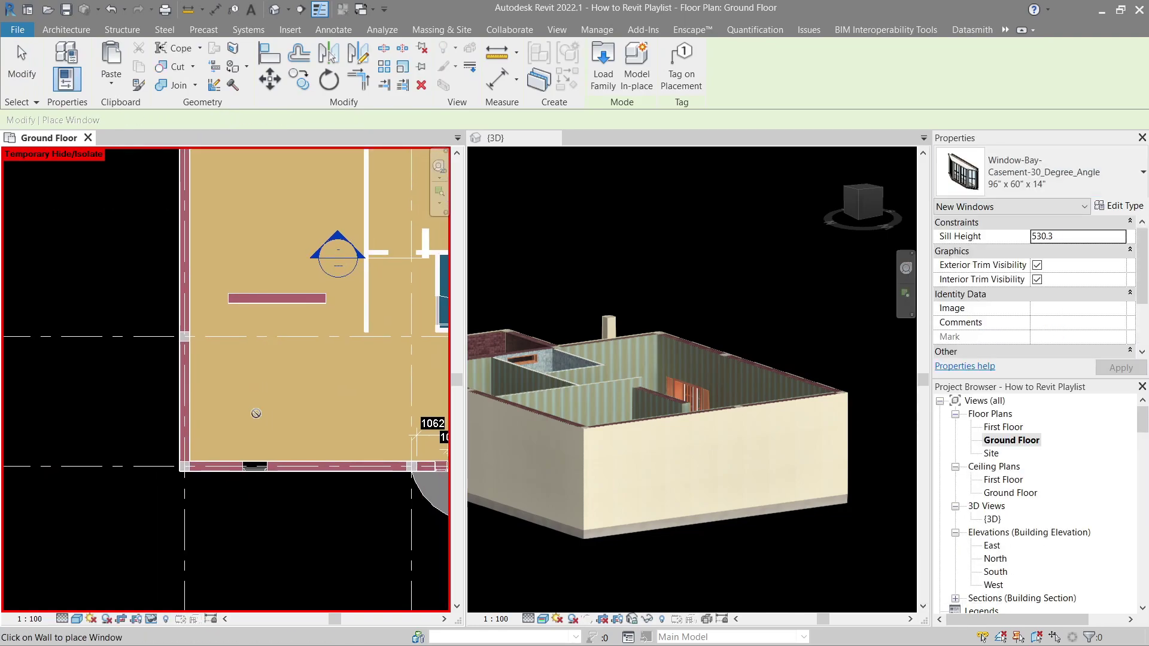
scroll(296, 431, up, 4)
middle_drag(297, 433, 239, 346)
scroll(283, 404, up, 4)
scroll(246, 425, up, 2)
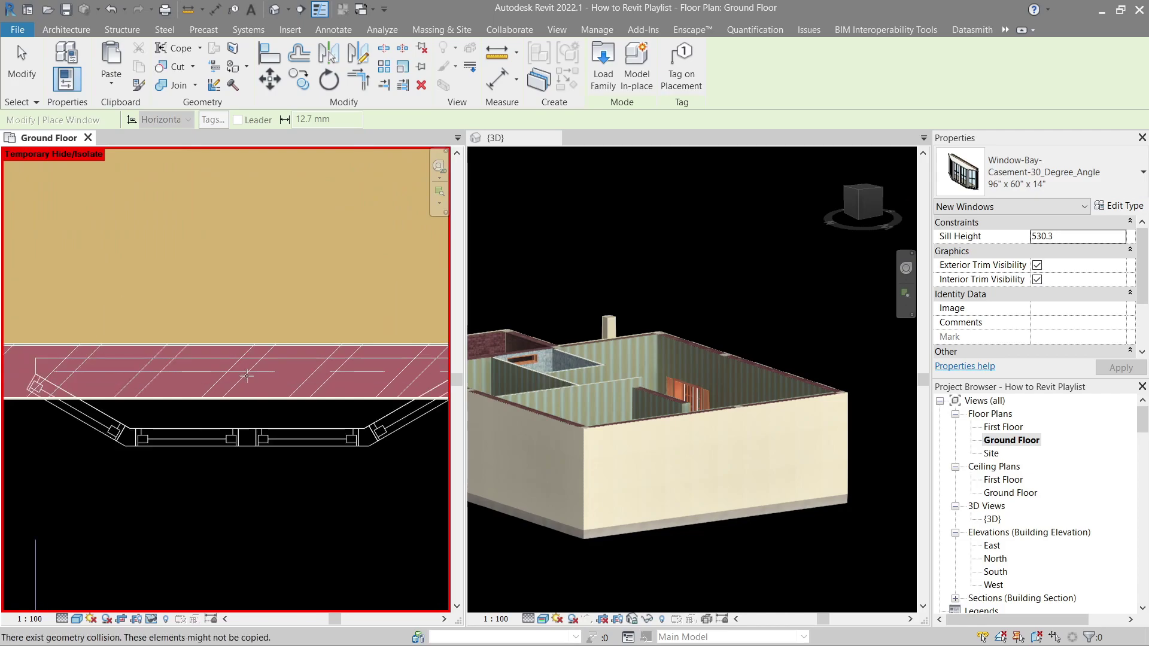
middle_drag(198, 320, 340, 342)
Finish placing windows and delete the double-hung window from the front wall next to the bay window
key(Escape)
click(118, 397)
key(Delete)
Examine the bay window from several sides in the 3D view and where it meets the wall layers
click(629, 418)
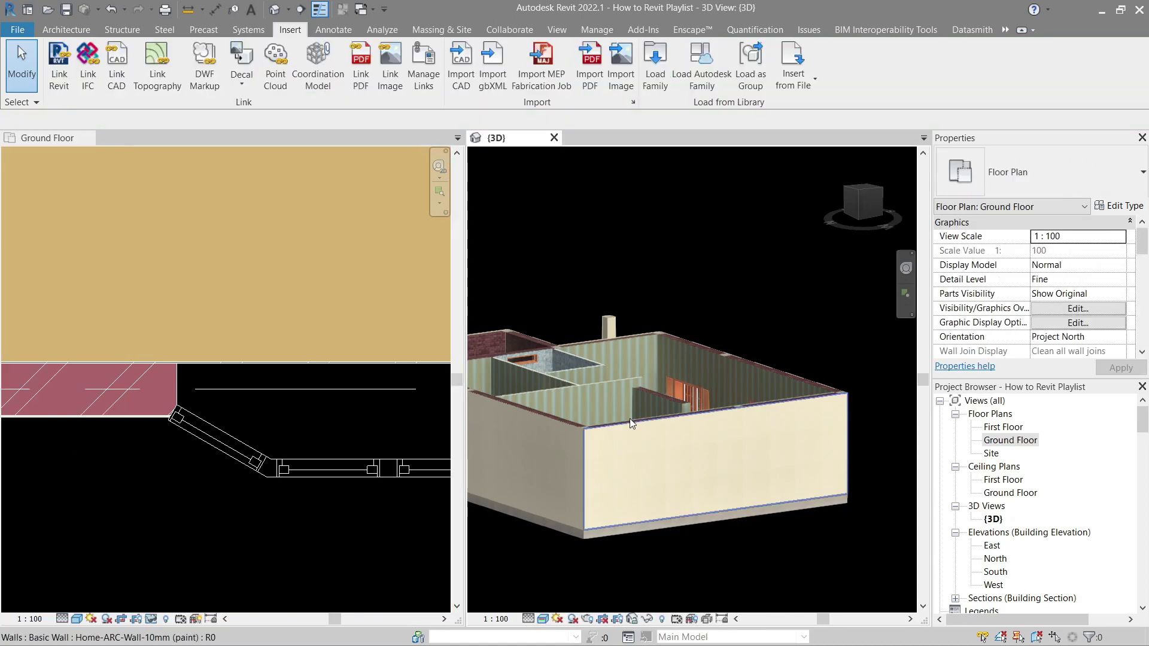
scroll(665, 406, down, 2)
shift+middle_drag(669, 408, 763, 402)
scroll(749, 413, up, 6)
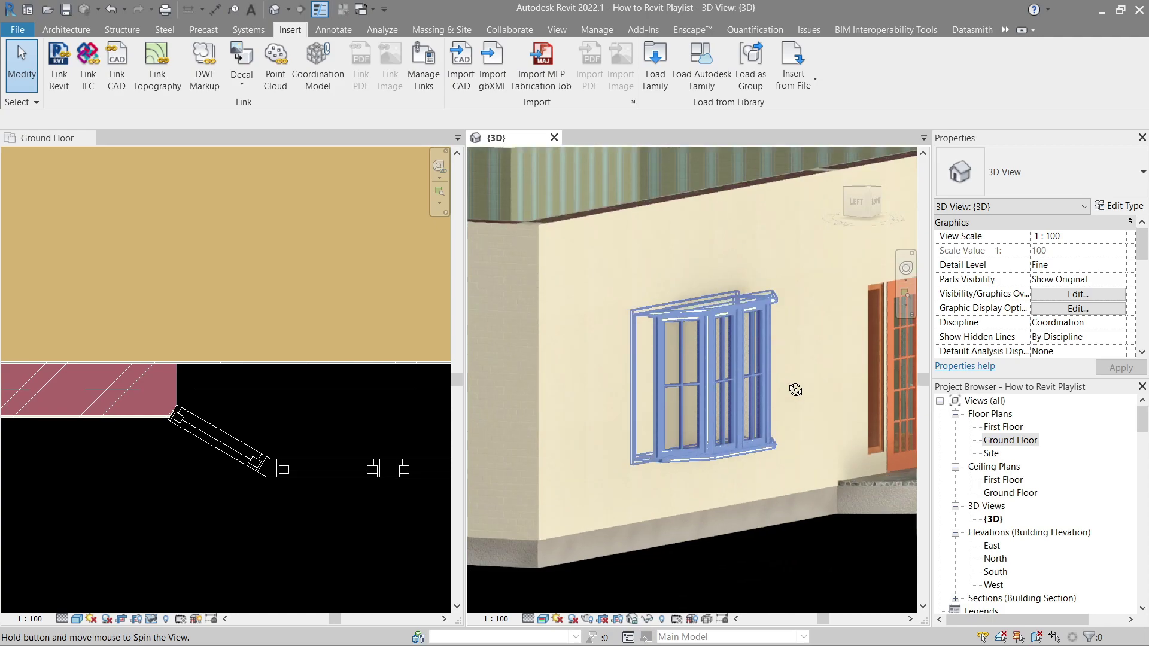
scroll(765, 404, up, 3)
shift+middle_drag(684, 445, 675, 502)
scroll(672, 432, down, 3)
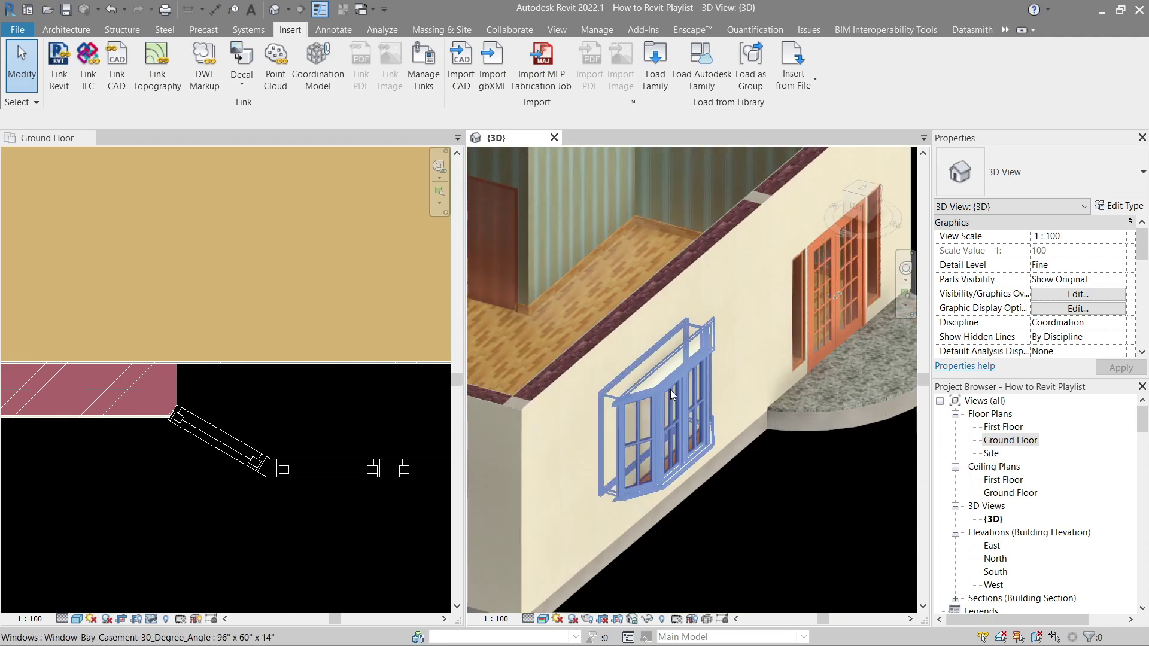
shift+middle_drag(670, 390, 783, 354)
scroll(148, 463, down, 1)
scroll(142, 472, up, 3)
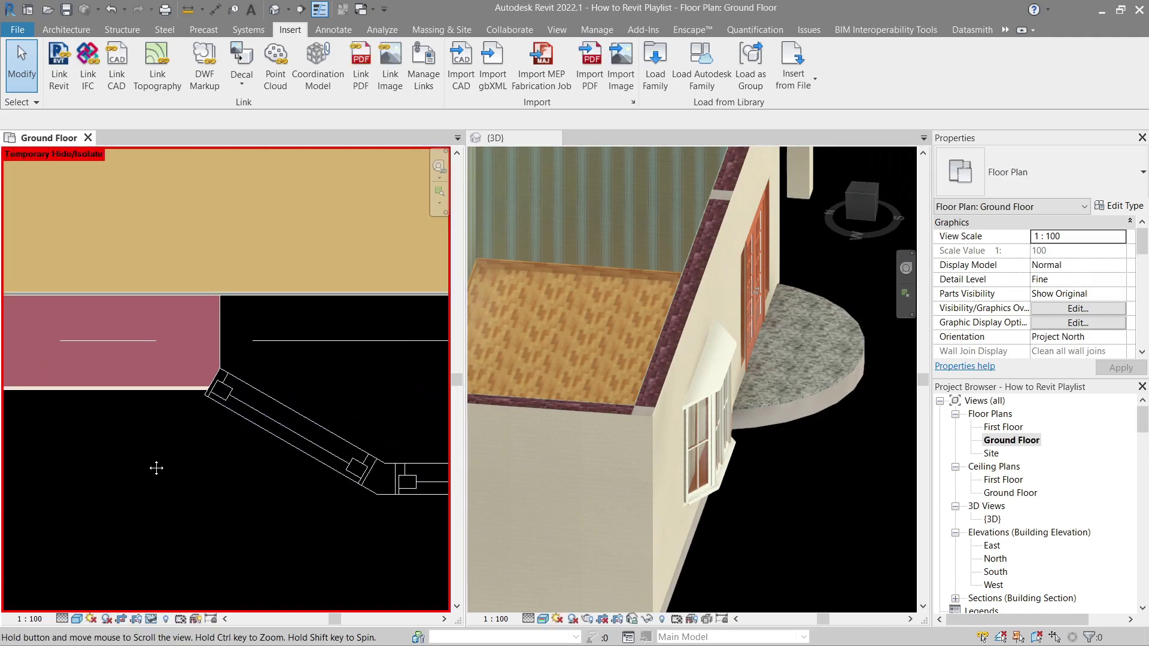
Join the front brick wall with its Home-ARC-Wall-10mm (paint) exterior layer and with the interior finish wall at the bay window
key(j)
key(g)
click(137, 350)
click(115, 395)
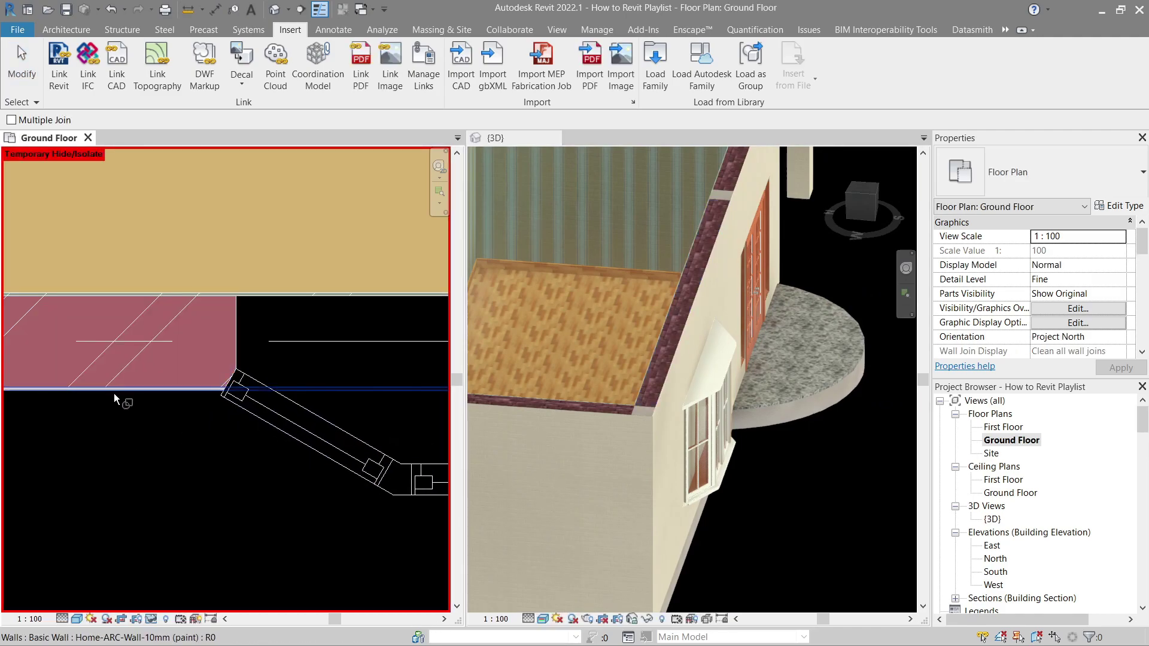
click(138, 347)
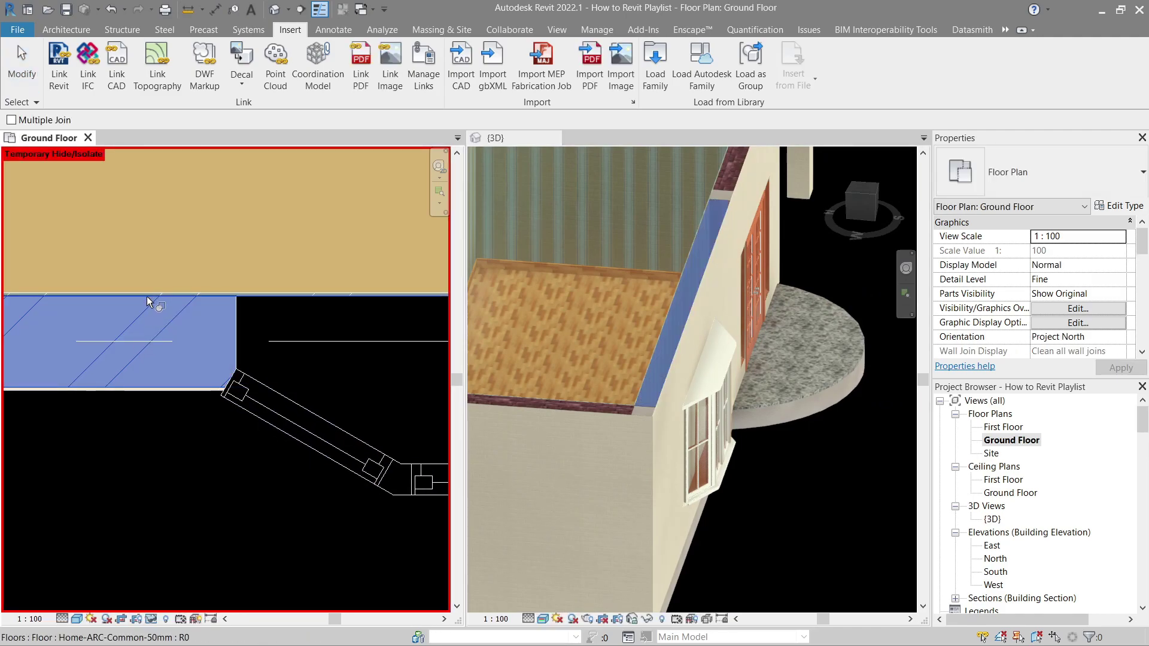
click(149, 301)
Open the profile of the front Home-ARC-Wall-10mm (paint) wall for editing, viewed straight from the front
shift+middle_drag(801, 384, 689, 365)
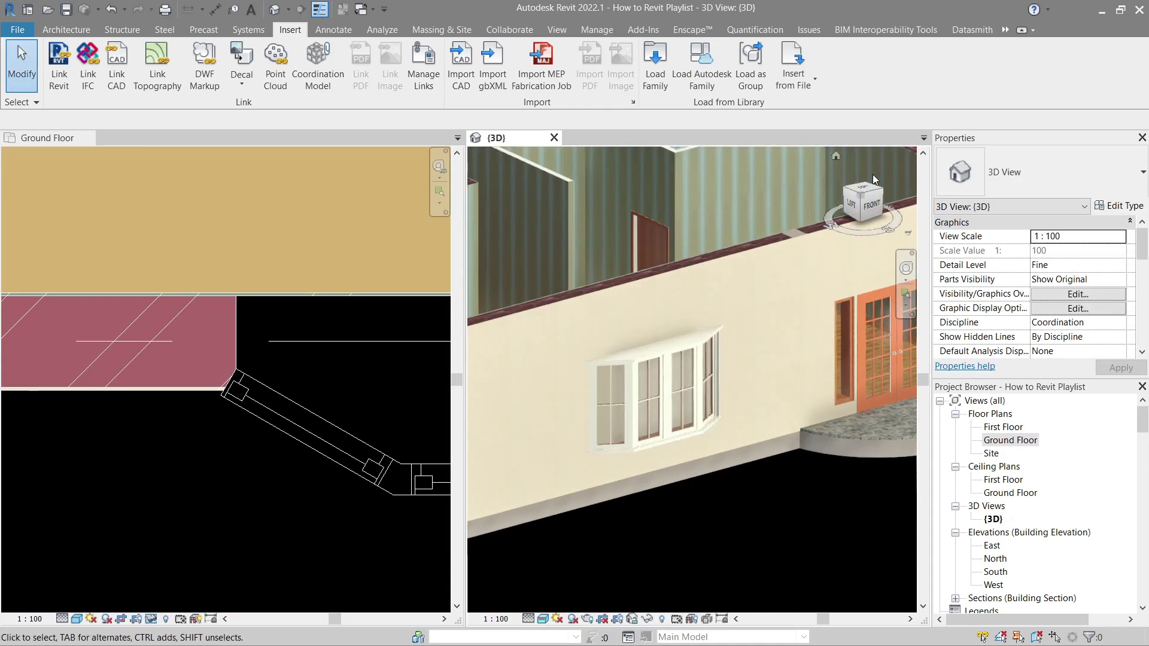
click(730, 265)
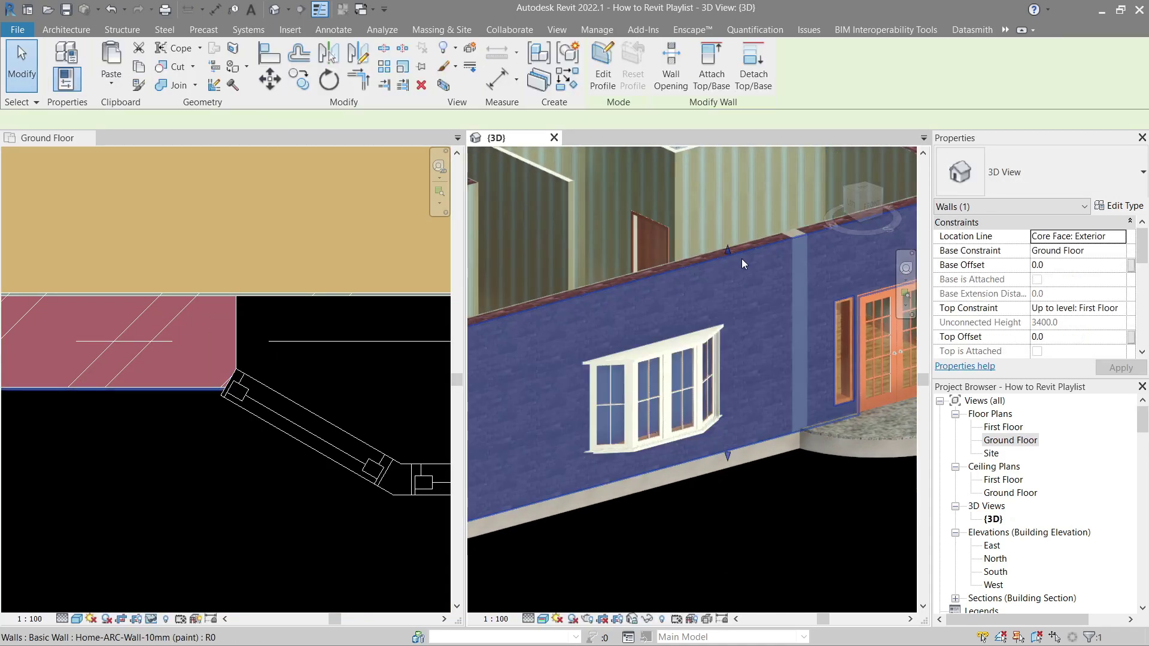
click(874, 199)
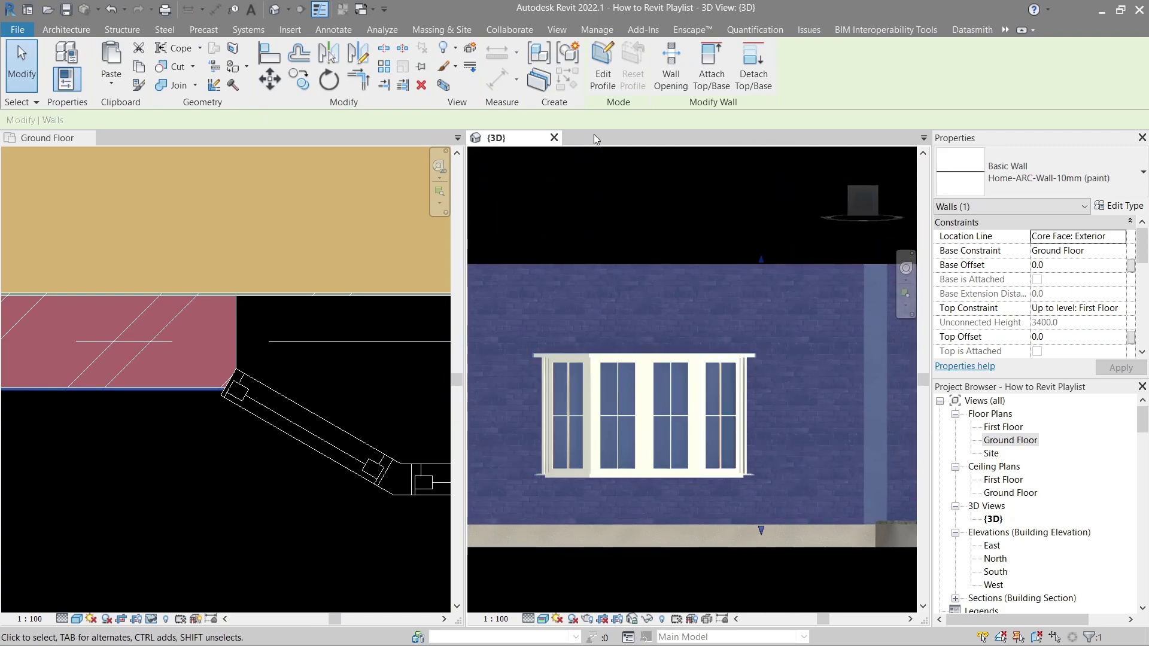
click(604, 74)
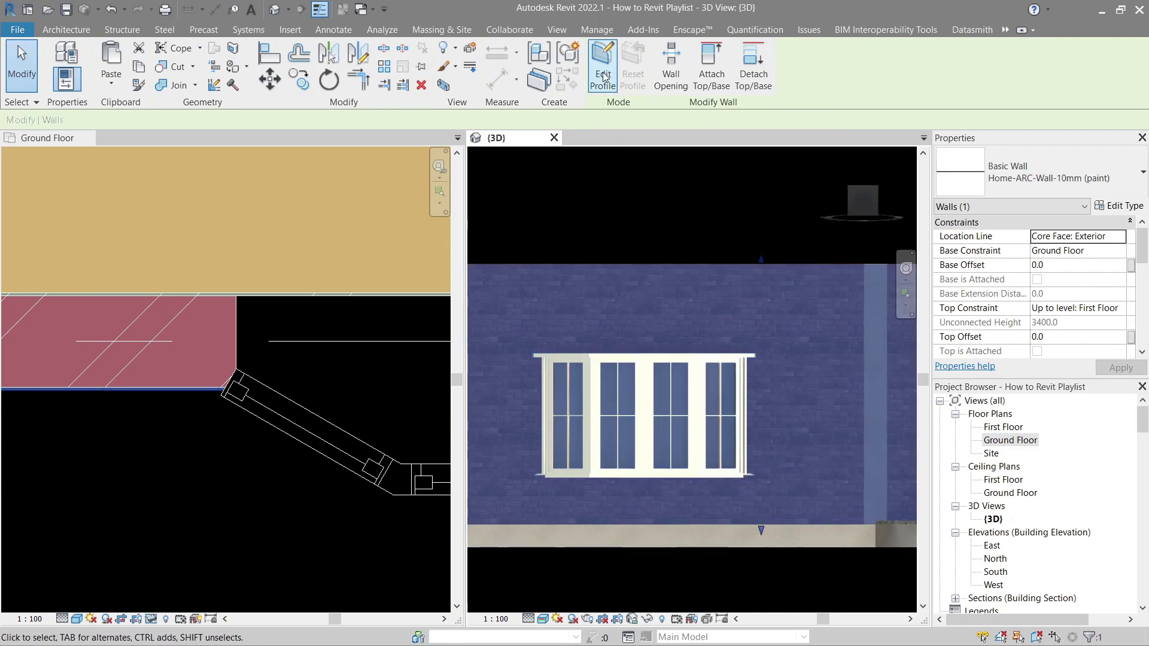
Sketch a rectangle around the front bay window in the wall profile, from its upper frame corner to the diagonally opposite lower corner
click(646, 50)
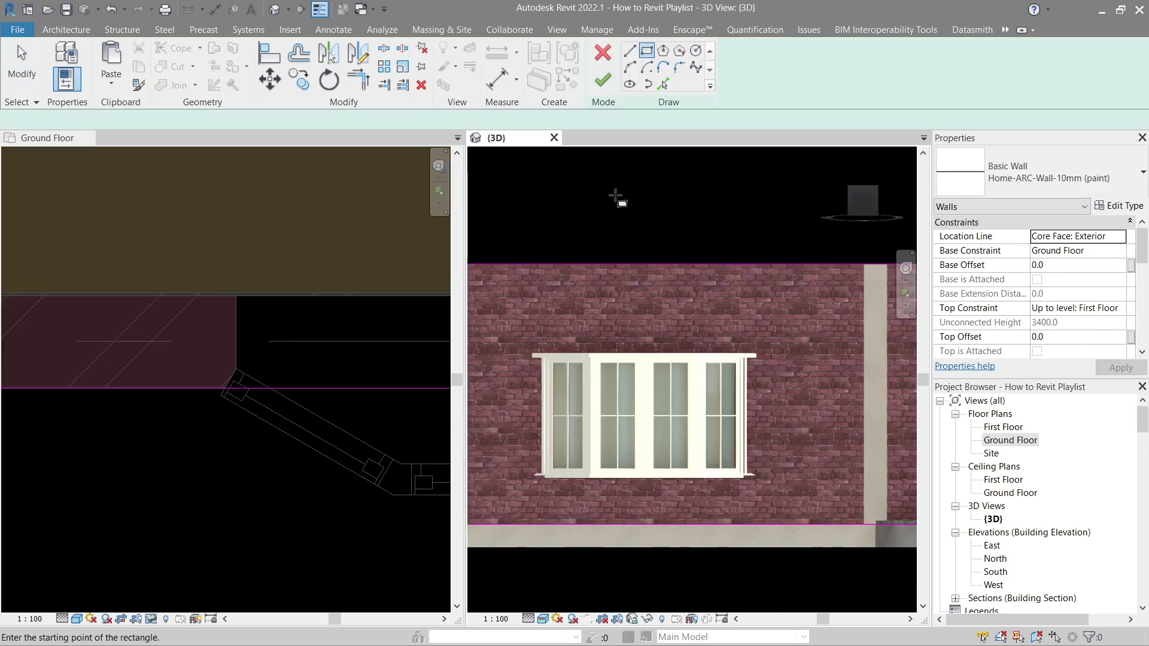
scroll(599, 353, up, 5)
scroll(619, 355, up, 2)
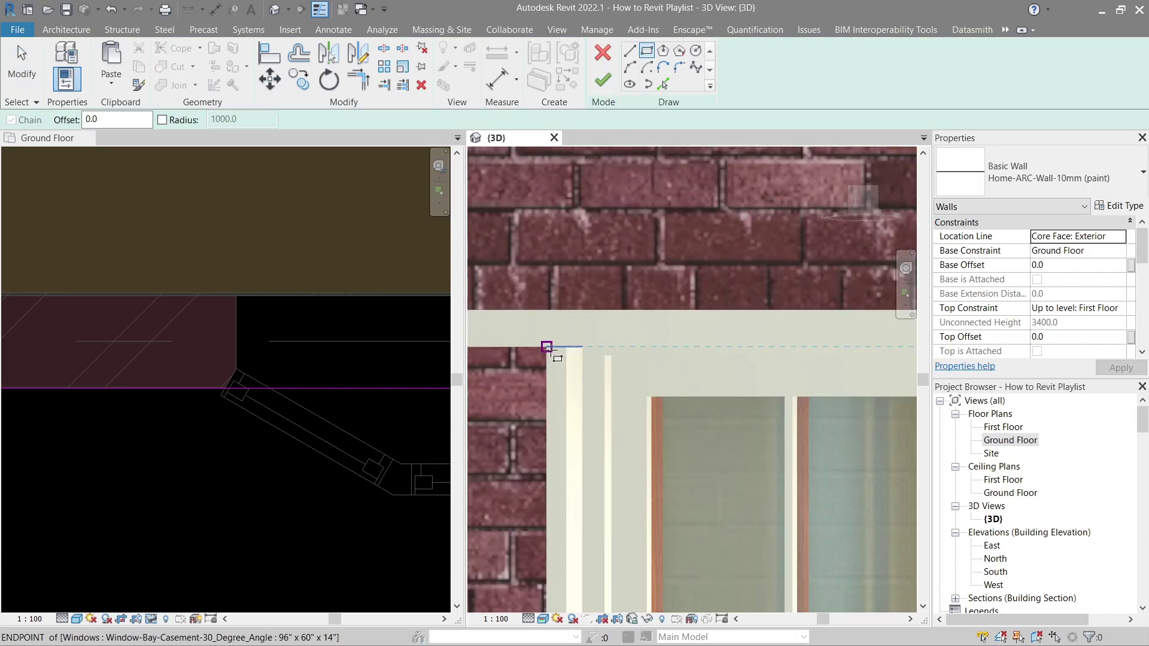
click(546, 348)
scroll(582, 419, down, 3)
middle_drag(690, 535, 448, 291)
scroll(703, 398, down, 3)
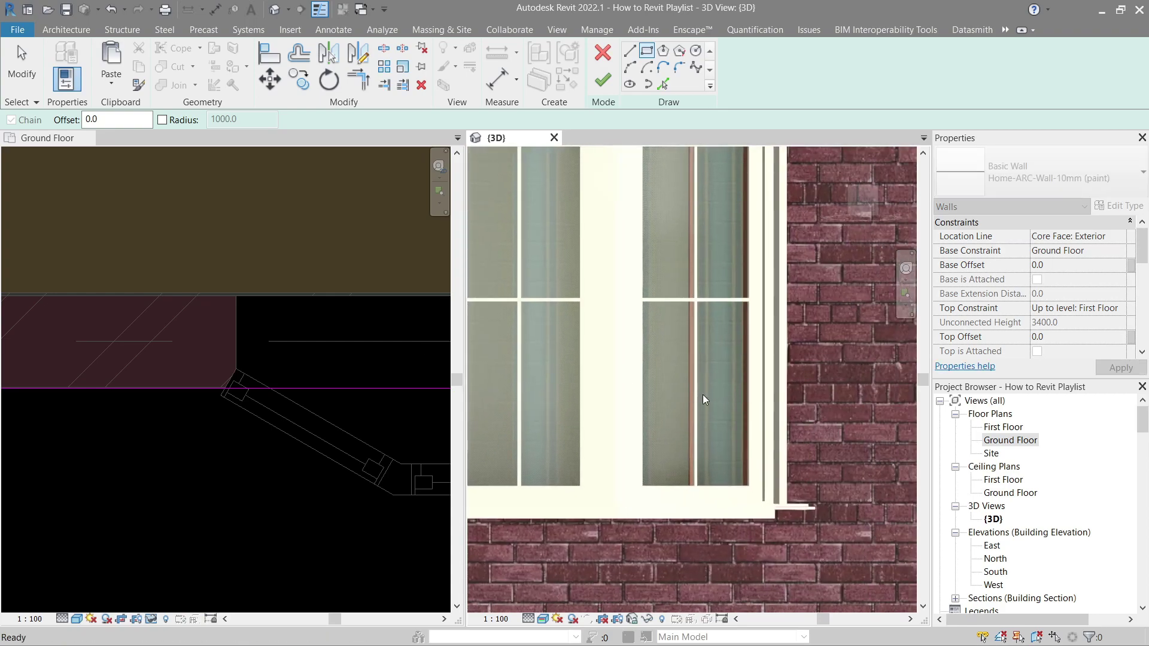
scroll(599, 455, up, 6)
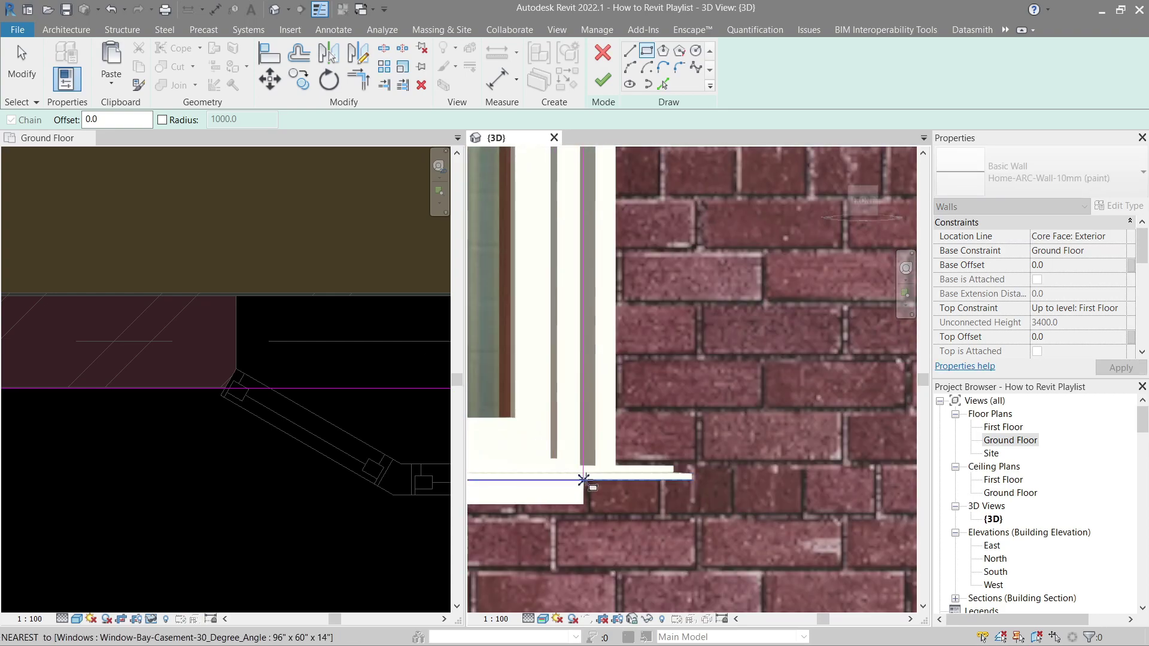
click(586, 480)
key(a)
key(l)
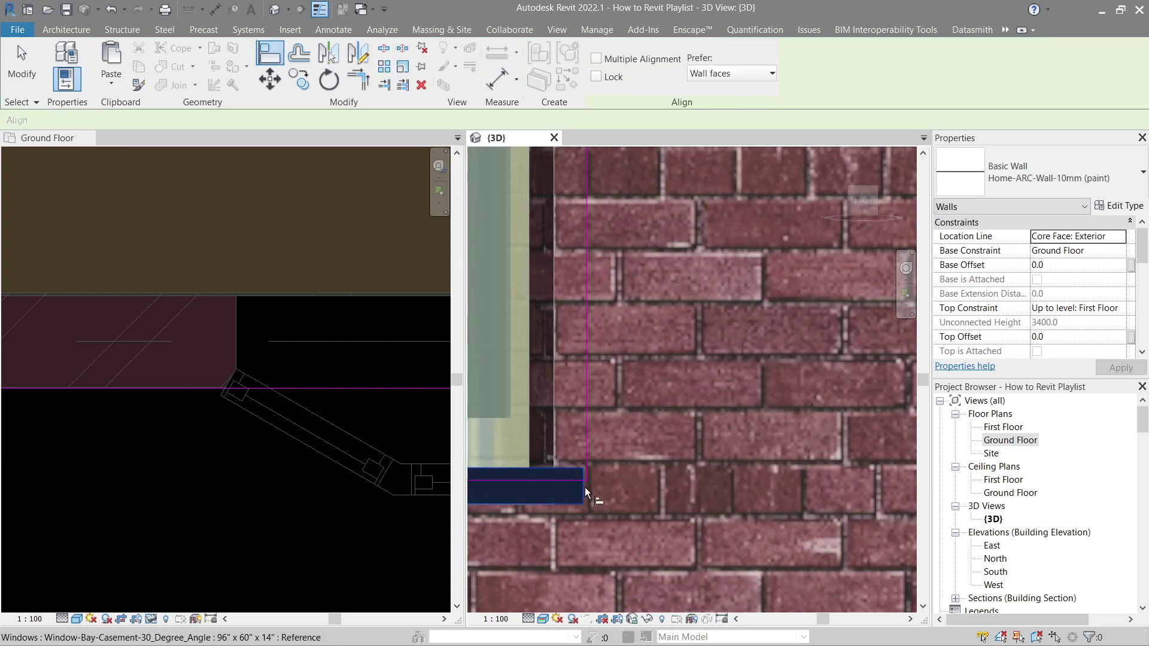
key(a)
key(l)
click(584, 497)
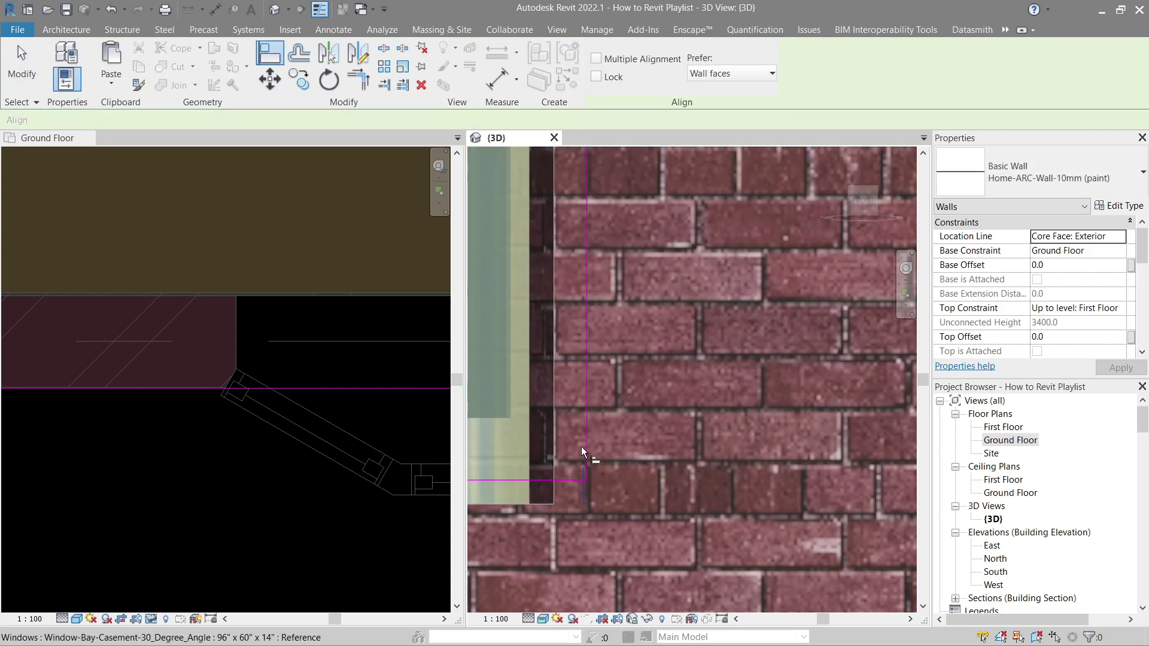
key(Escape)
key(Escape)
Shift the rectangle's side line onto the bay window's frame edge and finish the exterior finish wall's profile edit
drag(587, 440, 561, 439)
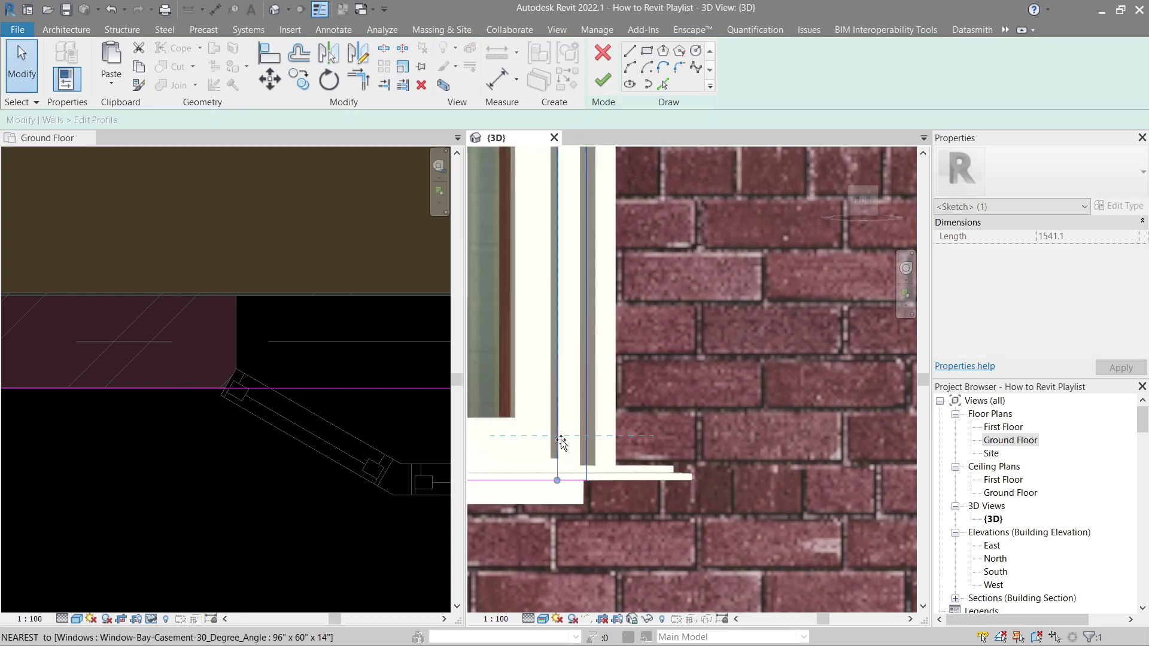
drag(586, 505, 583, 501)
click(563, 412)
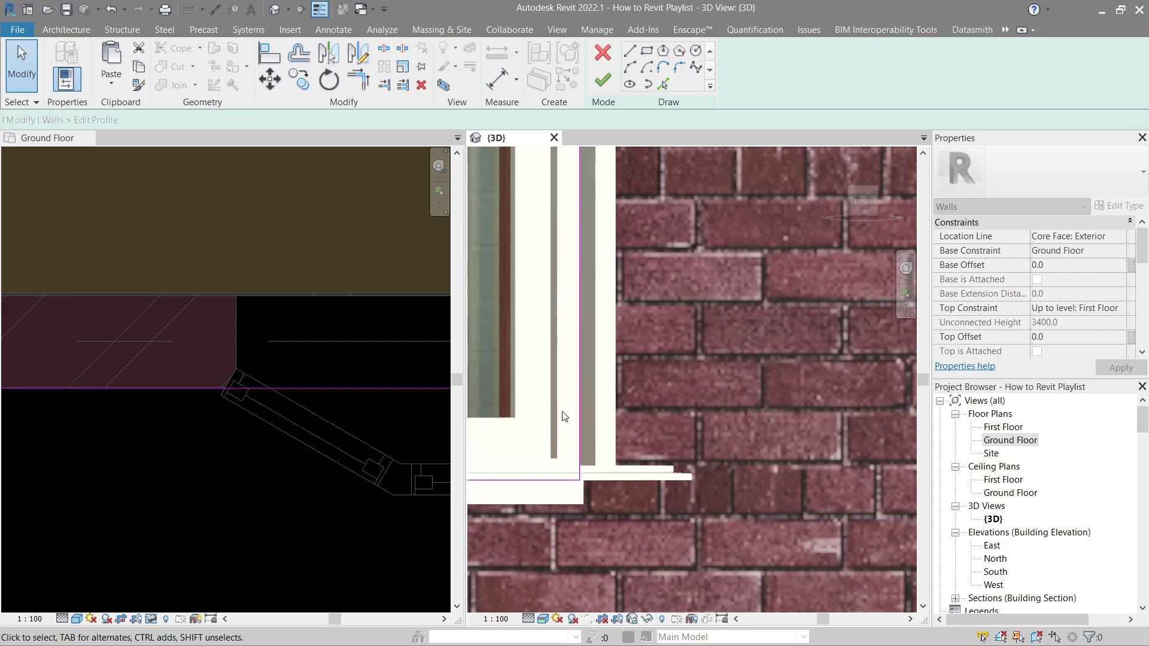
scroll(552, 410, down, 3)
middle_drag(551, 410, 698, 429)
scroll(694, 434, down, 4)
click(602, 80)
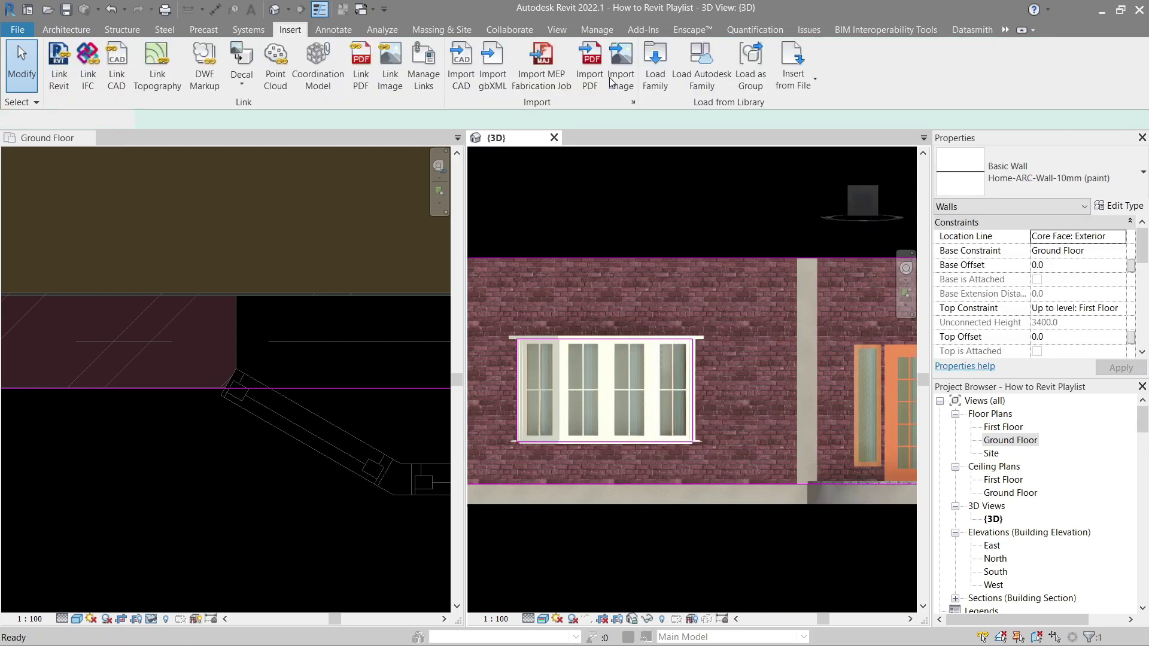
key(Escape)
Open the profile of the front Home-ARC-Wall-10mm (interior) wall behind the bay window for editing, viewed from inside the house
shift+middle_drag(608, 474, 647, 489)
scroll(647, 489, down, 2)
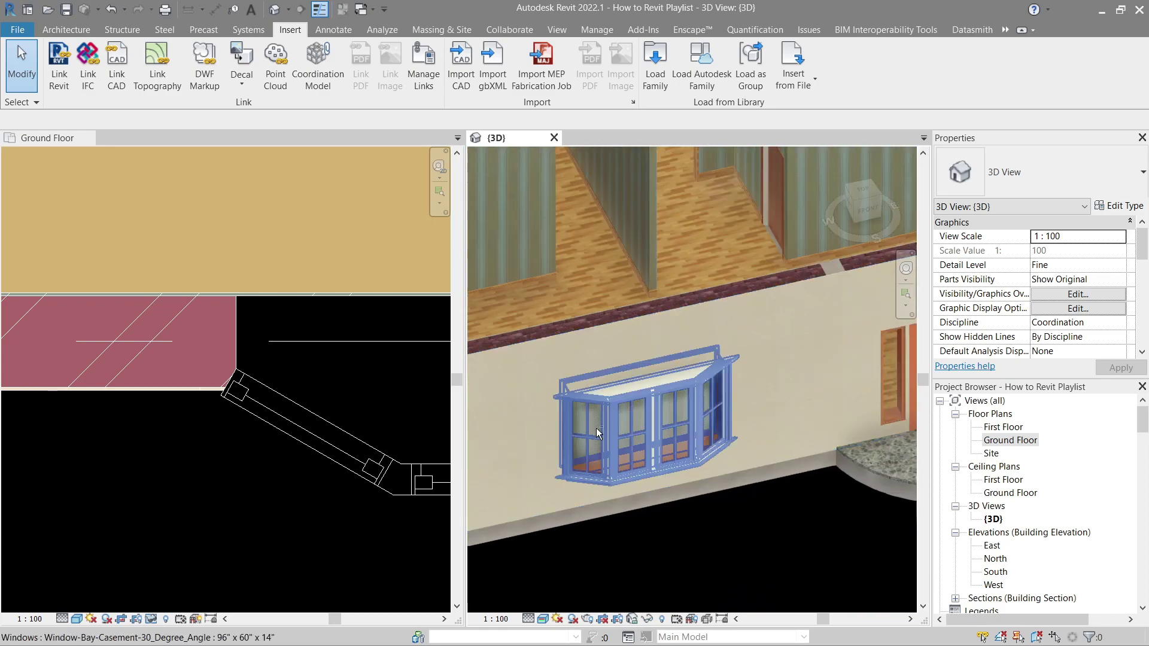
shift+middle_drag(595, 429, 757, 340)
click(756, 333)
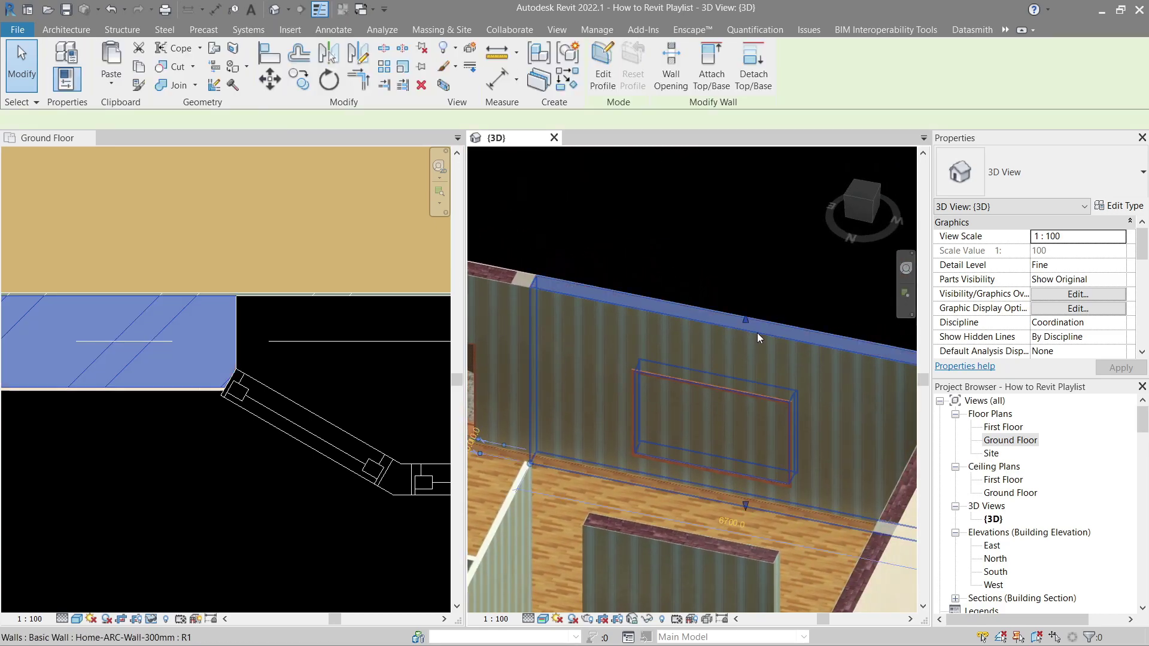
key(Escape)
click(756, 339)
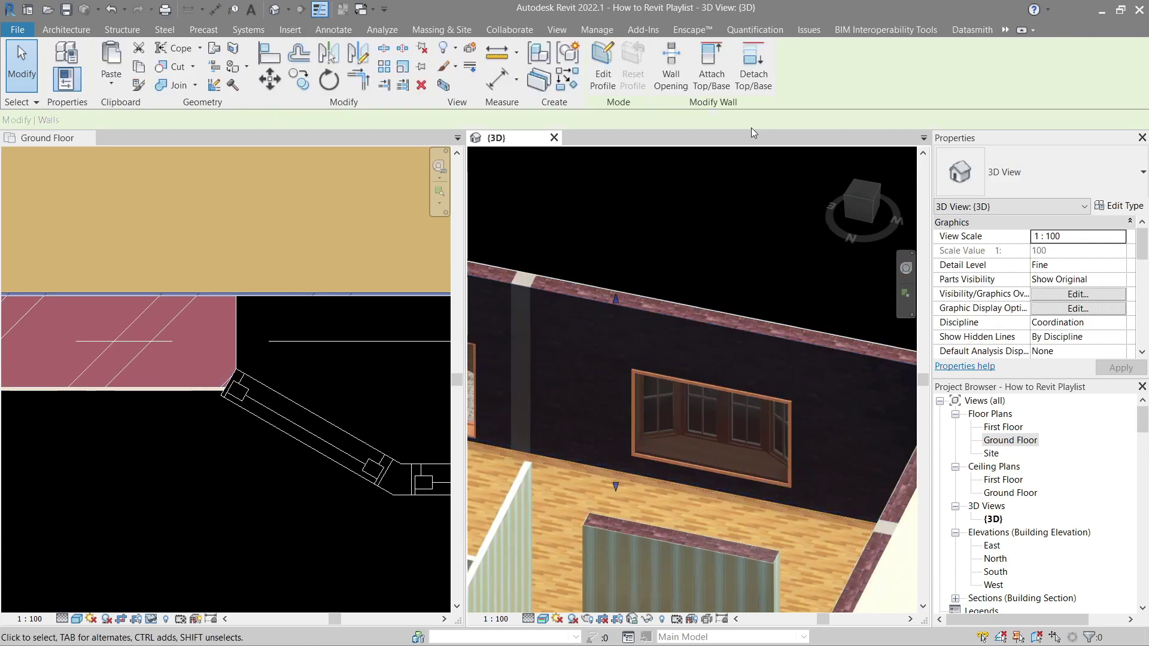
click(599, 77)
scroll(637, 419, up, 3)
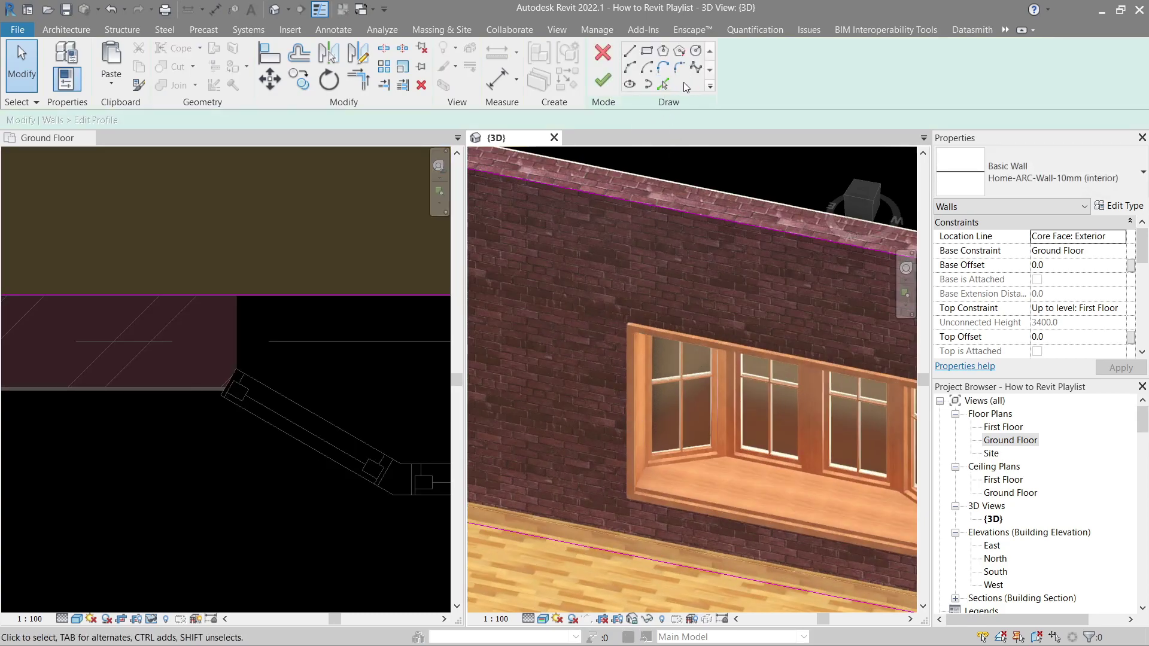
Trace the bay window's interior trim on all sides with Pick Lines and finish the interior wall's profile edit
click(666, 84)
scroll(660, 305, up, 3)
middle_drag(592, 390, 605, 335)
click(627, 333)
click(574, 348)
scroll(602, 400, down, 1)
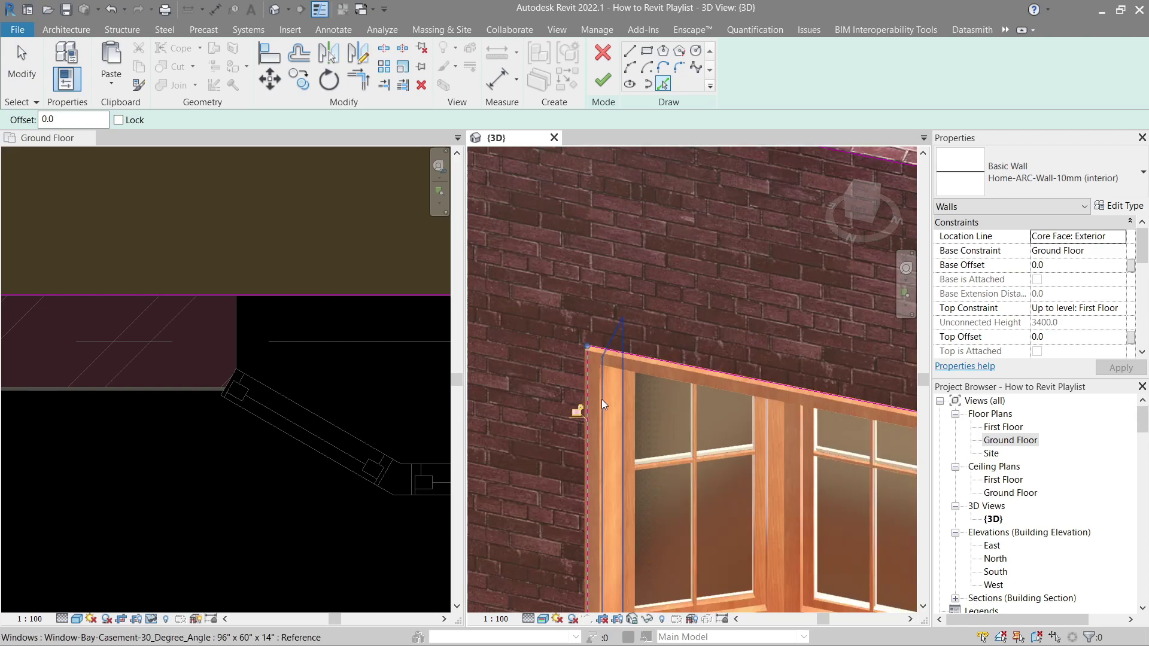
scroll(601, 399, down, 1)
middle_drag(605, 446, 319, 272)
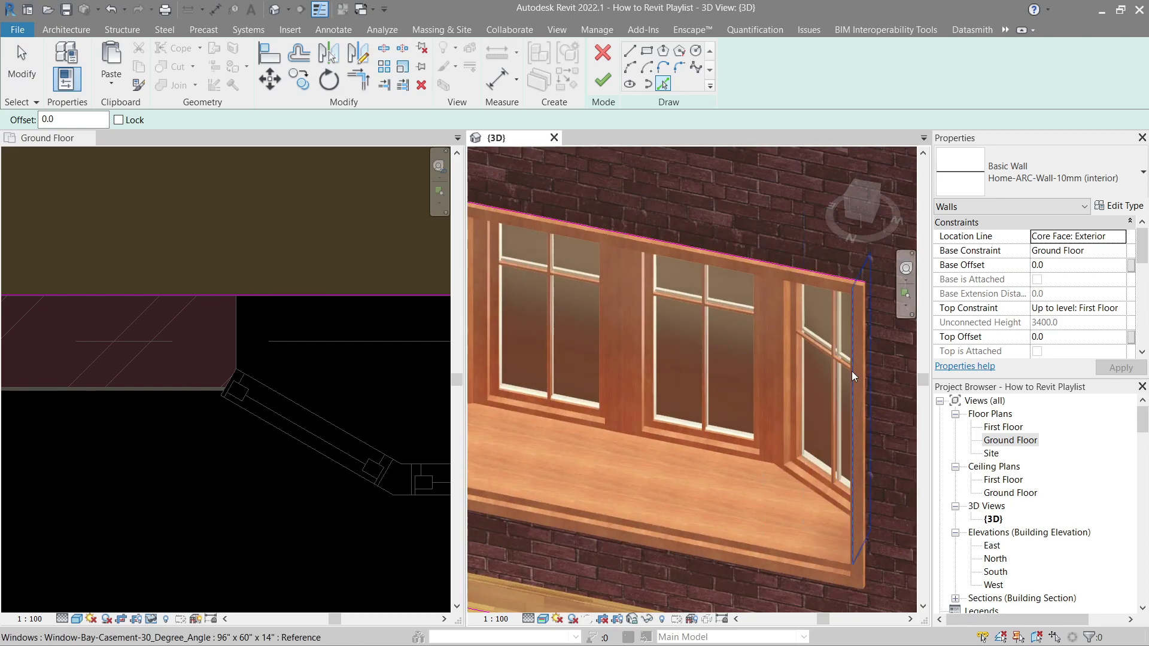
click(866, 432)
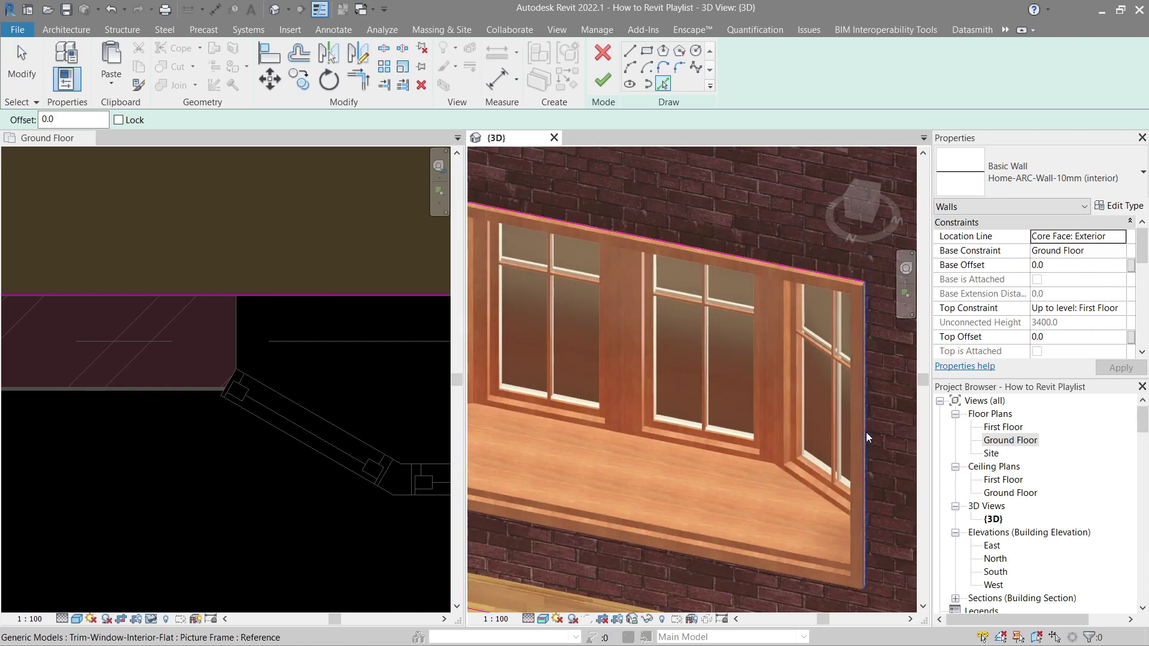
click(799, 580)
click(601, 81)
scroll(645, 237, down, 4)
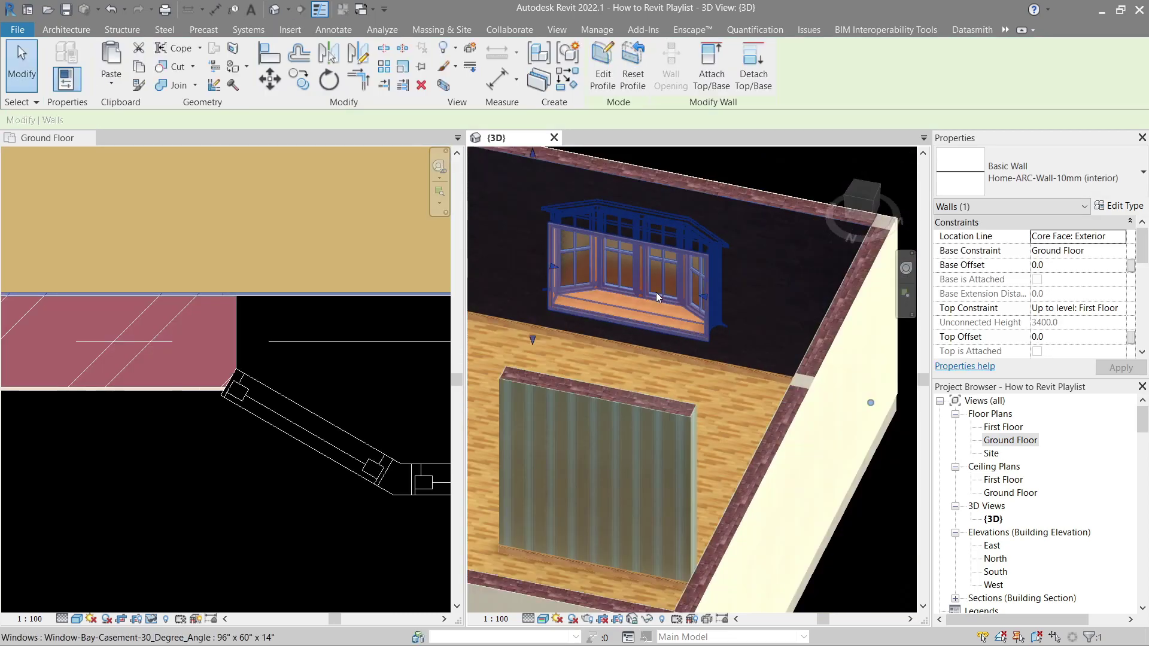
key(Escape)
Place another Window-Bay-Casement-30_Degree_Angle 96" x 60" x 14" window on the north exterior wall, 1600 mm from the west wall's inner face
mouse_move(658, 296)
shift+middle_down()
mouse_move(597, 374)
mouse_move(551, 344)
mouse_move(639, 438)
mouse_move(586, 431)
shift+middle_up()
click(295, 447)
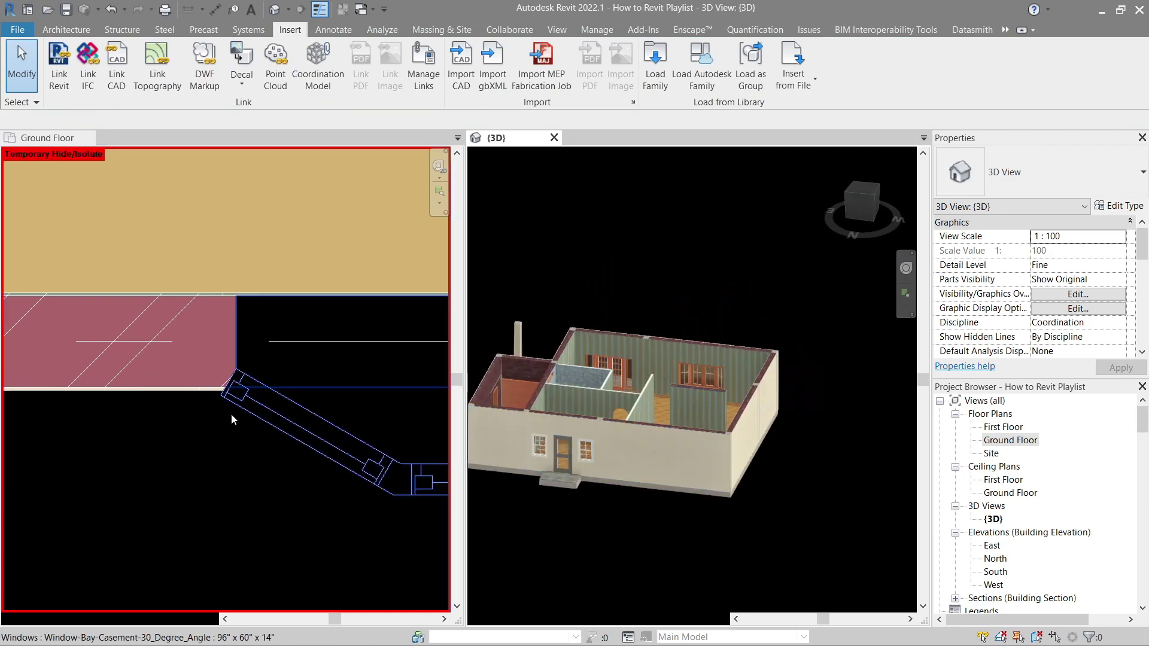
key(c)
key(s)
scroll(298, 440, down, 7)
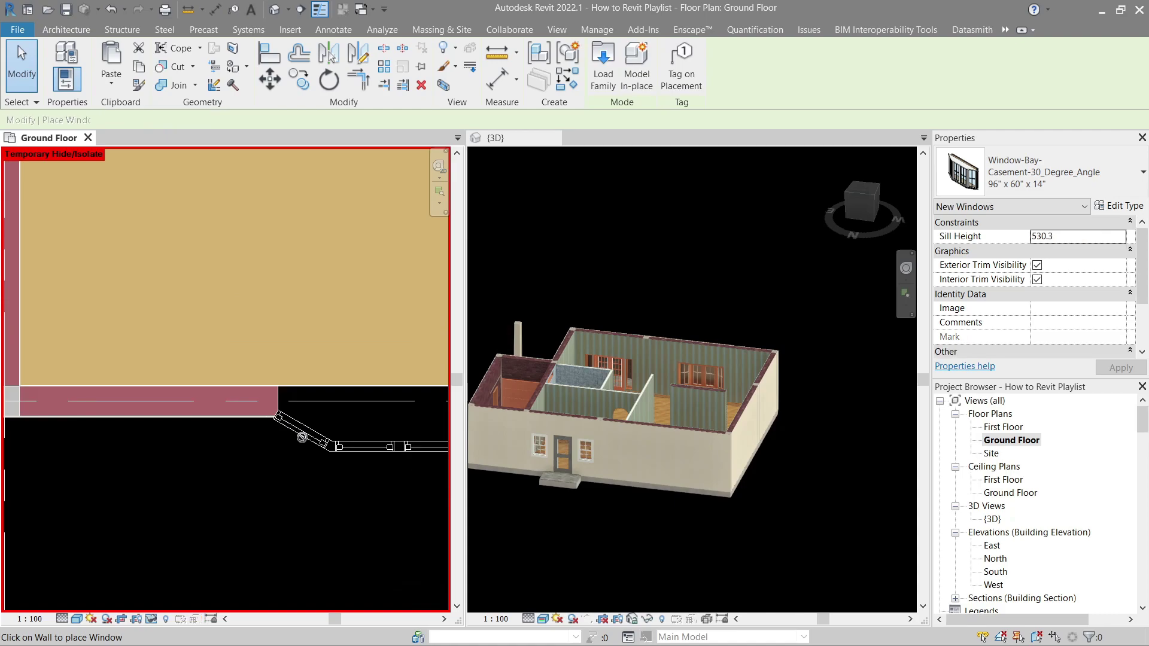
middle_drag(303, 374, 291, 528)
middle_drag(276, 301, 290, 393)
scroll(274, 290, up, 5)
middle_drag(311, 320, 262, 264)
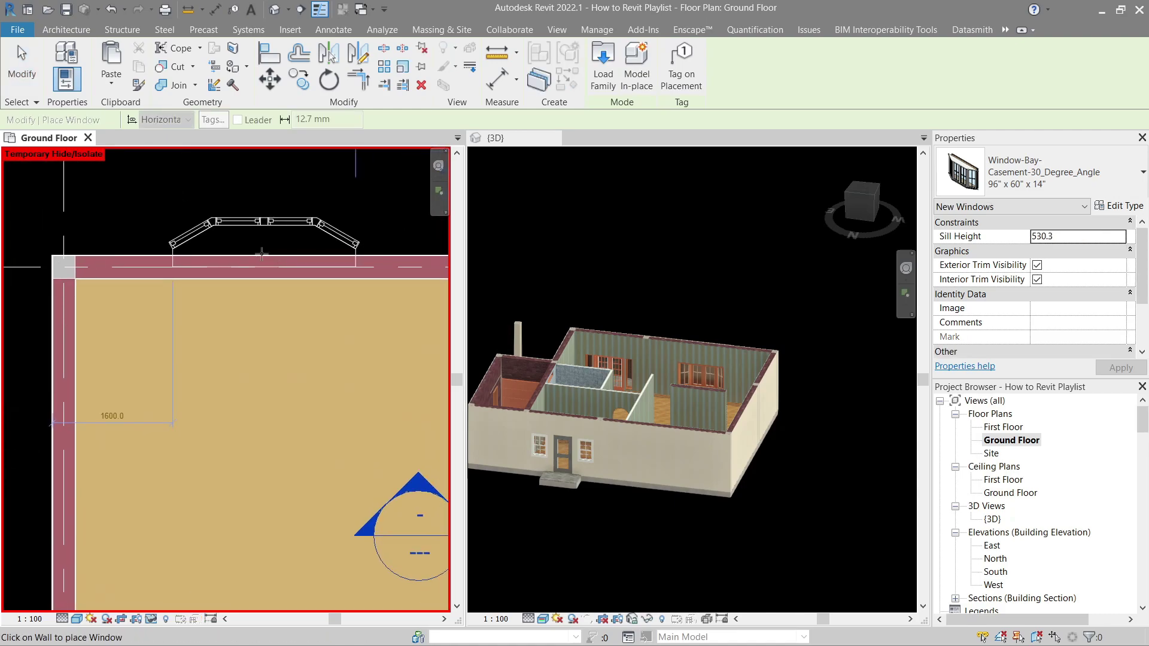
scroll(281, 300, down, 2)
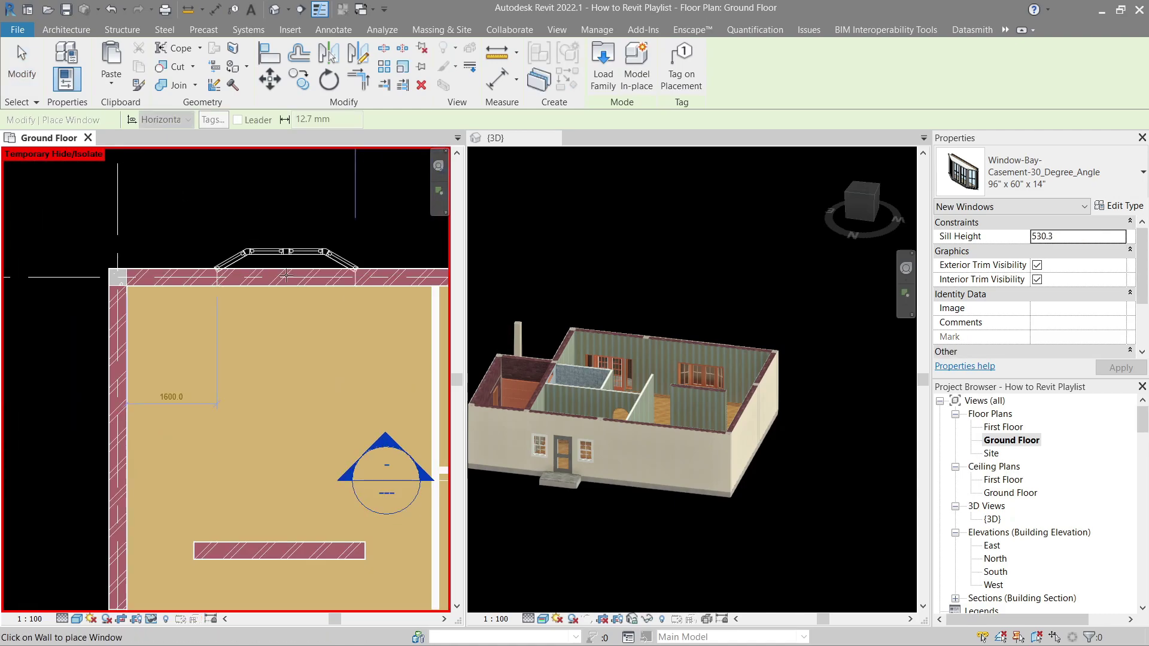
key(Escape)
Start an aligned dimension chain from the partition wall's face to the nearer edge of the new bay window
scroll(303, 328, up, 5)
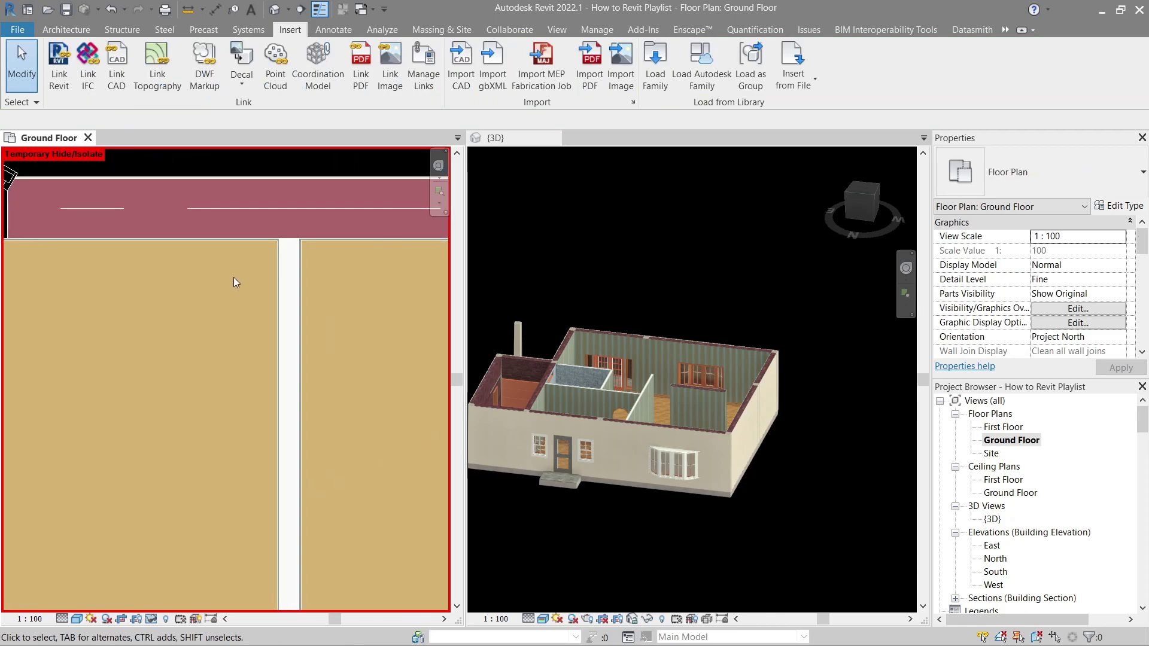
key(d)
key(i)
scroll(281, 267, up, 6)
key(Tab)
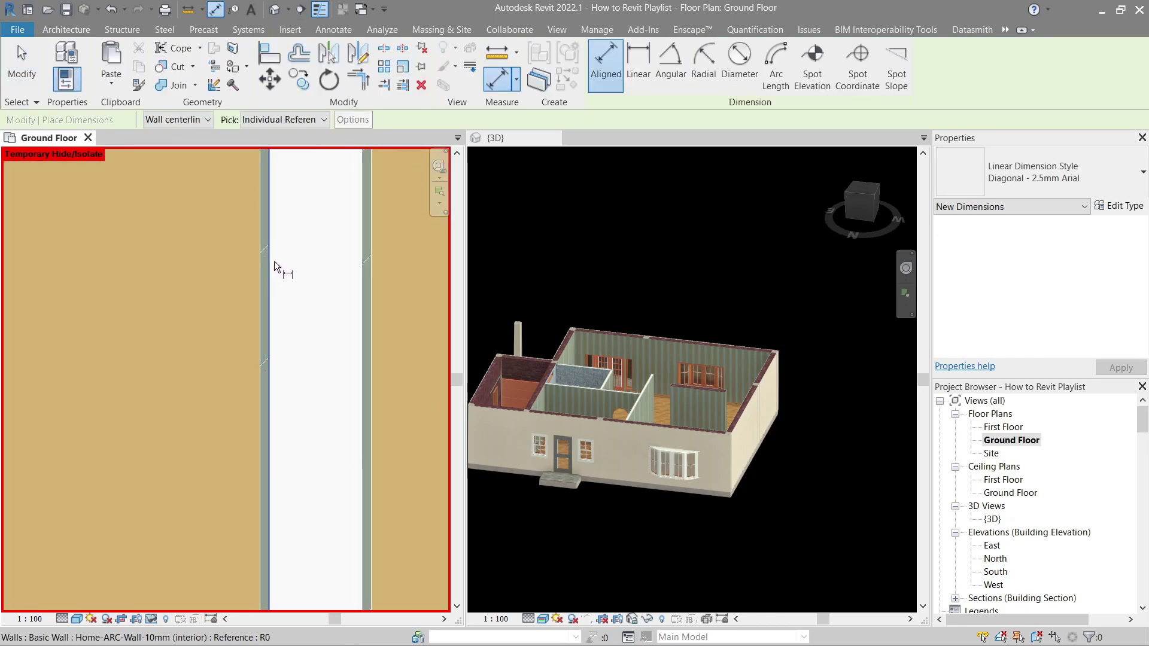
click(274, 260)
scroll(274, 261, down, 4)
scroll(221, 286, down, 4)
scroll(82, 232, up, 4)
click(59, 271)
scroll(73, 289, down, 5)
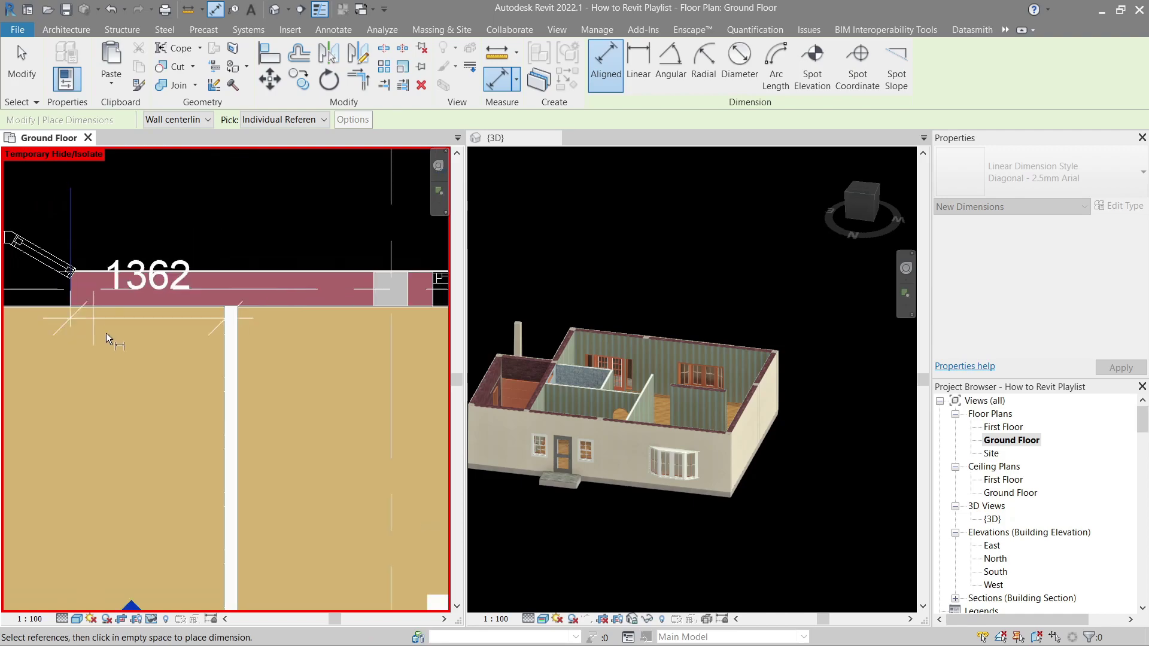
Extend the dimension chain across the bay window to the west exterior wall and place it outside the north wall
middle_drag(106, 332, 391, 305)
scroll(123, 282, up, 4)
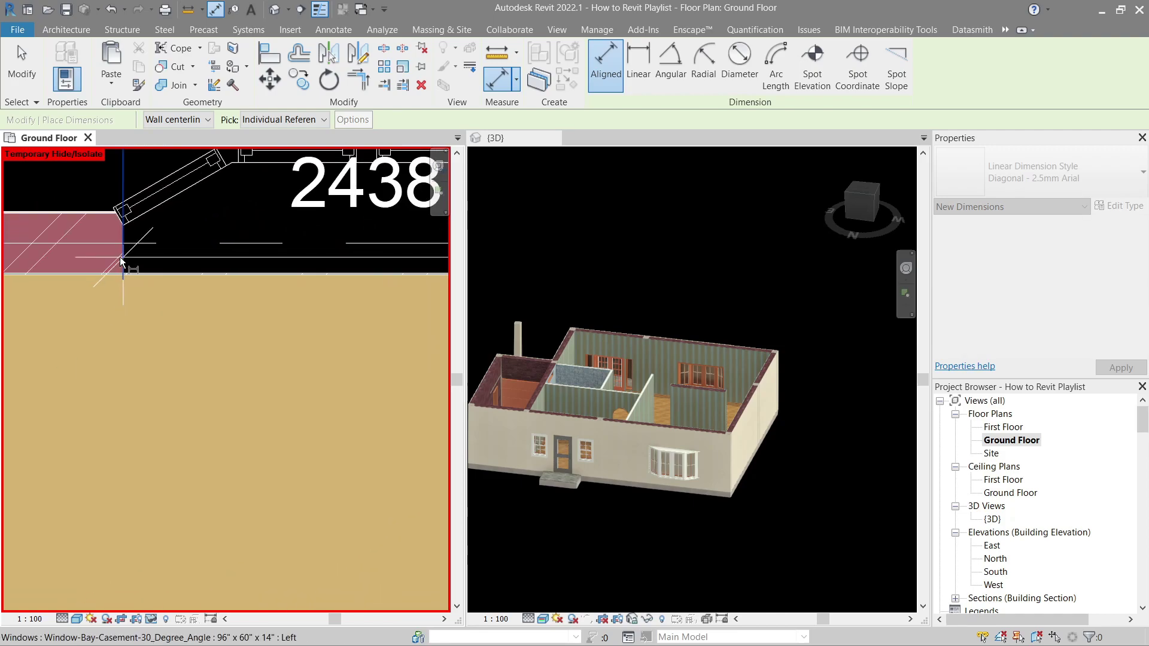
scroll(263, 335, up, 5)
click(265, 342)
scroll(264, 342, down, 4)
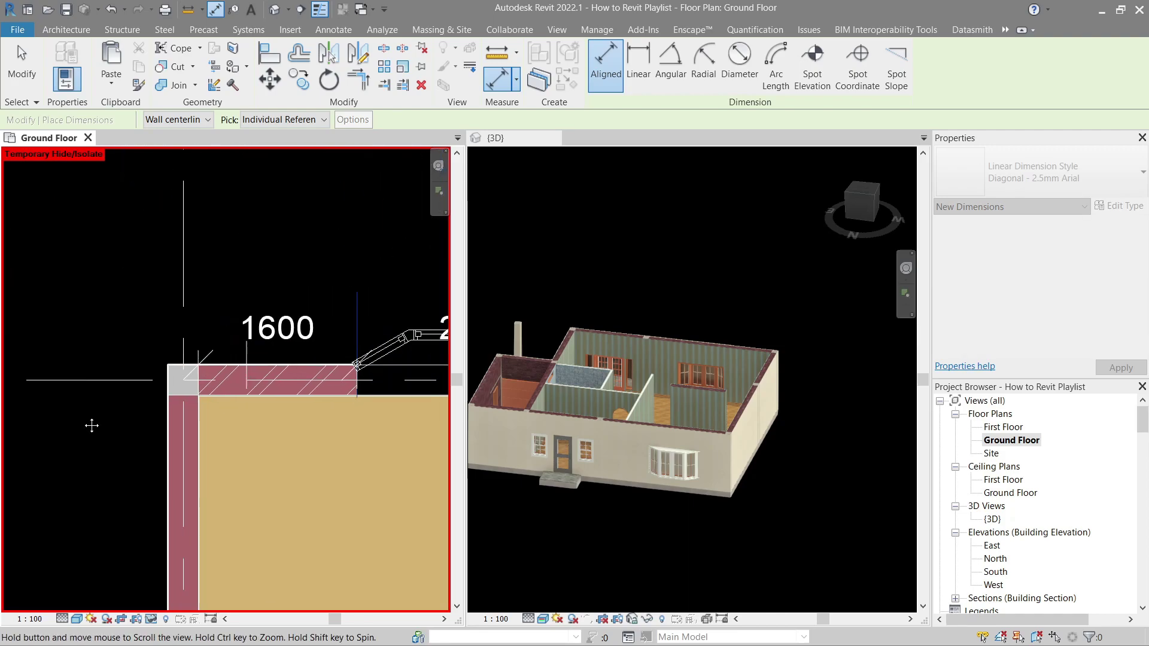
click(250, 340)
key(Escape)
key(Escape)
Try to centre the new bay window by applying the equality constraint to the dimension chain
click(246, 405)
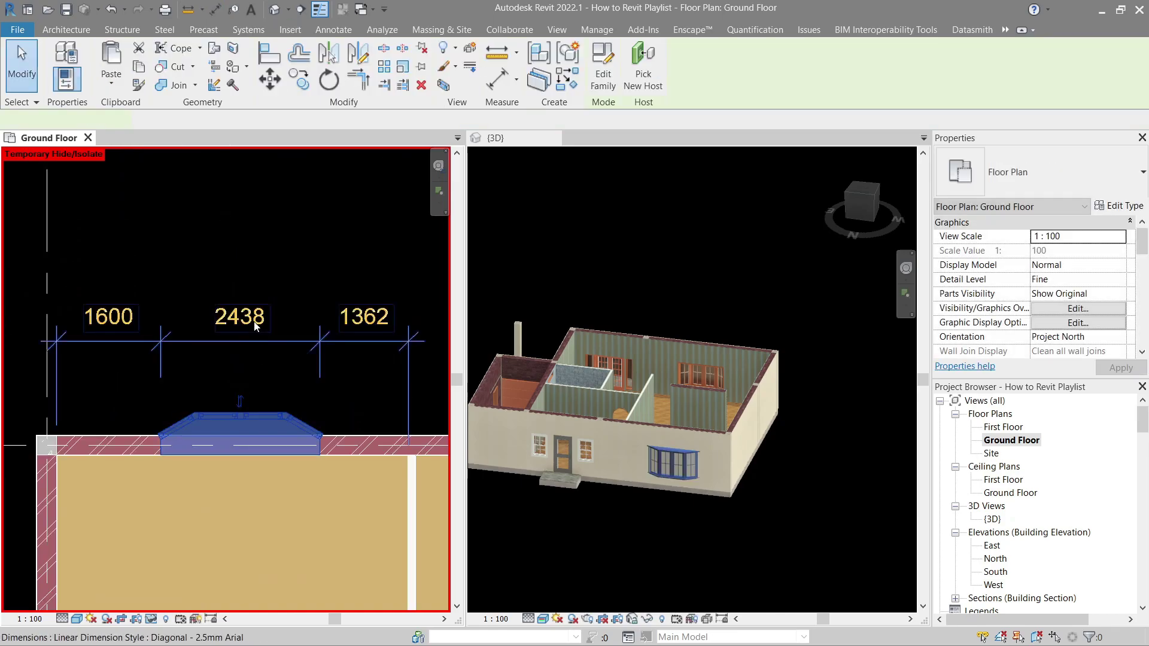
click(261, 368)
scroll(270, 344, down, 2)
click(282, 342)
click(247, 295)
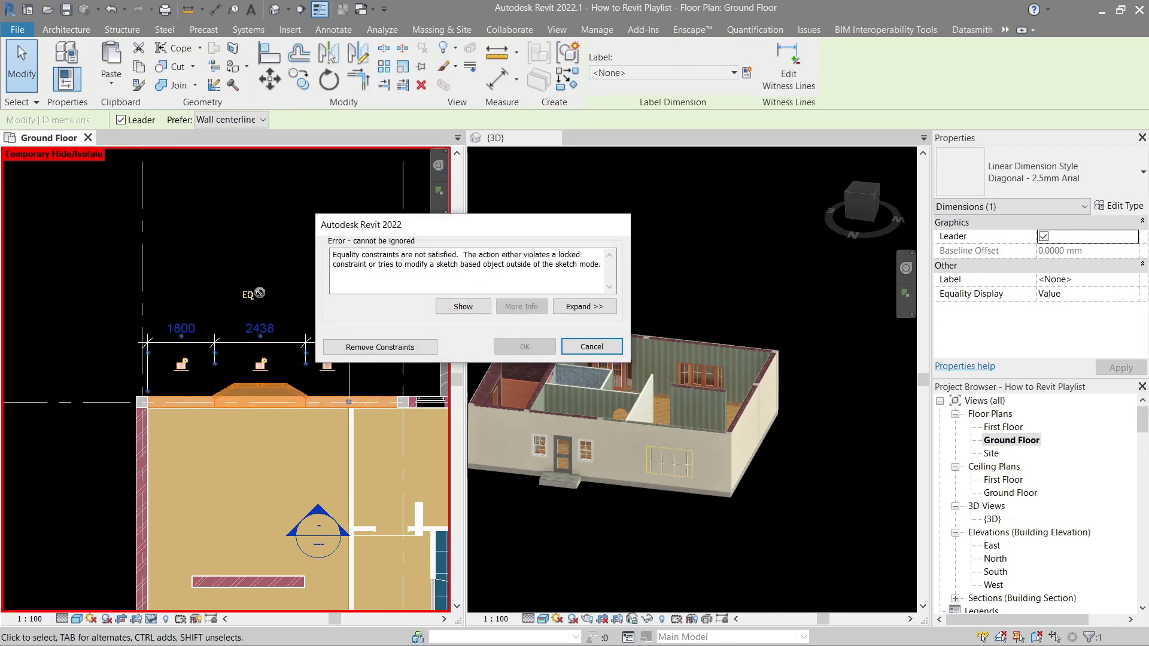
key(Escape)
Move the new bay window 200 mm toward the west wall, and 50 mm back toward the partition
scroll(260, 361, up, 2)
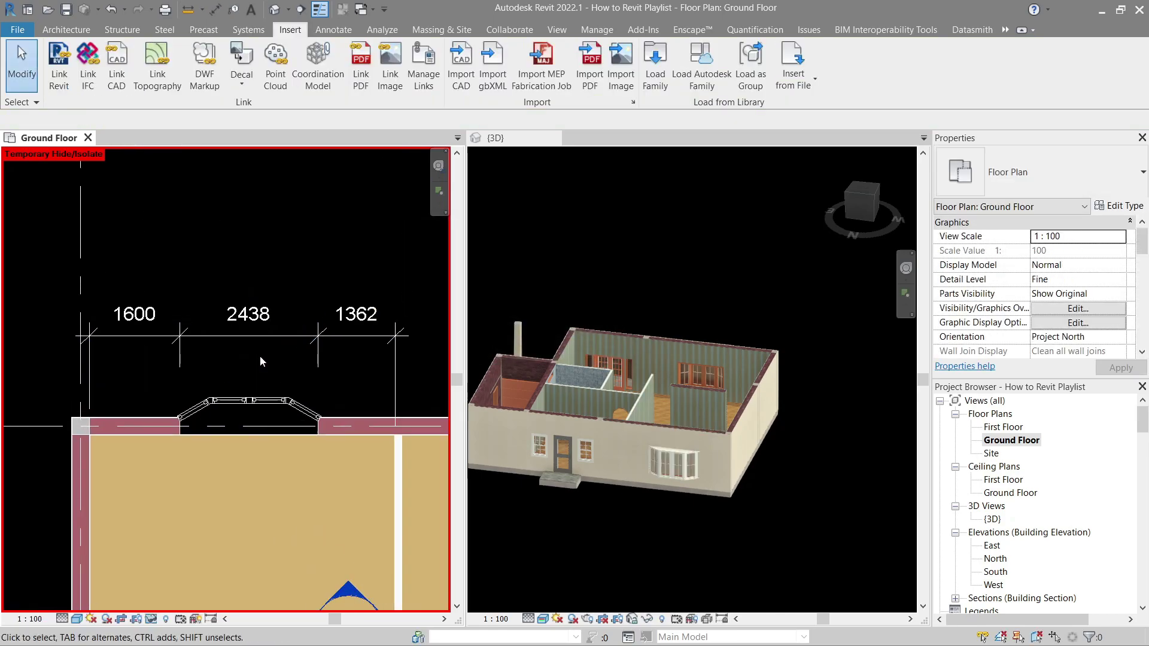
click(260, 395)
click(255, 267)
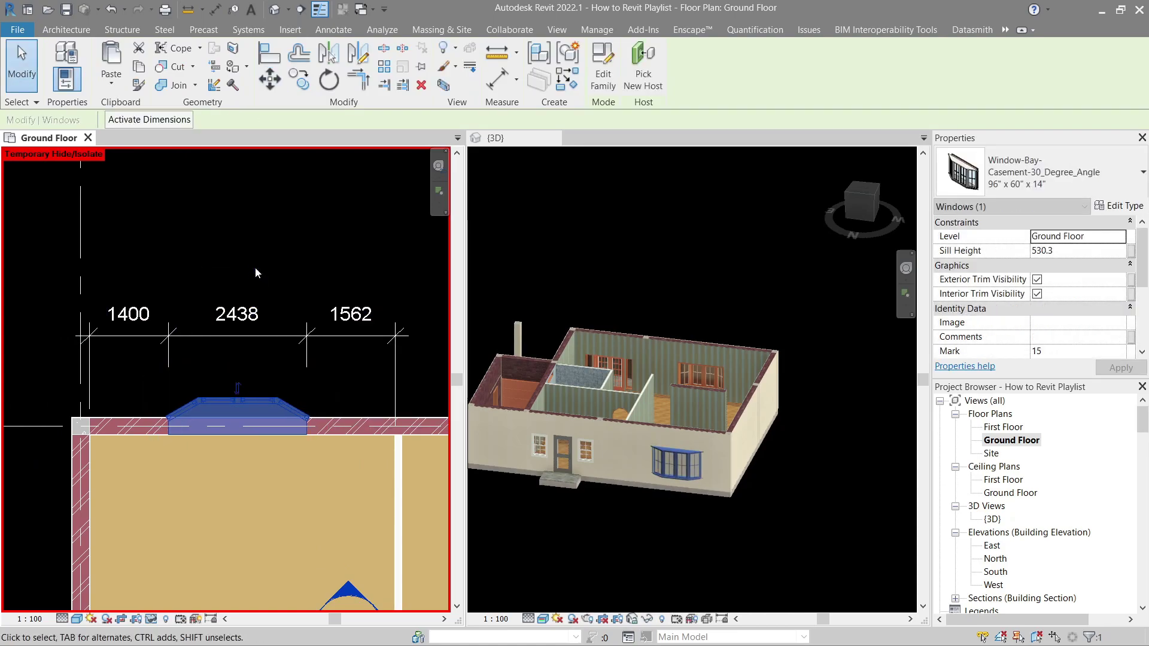
key(m)
key(v)
click(255, 267)
text(50)
key(Return)
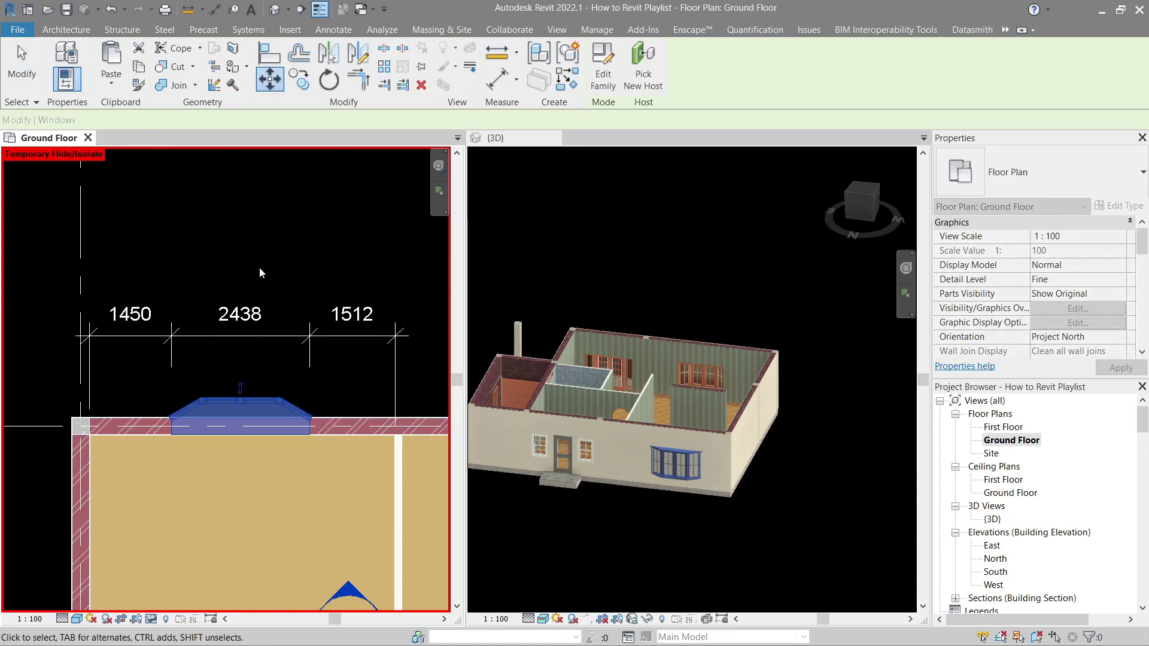
Move the new bay window a further 28 mm toward the partition
click(241, 275)
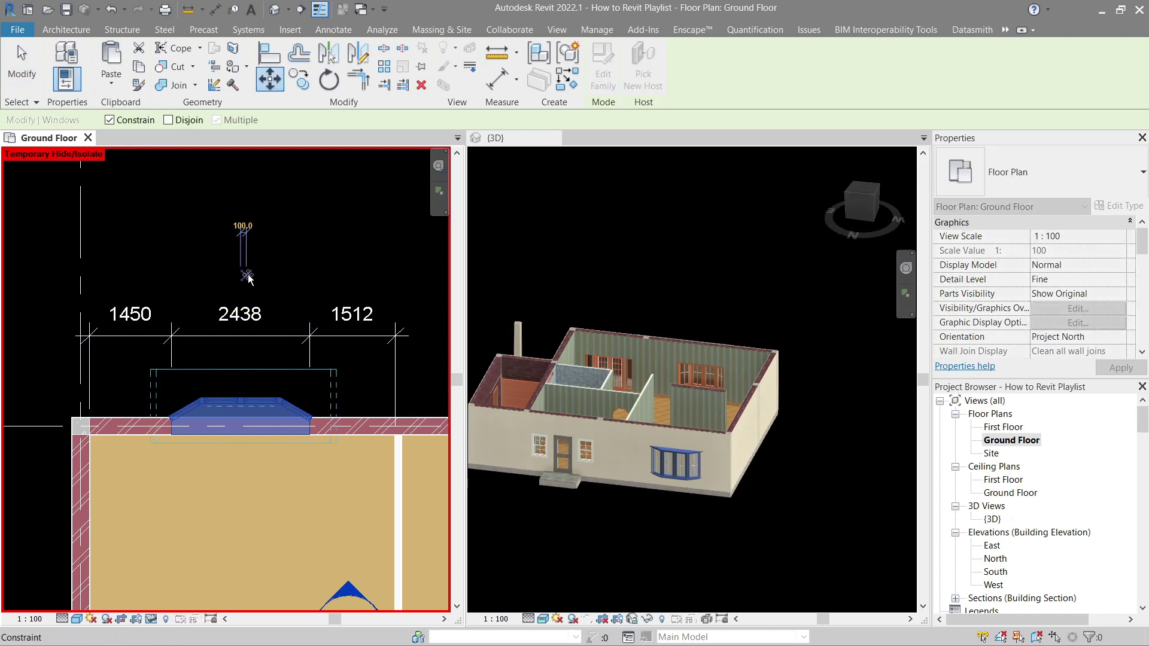
text(28)
key(Return)
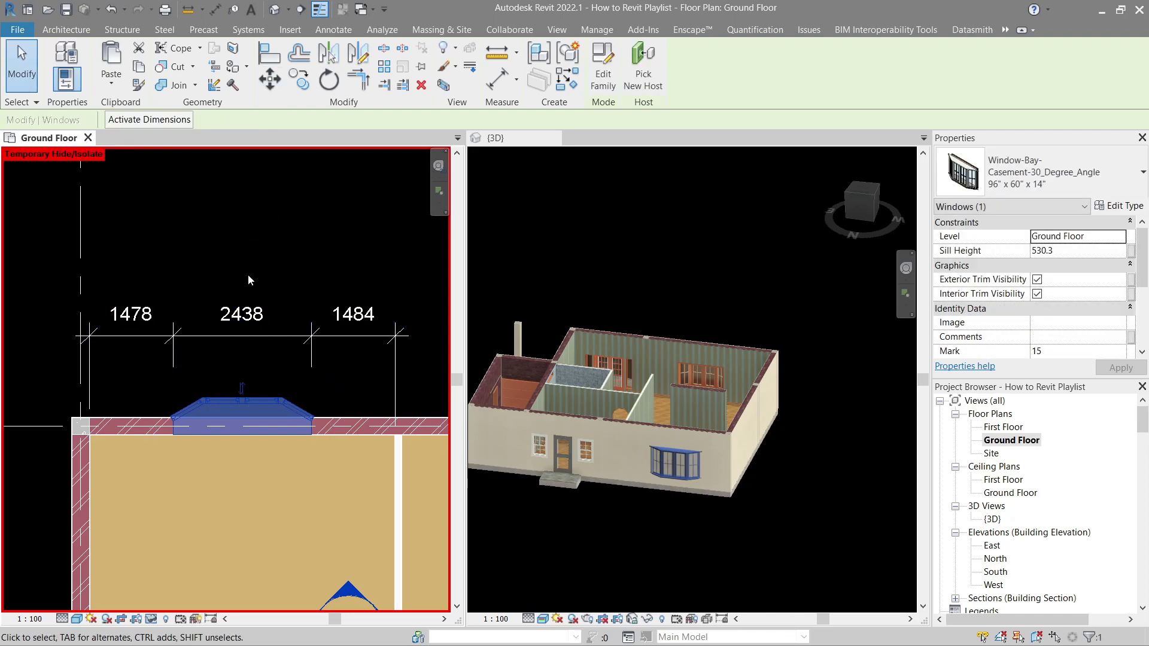
click(247, 274)
Delete the dimension chain beside the new bay window and return to the 3D view
click(271, 332)
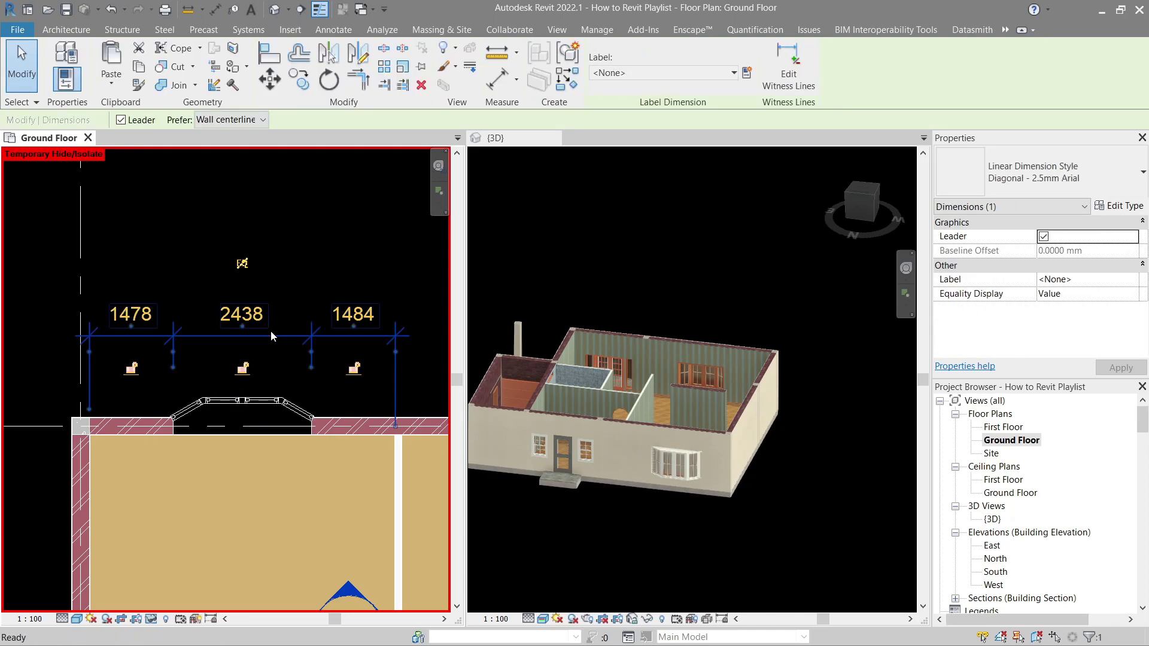
key(Delete)
click(664, 445)
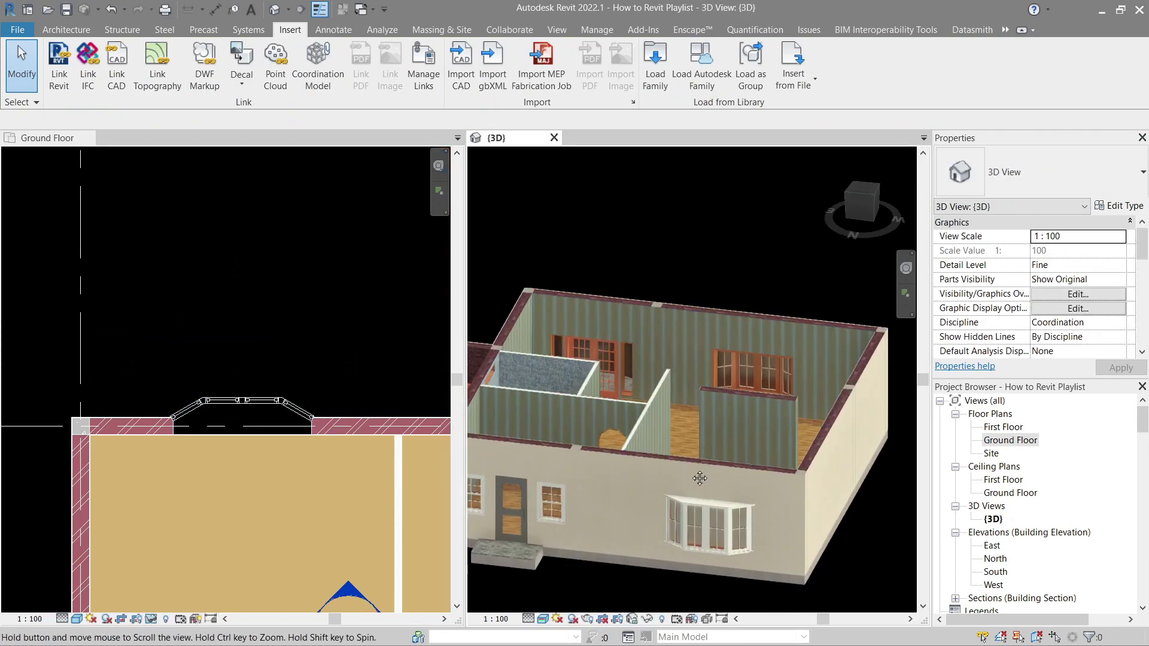
Edit the profile of the north wall's exterior painted finish and pick the bay window's opening edges as sketch lines
scroll(660, 450, up, 6)
scroll(666, 427, down, 6)
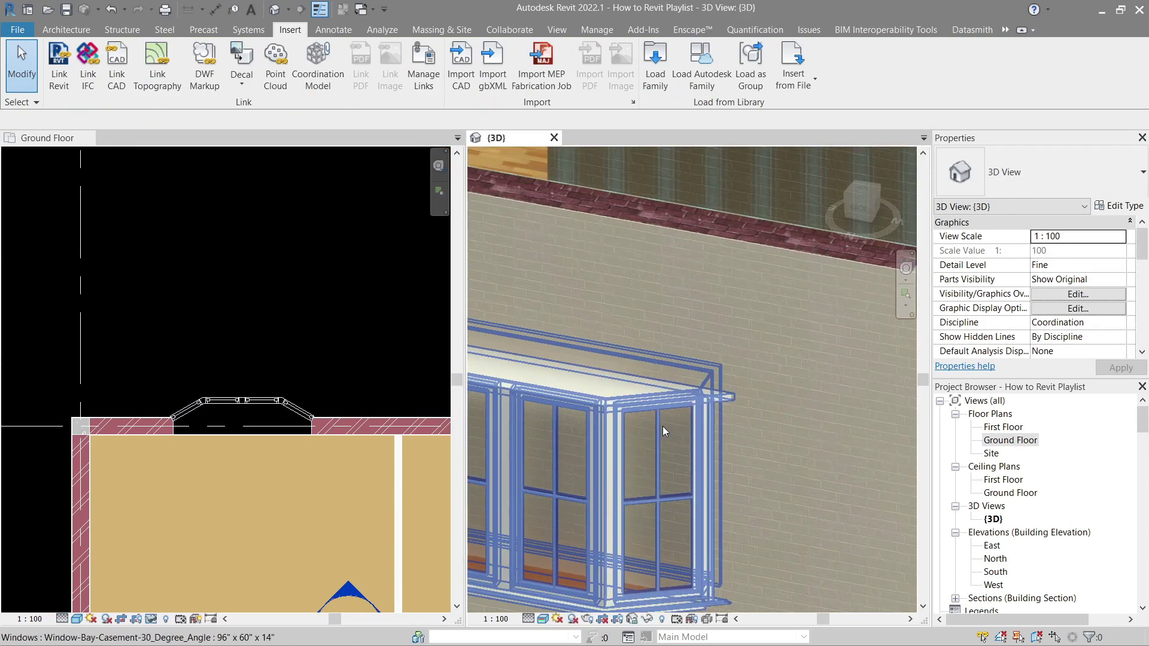
click(661, 329)
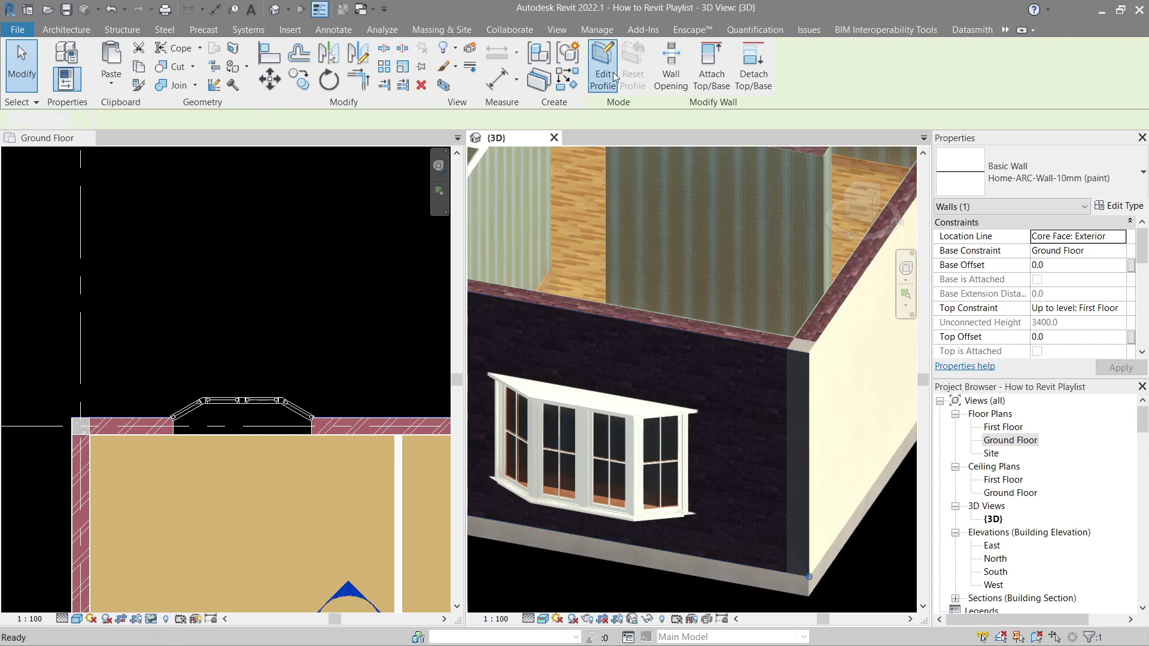
click(612, 72)
click(660, 86)
scroll(637, 340, up, 4)
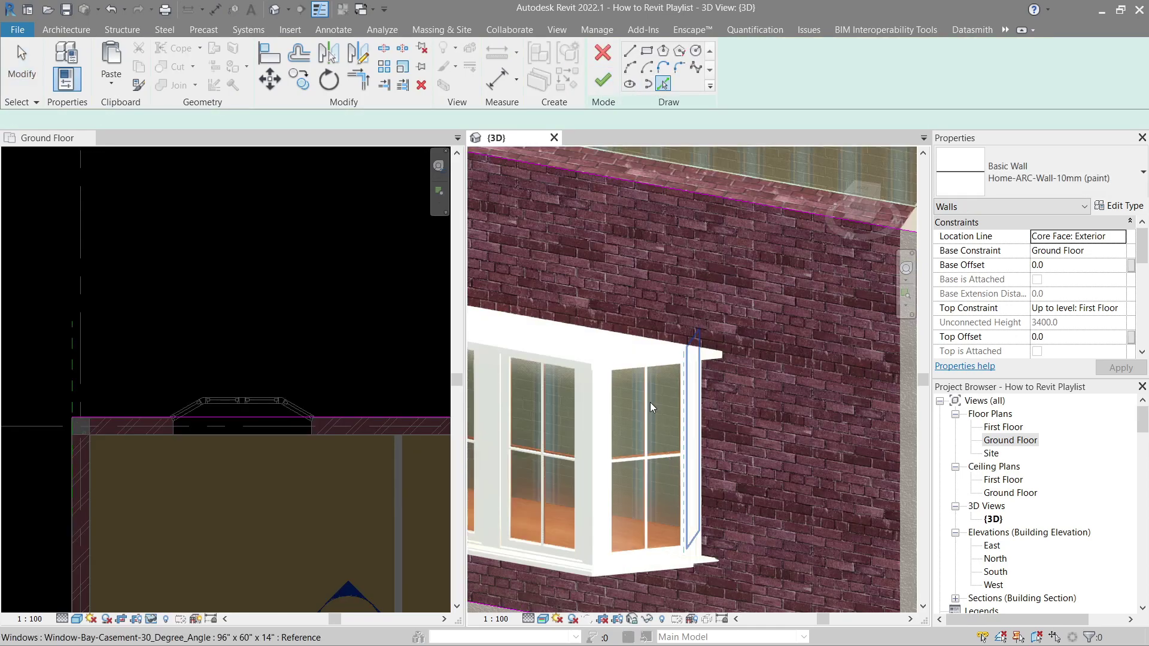
scroll(724, 417, up, 3)
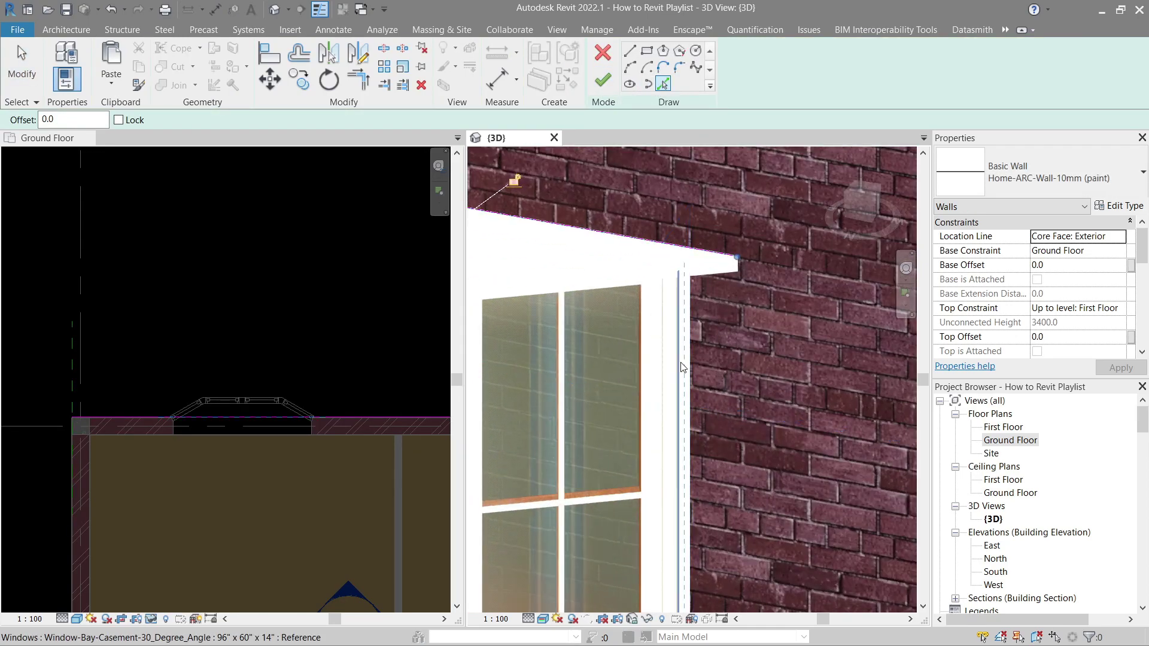
scroll(713, 458, down, 3)
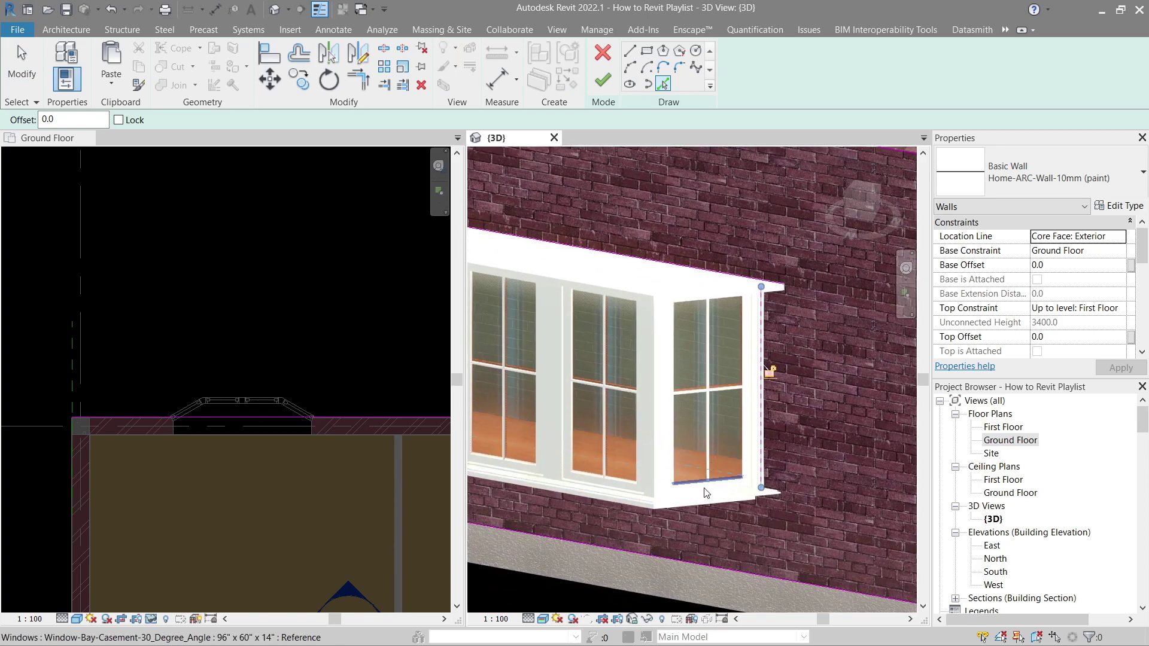
shift+middle_drag(696, 506, 598, 369)
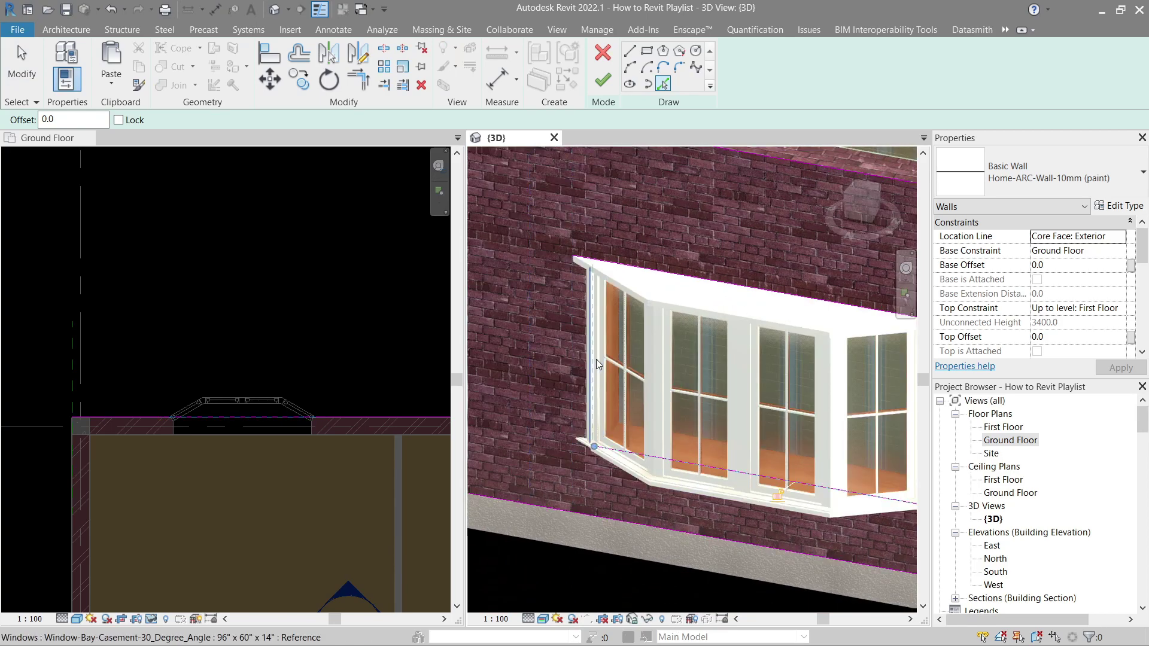
Trim the picked lines into a closed outline around the bay window and finish the exterior finish wall's profile
key(t)
key(r)
click(594, 289)
click(611, 263)
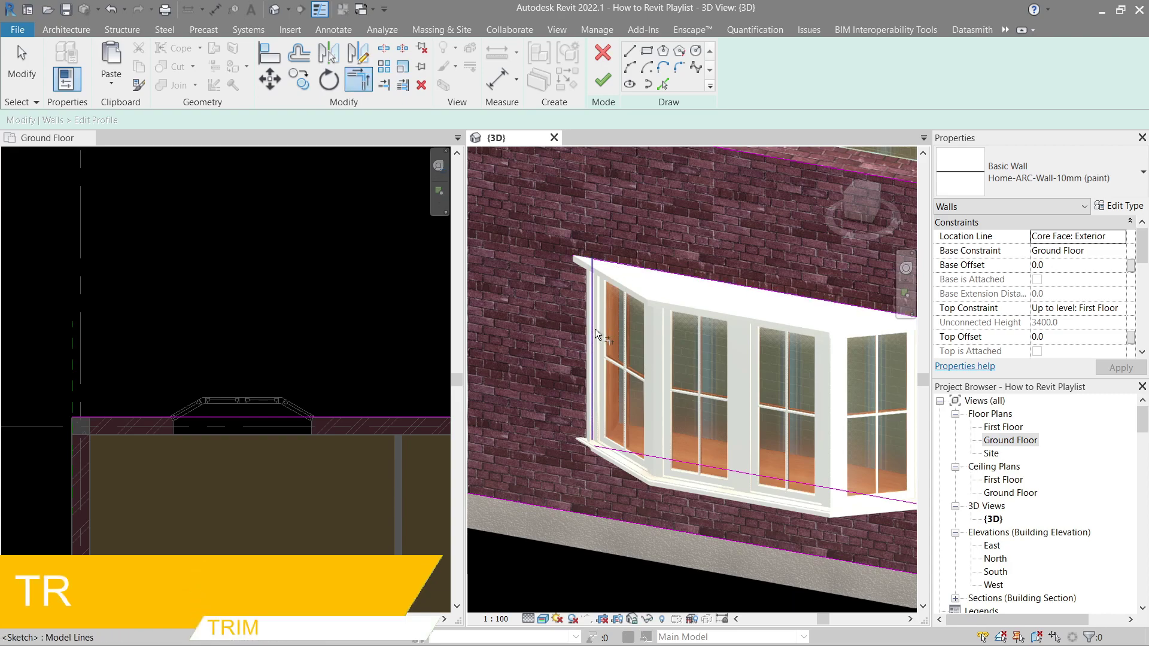
click(594, 333)
click(634, 454)
middle_drag(913, 502, 695, 484)
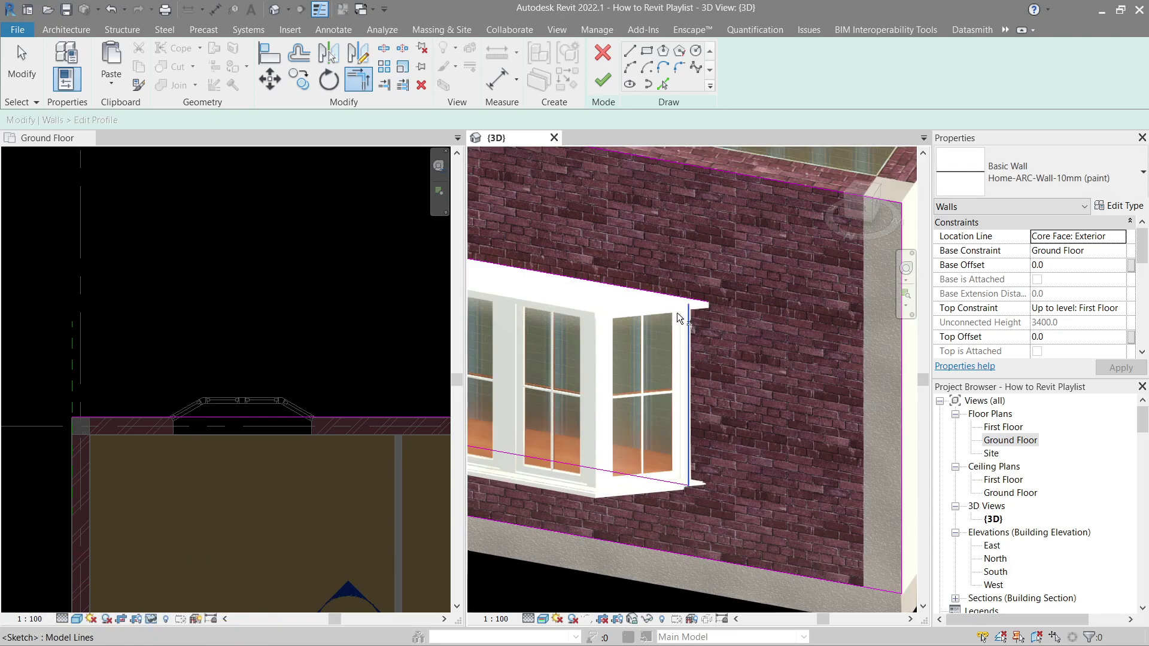
click(669, 295)
key(Escape)
scroll(670, 296, down, 4)
mouse_move(670, 299)
shift+middle_down()
mouse_move(503, 368)
mouse_move(575, 214)
shift+middle_up()
click(603, 80)
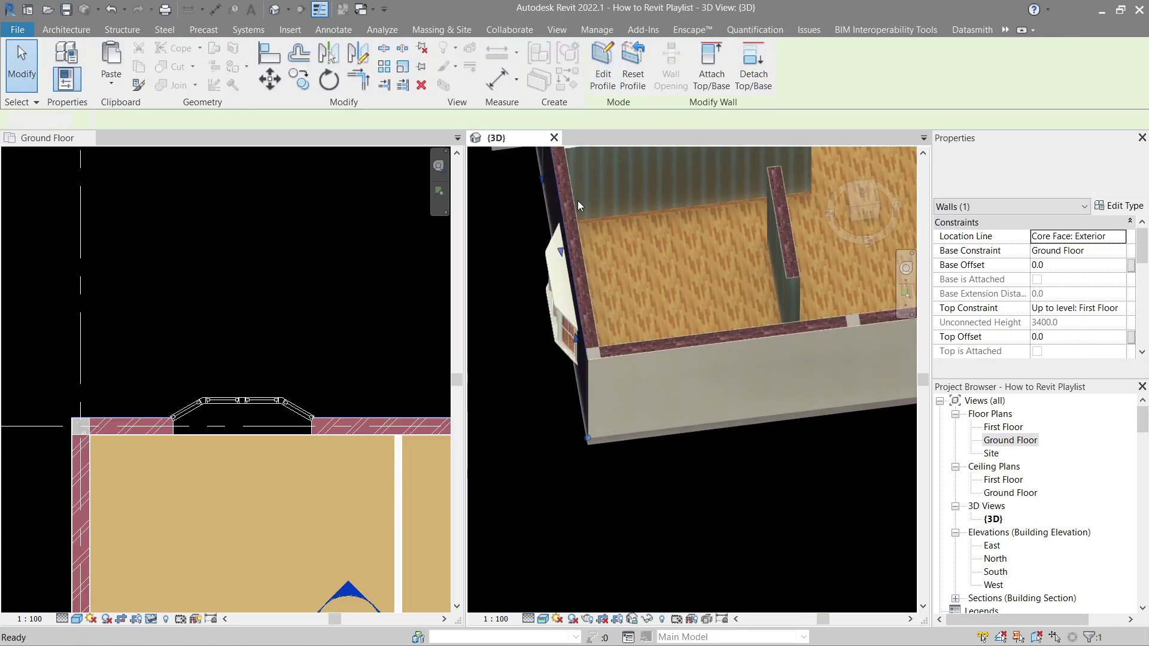
Edit the profile of the interior finish wall behind the north bay window and pick the window's four opening edges as sketch lines
shift+middle_drag(494, 202, 752, 300)
scroll(623, 207, up, 3)
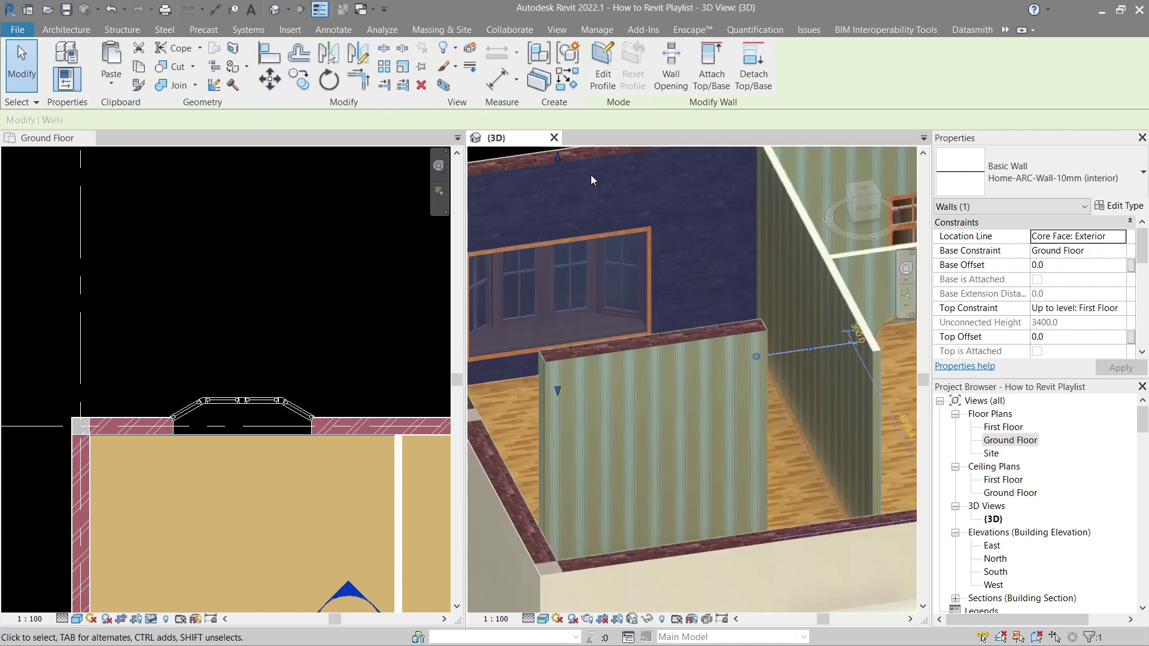
click(605, 75)
click(663, 84)
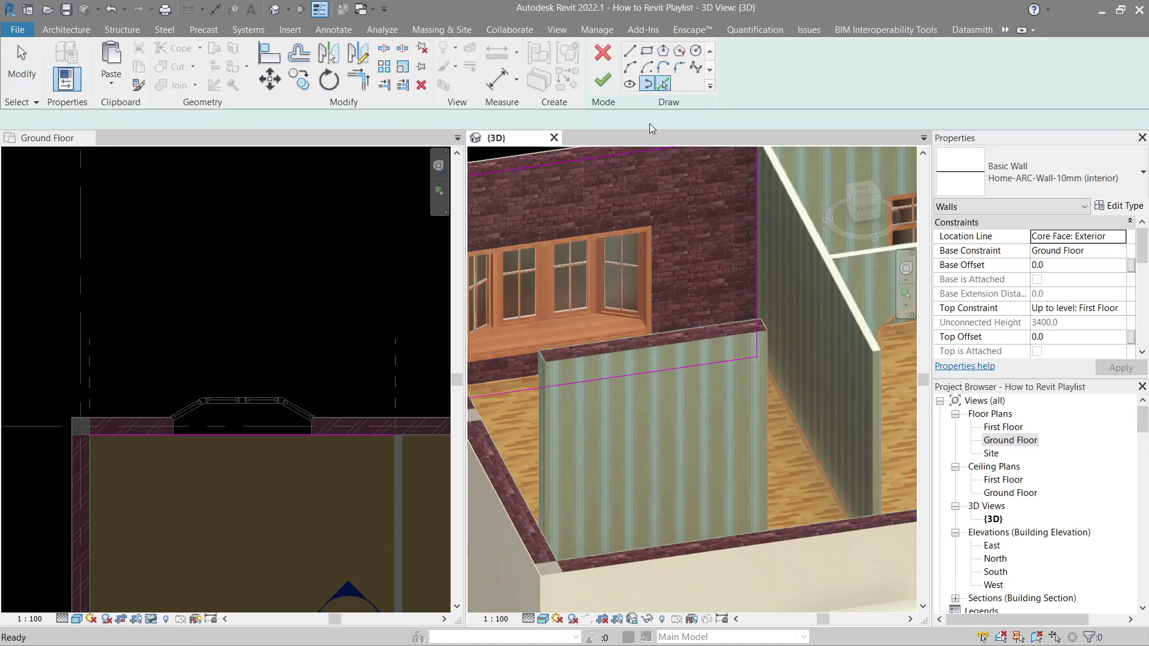
scroll(688, 332, up, 4)
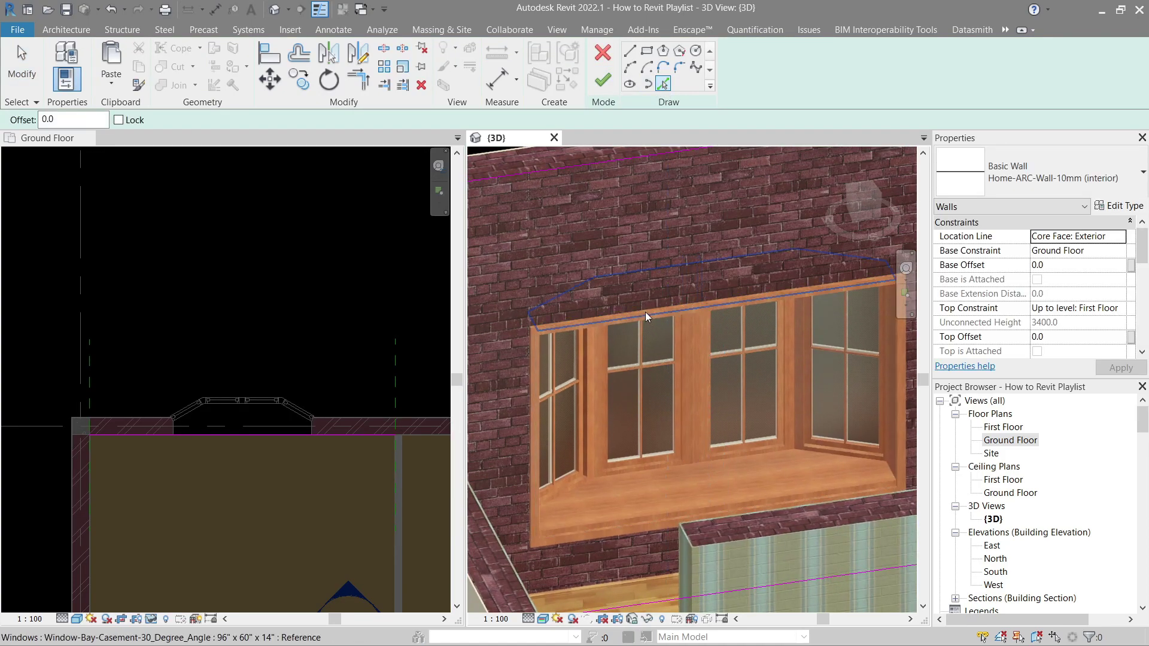
click(645, 311)
click(535, 360)
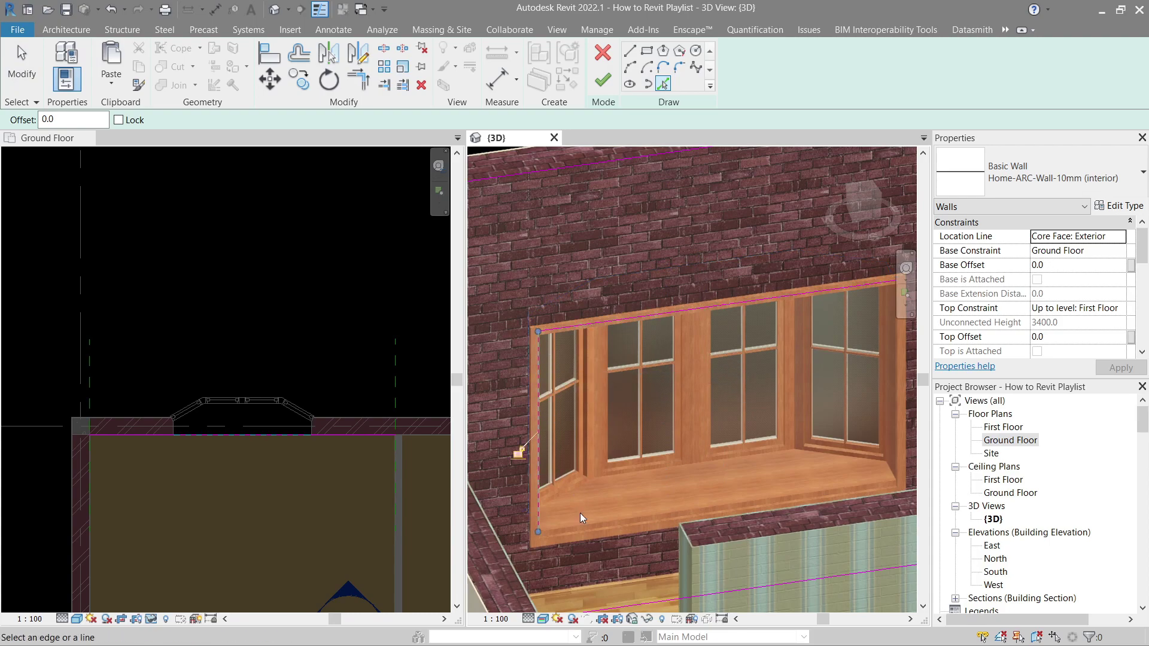
click(609, 530)
scroll(734, 409, up, 2)
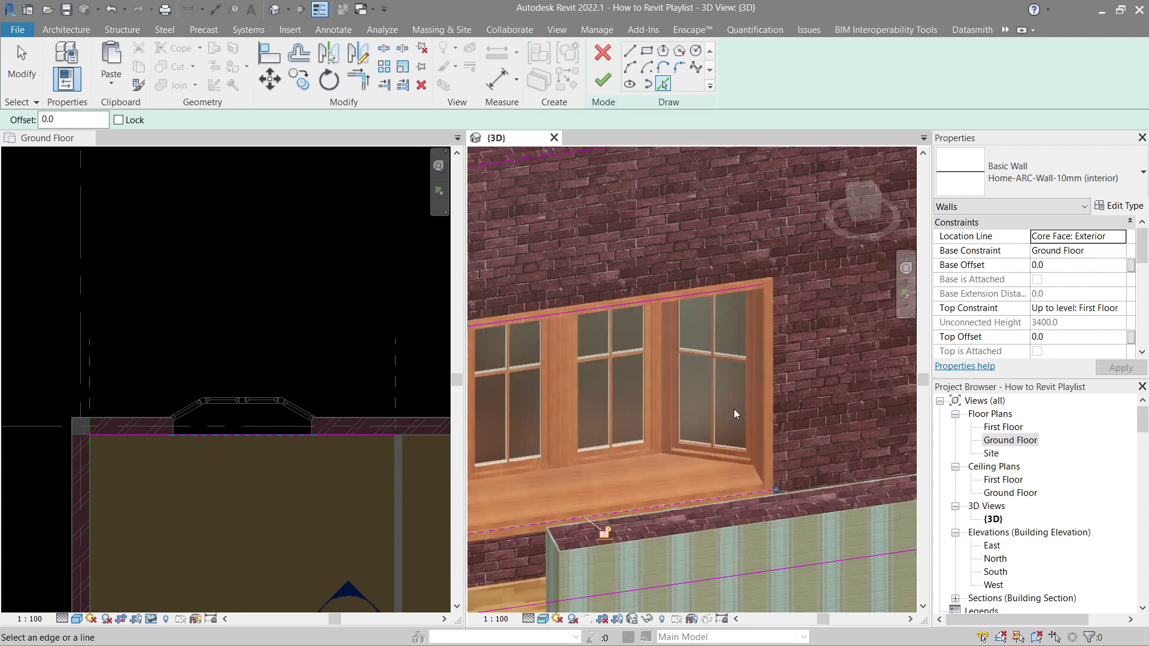
click(773, 391)
Trim the picked lines into a closed rectangle around the bay window and finish the interior finish wall's profile
key(t)
key(r)
click(749, 288)
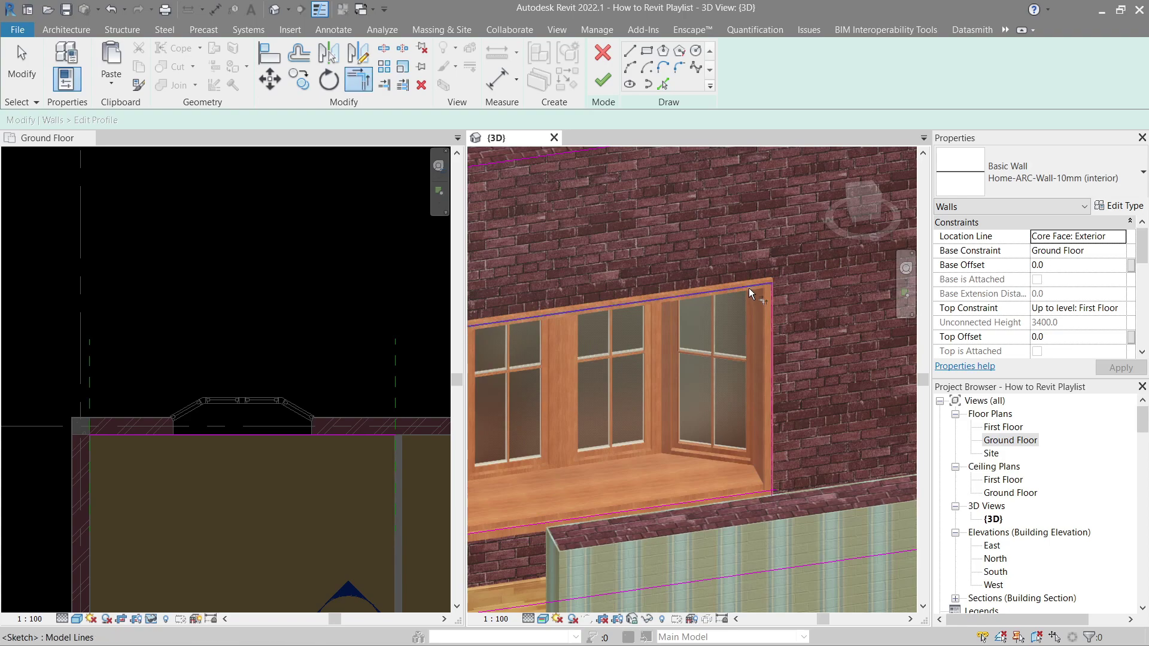
click(772, 318)
click(761, 492)
click(771, 472)
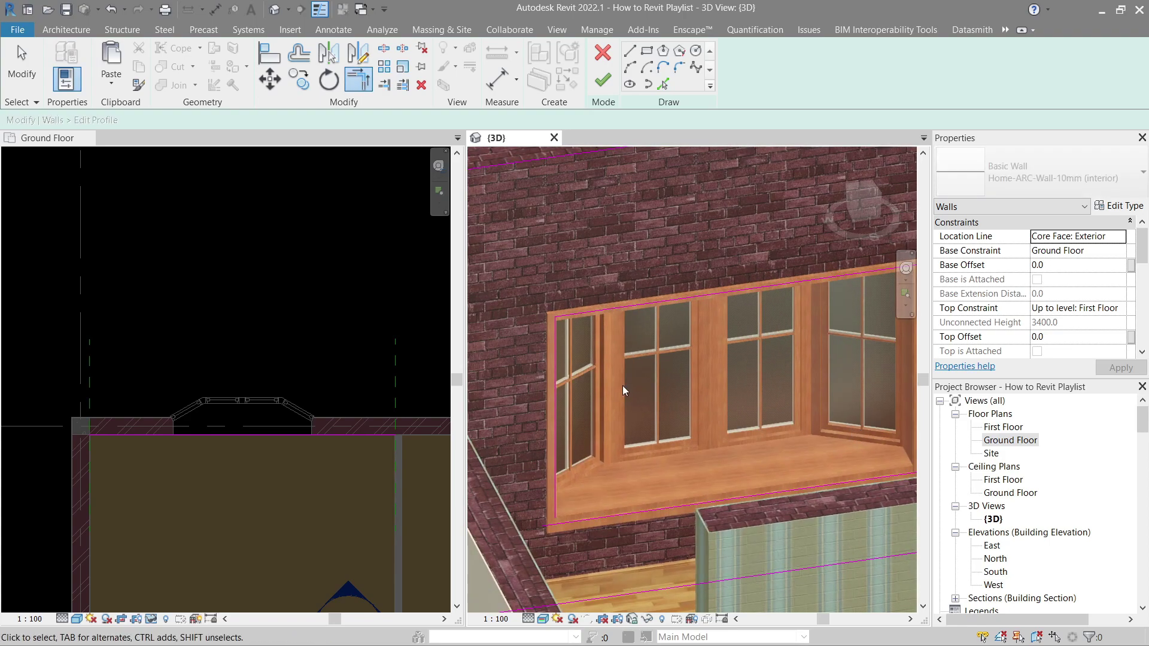
click(560, 340)
key(3)
key(Escape)
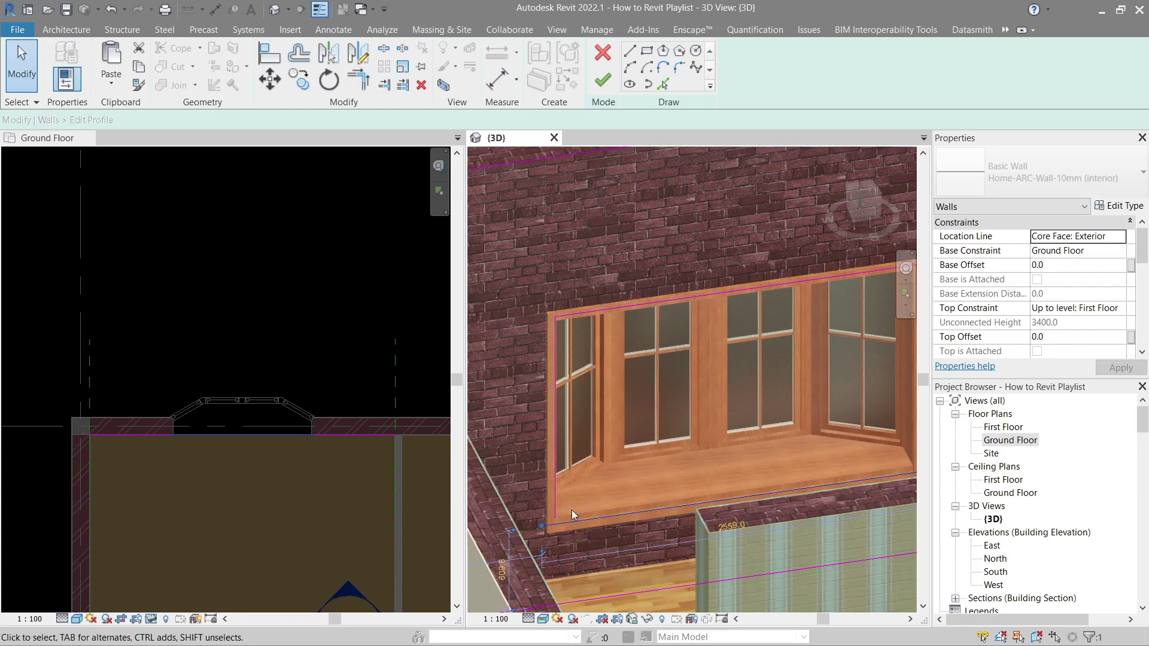
key(3)
click(580, 518)
click(557, 467)
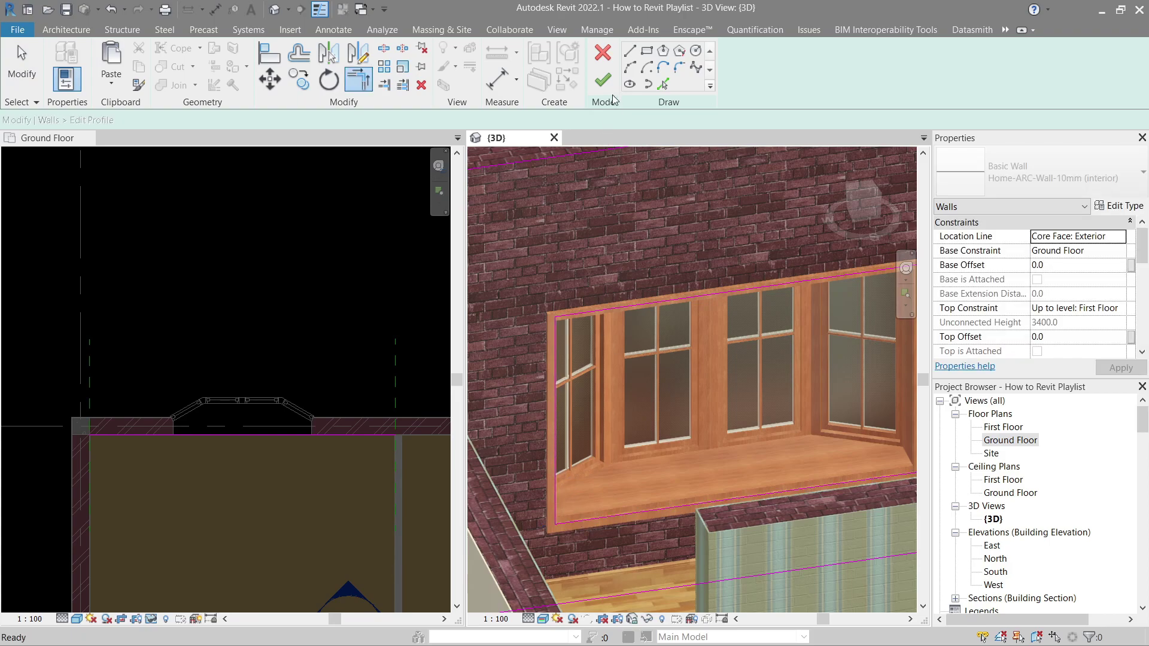
key(Escape)
click(616, 83)
scroll(717, 301, down, 8)
key(Escape)
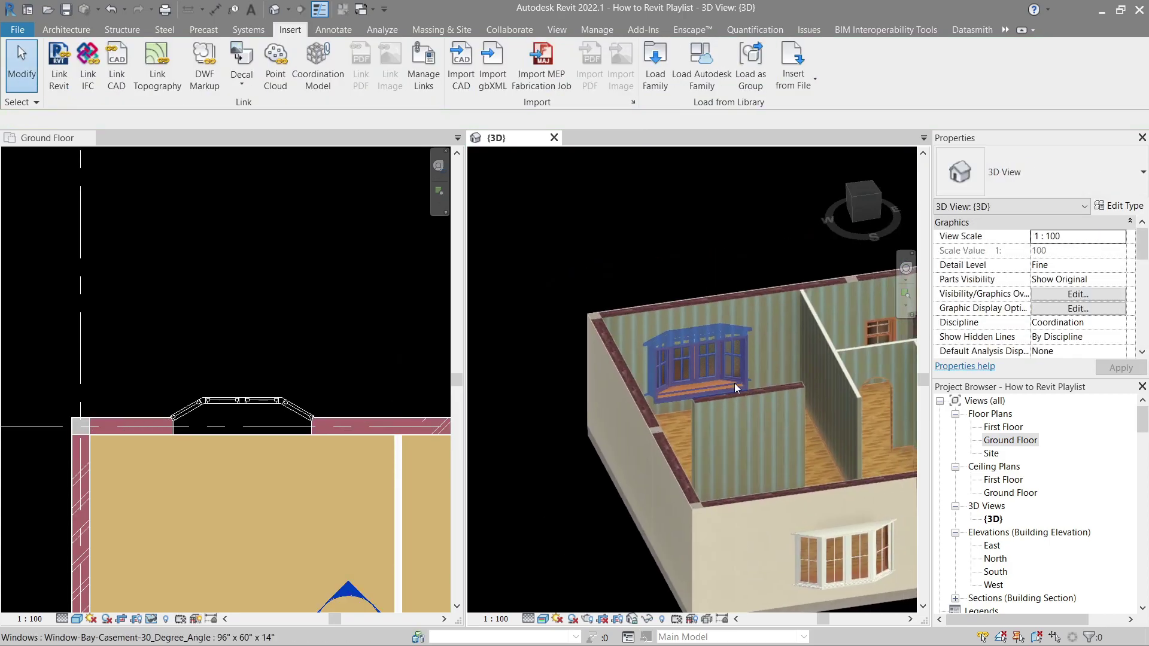
Examine the bay windows and finish walls from all around the house, ending at the front double doors
shift+middle_drag(715, 400, 609, 386)
scroll(737, 395, down, 3)
scroll(609, 383, up, 6)
scroll(643, 423, down, 3)
shift+middle_drag(644, 422, 636, 379)
scroll(683, 407, up, 3)
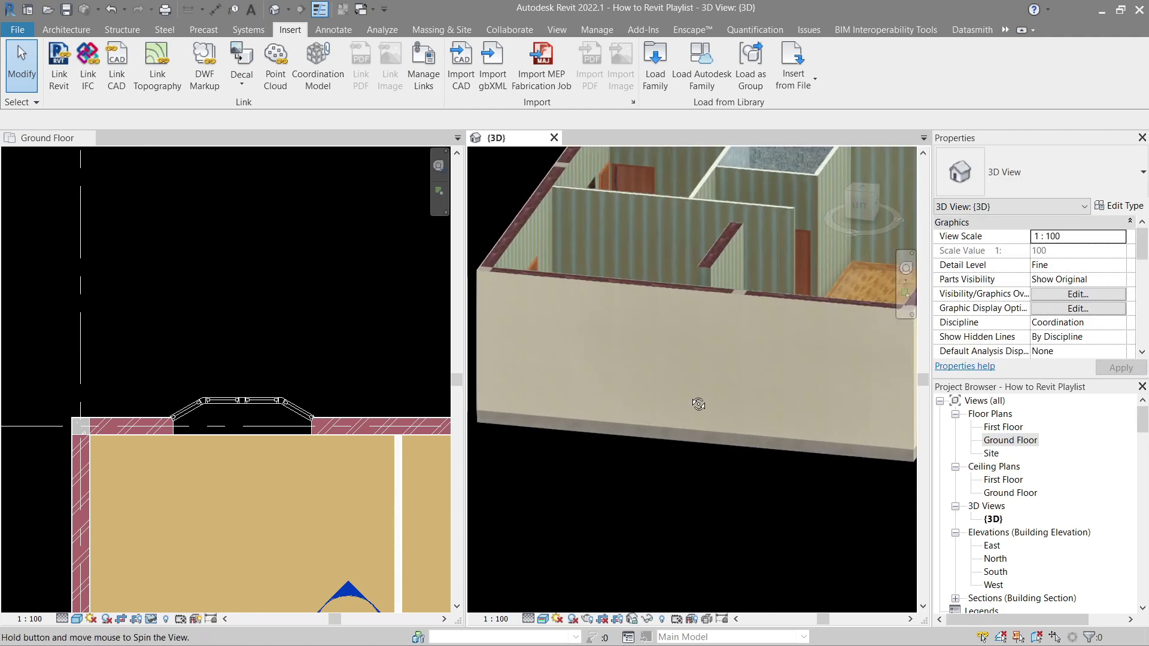
shift+middle_drag(692, 475, 597, 426)
scroll(642, 421, down, 4)
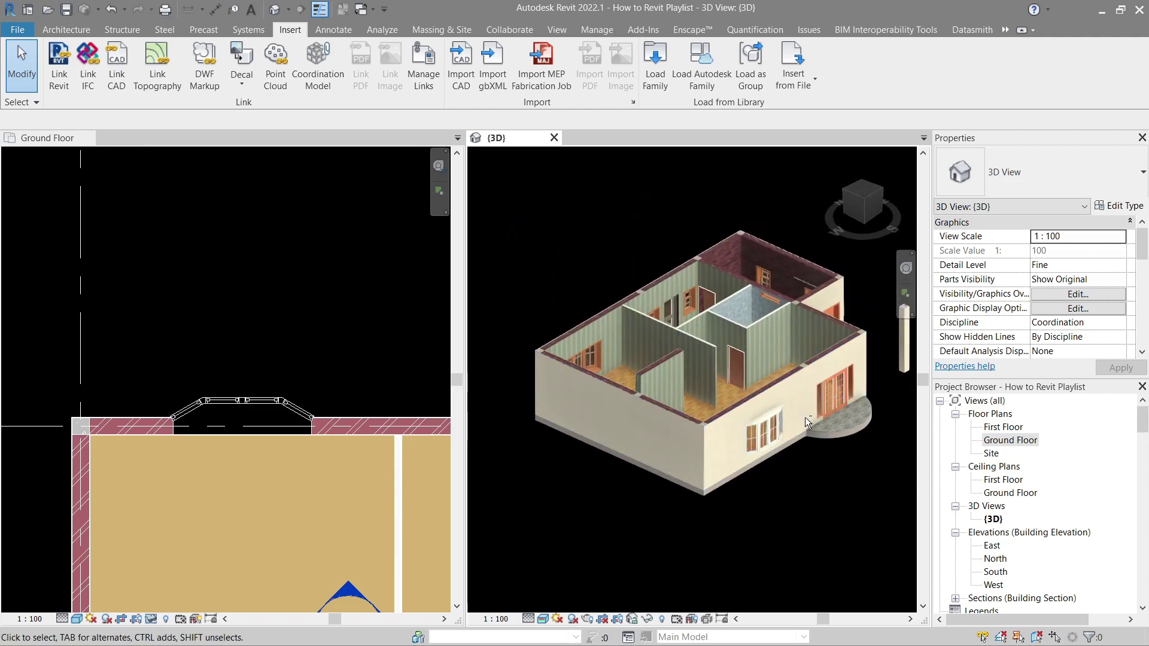
mouse_move(806, 418)
shift+middle_down()
mouse_move(634, 430)
mouse_move(640, 459)
mouse_move(788, 411)
shift+middle_up()
scroll(633, 443, up, 5)
scroll(629, 448, down, 4)
scroll(779, 408, up, 5)
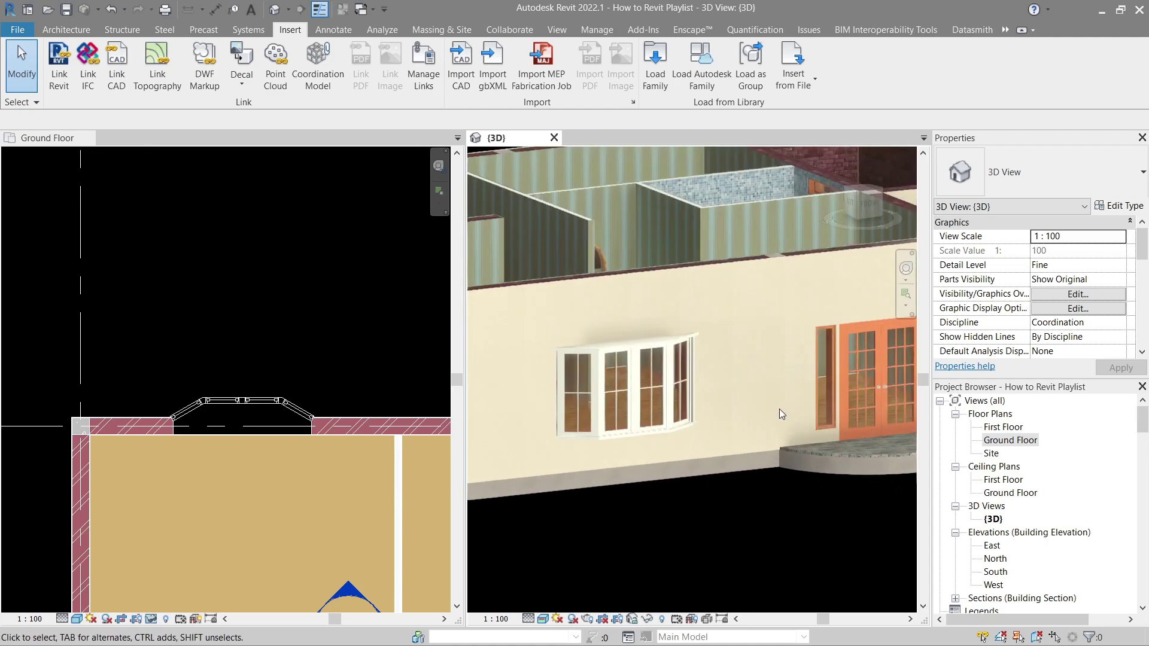
scroll(705, 387, up, 6)
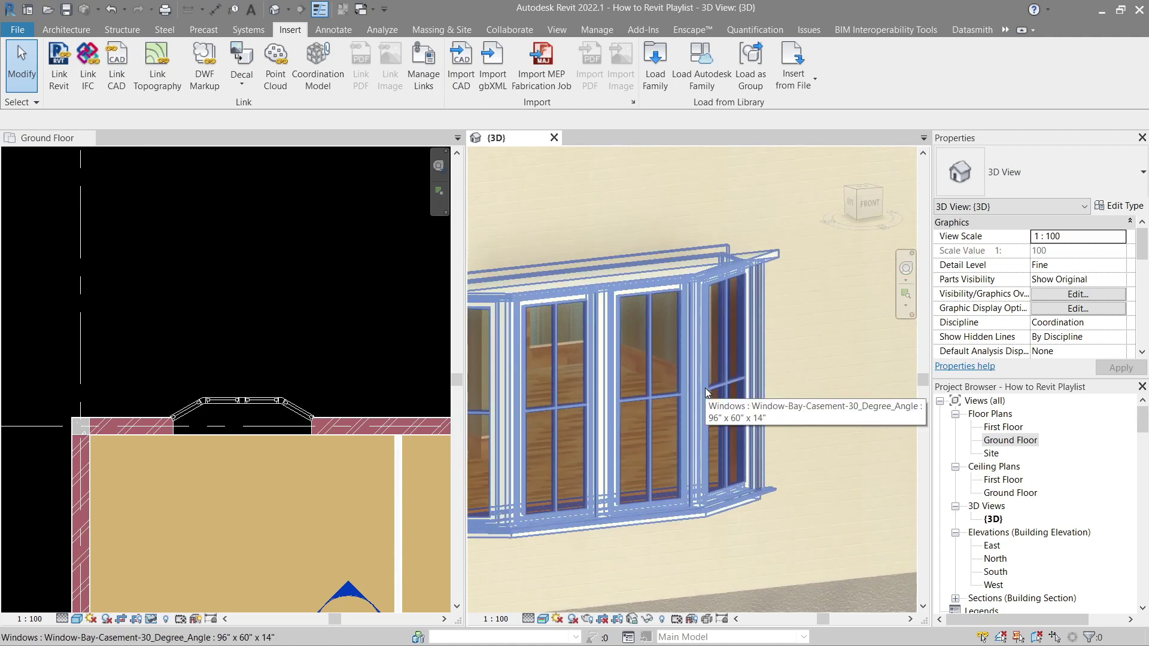
scroll(705, 388, down, 4)
middle_drag(705, 387, 624, 416)
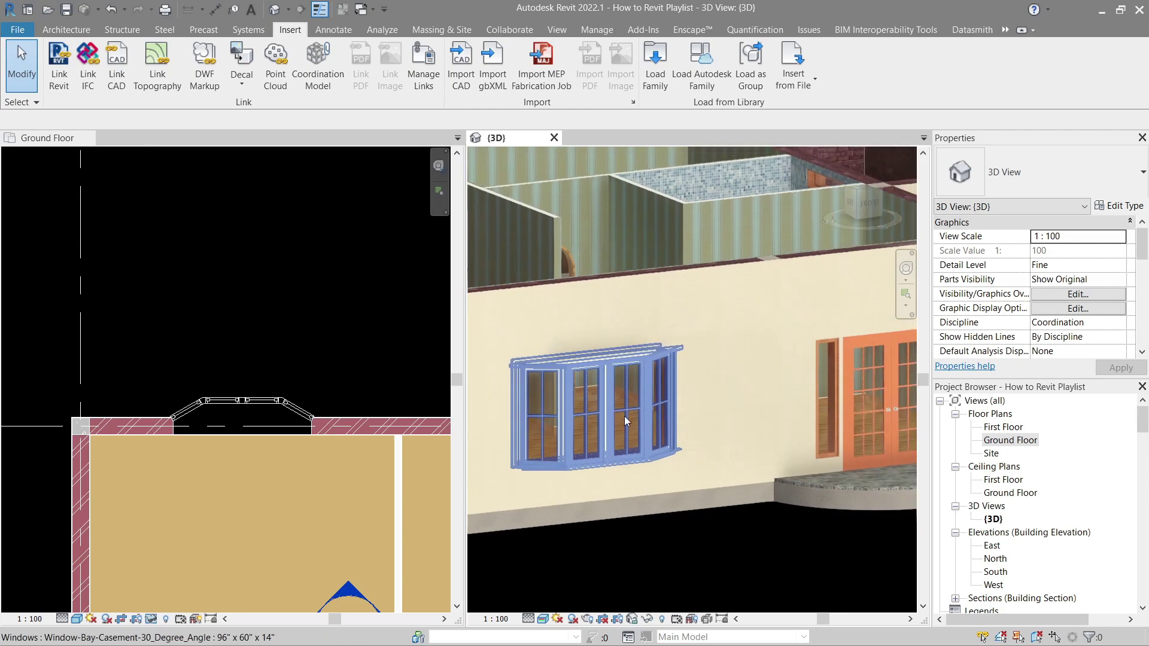
middle_drag(804, 528, 705, 539)
scroll(705, 539, down, 2)
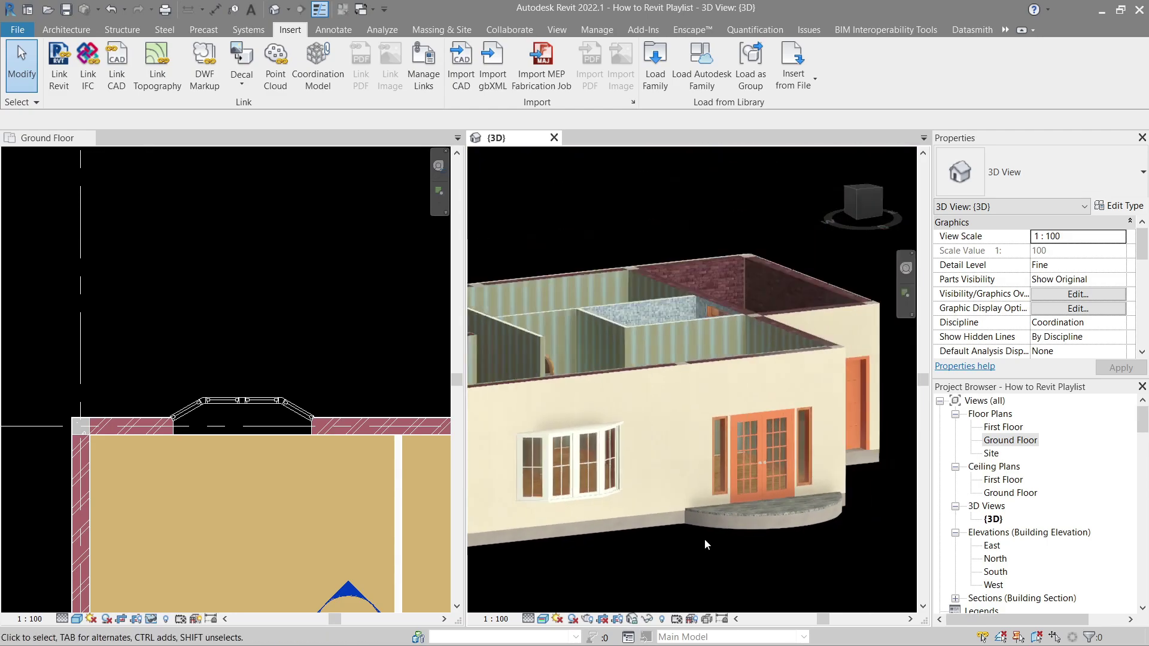
scroll(705, 538, up, 5)
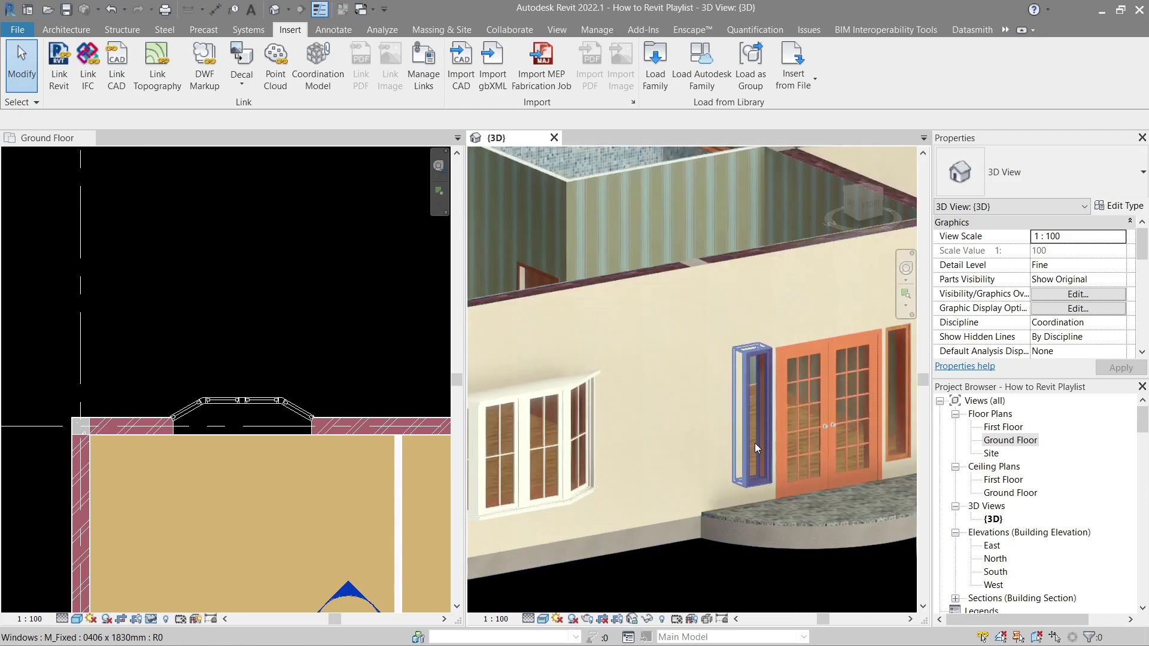
Look up the exterior frame material in the type properties of the narrow M_Fixed window beside the front double doors
click(755, 443)
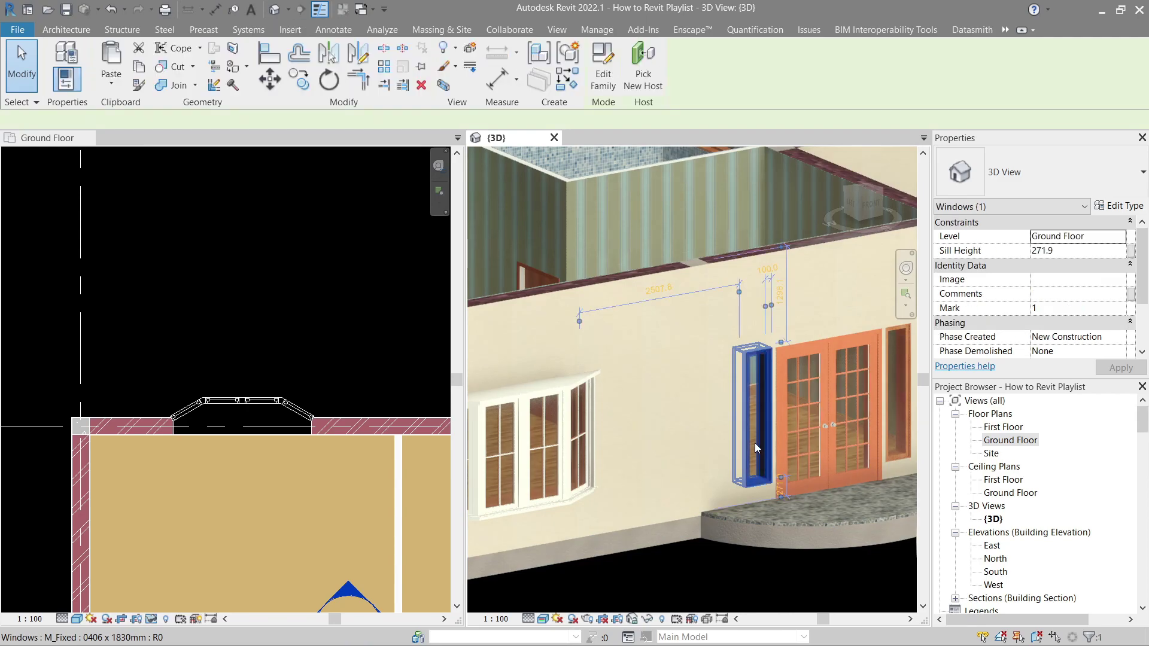
click(1116, 206)
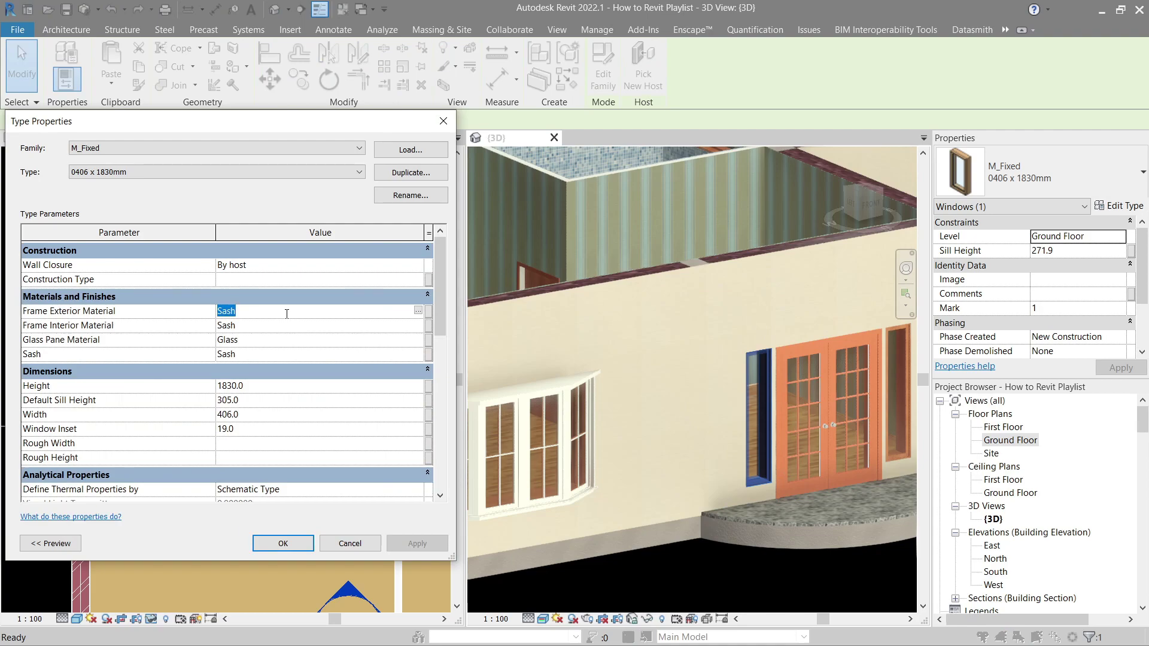
click(418, 311)
click(284, 316)
click(283, 544)
key(Escape)
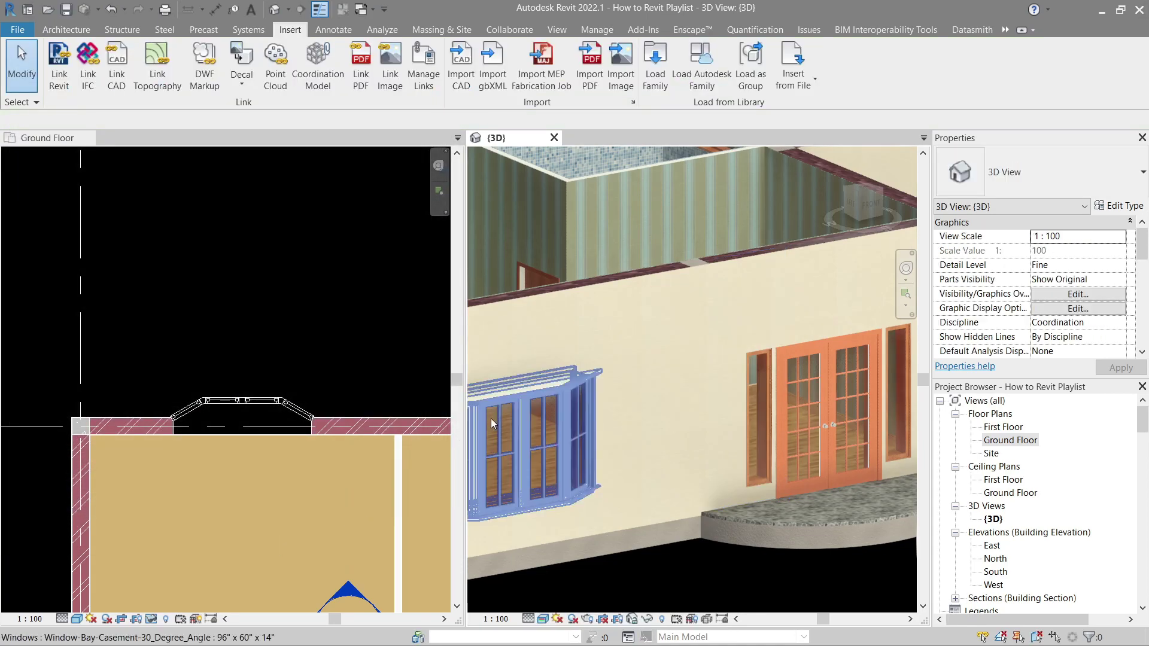
Set the exterior frame and exterior trim materials of the 96" x 60" x 14" bay window type to Sash
click(505, 402)
click(1118, 205)
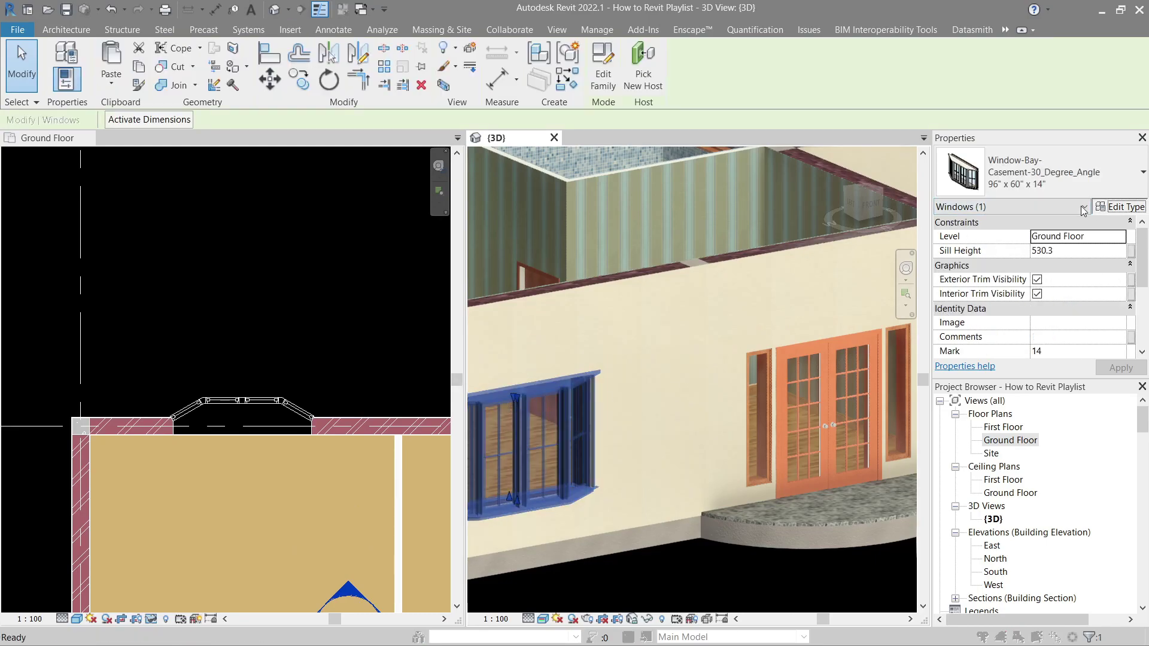
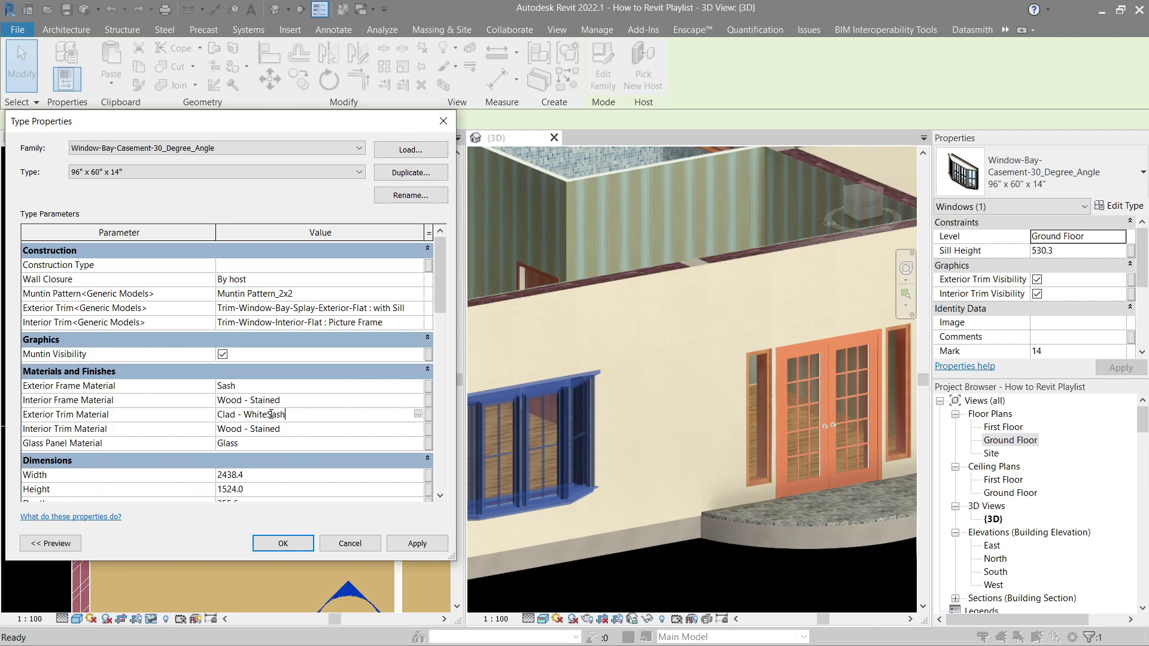
key(ctrl+a)
text(Sash)
click(417, 543)
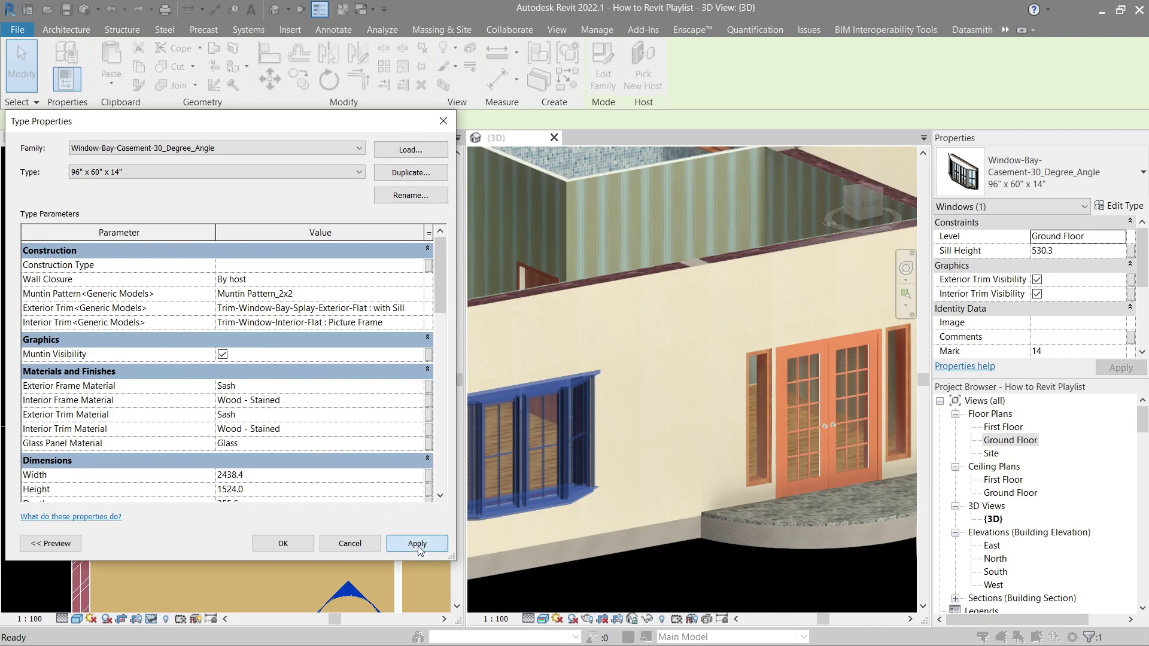
click(282, 543)
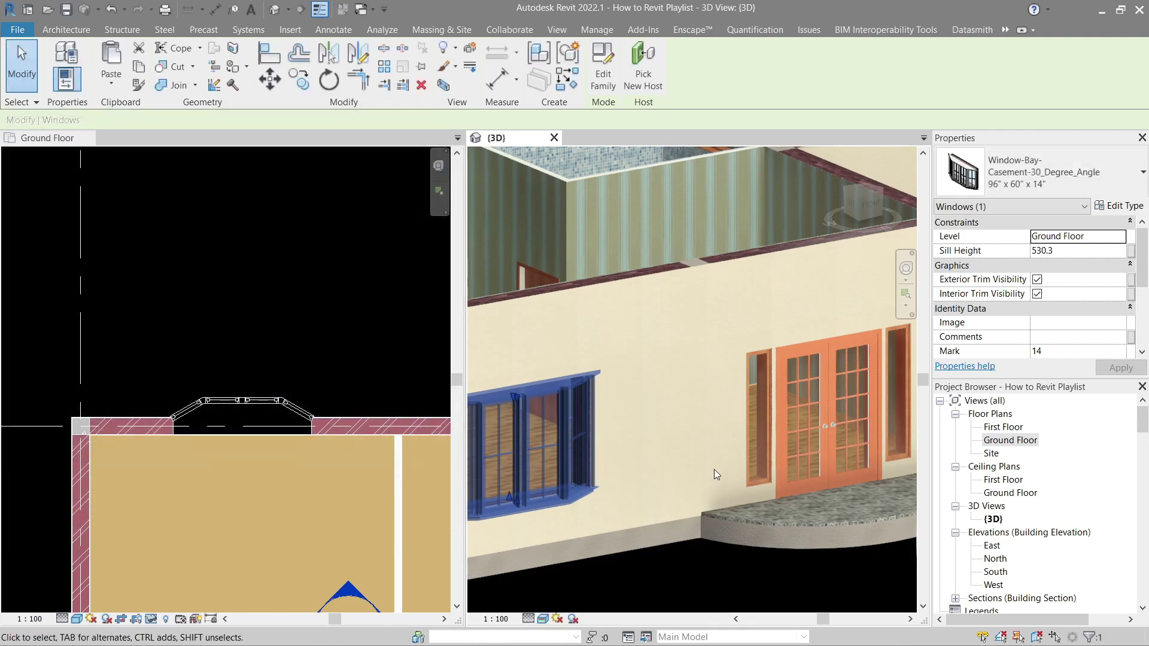
key(Escape)
Set the exterior frame and exterior trim materials of the 750 x 1200mm double-hung window type beside the back door to Sash
scroll(712, 470, down, 5)
shift+middle_drag(652, 493, 690, 518)
scroll(580, 488, up, 4)
middle_drag(497, 457, 702, 503)
scroll(701, 504, up, 3)
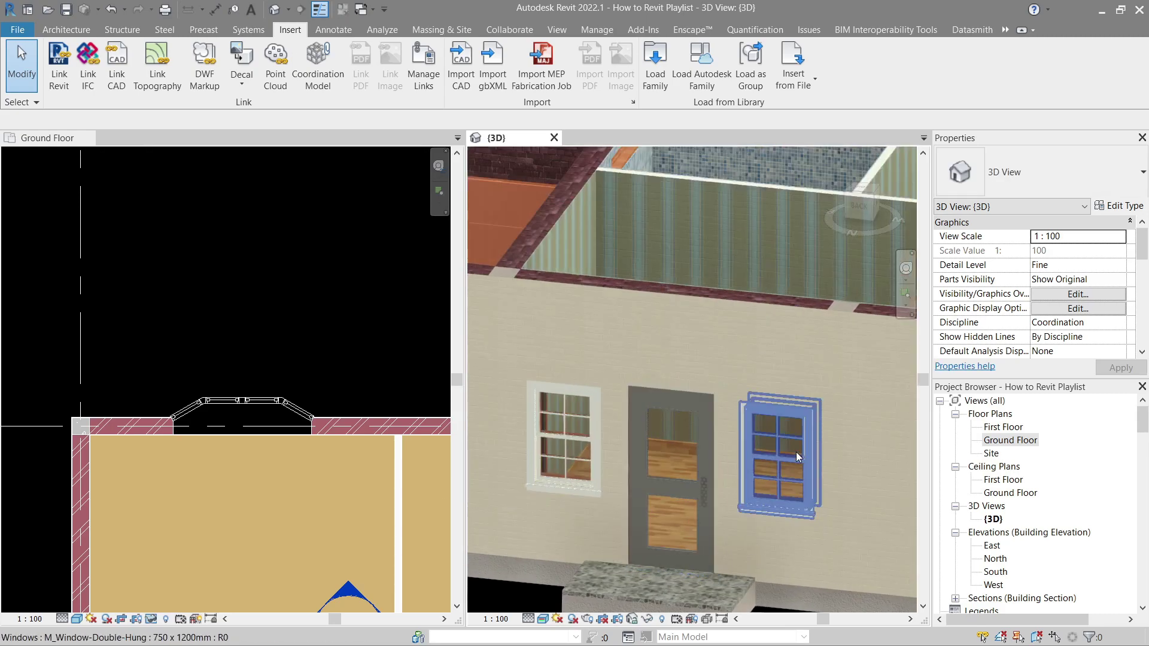
click(806, 429)
click(1120, 206)
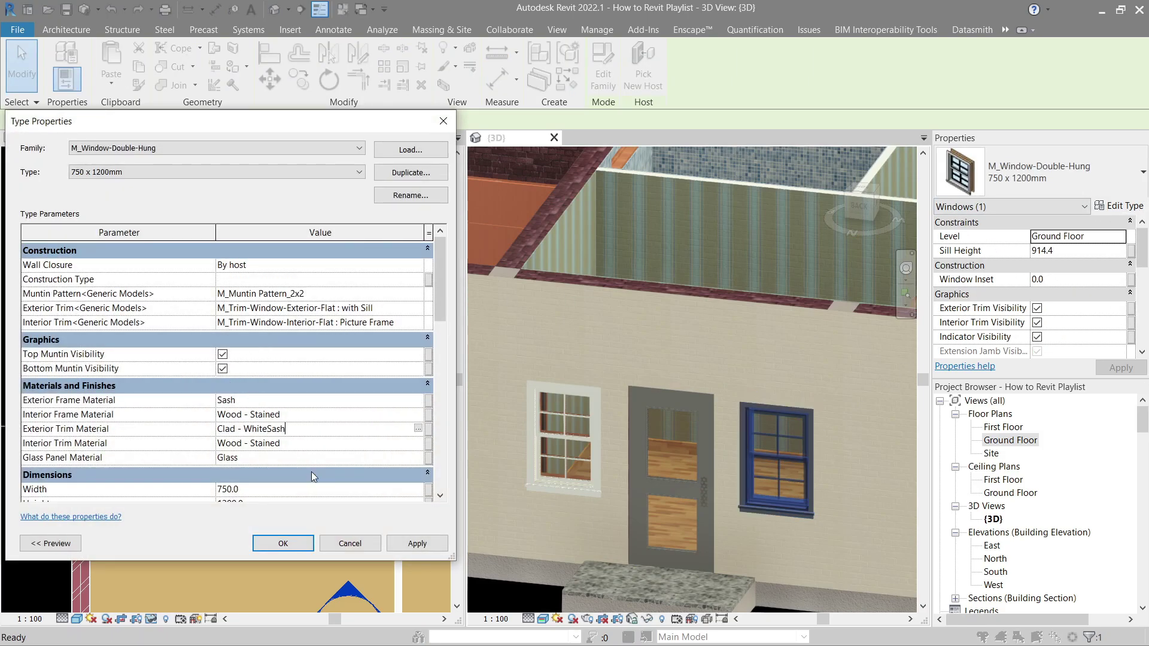
key(ctrl+a)
text(Sash)
click(401, 546)
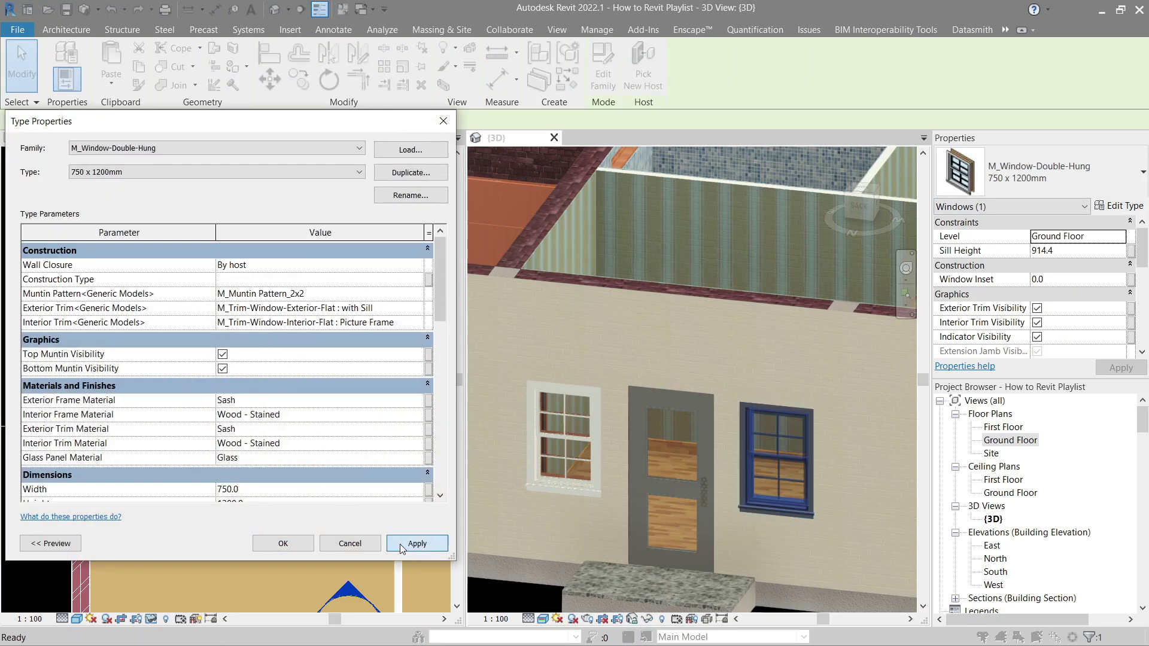
click(295, 544)
scroll(699, 483, down, 3)
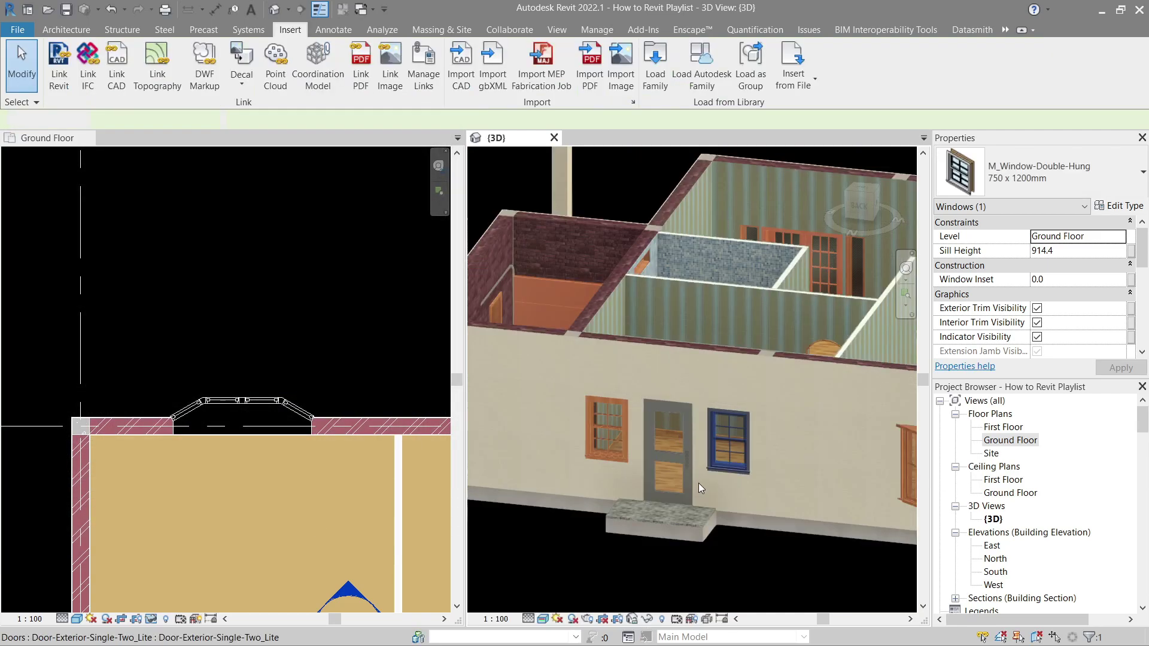
click(681, 558)
Examine the back door's flanking windows and the whole house with the new window materials
scroll(697, 500, up, 5)
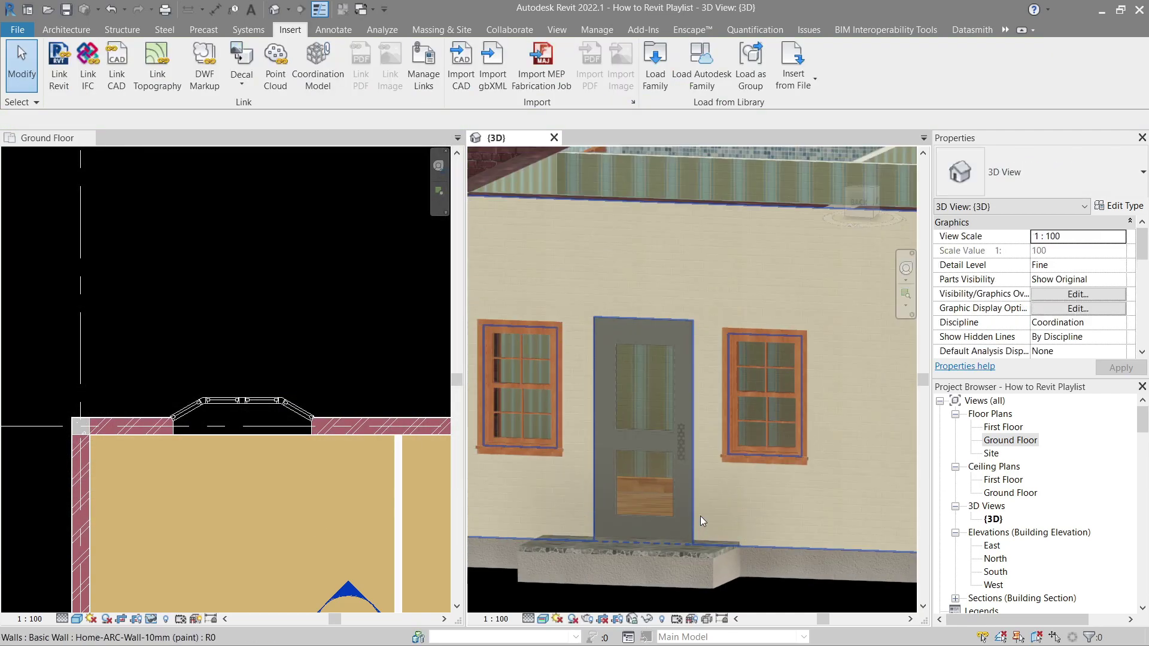
scroll(702, 520, up, 3)
scroll(701, 433, down, 5)
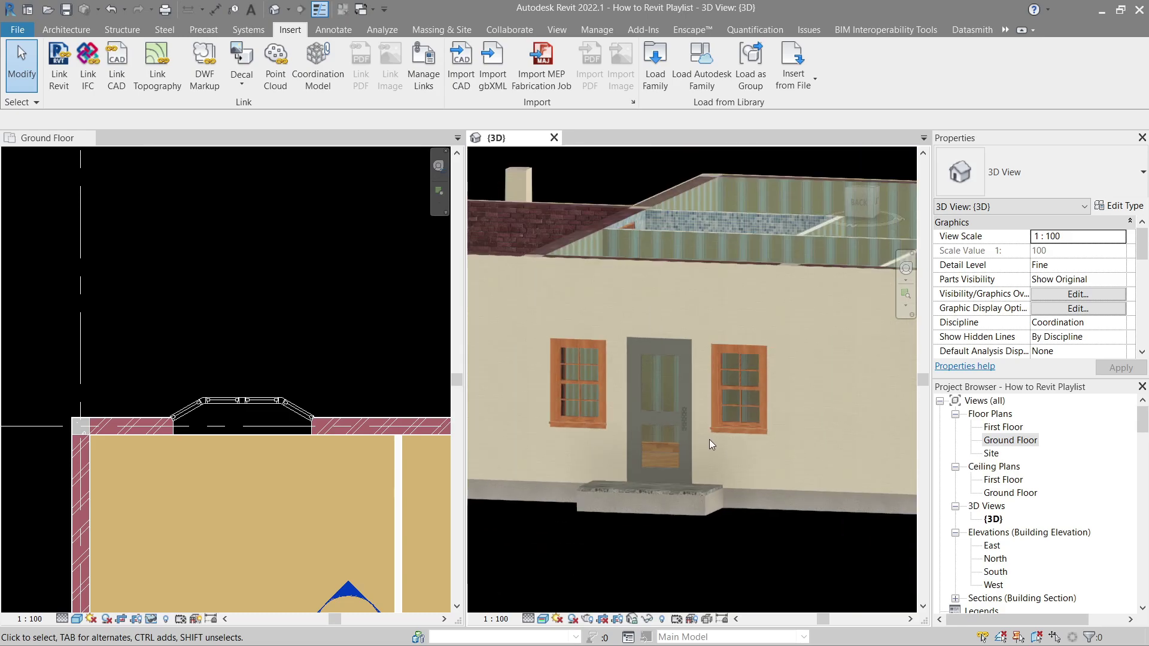
shift+middle_drag(751, 515, 823, 507)
shift+middle_drag(616, 495, 755, 448)
scroll(574, 455, down, 3)
middle_drag(735, 311, 681, 337)
scroll(708, 361, up, 1)
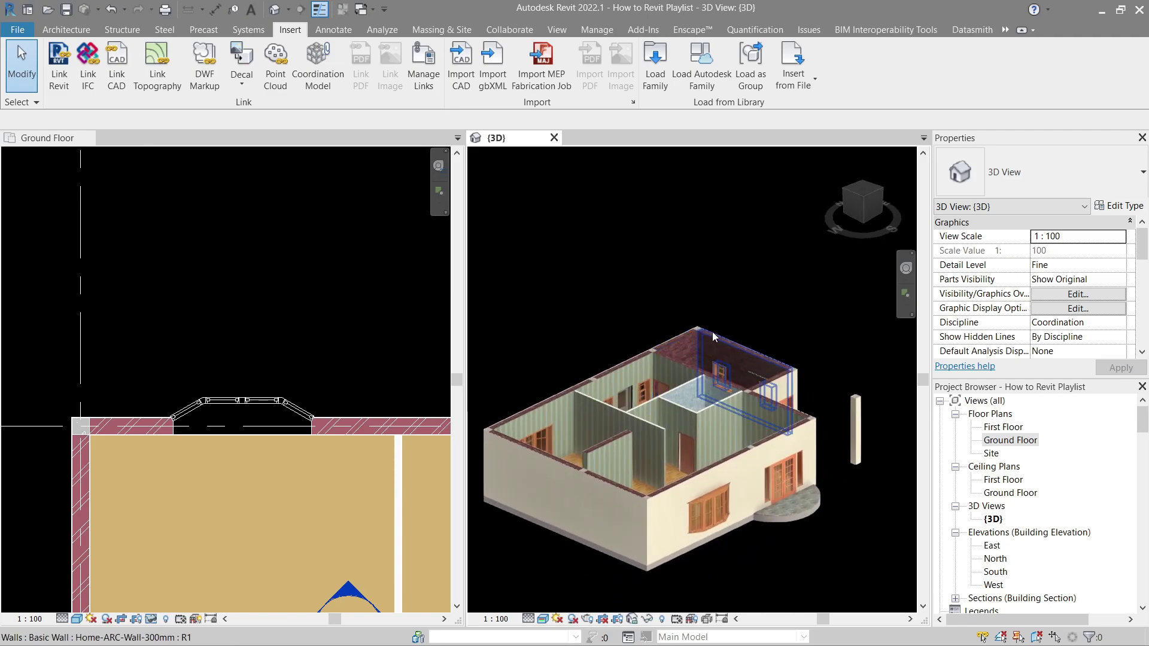